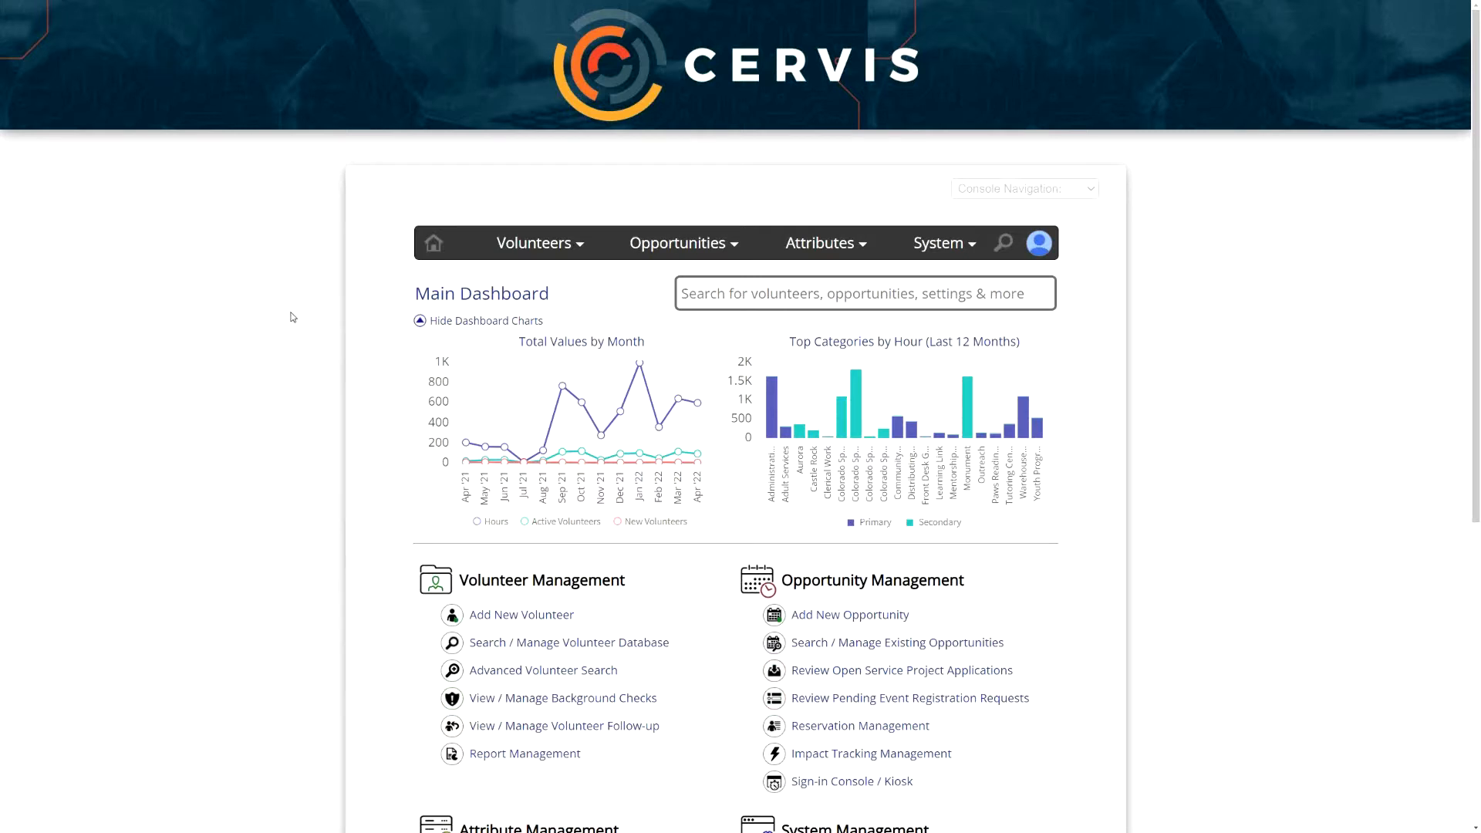
Step: Start a new volunteer profile and mark the interests Community Outreach, Adult Services, Outreach, Tutoring Center, Warehouse and Distributing Food
{"action": "scroll", "coordinate": [314, 323], "scroll_direction": "down", "scroll_amount": 5}
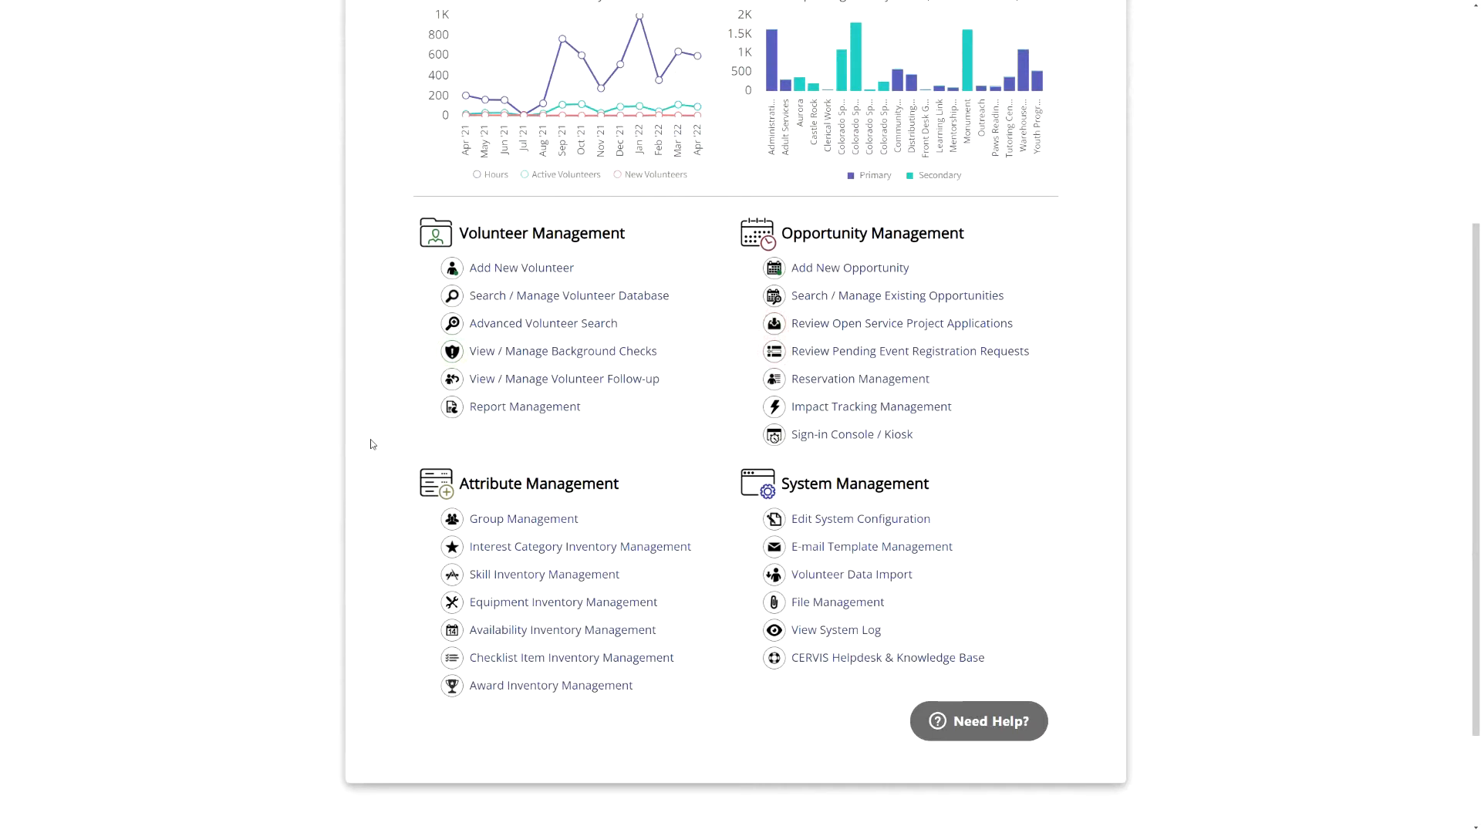
{"action": "scroll", "coordinate": [567, 530], "scroll_direction": "down", "scroll_amount": 2}
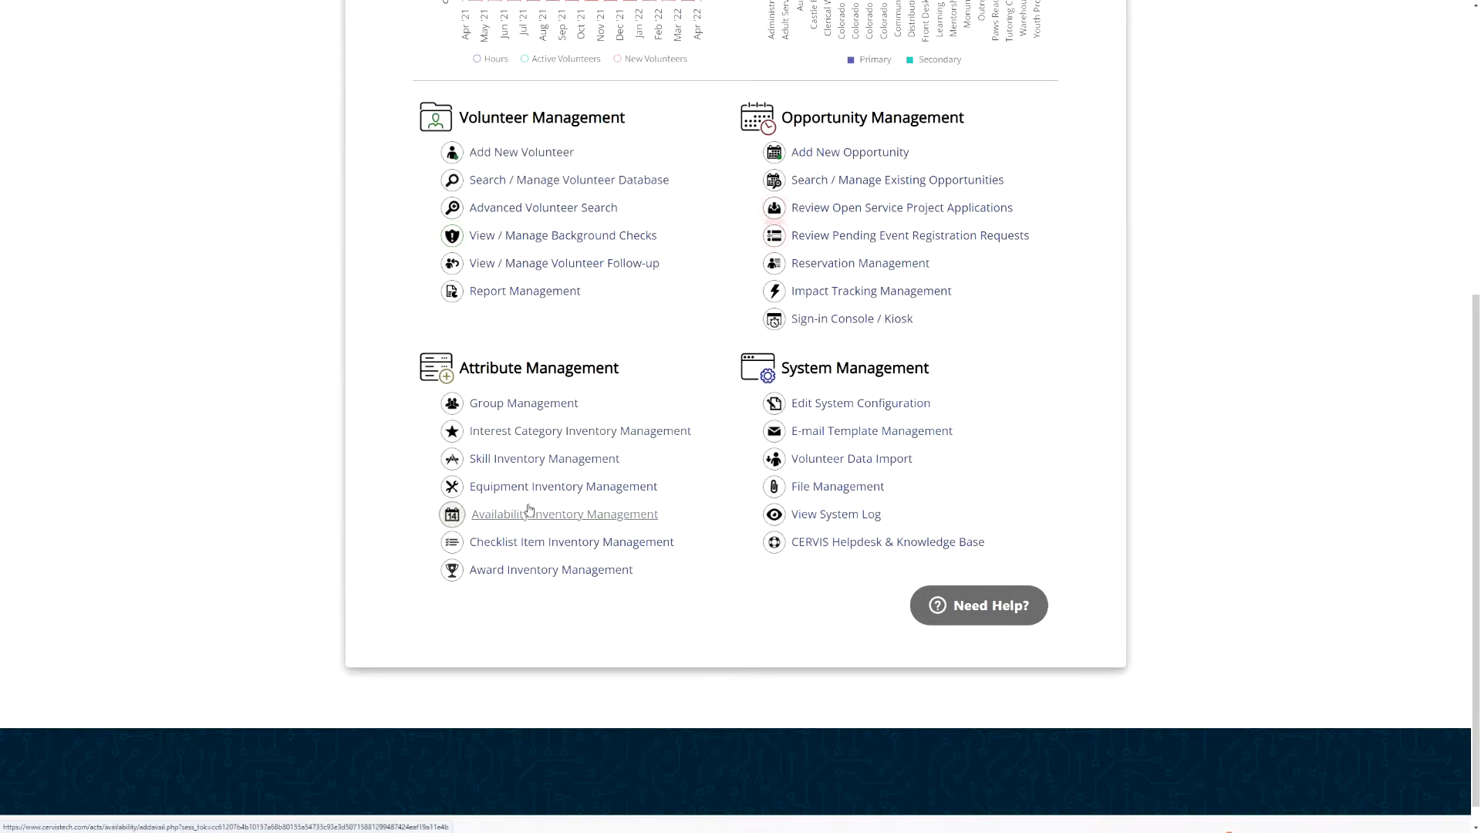
{"action": "left_click", "coordinate": [540, 153]}
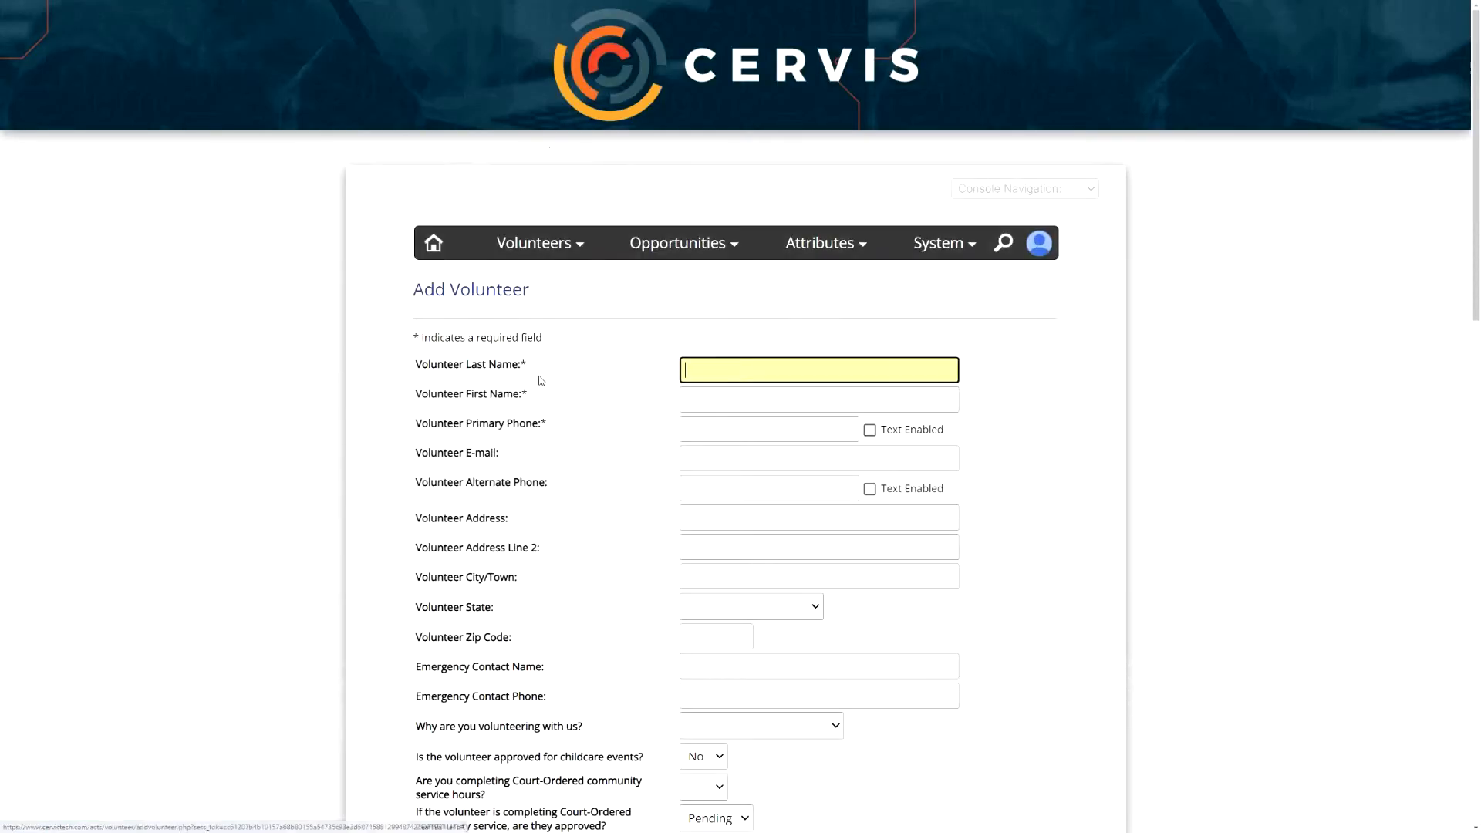
{"action": "scroll", "coordinate": [605, 436], "scroll_direction": "down", "scroll_amount": 10}
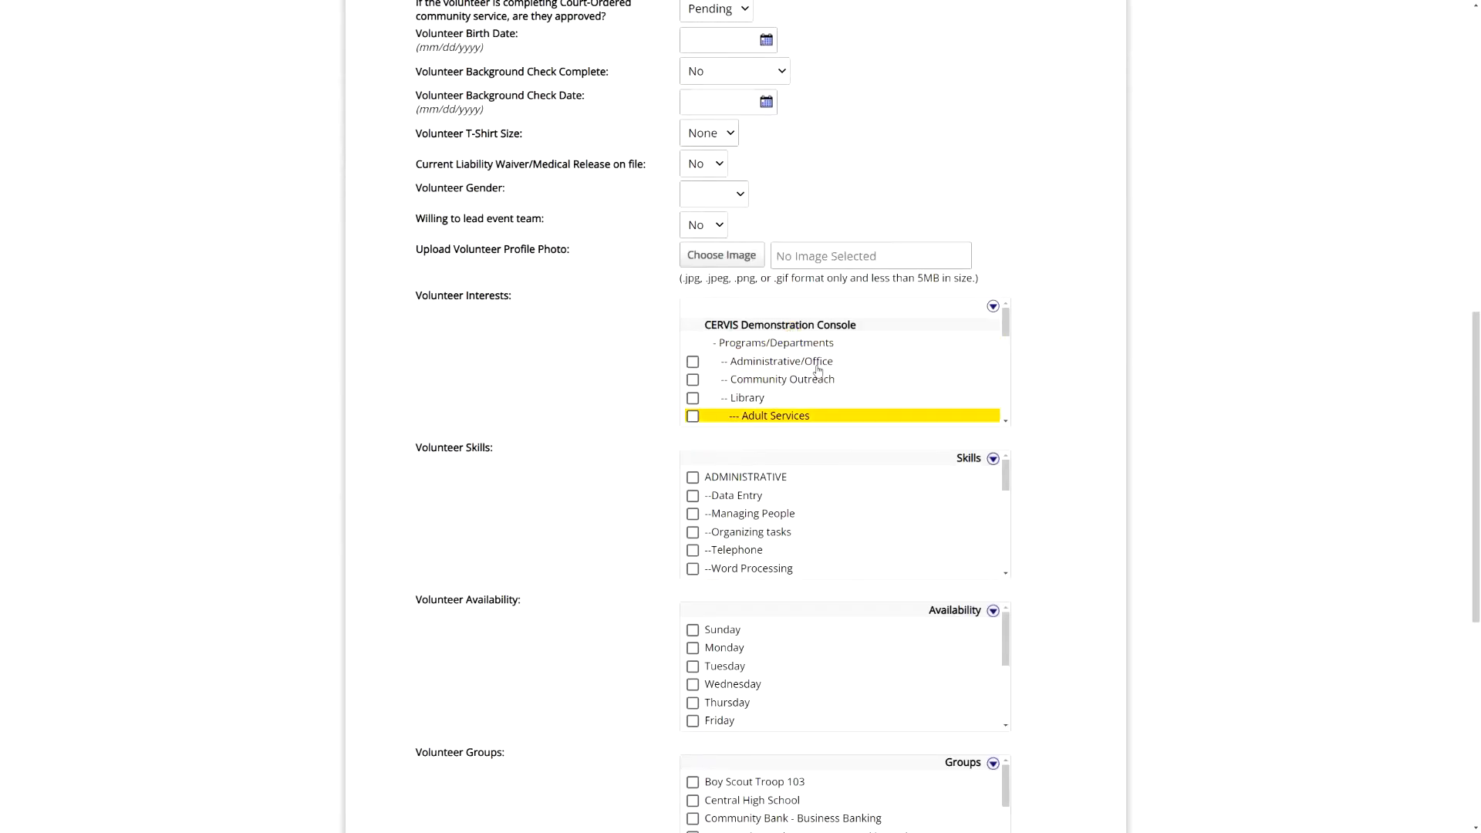
{"action": "left_click", "coordinate": [994, 306]}
{"action": "left_click", "coordinate": [752, 379]}
{"action": "left_click", "coordinate": [751, 417]}
{"action": "left_click", "coordinate": [764, 453]}
{"action": "left_click", "coordinate": [790, 525]}
{"action": "left_click", "coordinate": [757, 561]}
{"action": "left_click", "coordinate": [783, 599]}
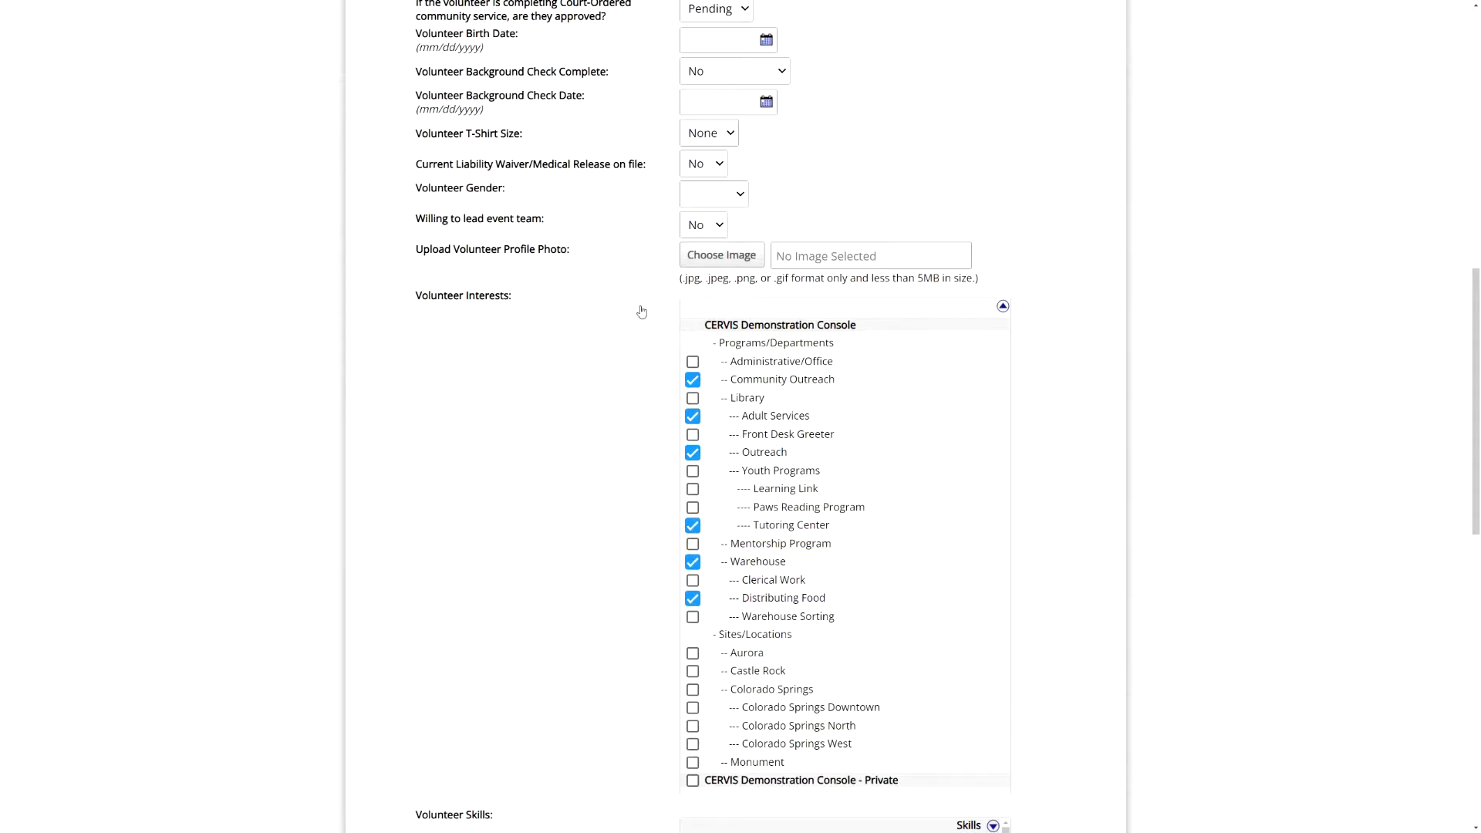
Step: Examine the skills, availability and groups sections of the new volunteer form and return to the volunteer interests
{"action": "scroll", "coordinate": [771, 471], "scroll_direction": "down", "scroll_amount": 4}
{"action": "scroll", "coordinate": [767, 550], "scroll_direction": "down", "scroll_amount": 2}
{"action": "scroll", "coordinate": [768, 549], "scroll_direction": "down", "scroll_amount": 2}
{"action": "scroll", "coordinate": [588, 583], "scroll_direction": "down", "scroll_amount": 4}
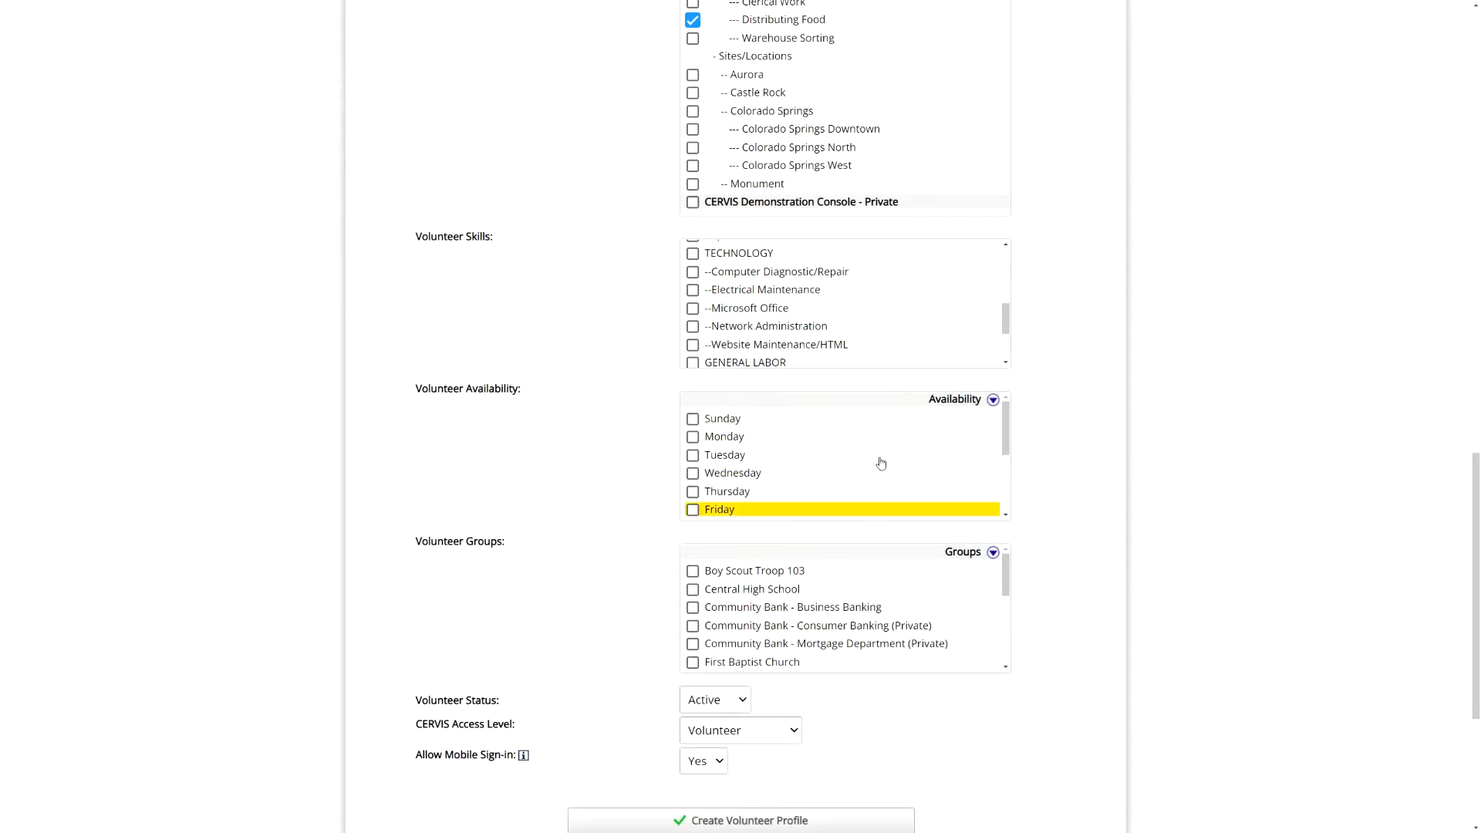
{"action": "scroll", "coordinate": [637, 463], "scroll_direction": "up", "scroll_amount": 2}
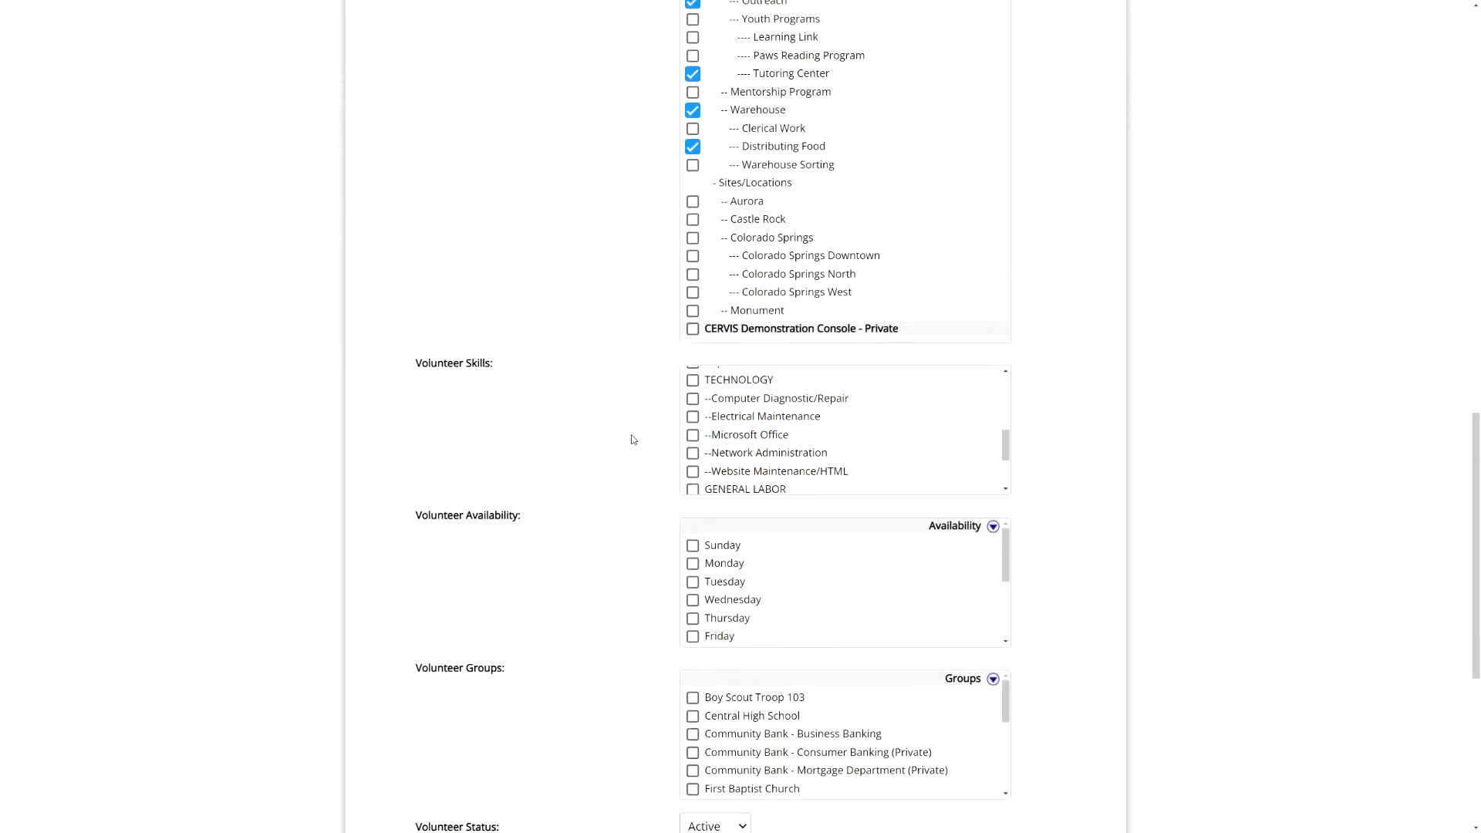
{"action": "scroll", "coordinate": [631, 439], "scroll_direction": "up", "scroll_amount": 10}
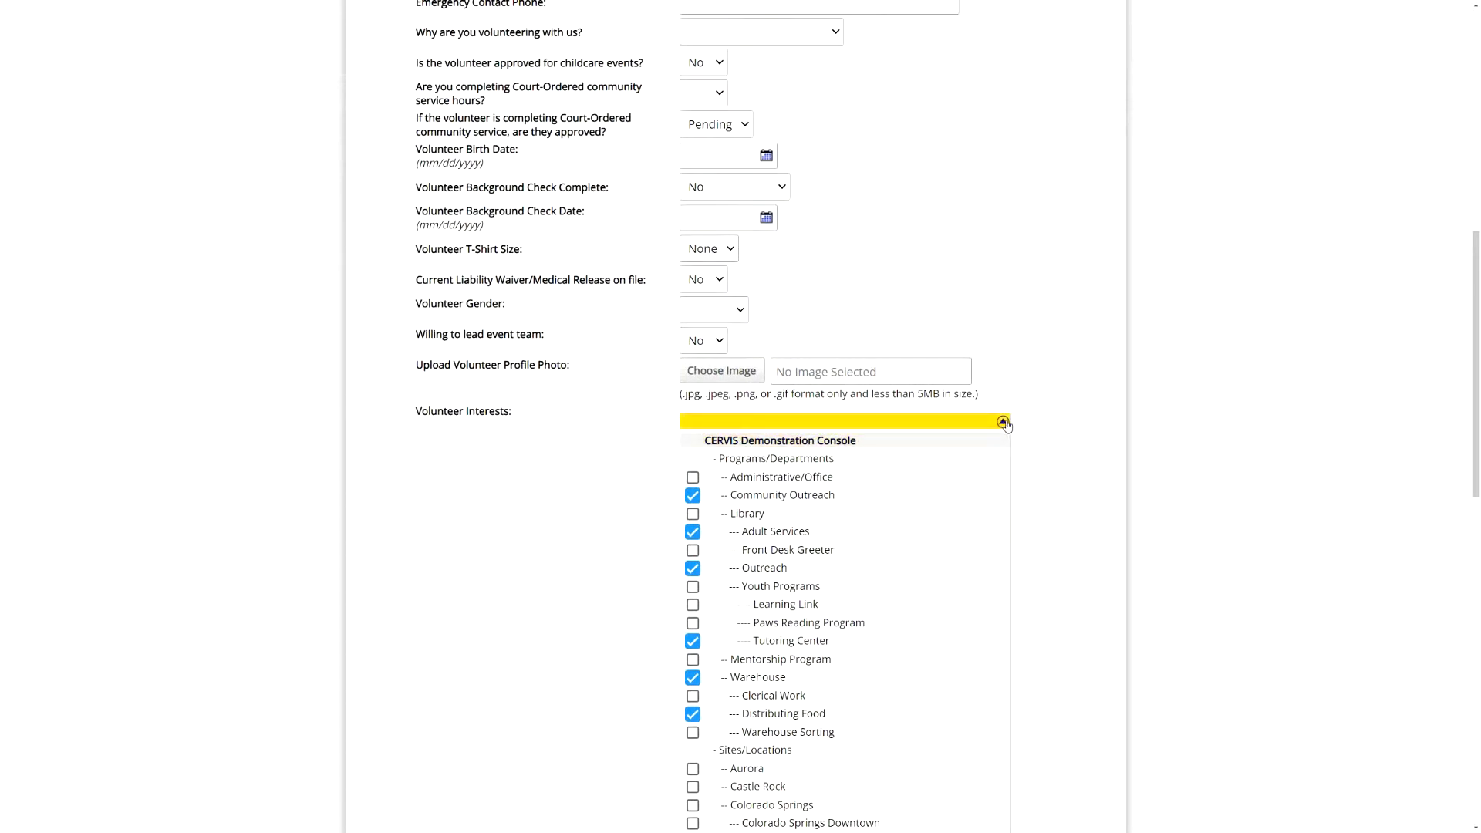
{"action": "scroll", "coordinate": [819, 452], "scroll_direction": "down", "scroll_amount": 3}
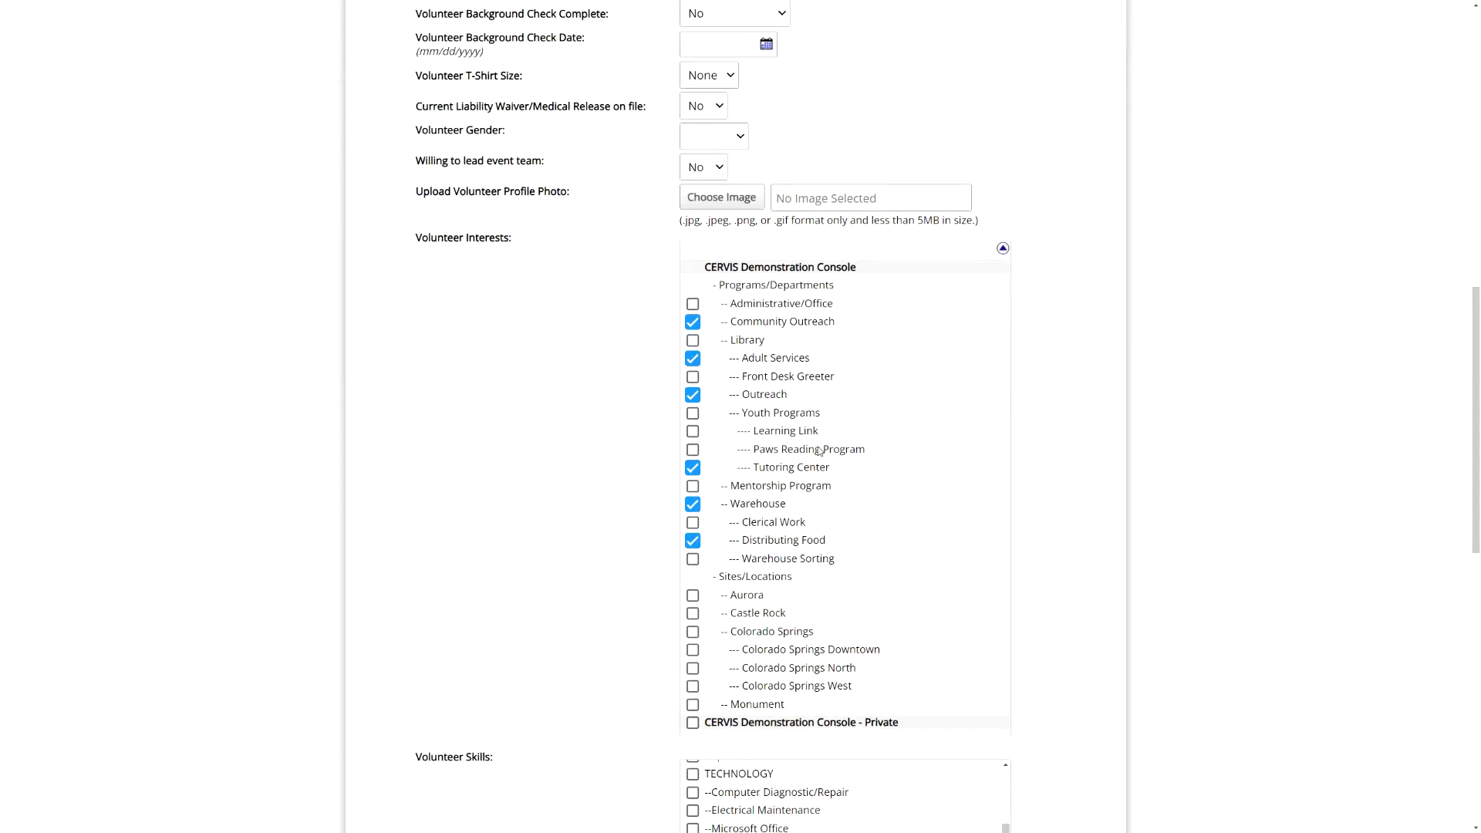
Step: Add Youth Programs and Learning Link to the volunteer interests, collapse the list and return to the main dashboard without saving
{"action": "left_click", "coordinate": [784, 430]}
{"action": "left_click", "coordinate": [790, 394]}
{"action": "left_click", "coordinate": [793, 413]}
{"action": "left_click", "coordinate": [789, 400]}
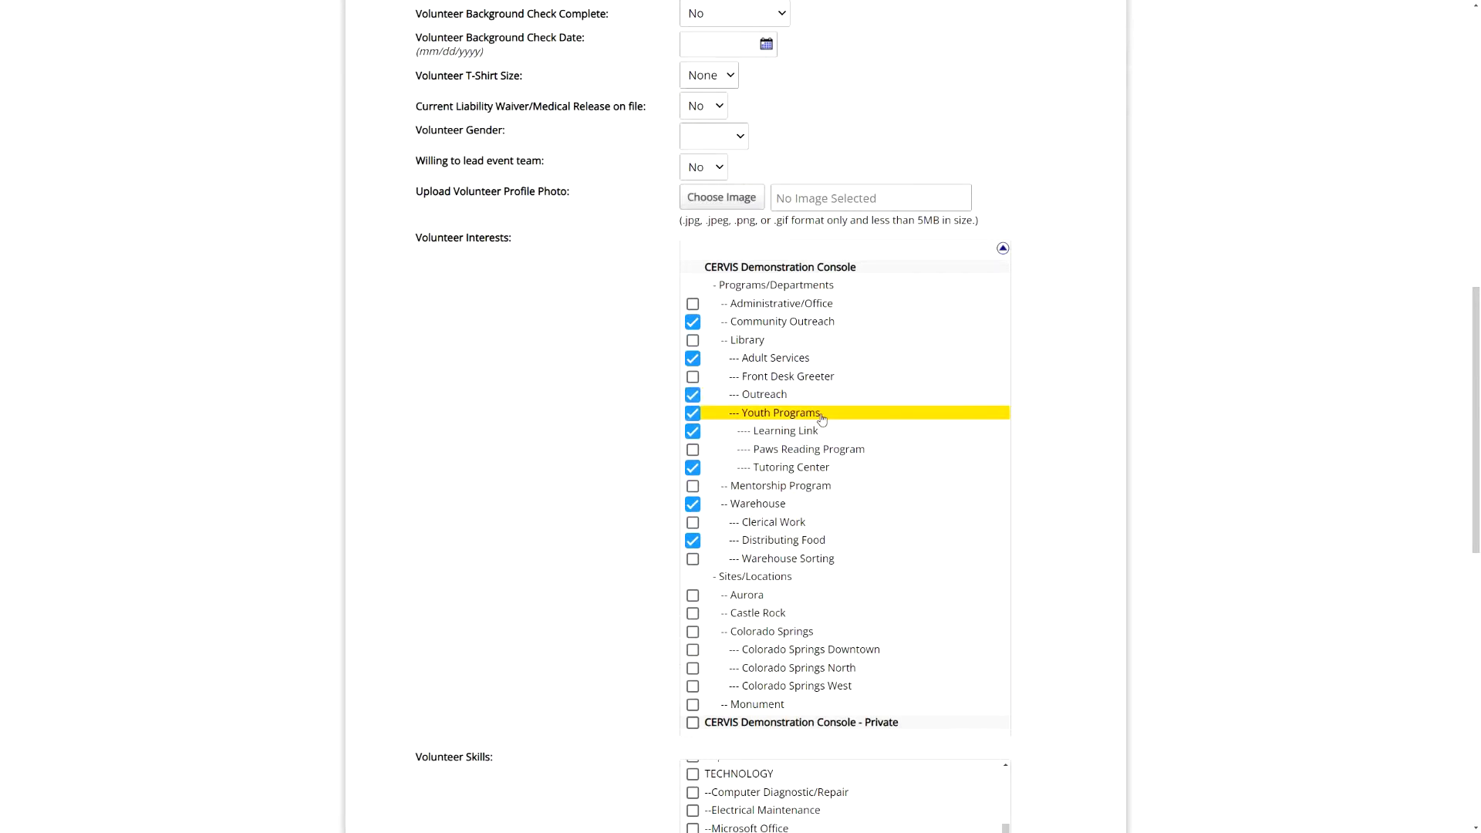
{"action": "left_click", "coordinate": [1003, 247]}
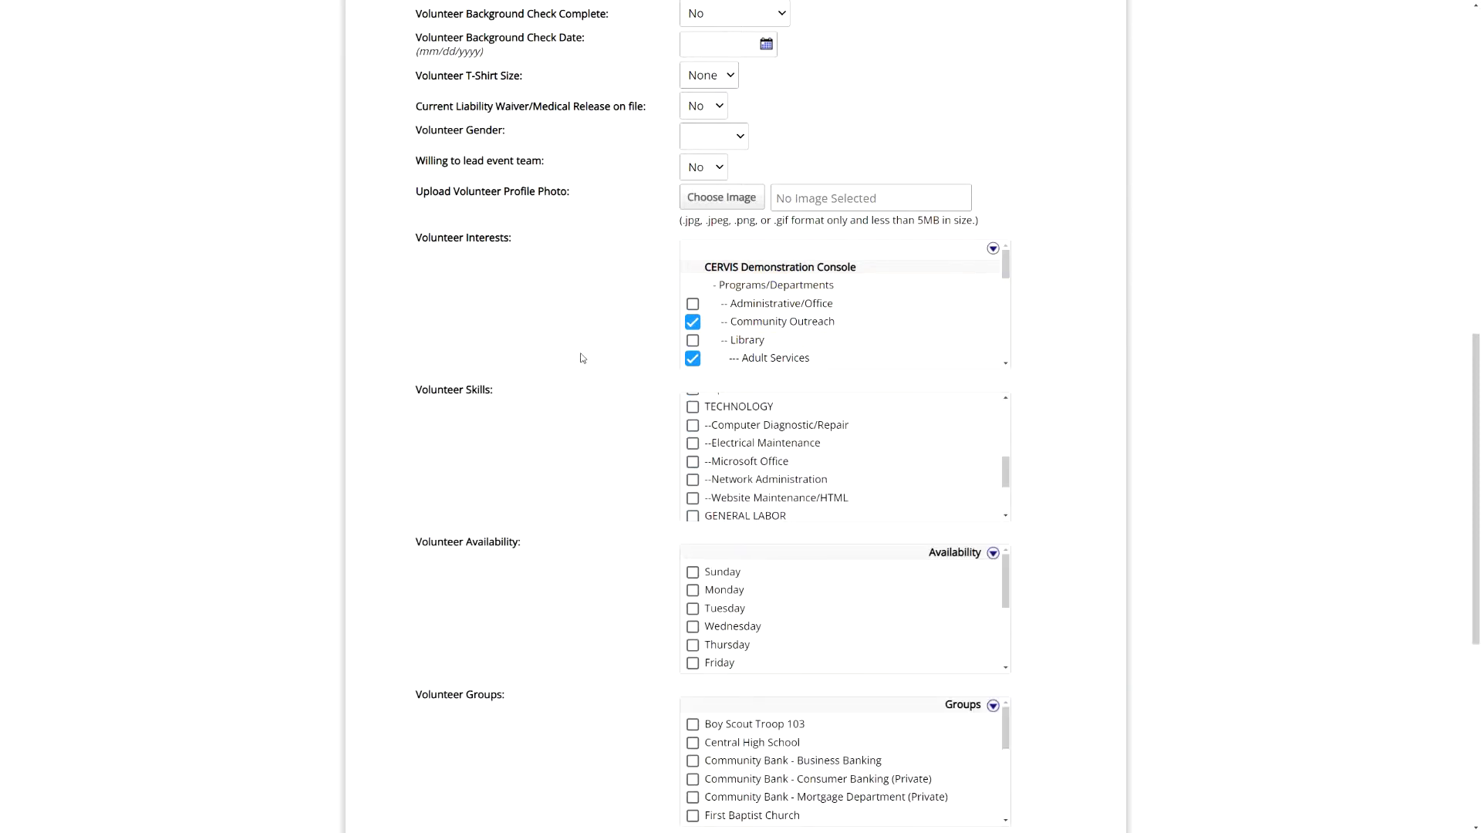
{"action": "scroll", "coordinate": [590, 364], "scroll_direction": "up", "scroll_amount": 10}
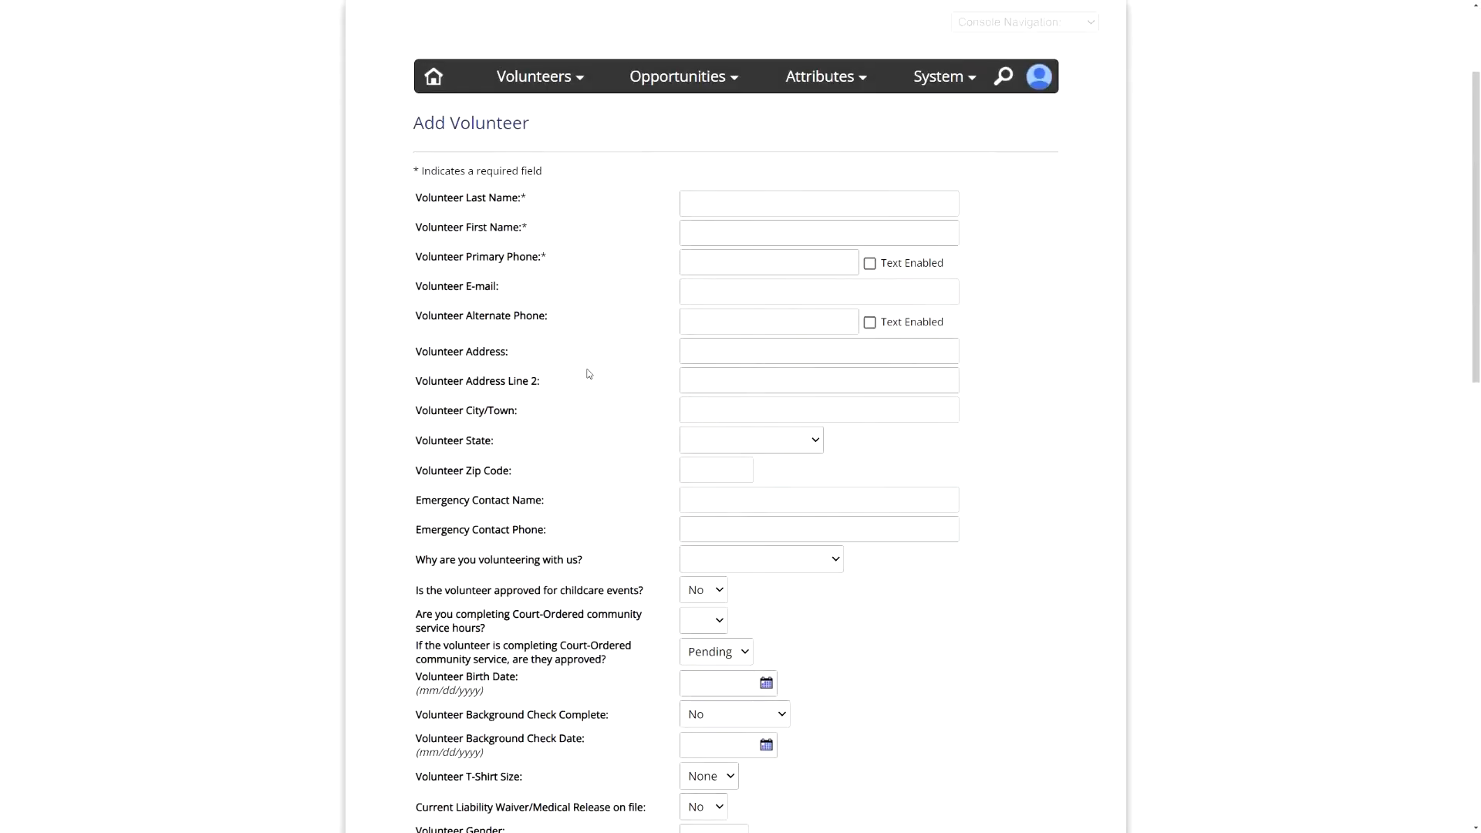
{"action": "left_click", "coordinate": [431, 247]}
Step: Examine the interest category inventory with its programs, sites and contacts, and return to the main dashboard
{"action": "scroll", "coordinate": [540, 478], "scroll_direction": "down", "scroll_amount": 5}
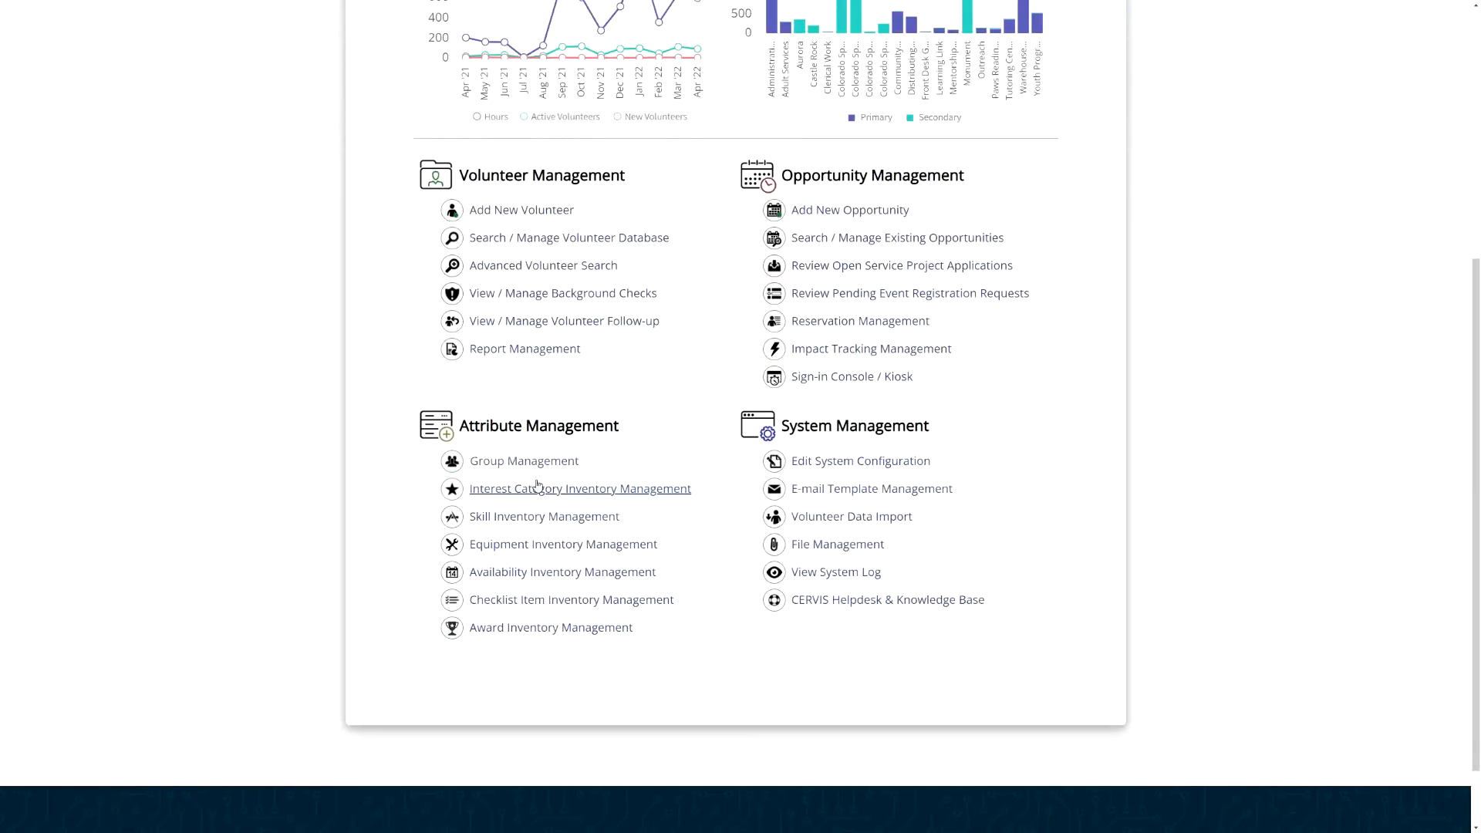
{"action": "scroll", "coordinate": [555, 478], "scroll_direction": "down", "scroll_amount": 1}
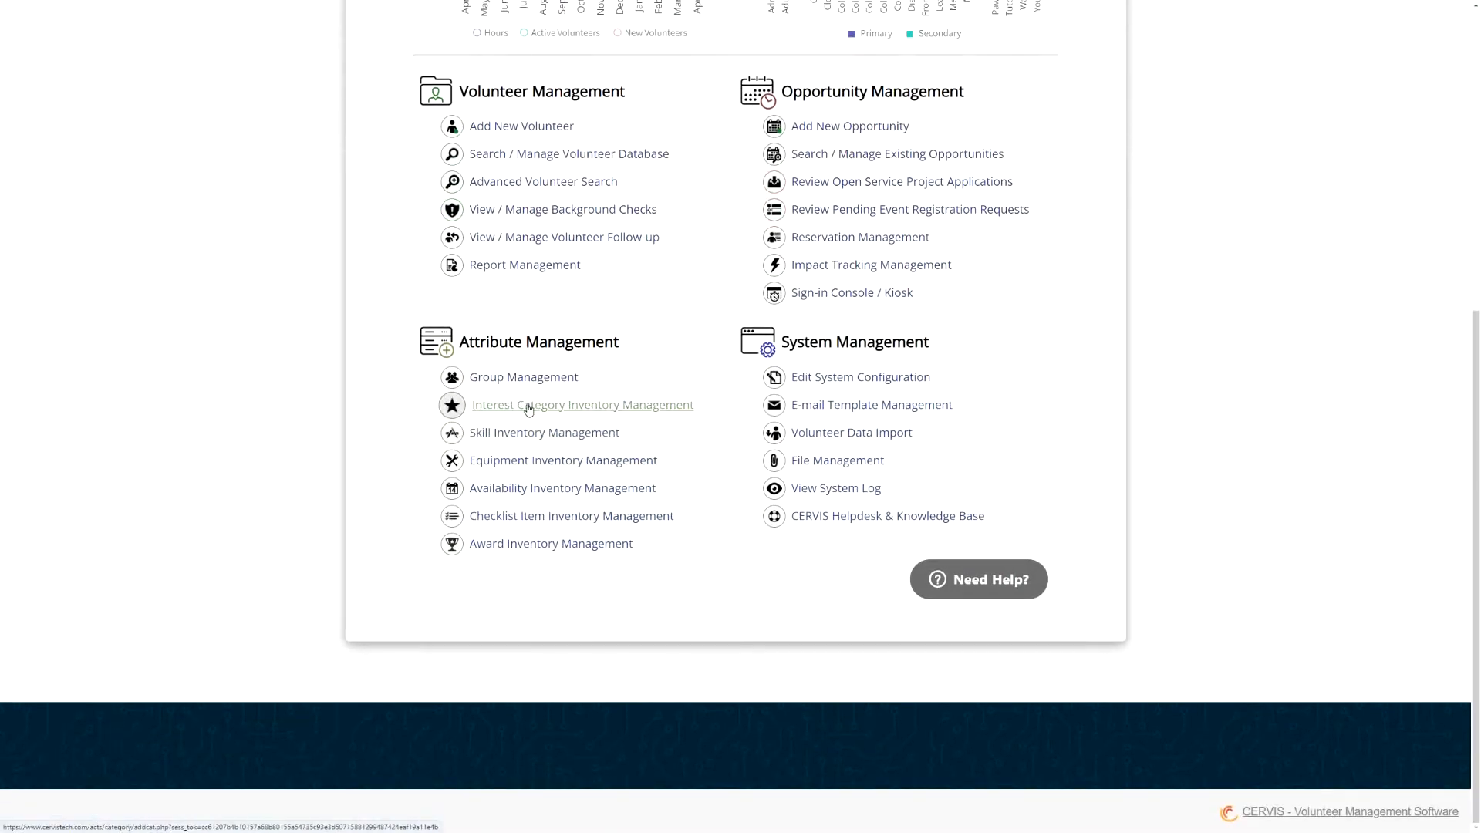
{"action": "left_click", "coordinate": [528, 406]}
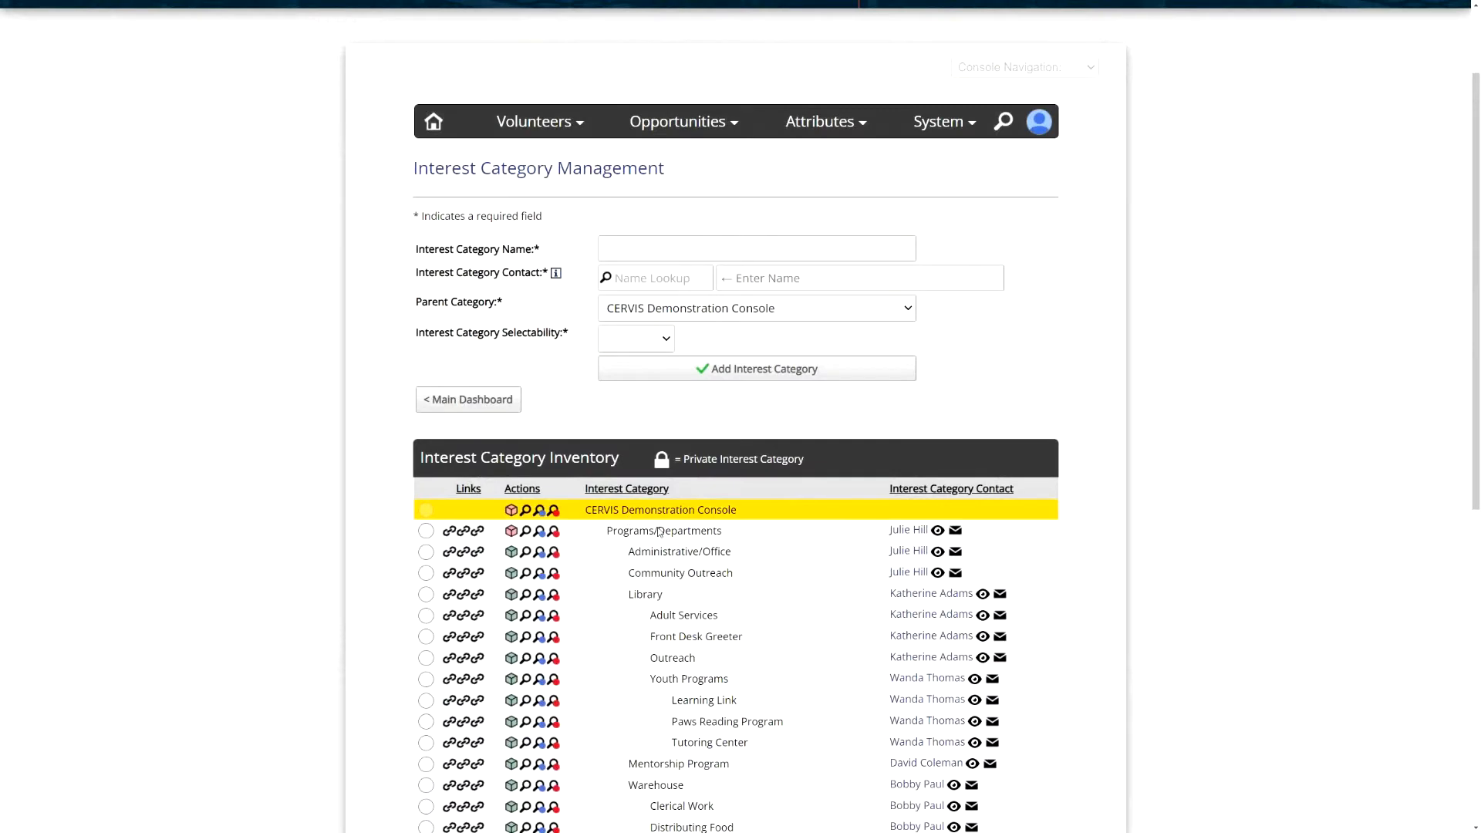
{"action": "scroll", "coordinate": [661, 557], "scroll_direction": "down", "scroll_amount": 2}
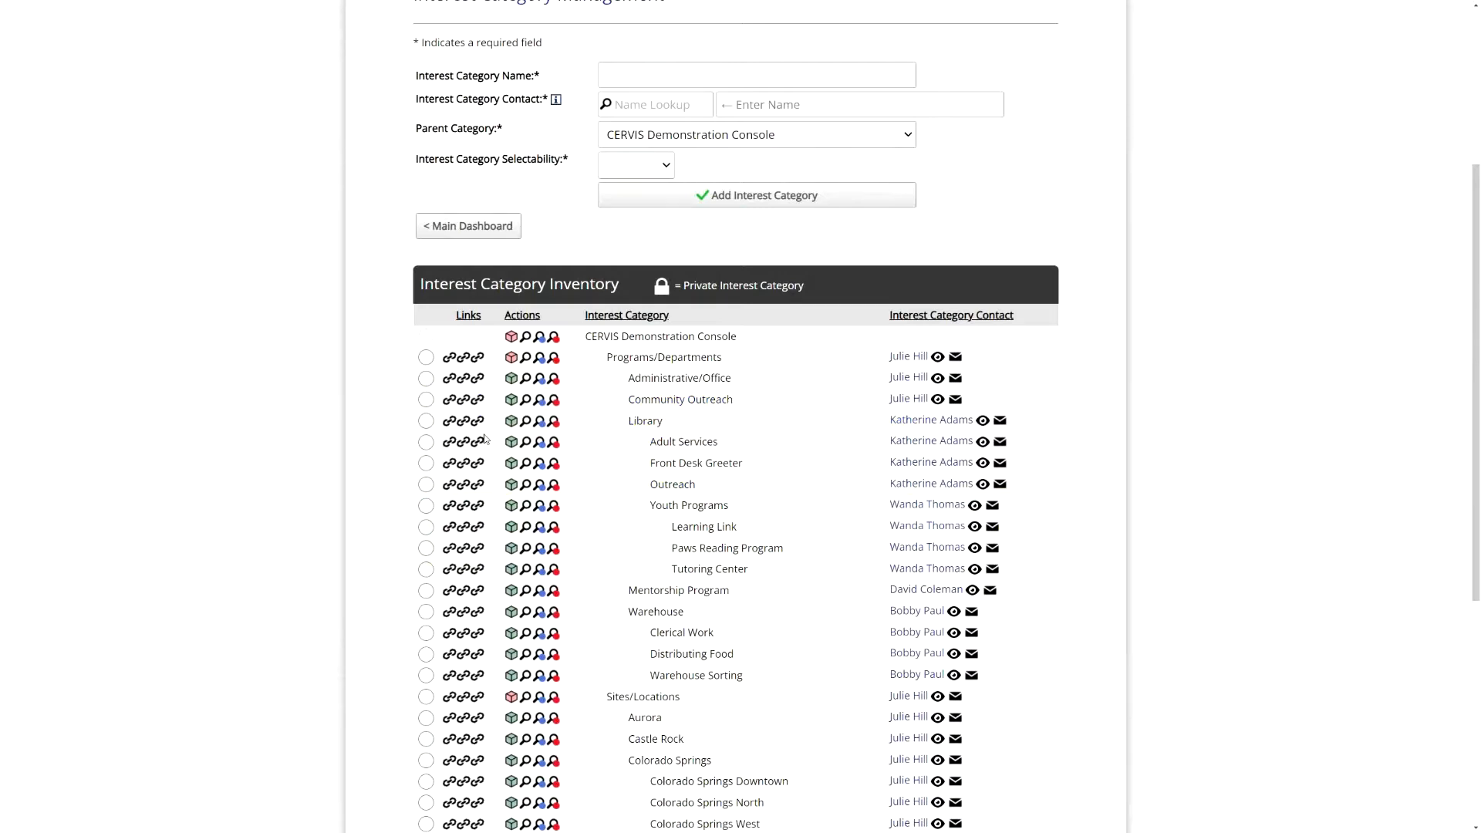
{"action": "scroll", "coordinate": [627, 452], "scroll_direction": "down", "scroll_amount": 2}
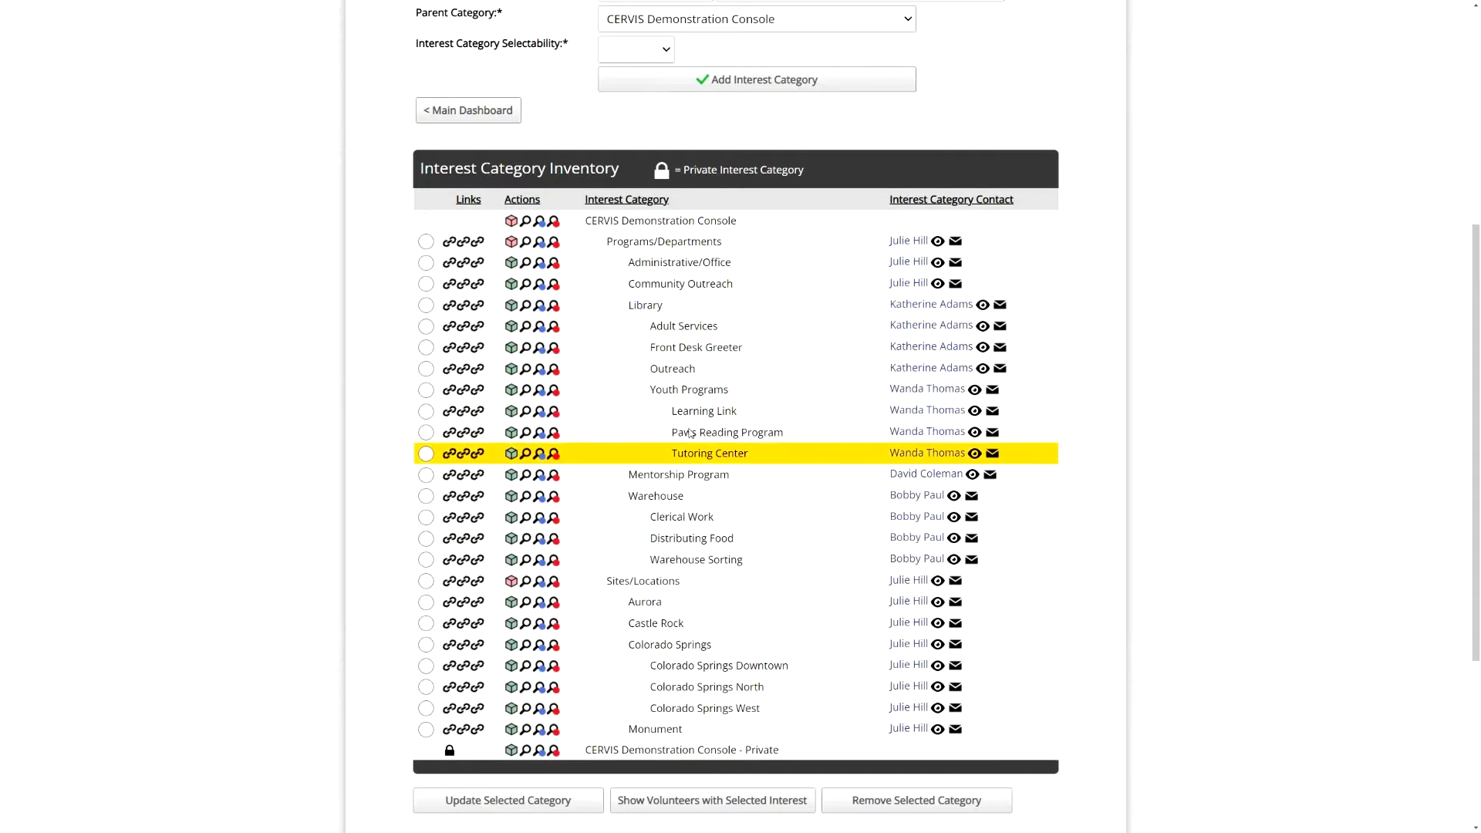
{"action": "scroll", "coordinate": [478, 255], "scroll_direction": "up", "scroll_amount": 2}
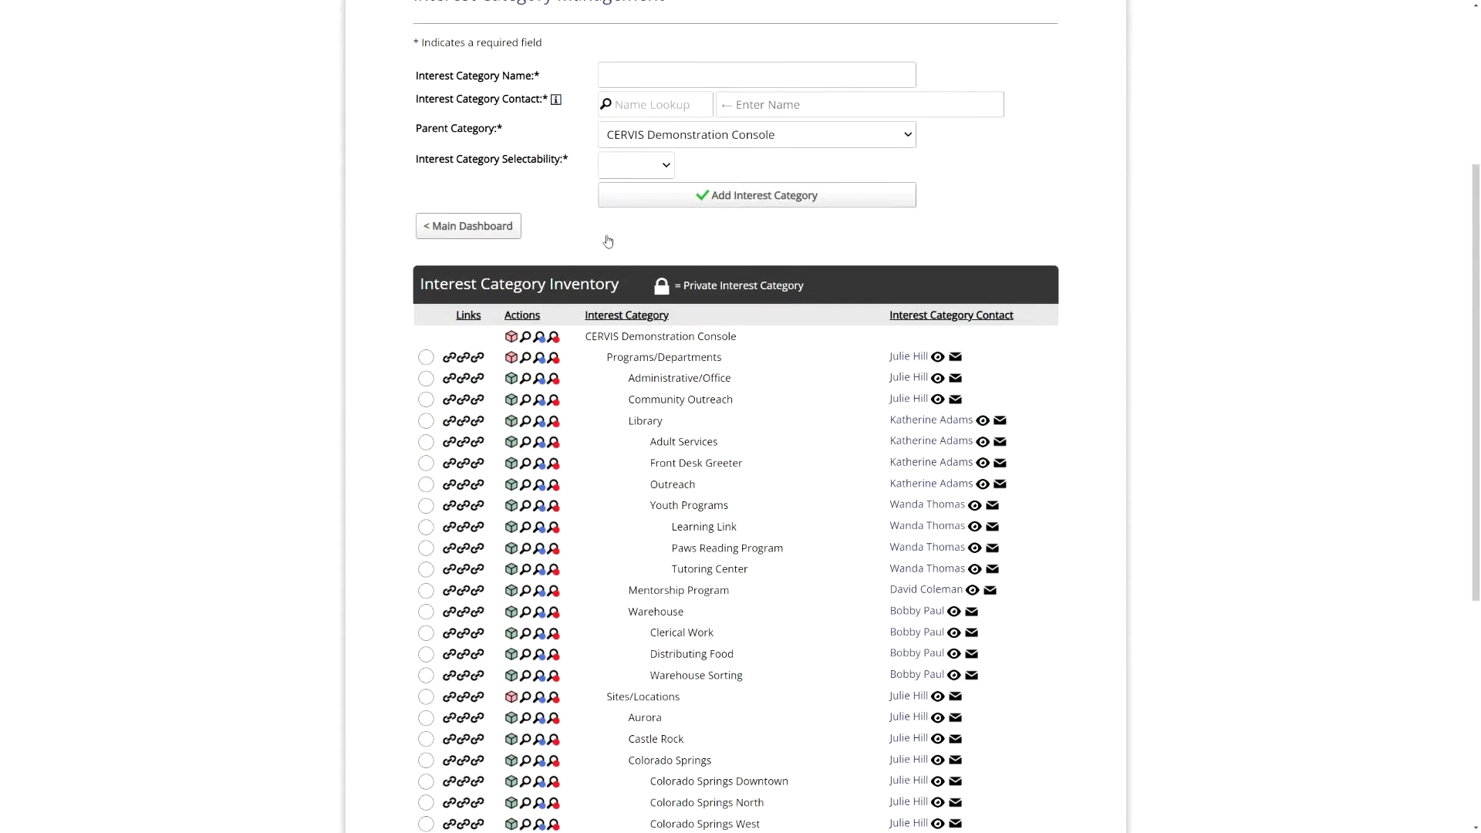
{"action": "left_click", "coordinate": [479, 226]}
Step: Examine the skill inventory with its codes and skill headings, and open the equipment inventory
{"action": "scroll", "coordinate": [619, 496], "scroll_direction": "down", "scroll_amount": 3}
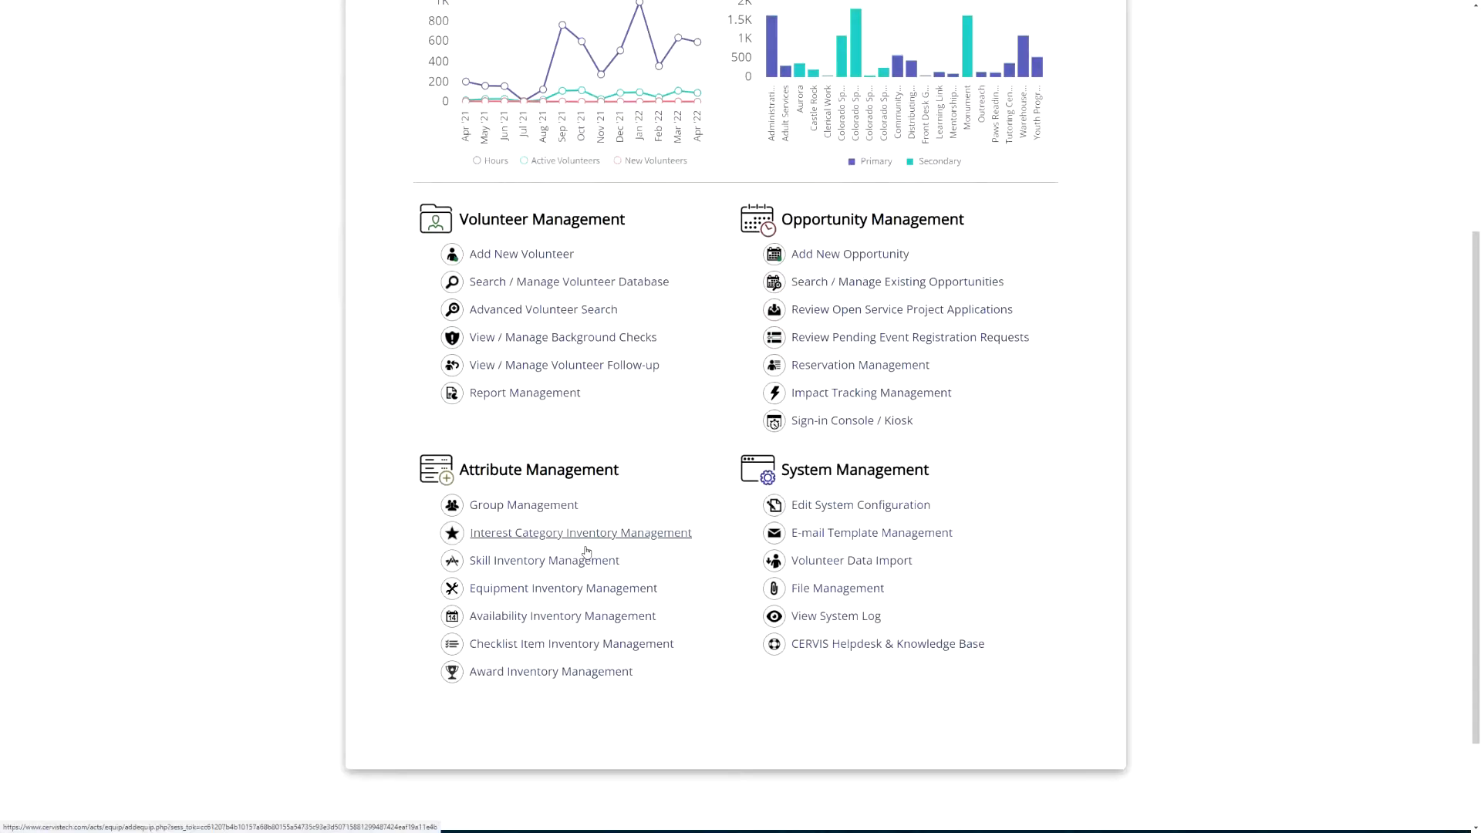
{"action": "left_click", "coordinate": [526, 519]}
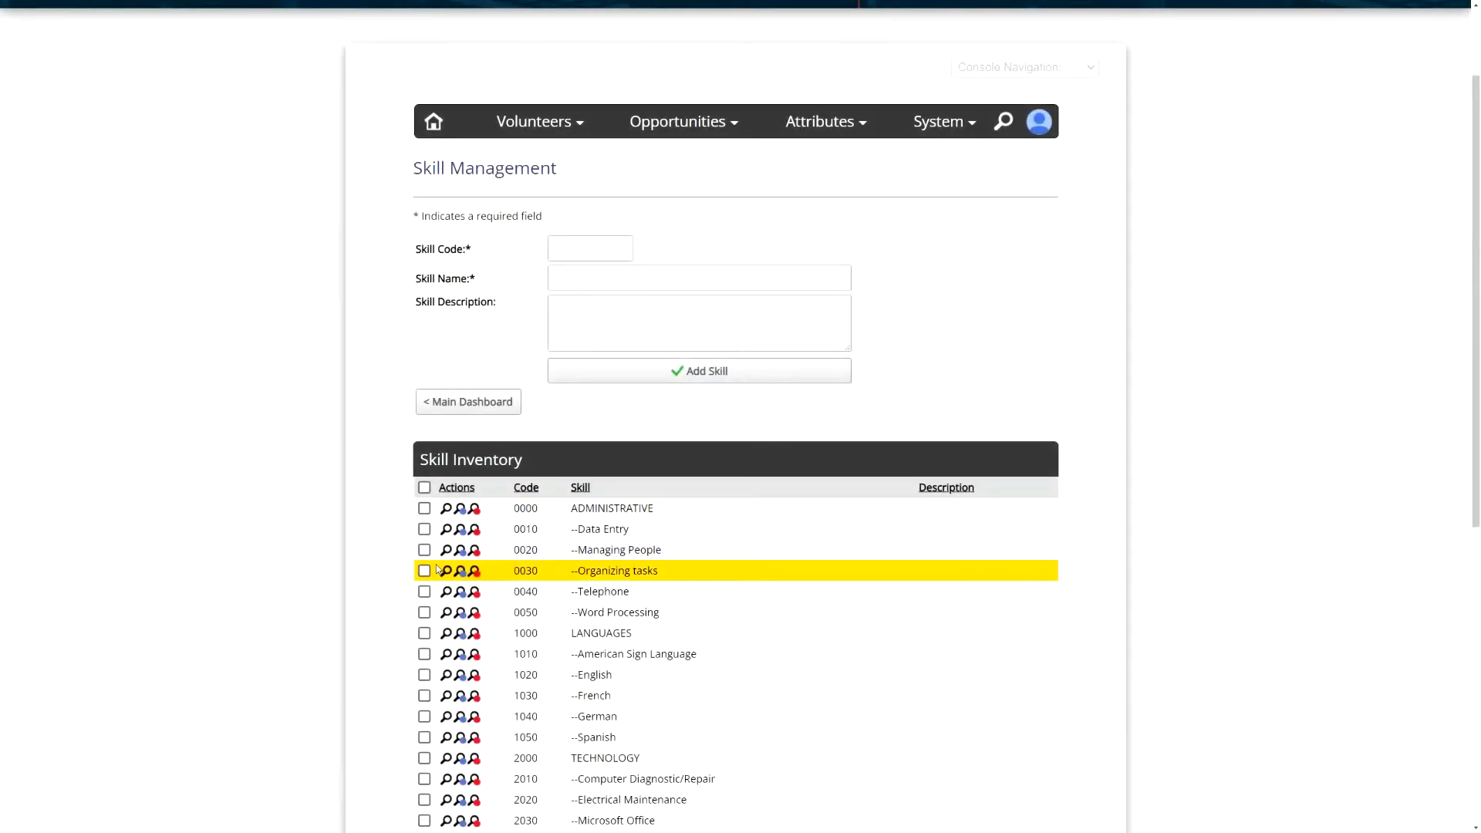
{"action": "scroll", "coordinate": [363, 503], "scroll_direction": "down", "scroll_amount": 2}
{"action": "scroll", "coordinate": [363, 503], "scroll_direction": "down", "scroll_amount": 3}
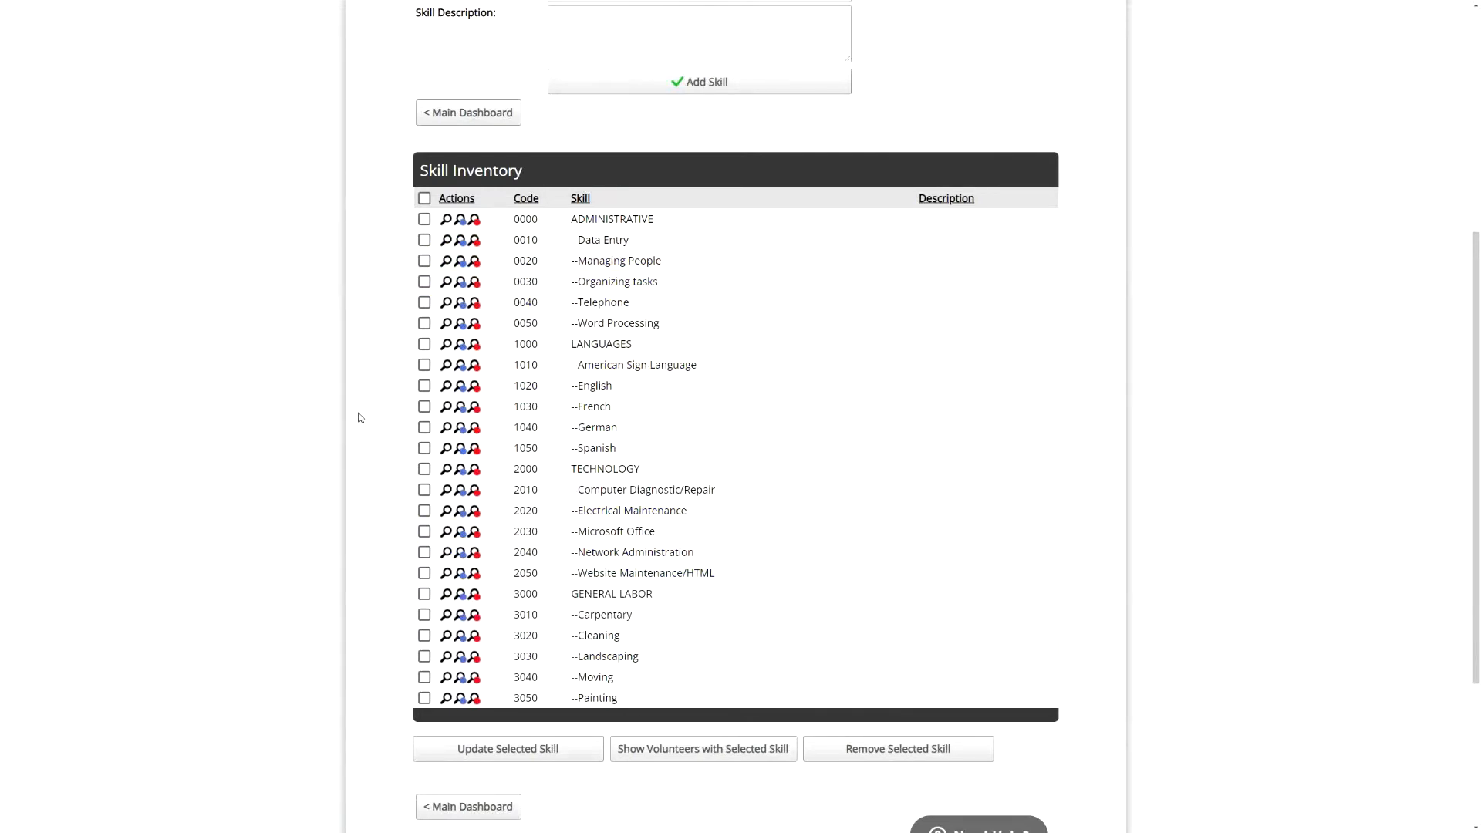
{"action": "scroll", "coordinate": [373, 413], "scroll_direction": "up", "scroll_amount": 3}
{"action": "left_click", "coordinate": [510, 411]}
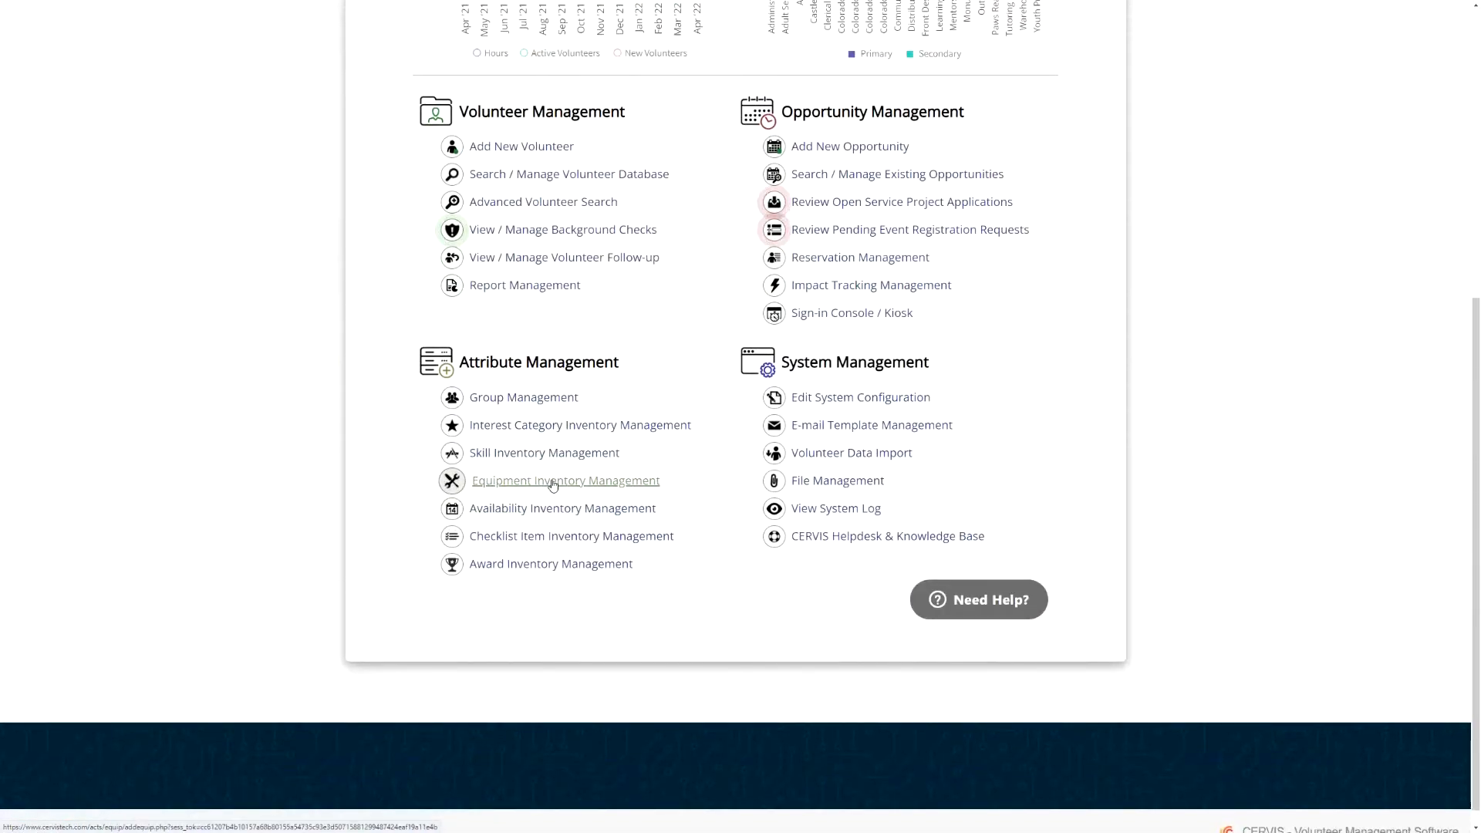
{"action": "left_click", "coordinate": [552, 483]}
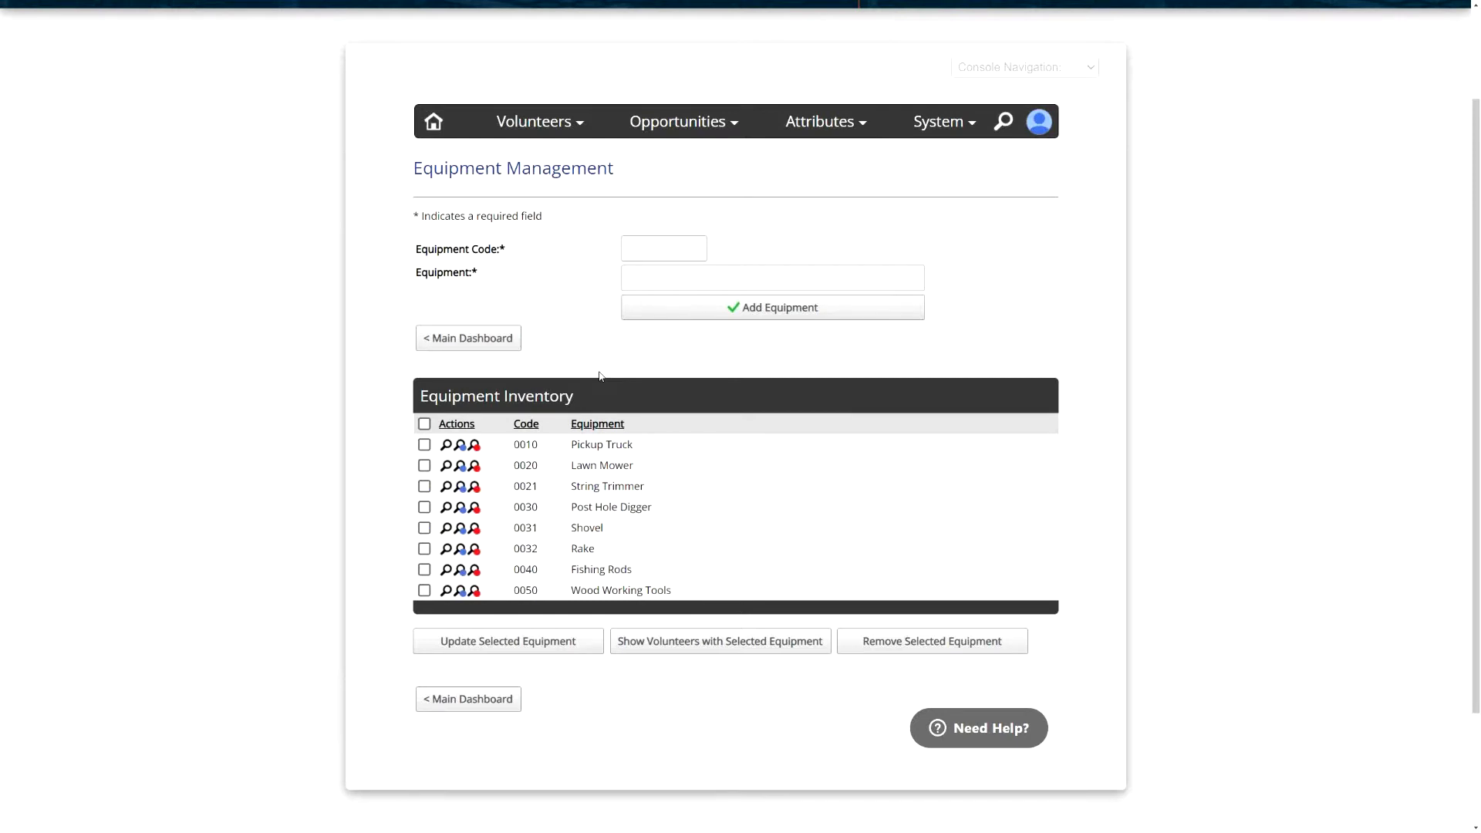
Step: List all volunteers in the database with an empty name search and open the management page of the volunteer in row 17
{"action": "left_click", "coordinate": [550, 133]}
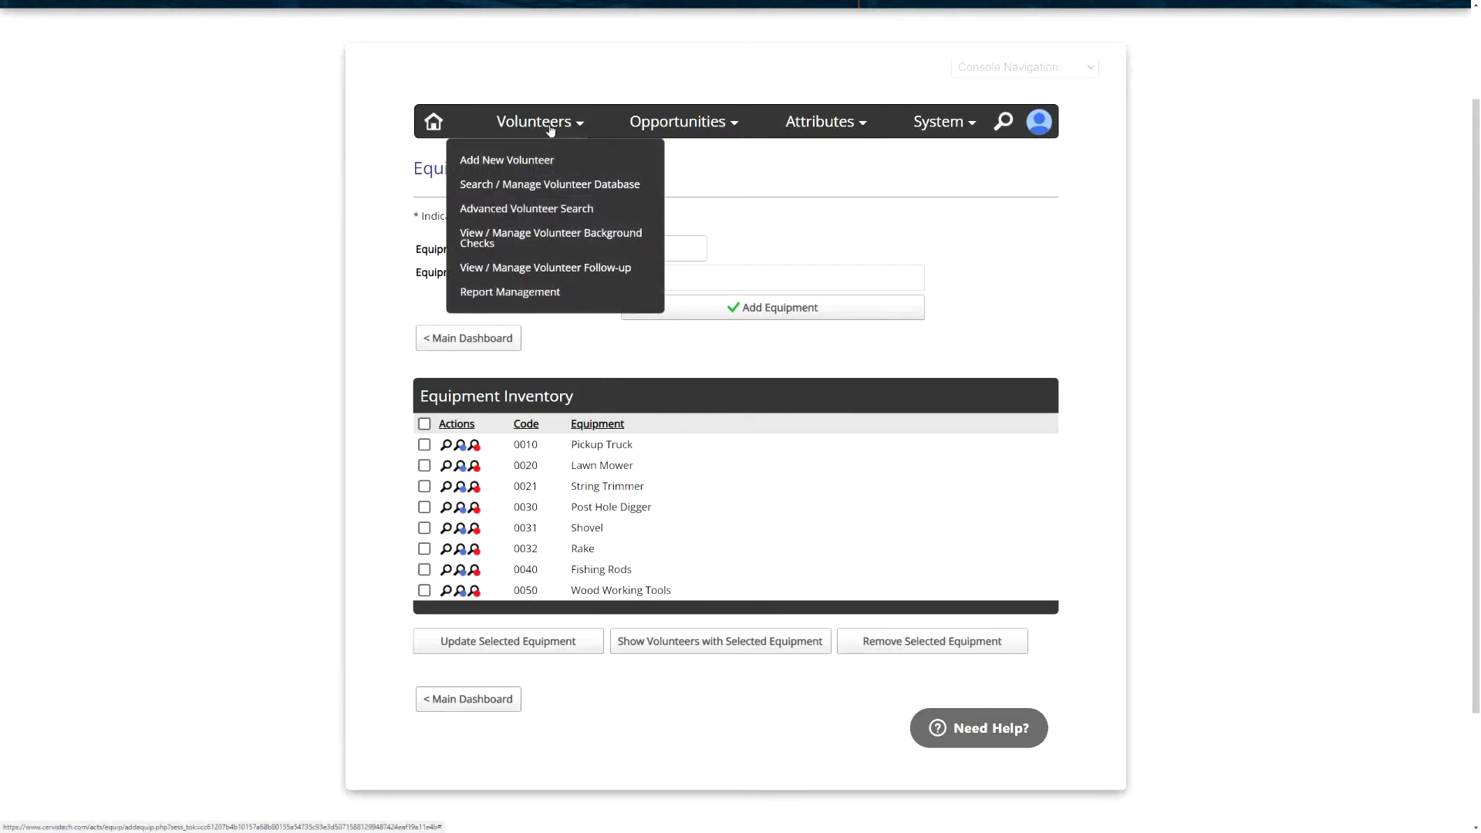
{"action": "left_click", "coordinate": [522, 187]}
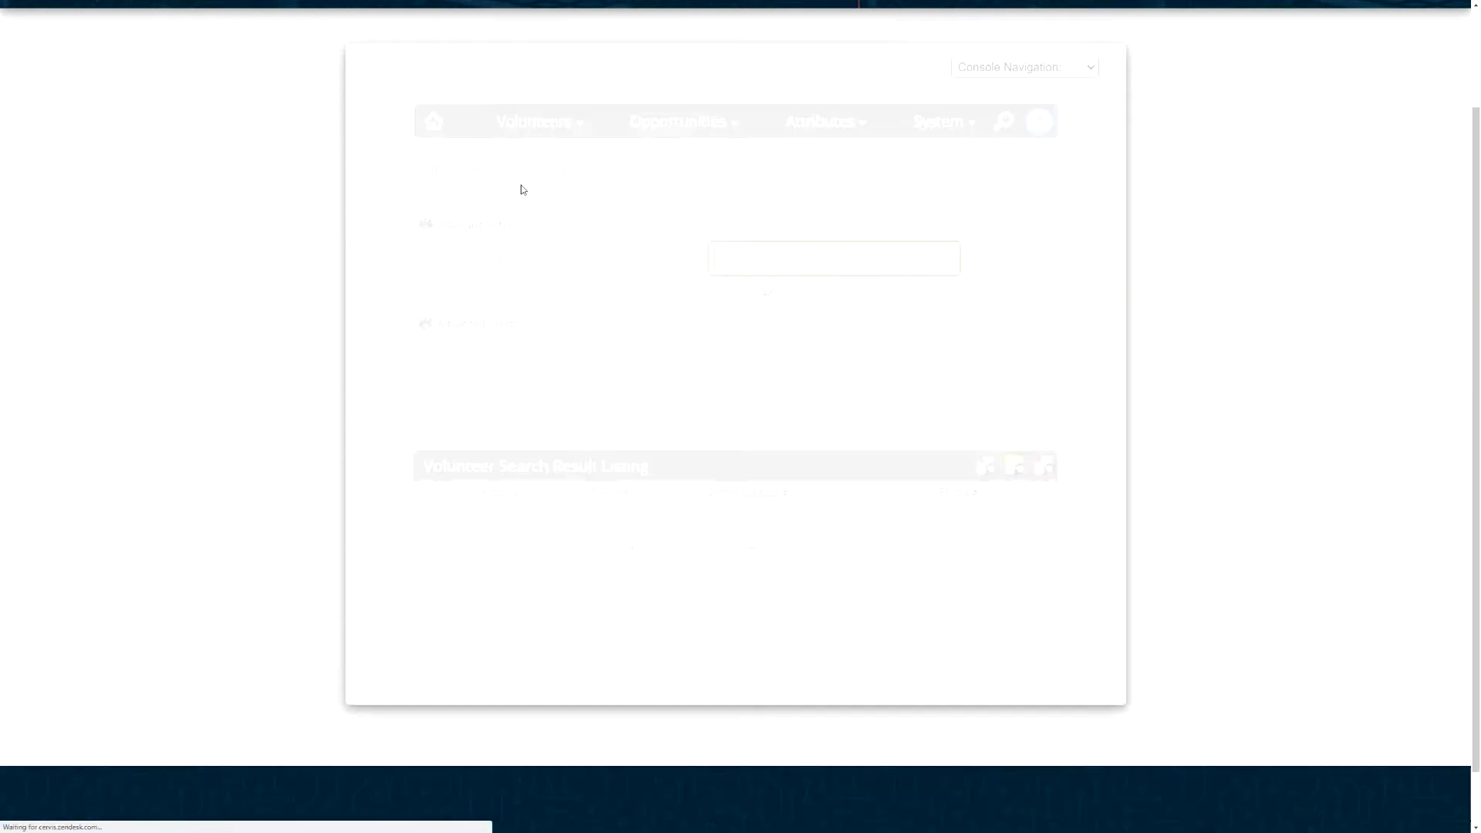
{"action": "left_click", "coordinate": [764, 298]}
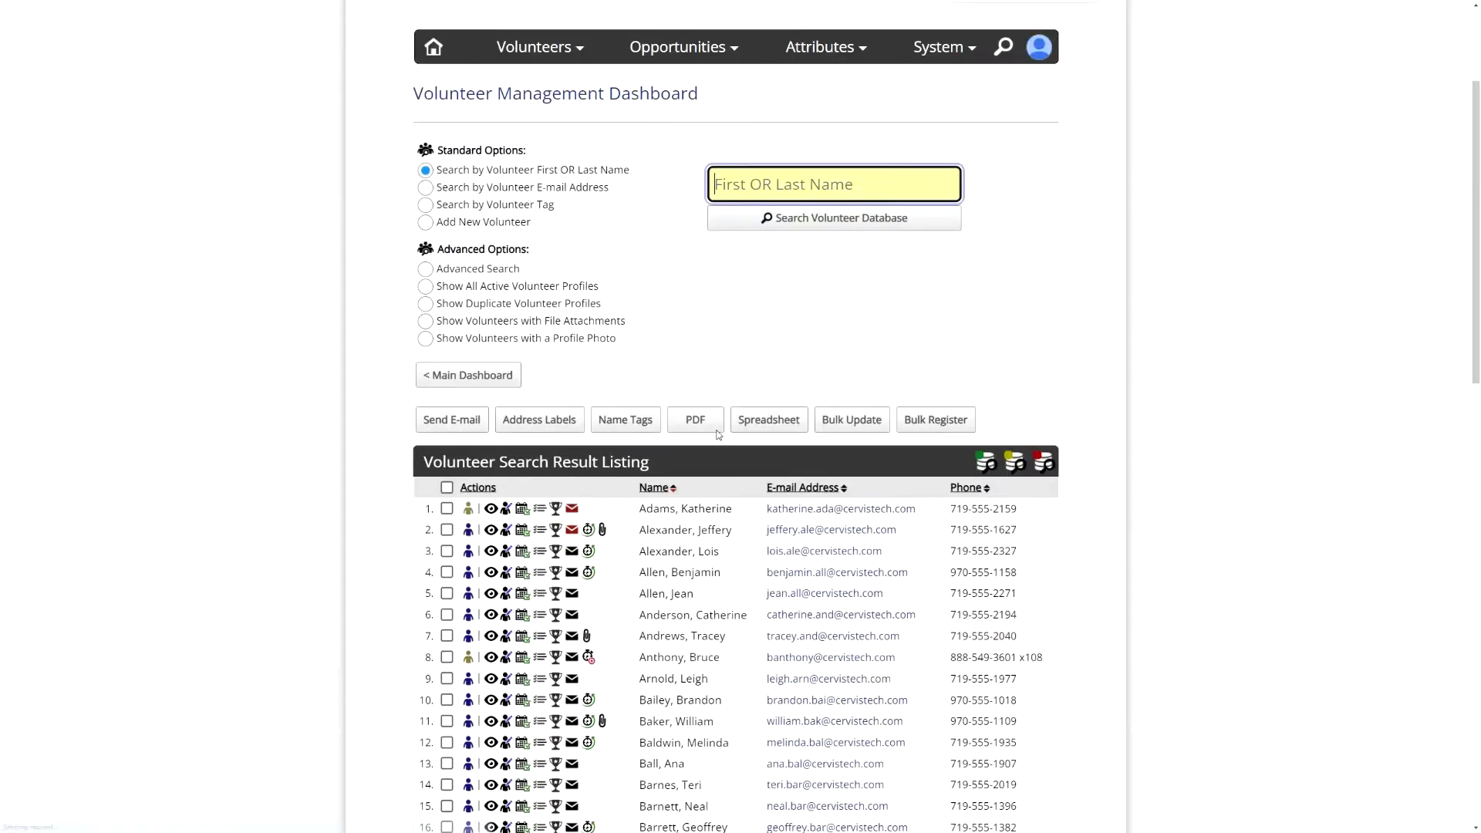
{"action": "scroll", "coordinate": [717, 435], "scroll_direction": "down", "scroll_amount": 5}
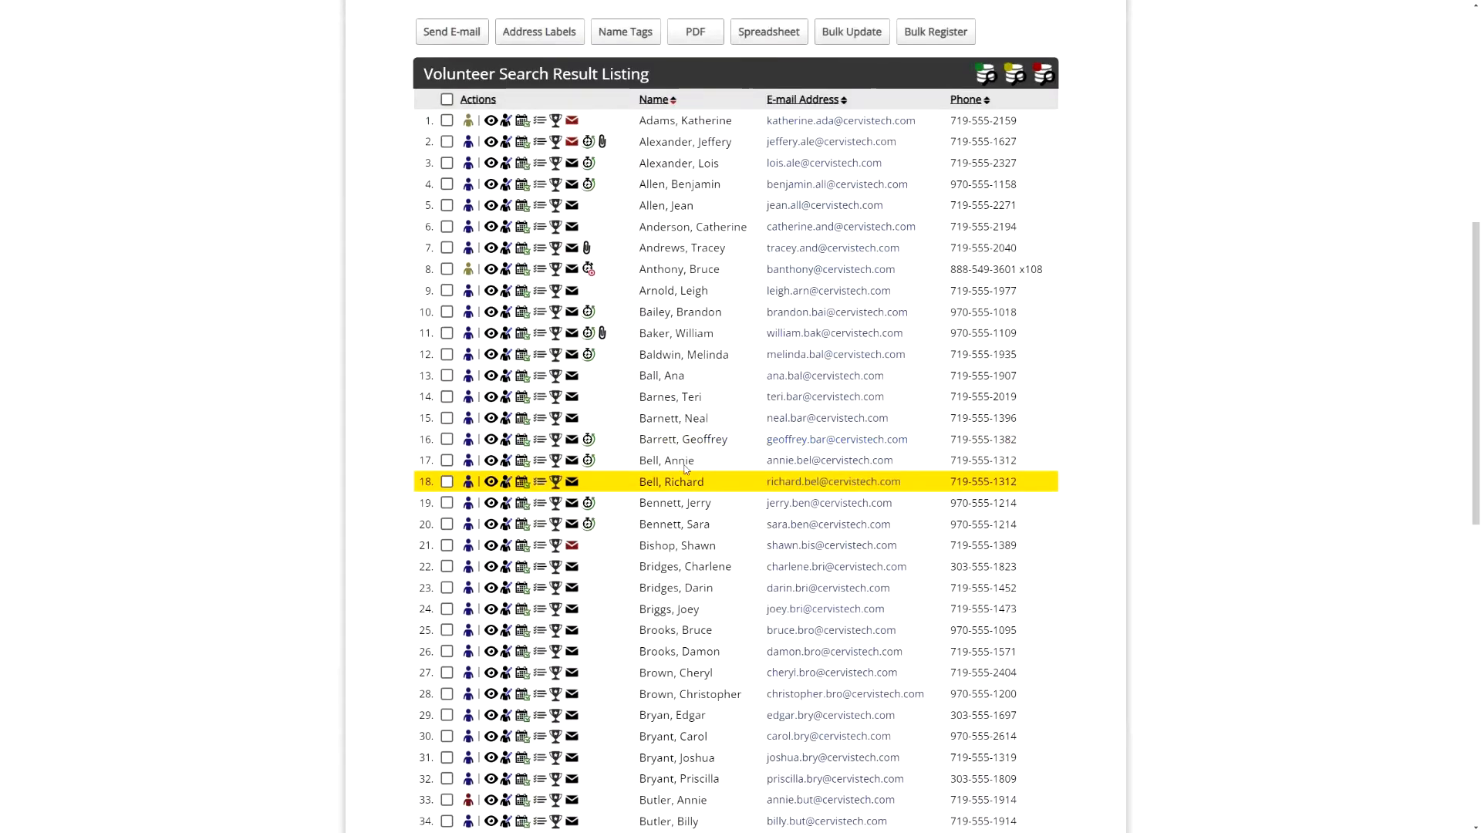
{"action": "left_click", "coordinate": [468, 462]}
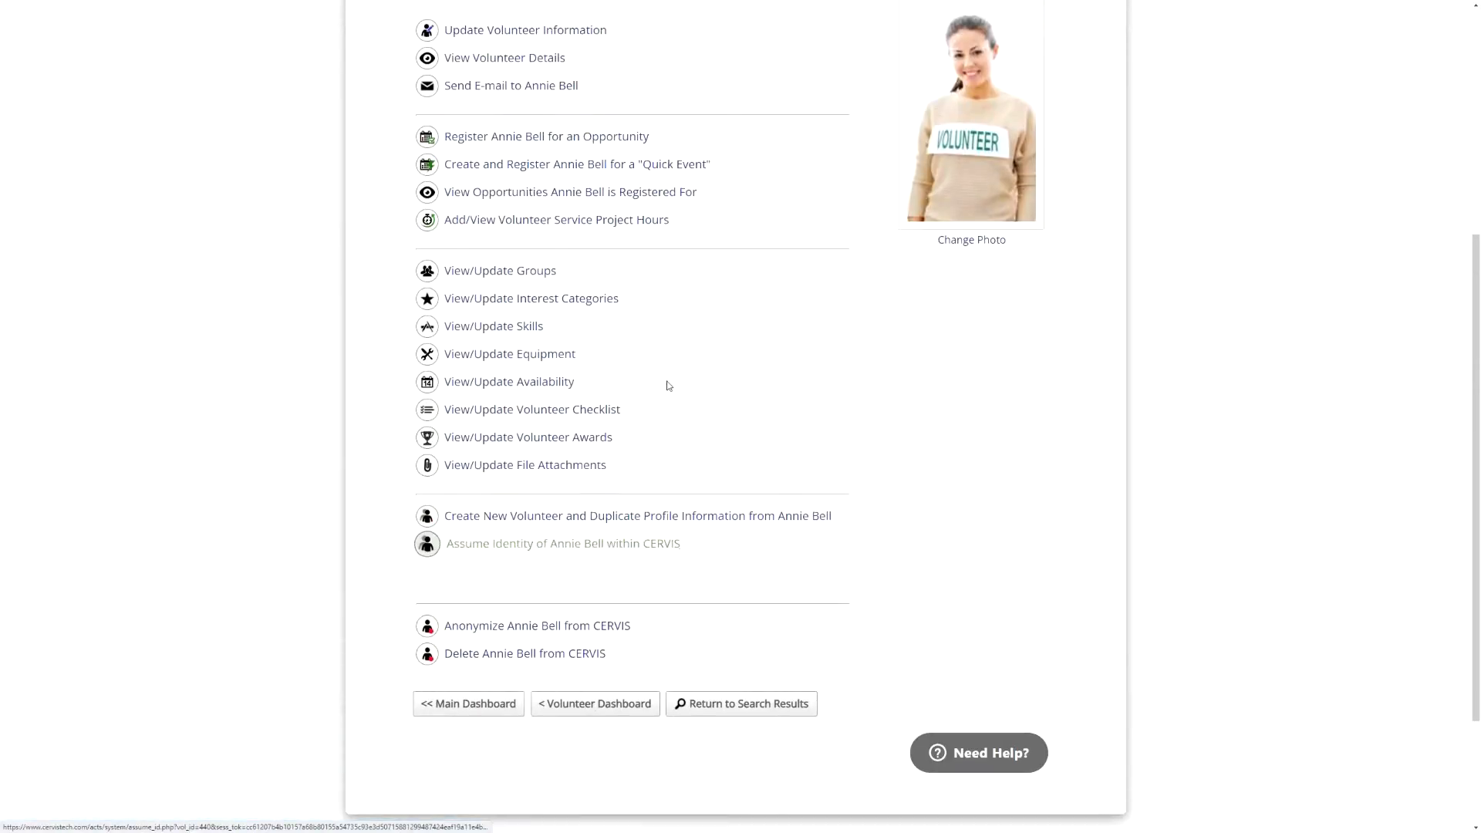
Step: Assign the 0020 - Lawn Mower equipment to this volunteer with the note "#13"
{"action": "scroll", "coordinate": [565, 107], "scroll_direction": "up", "scroll_amount": 2}
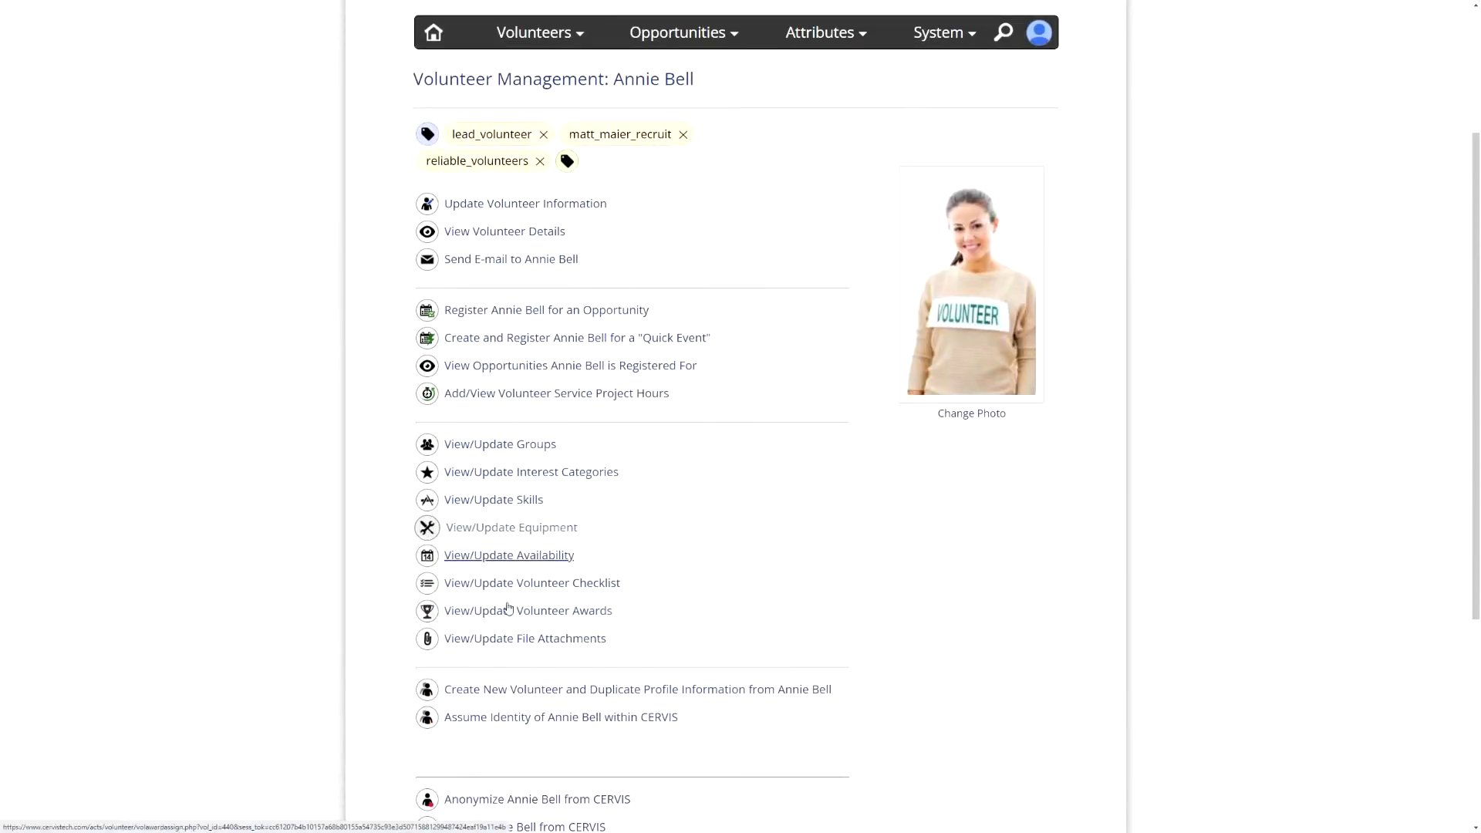
{"action": "left_click", "coordinate": [522, 536]}
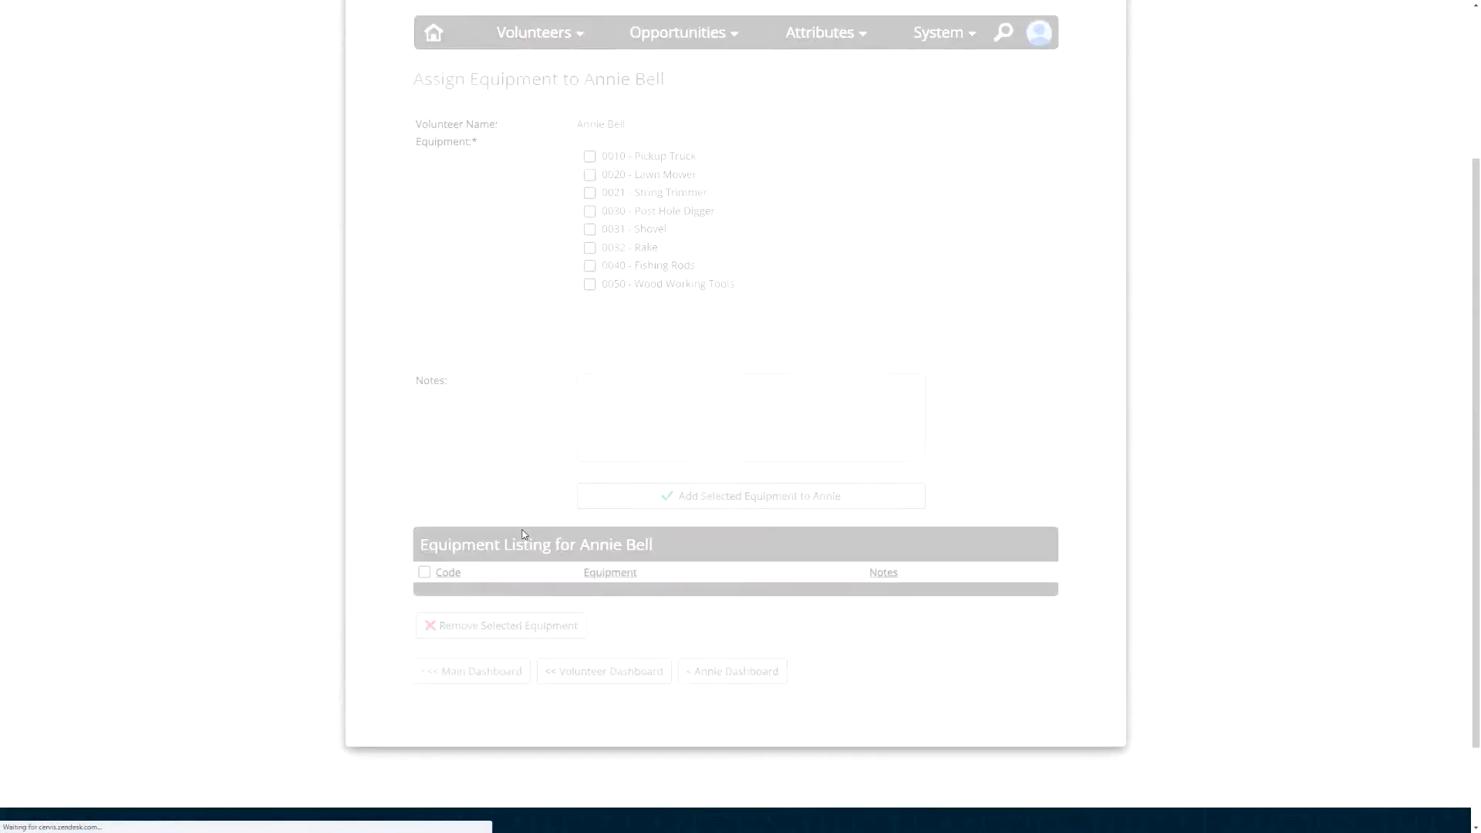
{"action": "left_click", "coordinate": [610, 175]}
{"action": "left_click", "coordinate": [648, 397]}
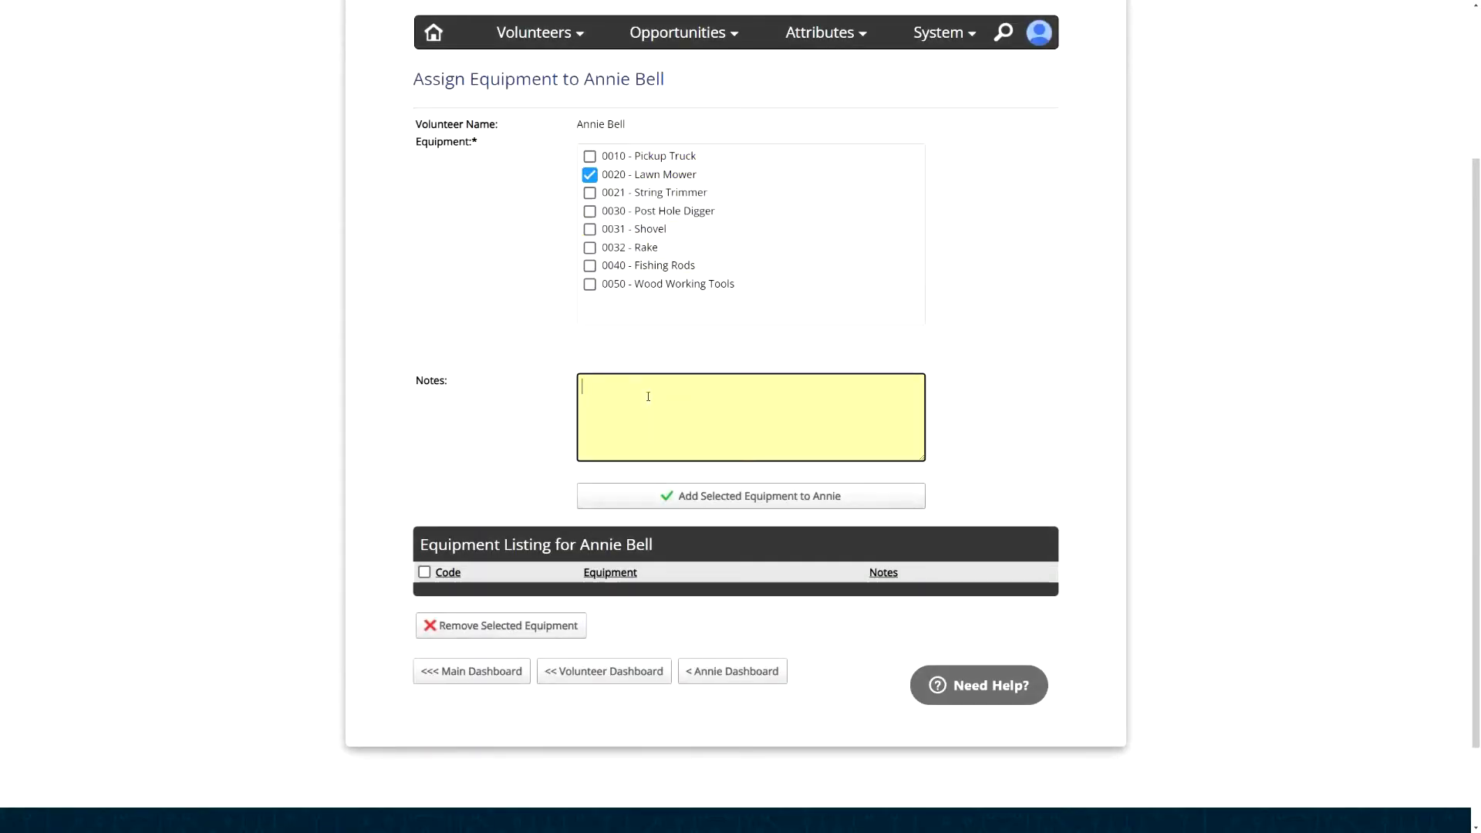
{"action": "type", "text": "#13"}
{"action": "left_click", "coordinate": [671, 497]}
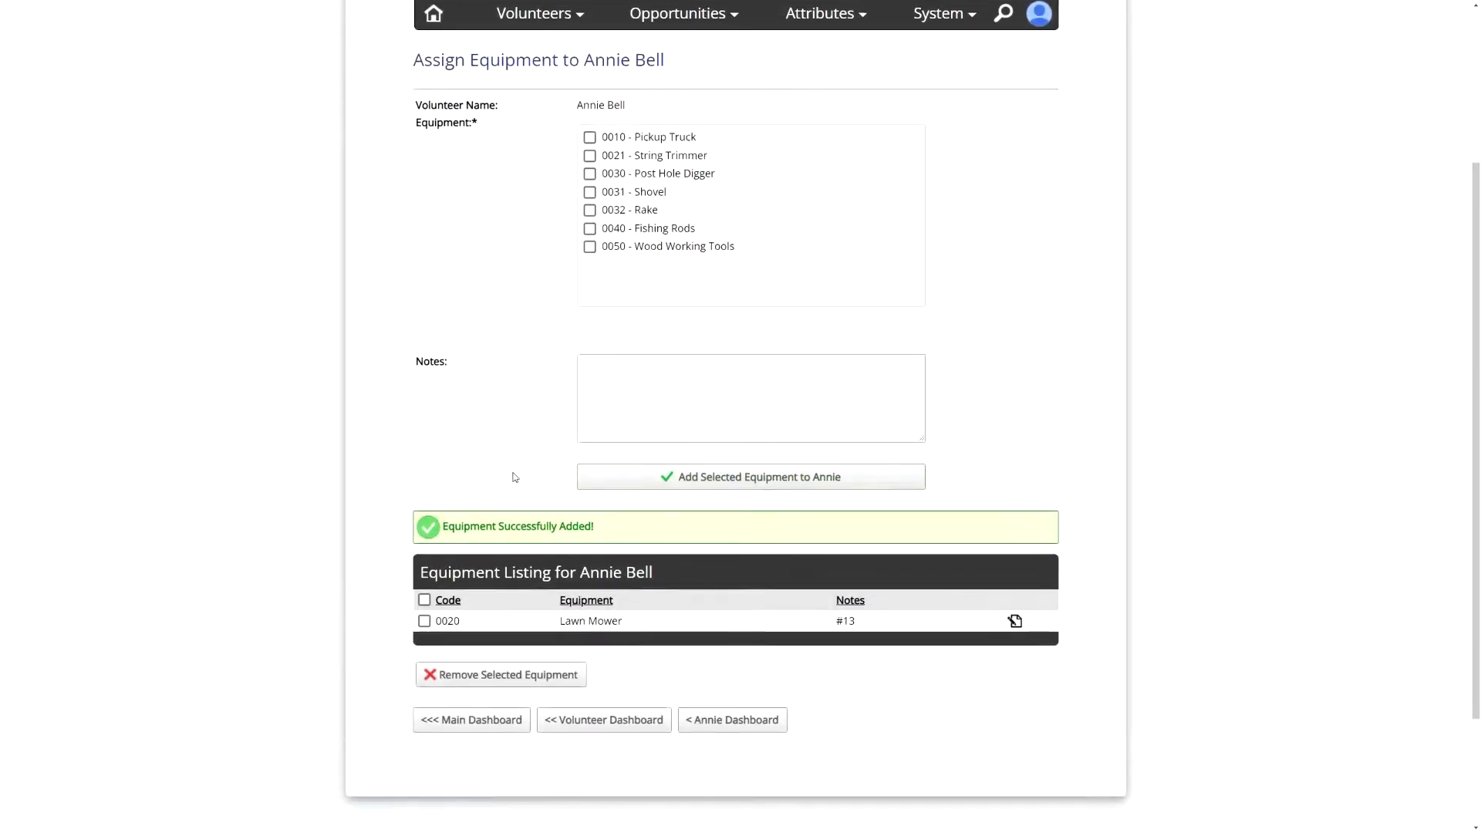
Step: Select the Lawn Mower entry in the volunteer's equipment listing and clear the selection again
{"action": "scroll", "coordinate": [515, 477], "scroll_direction": "down", "scroll_amount": 2}
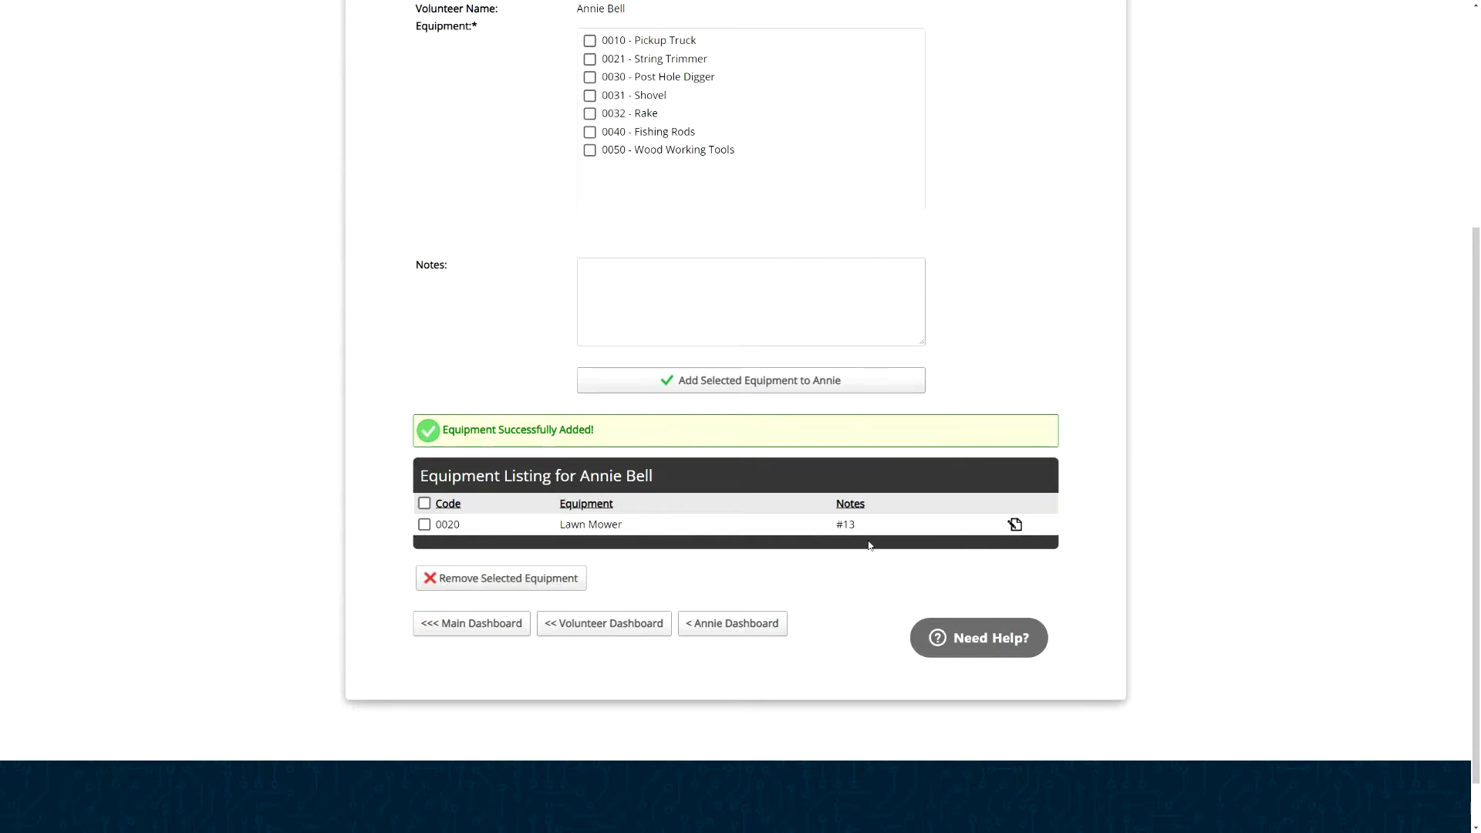
{"action": "left_click", "coordinate": [424, 525]}
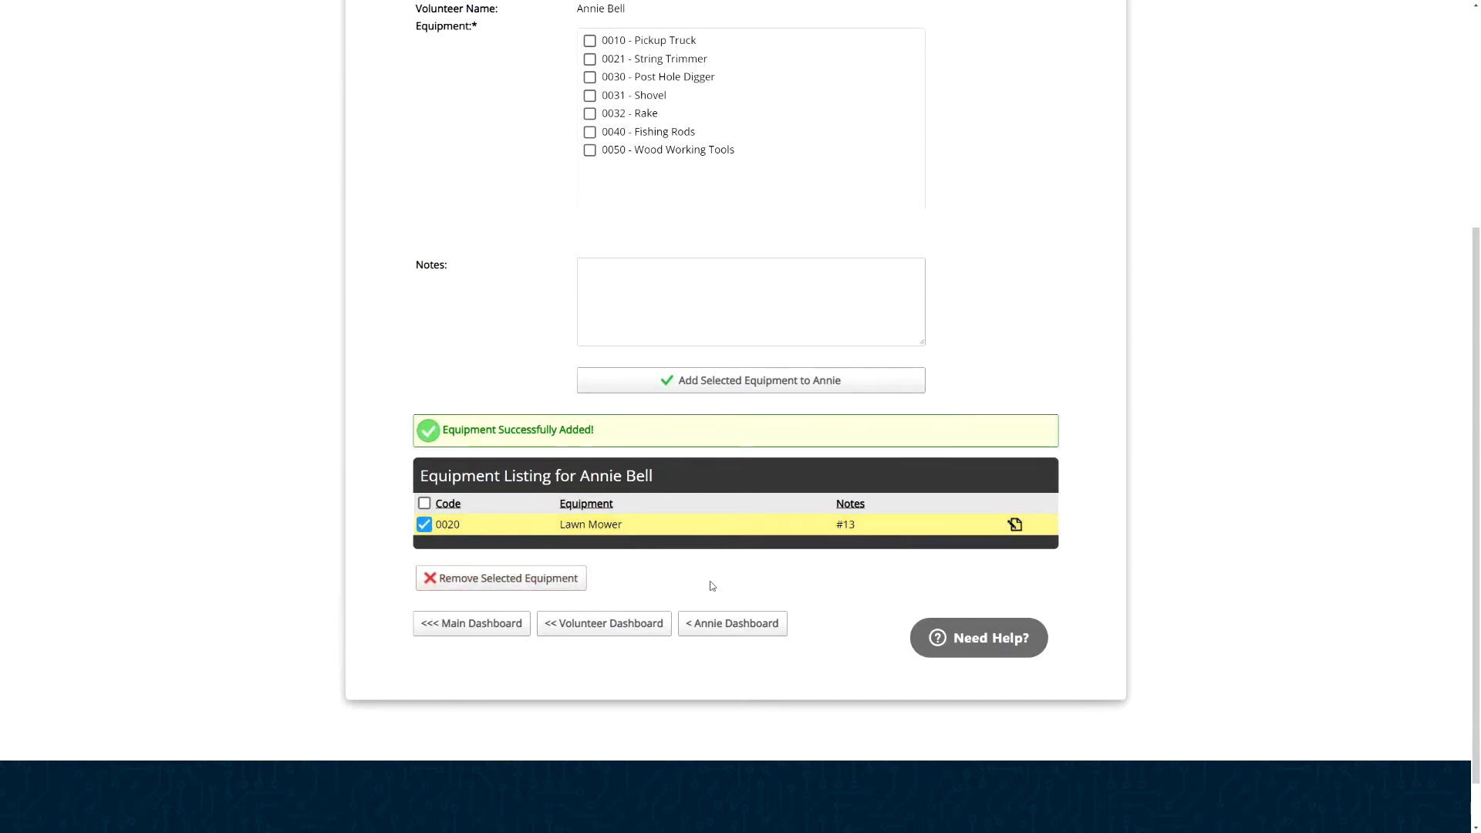
{"action": "left_click", "coordinate": [424, 525]}
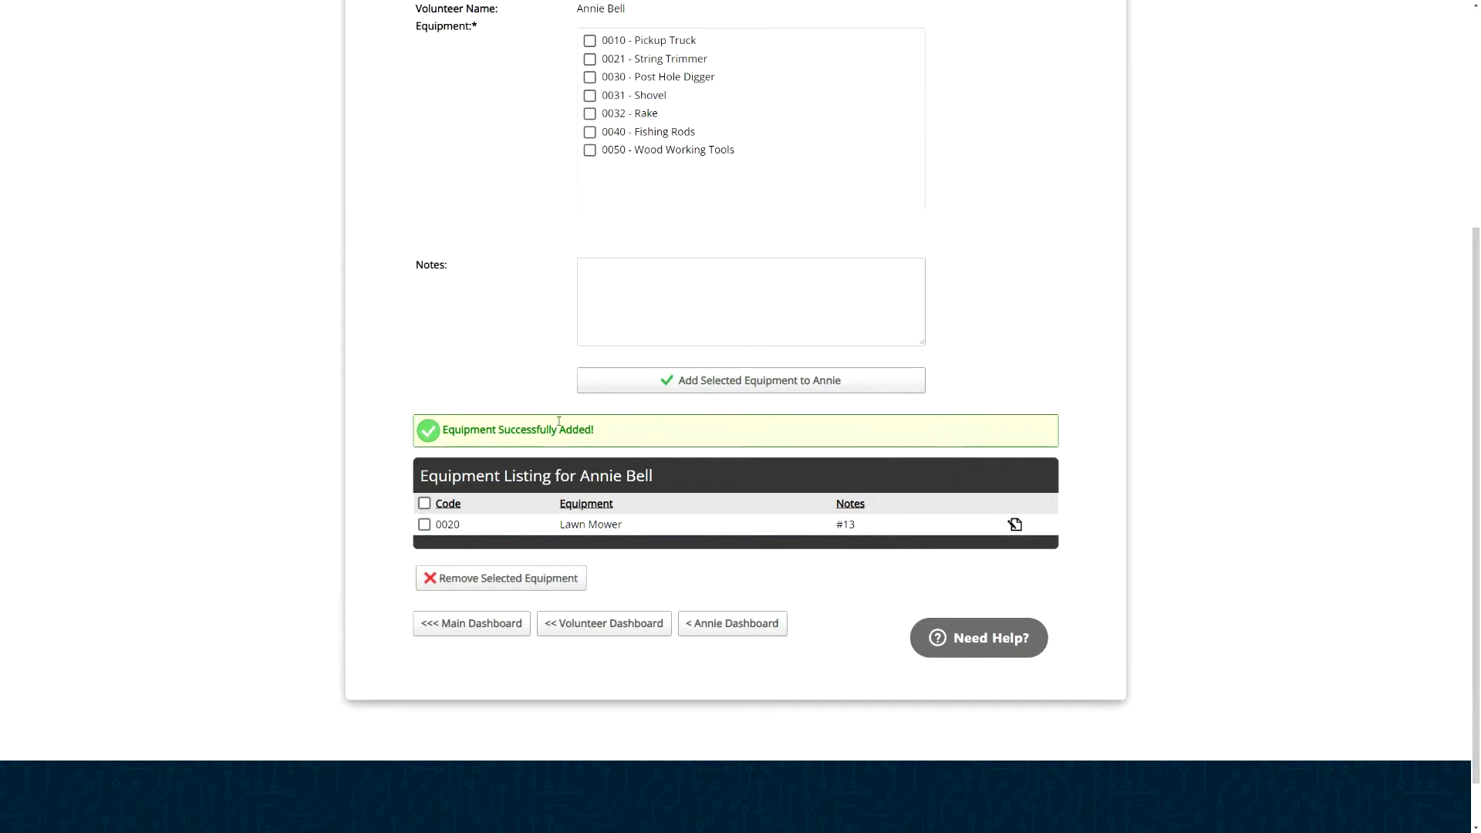
Step: Return to the main dashboard and open the System Settings section of the system configuration
{"action": "left_click", "coordinate": [498, 631]}
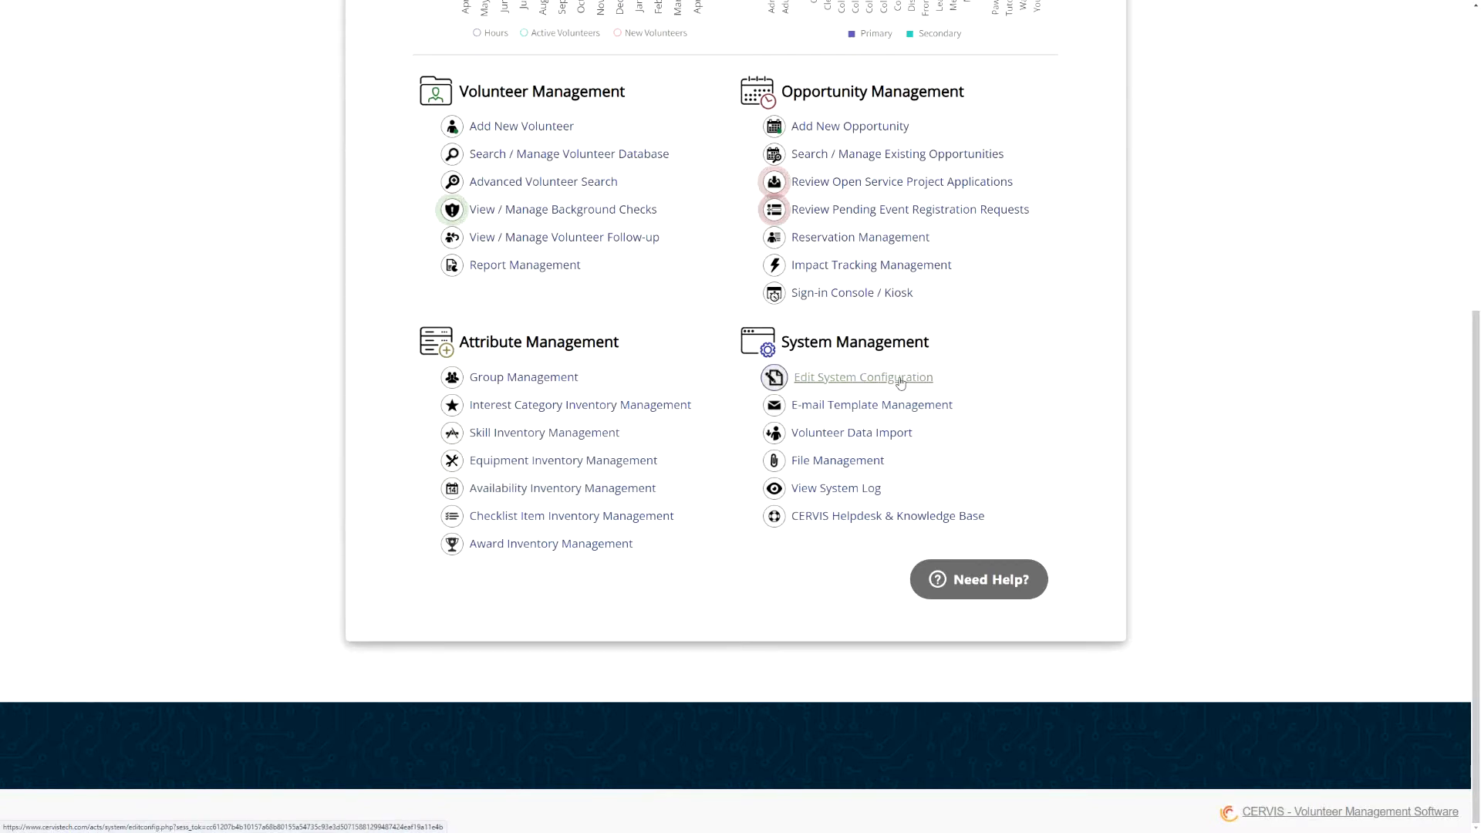
{"action": "left_click", "coordinate": [858, 382]}
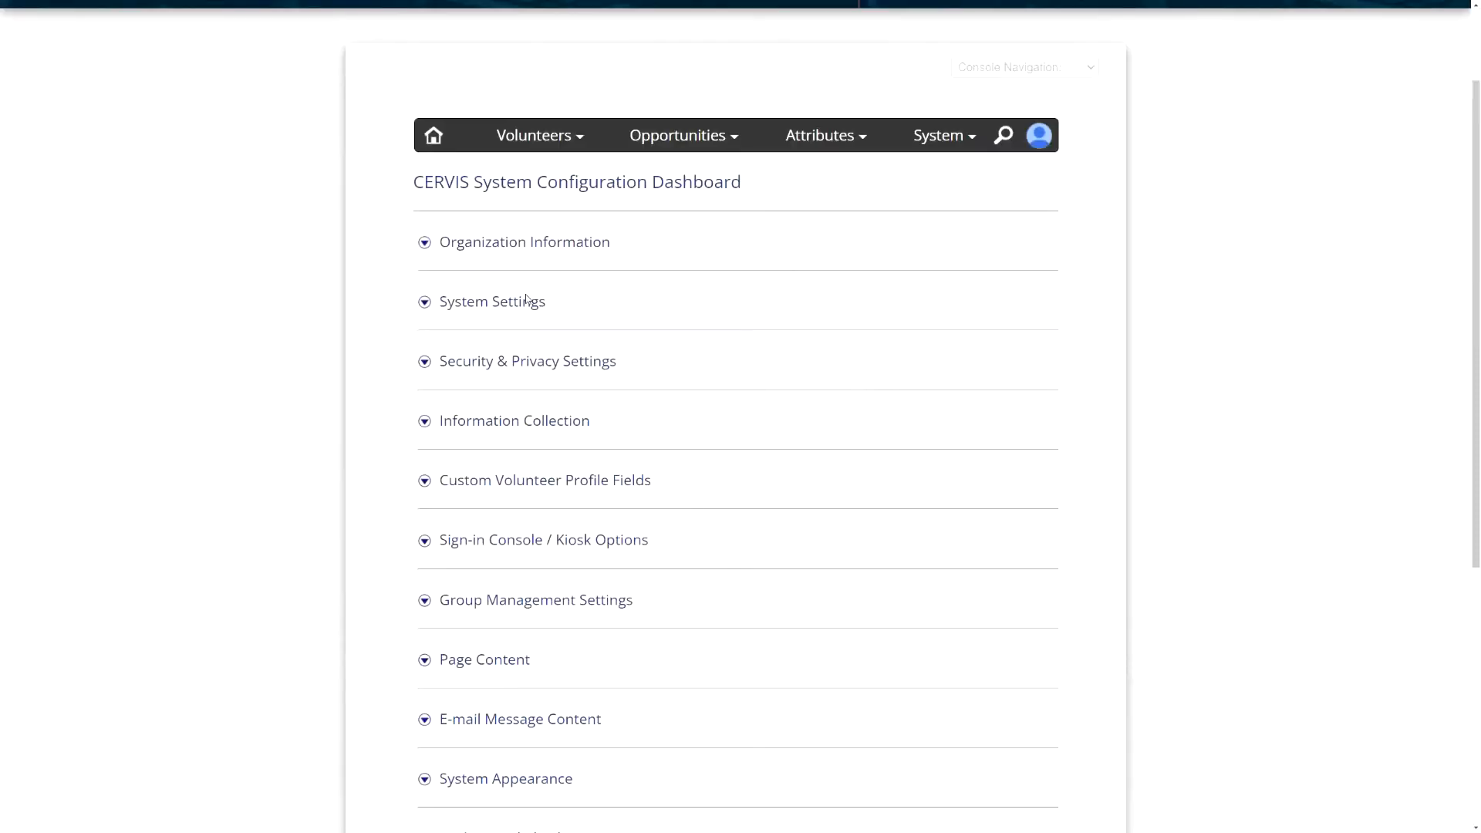
{"action": "left_click", "coordinate": [497, 305]}
{"action": "scroll", "coordinate": [568, 374], "scroll_direction": "down", "scroll_amount": 2}
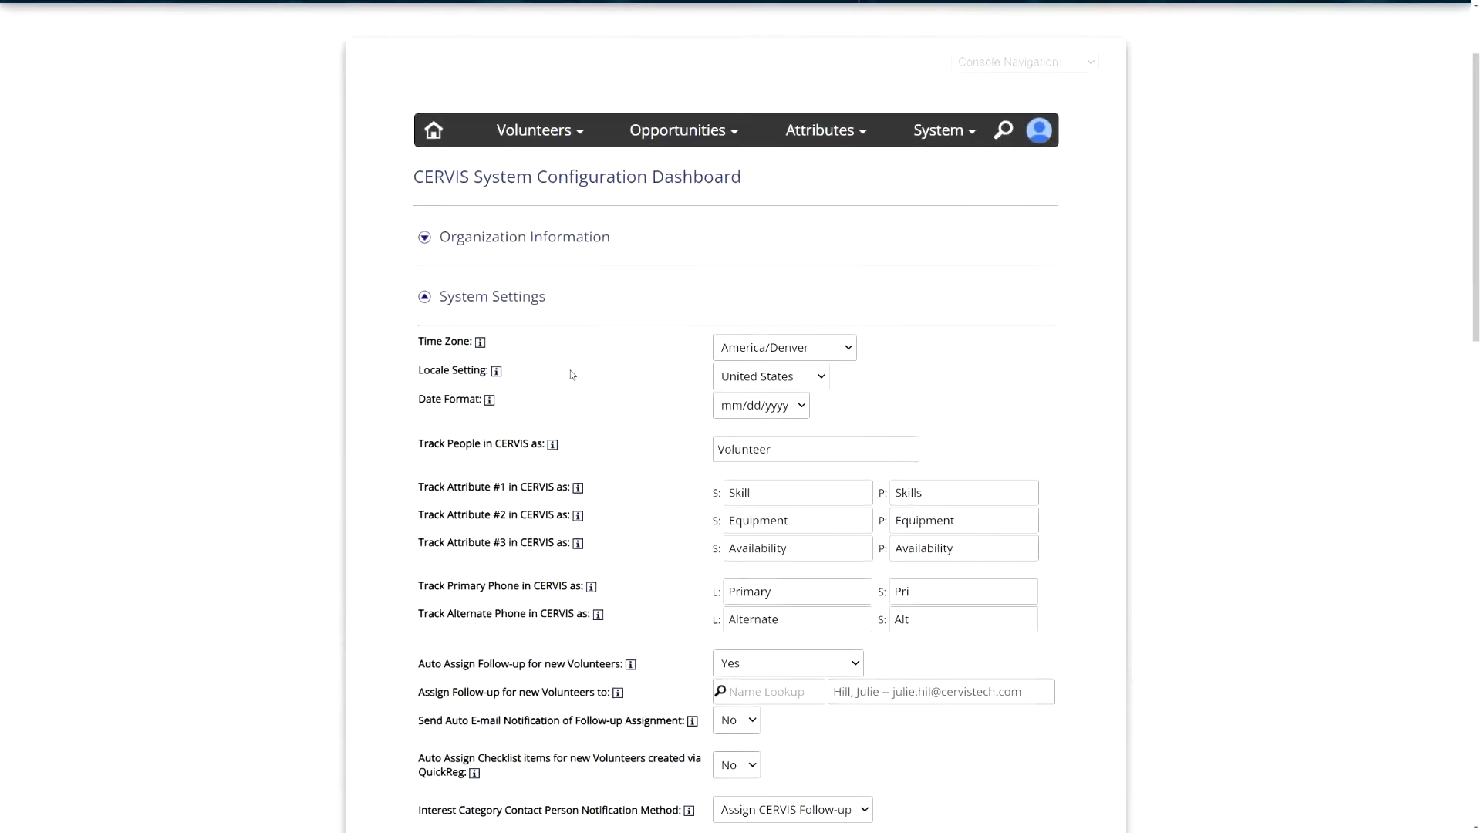
Step: Examine the singular and plural naming fields for tracked attributes #1 to #3
{"action": "left_click", "coordinate": [771, 323]}
{"action": "key", "text": "Tab"}
{"action": "key", "text": "Tab"}
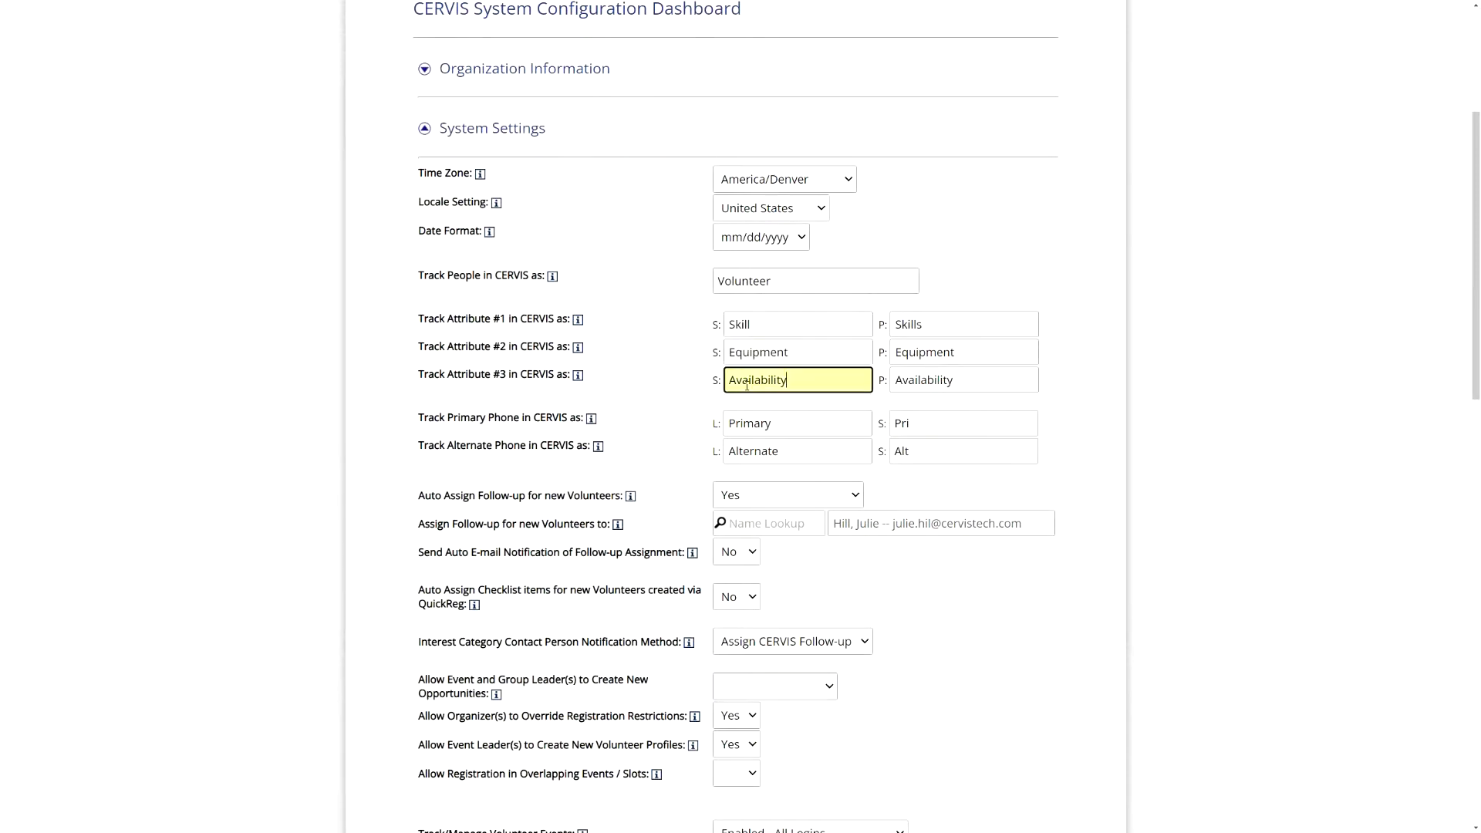
{"action": "left_click", "coordinate": [732, 324]}
{"action": "left_click", "coordinate": [954, 317]}
{"action": "left_click", "coordinate": [784, 325]}
{"action": "left_click", "coordinate": [941, 319]}
{"action": "left_click", "coordinate": [790, 321]}
{"action": "left_click", "coordinate": [962, 322]}
{"action": "left_click", "coordinate": [801, 349]}
{"action": "left_click", "coordinate": [983, 349]}
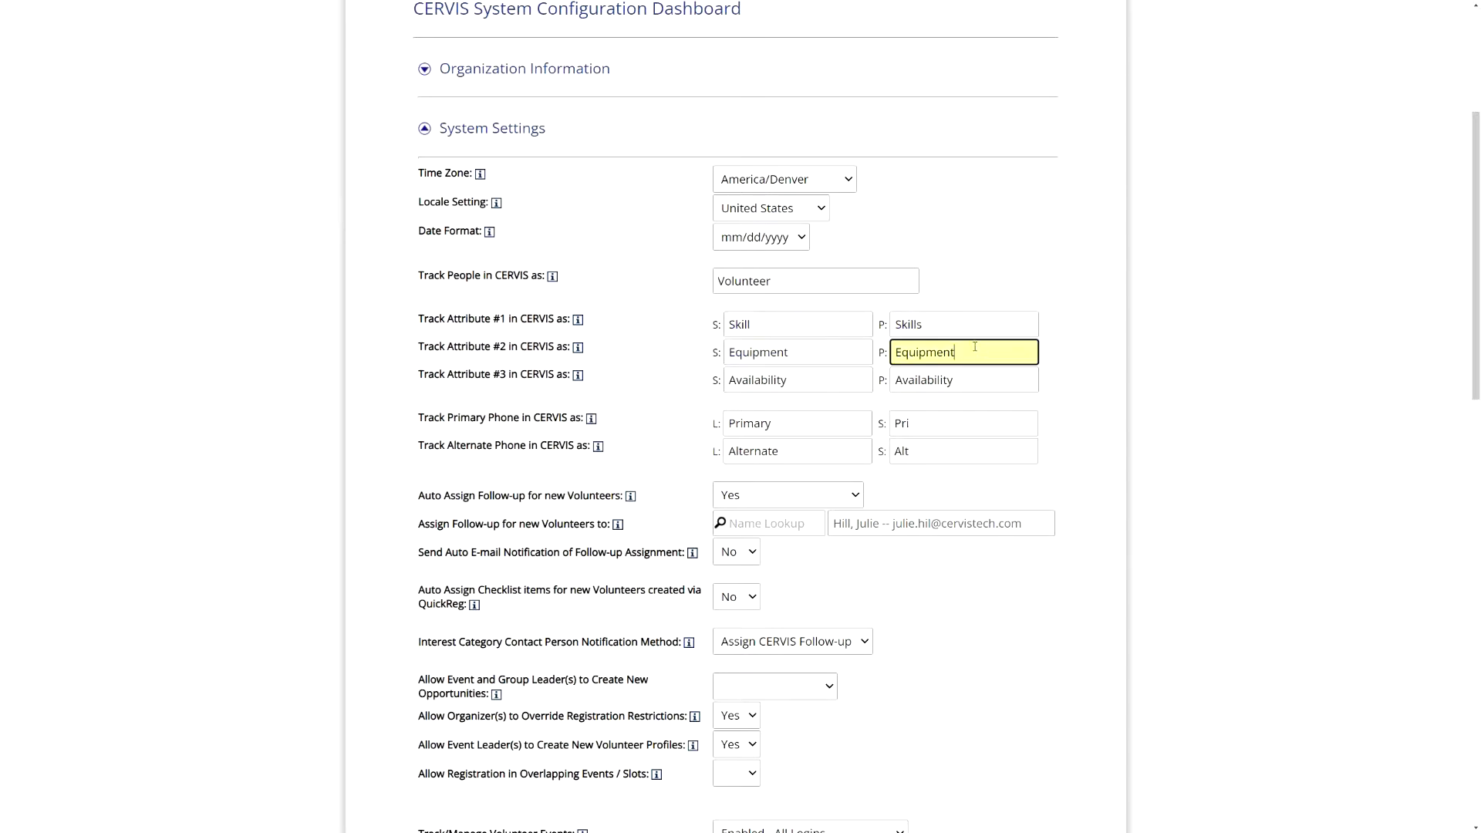
{"action": "left_click", "coordinate": [802, 356]}
{"action": "left_click", "coordinate": [981, 352]}
{"action": "left_click", "coordinate": [830, 332]}
{"action": "left_click", "coordinate": [956, 322]}
{"action": "left_click", "coordinate": [794, 324]}
{"action": "left_click", "coordinate": [957, 322]}
{"action": "left_click", "coordinate": [767, 324]}
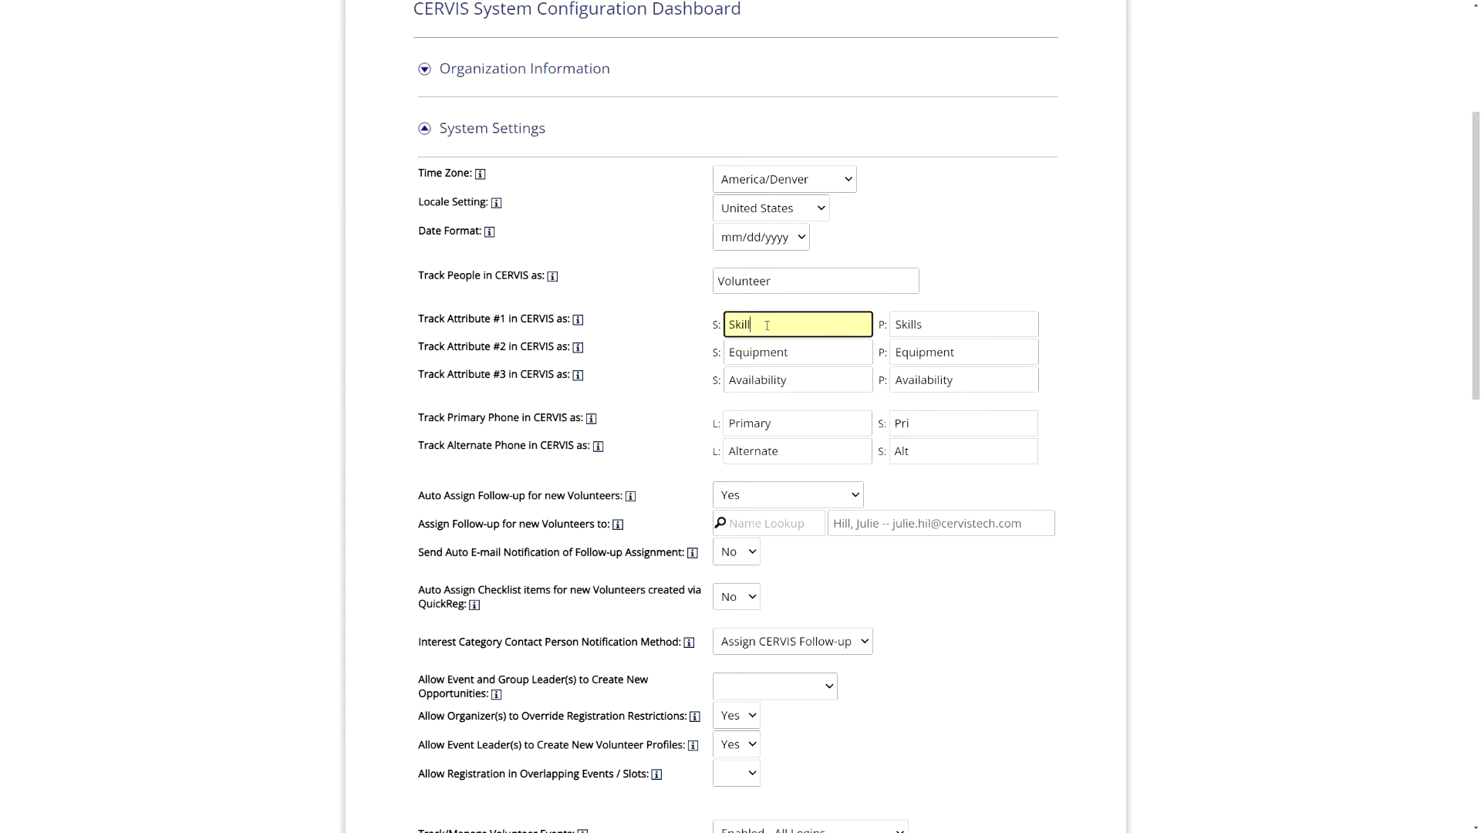
Step: Compare the Skill and Equipment name fields, highlighting the singular and plural names of attribute #2
{"action": "left_click", "coordinate": [650, 348]}
{"action": "left_click", "coordinate": [774, 322]}
{"action": "left_click", "coordinate": [827, 353]}
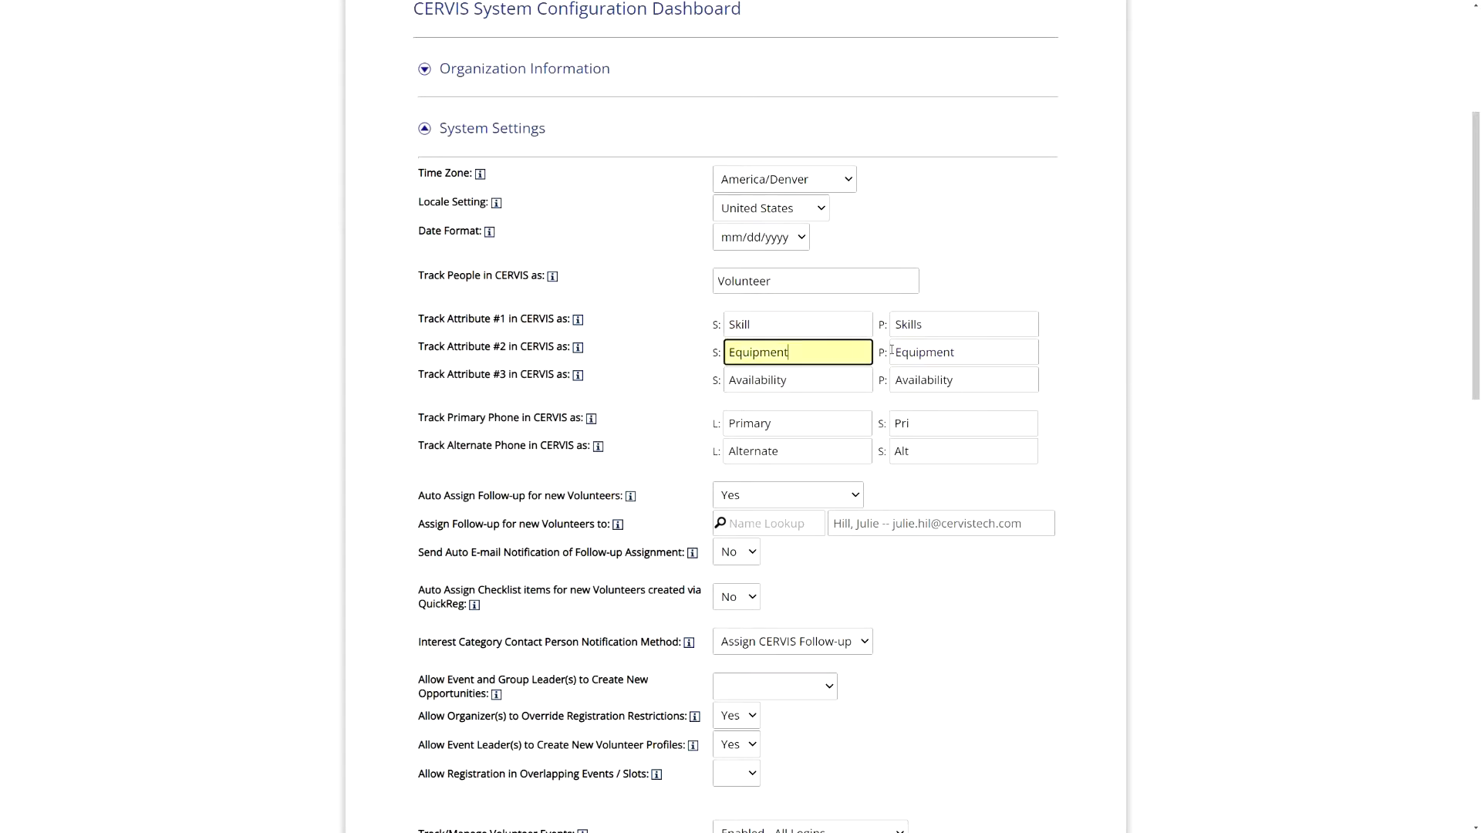
{"action": "double_click", "coordinate": [753, 355]}
{"action": "left_click", "coordinate": [818, 354]}
{"action": "double_click", "coordinate": [793, 355]}
{"action": "key", "text": "Tab"}
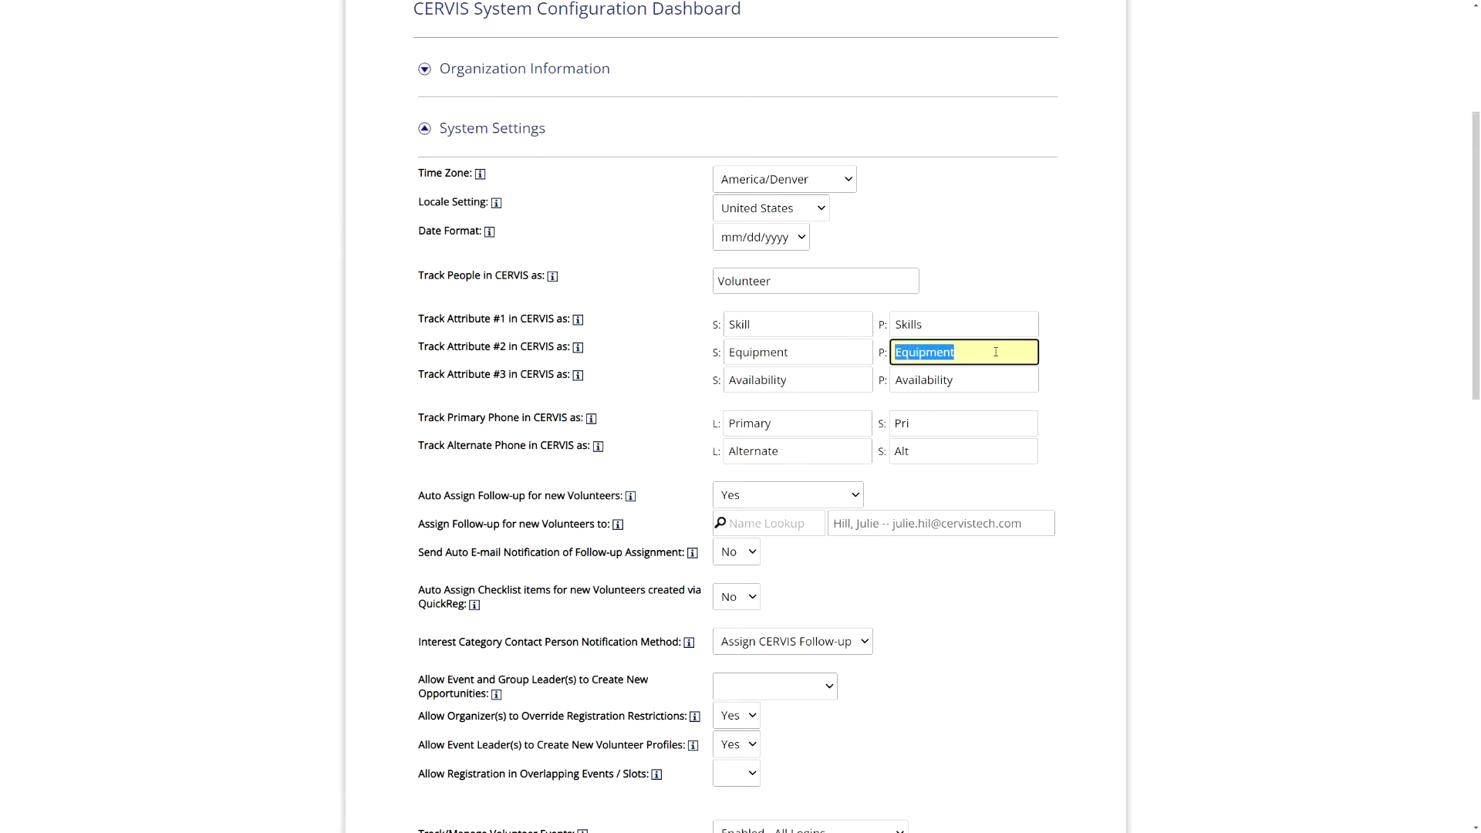
{"action": "left_click", "coordinate": [869, 356]}
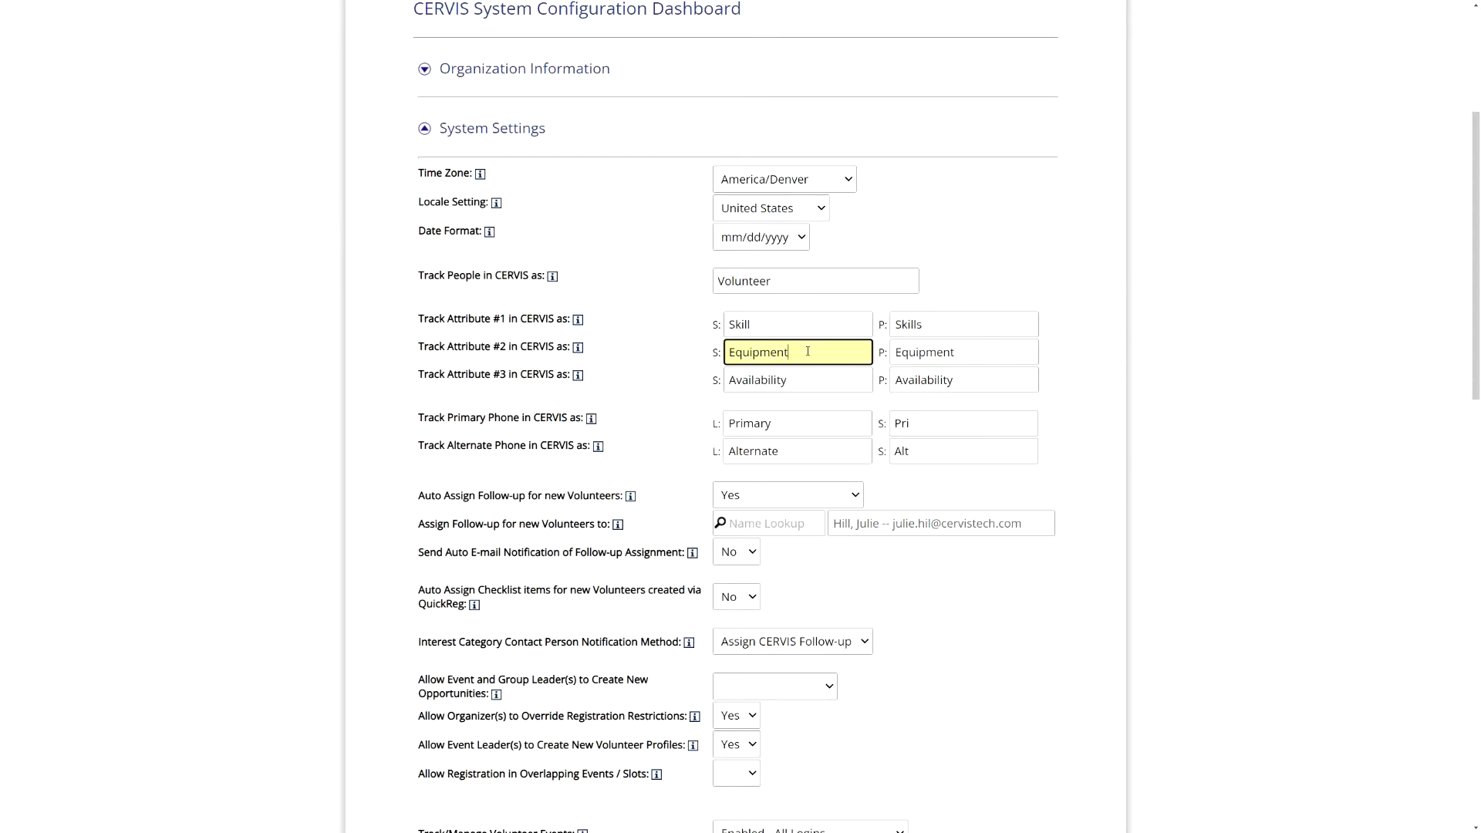
{"action": "left_click", "coordinate": [669, 363]}
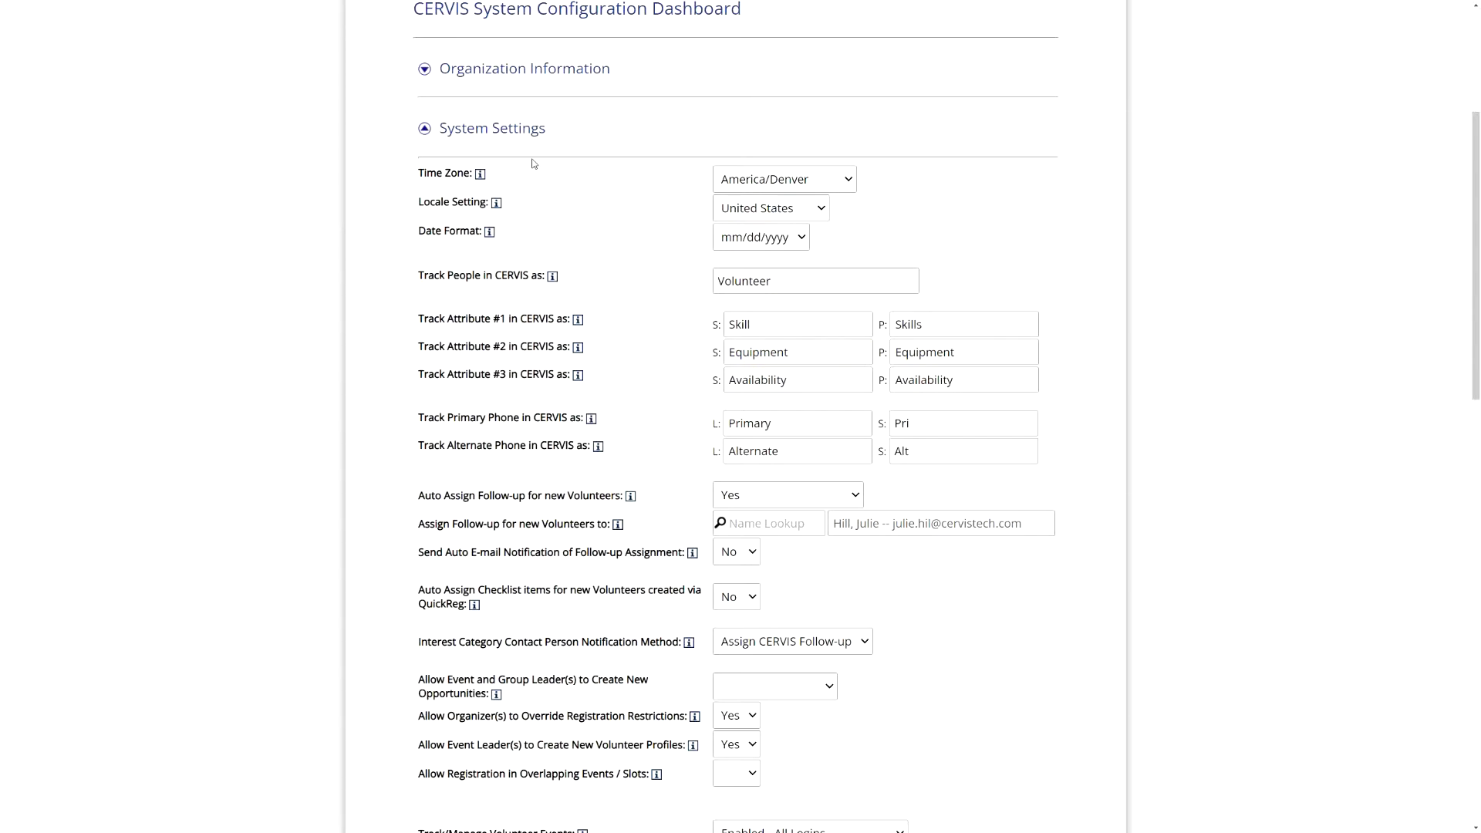
Step: Collapse System Settings, return to the main dashboard and open the interest category inventory management
{"action": "left_click", "coordinate": [506, 134]}
{"action": "left_click", "coordinate": [470, 786]}
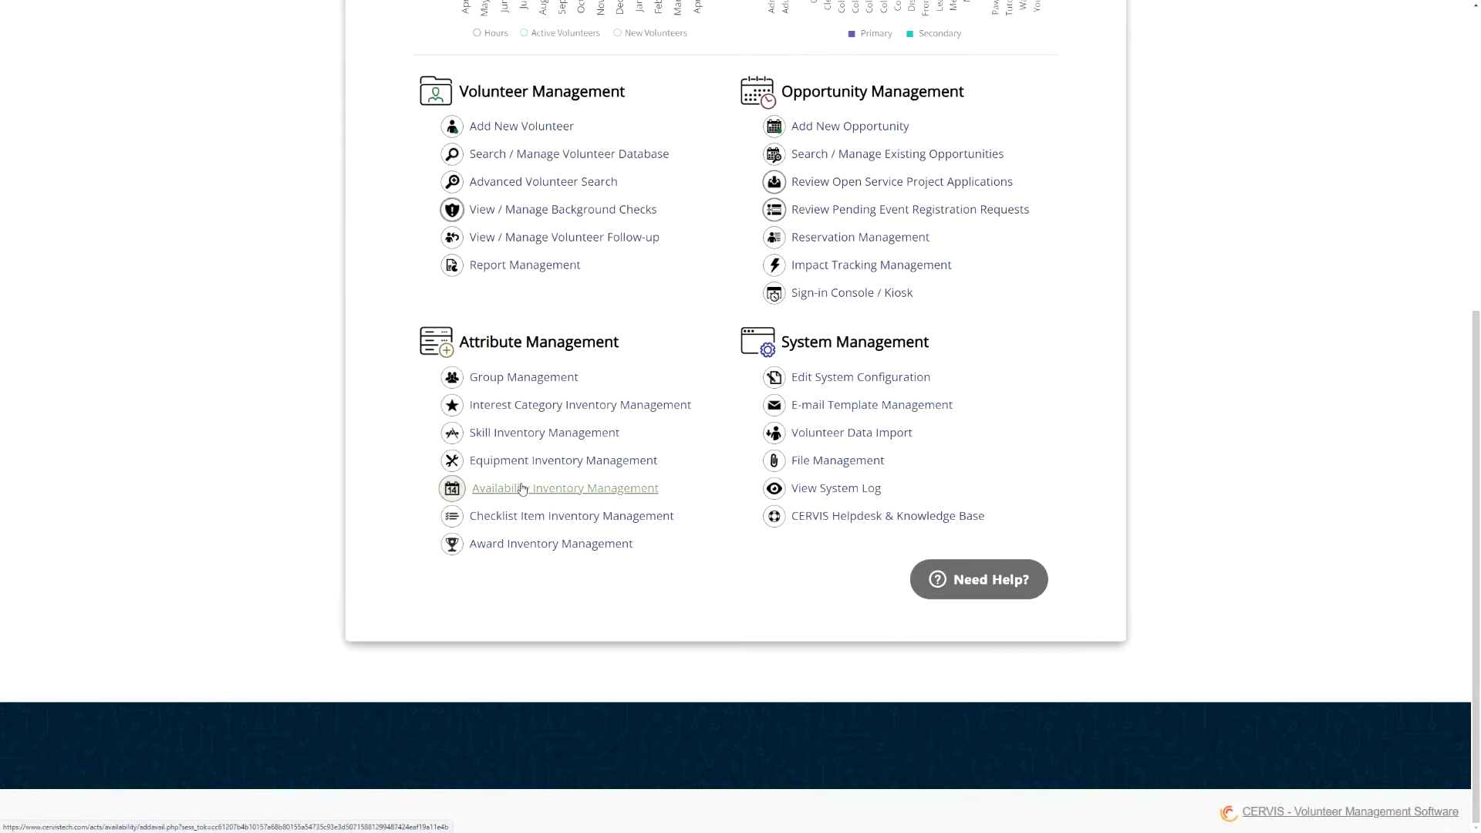
{"action": "left_click", "coordinate": [498, 408]}
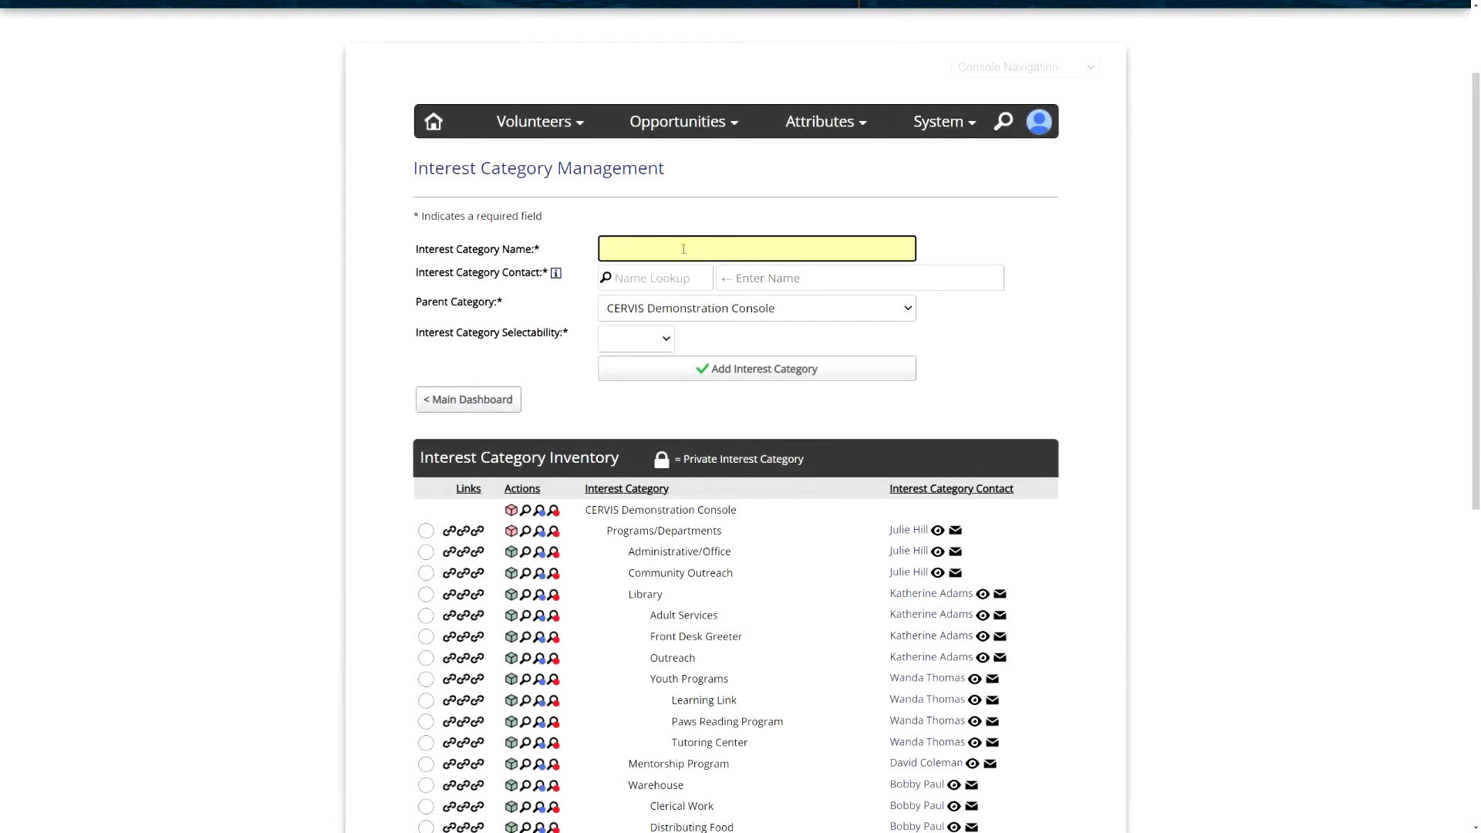
Step: Review the contact lookup and parent category options of the new-category form, keeping CERVIS Demonstration Console as the parent
{"action": "left_click", "coordinate": [653, 282]}
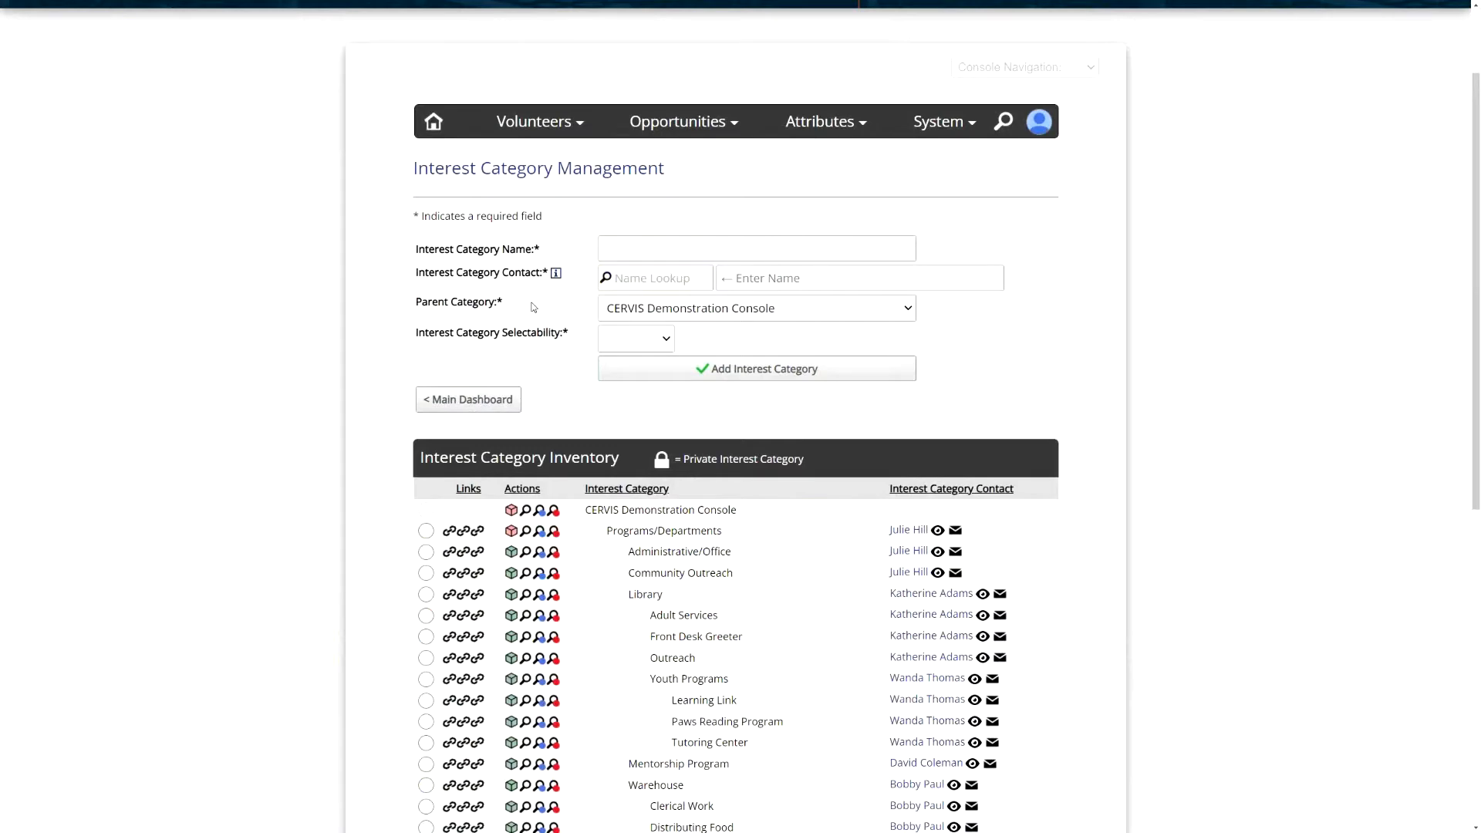
{"action": "left_click", "coordinate": [654, 309]}
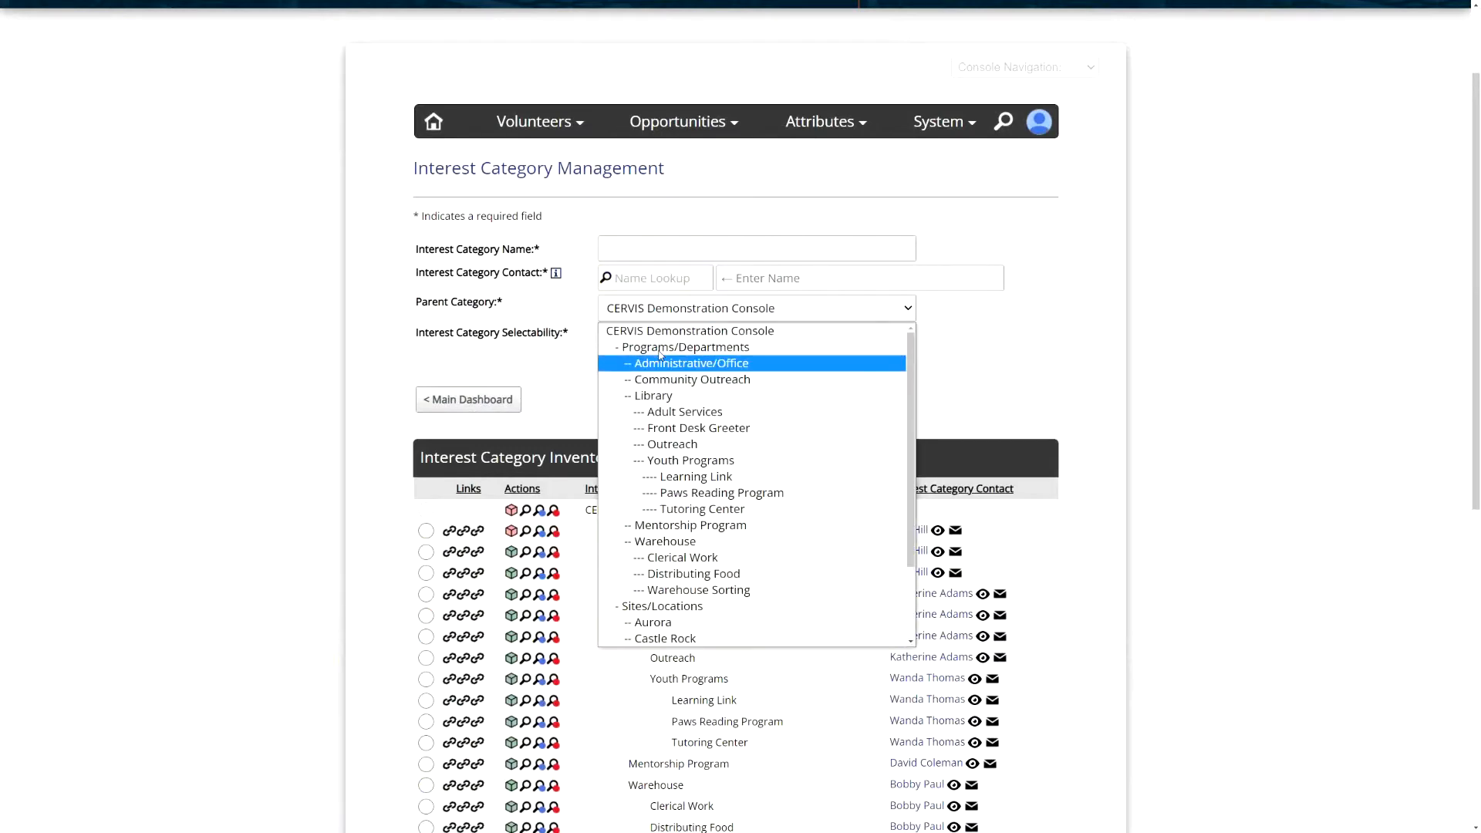
{"action": "left_click", "coordinate": [655, 331]}
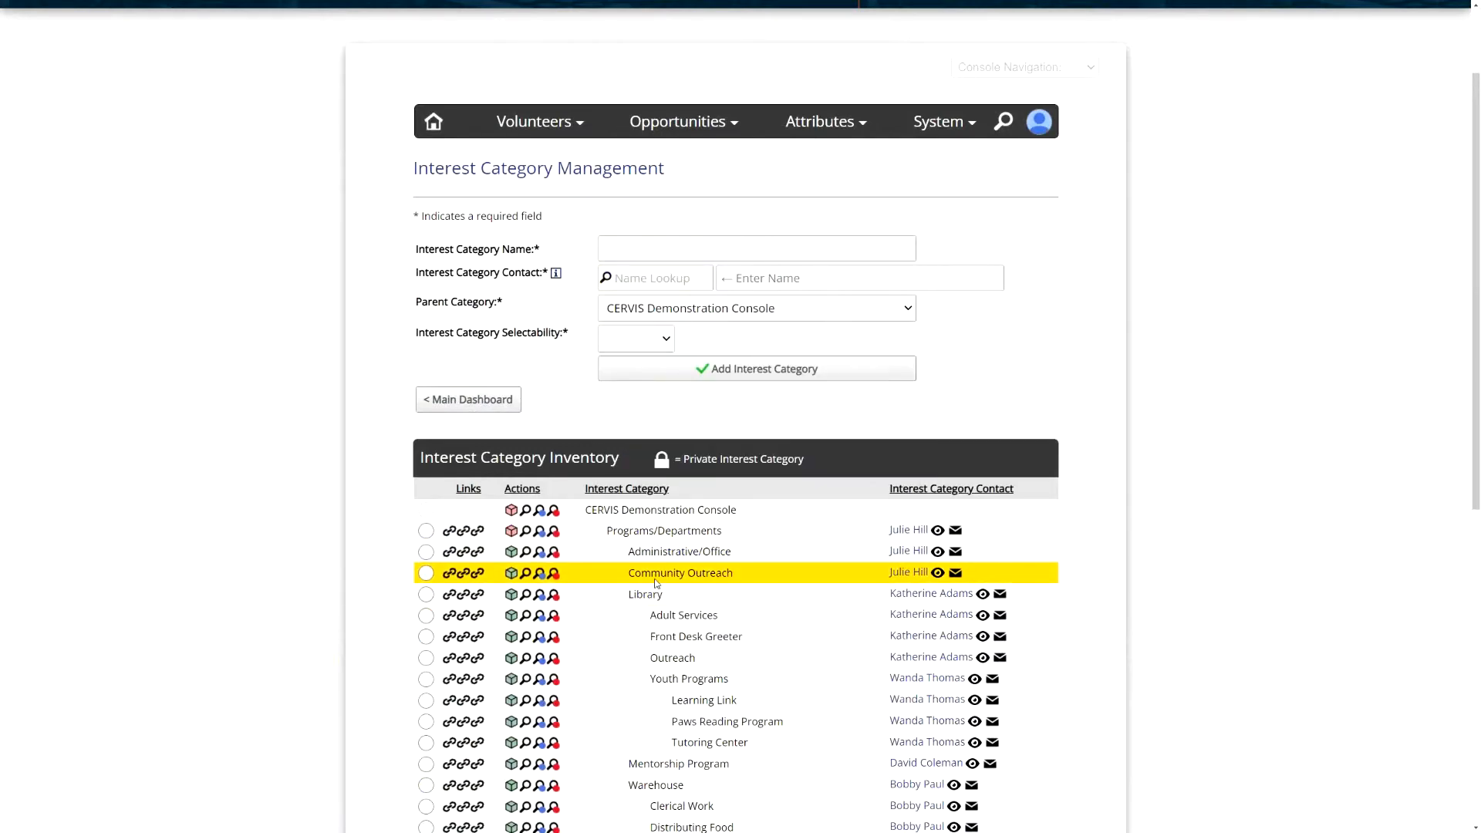
Step: Examine the first-level categories under Programs/Departments in the inventory, from Administrative/Office through Warehouse
{"action": "scroll", "coordinate": [692, 568], "scroll_direction": "down", "scroll_amount": 2}
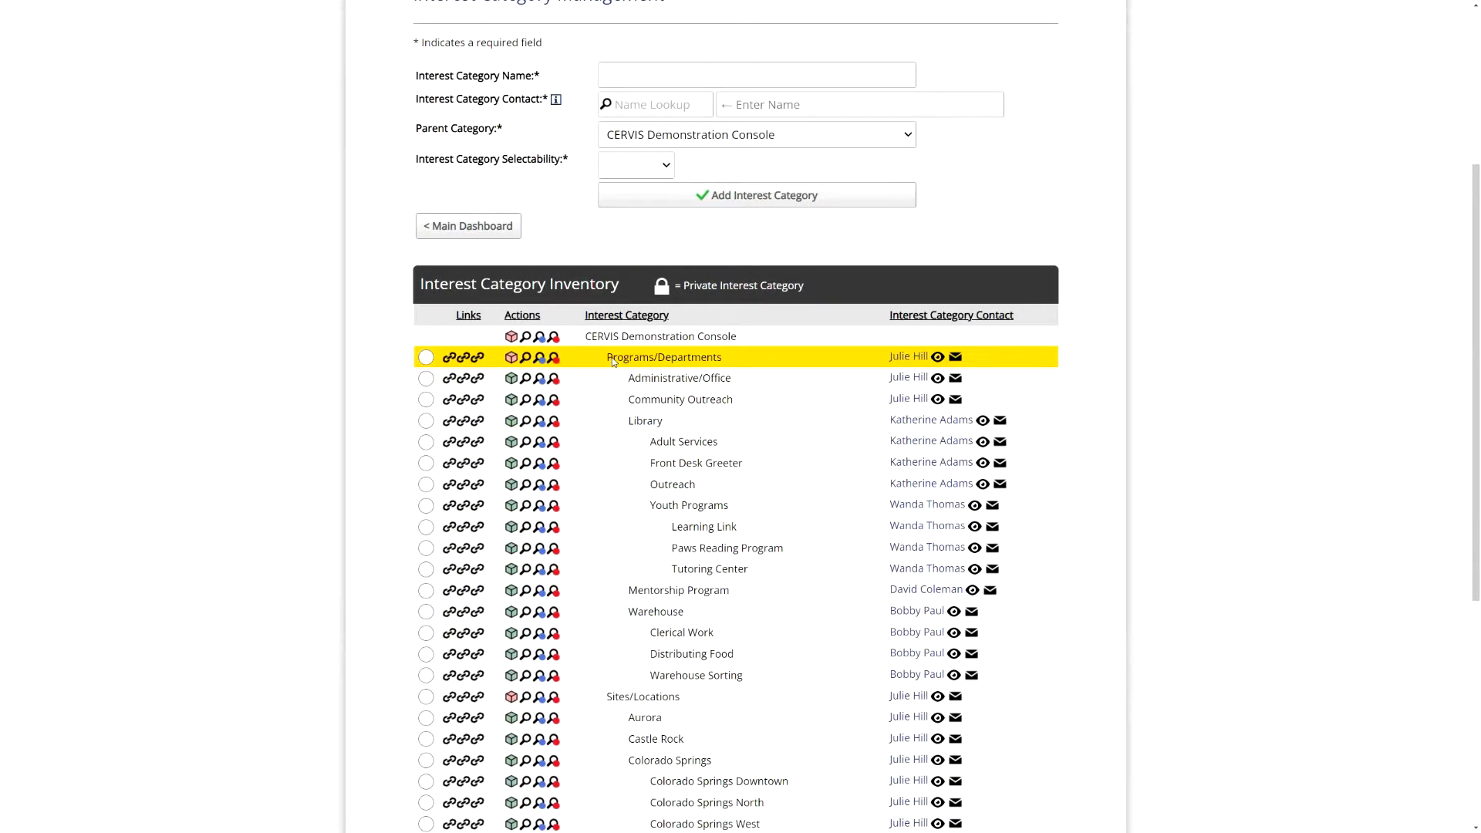
{"action": "left_click_drag", "start_coordinate": [614, 362], "coordinate": [717, 360]}
{"action": "scroll", "coordinate": [709, 370], "scroll_direction": "down", "scroll_amount": 2}
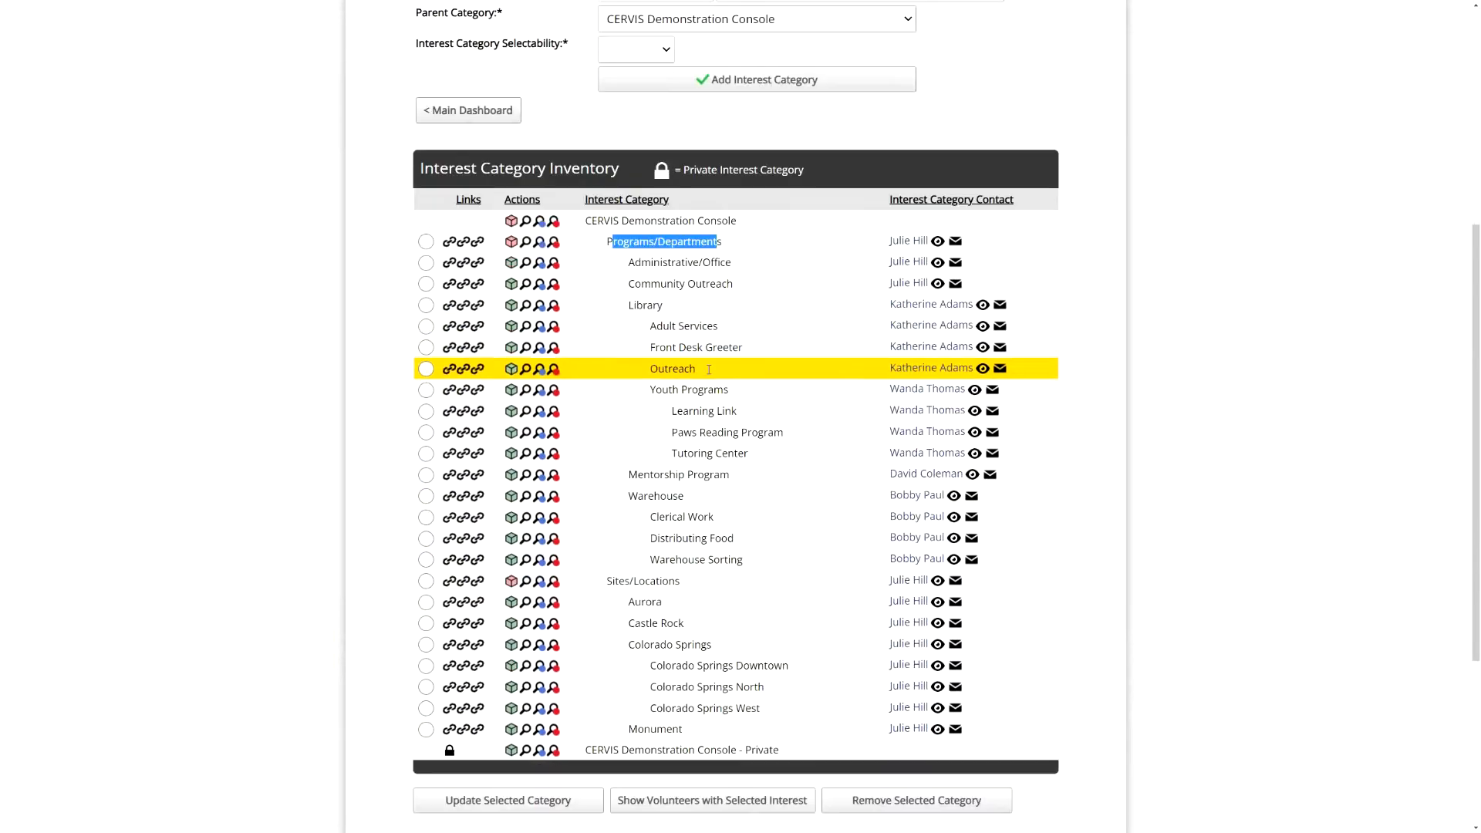
{"action": "left_click", "coordinate": [673, 263]}
{"action": "left_click", "coordinate": [668, 287]}
{"action": "left_click", "coordinate": [645, 307]}
{"action": "left_click", "coordinate": [652, 478]}
{"action": "left_click", "coordinate": [656, 497]}
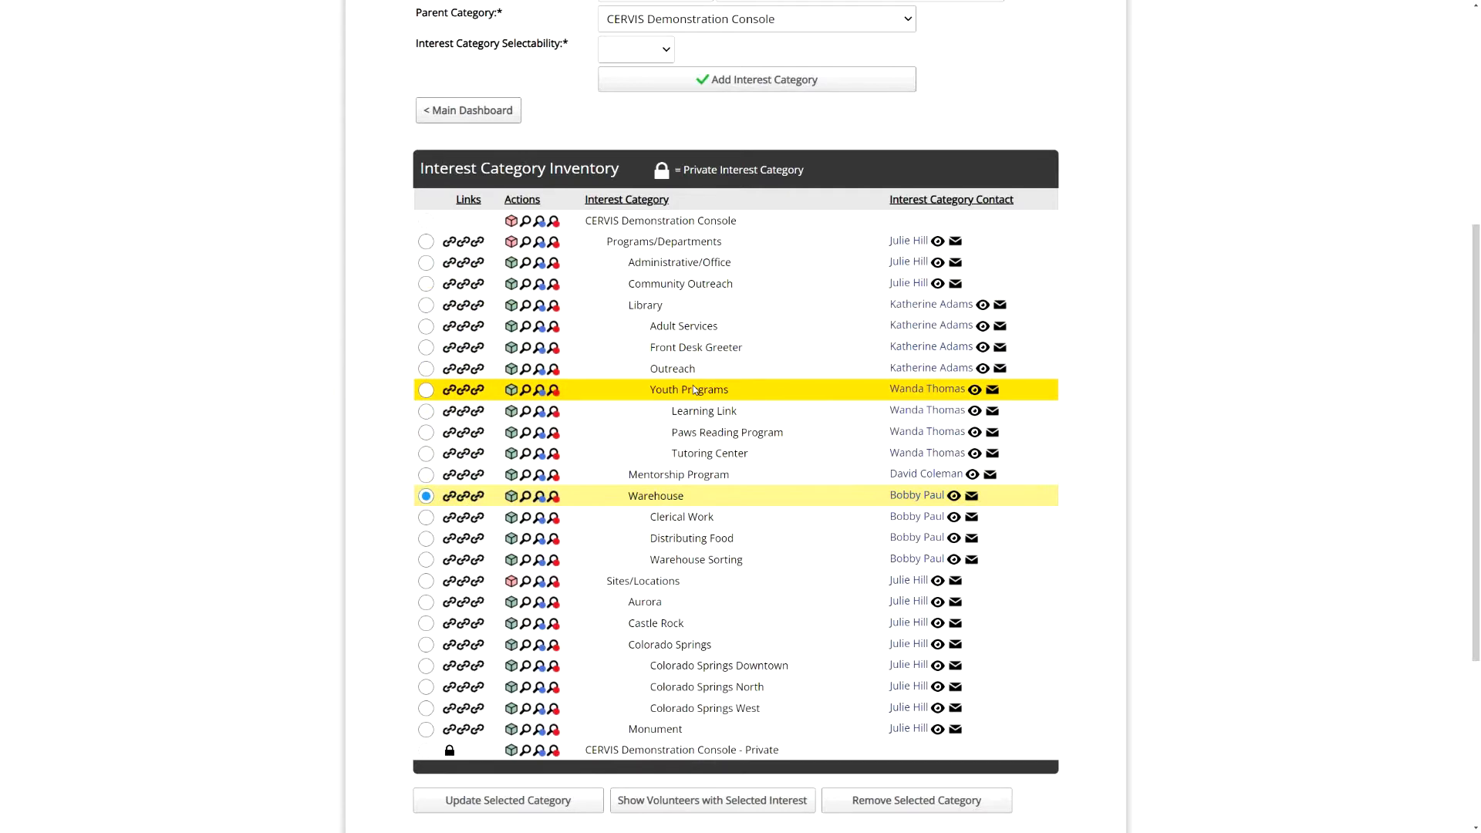
Step: Go through the subcategories nested under Library, then select the Administrative/Office category
{"action": "left_click", "coordinate": [645, 305]}
{"action": "left_click", "coordinate": [679, 326]}
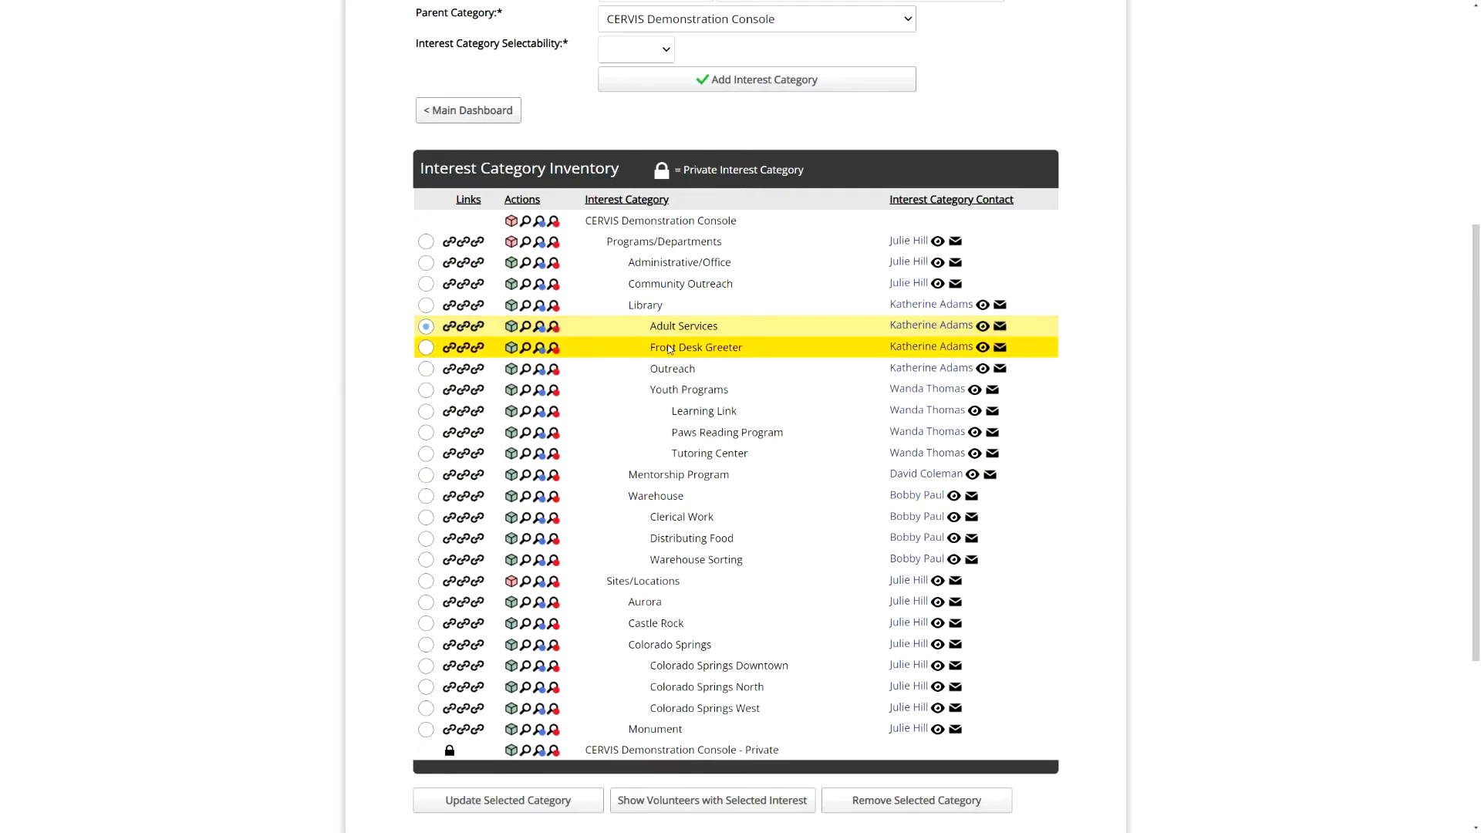
{"action": "left_click", "coordinate": [690, 347]}
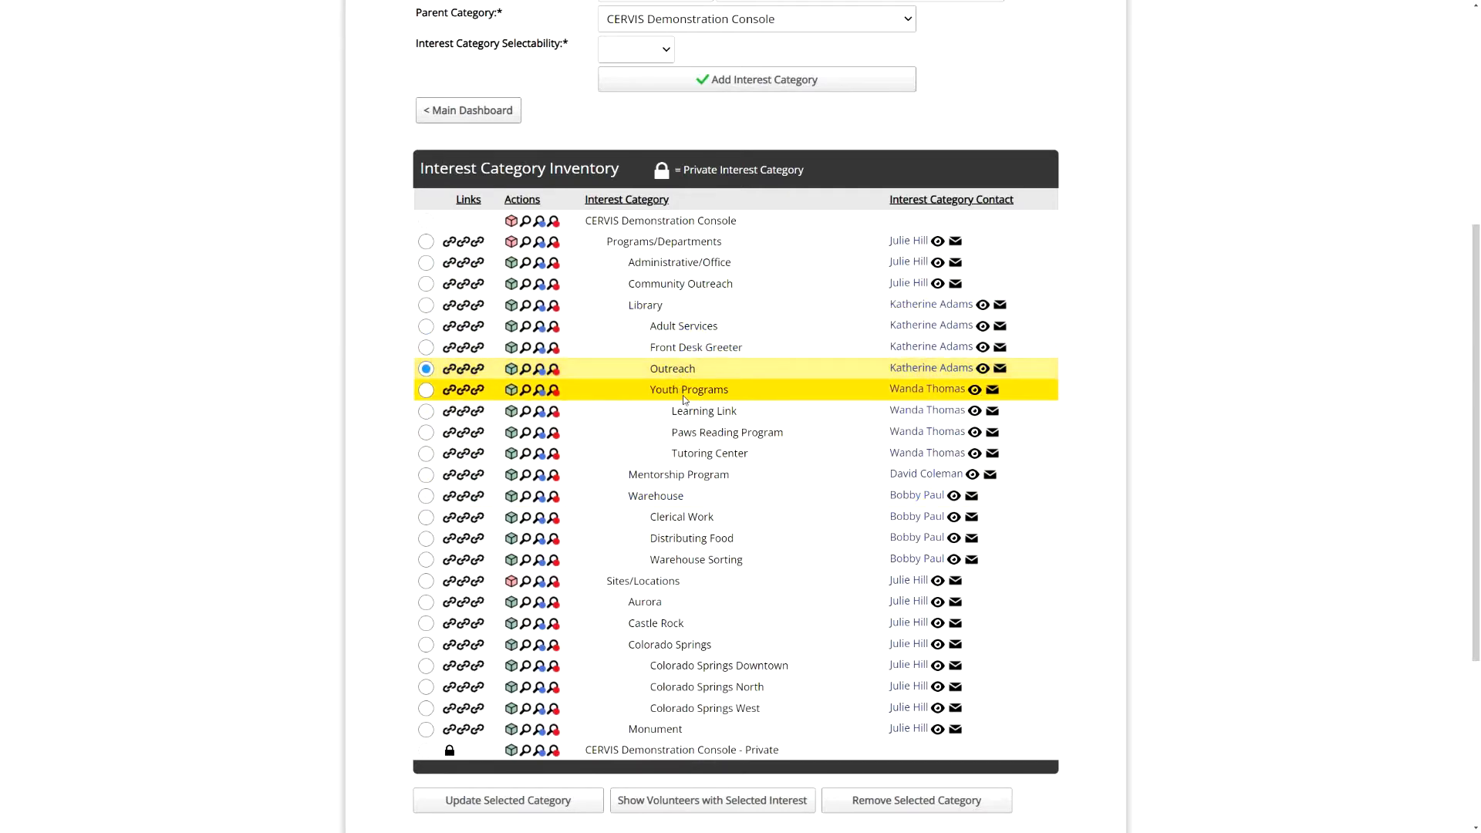
{"action": "double_click", "coordinate": [686, 395]}
{"action": "left_click", "coordinate": [695, 387]}
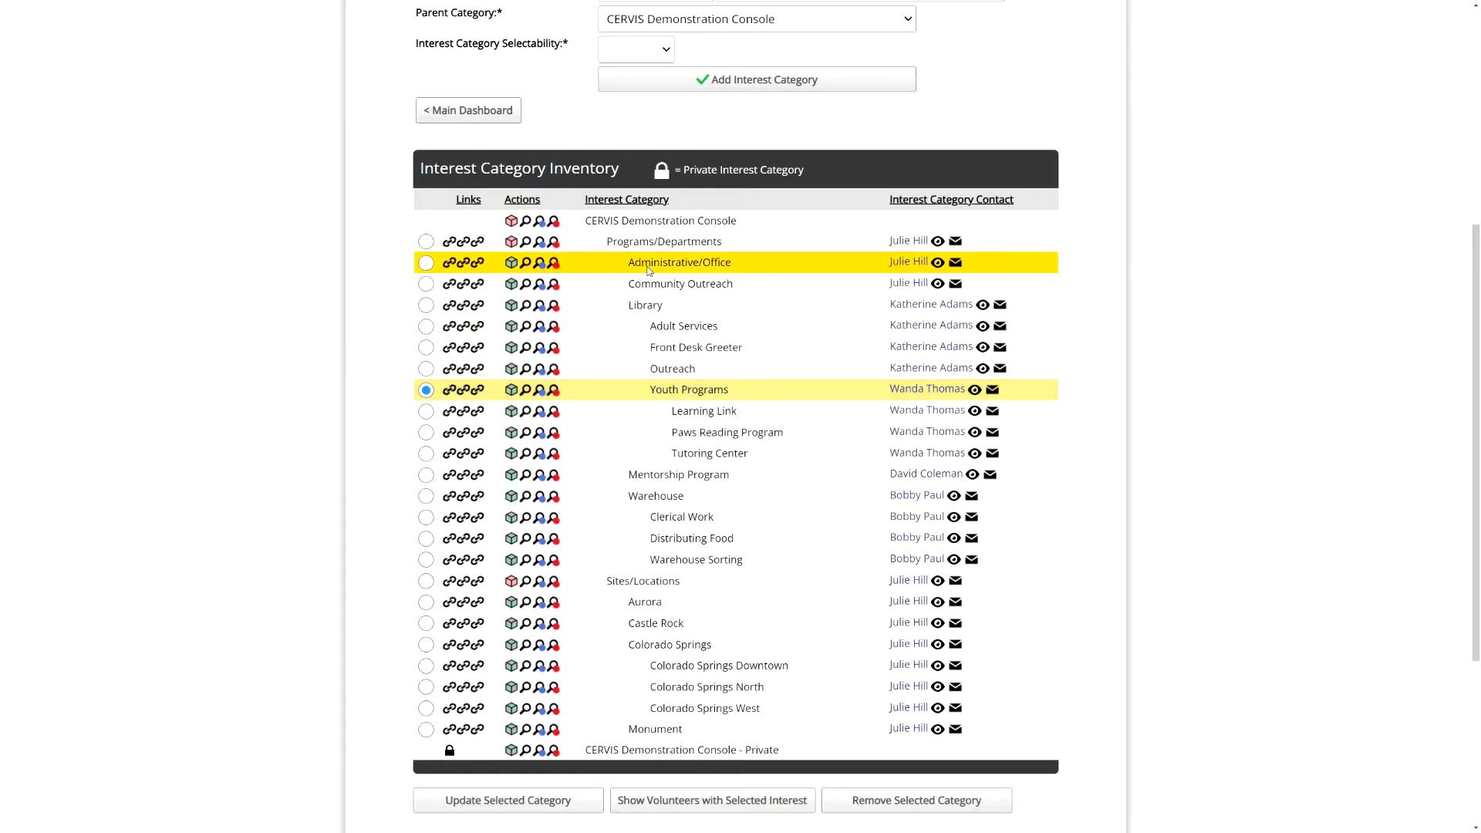
{"action": "double_click", "coordinate": [656, 268]}
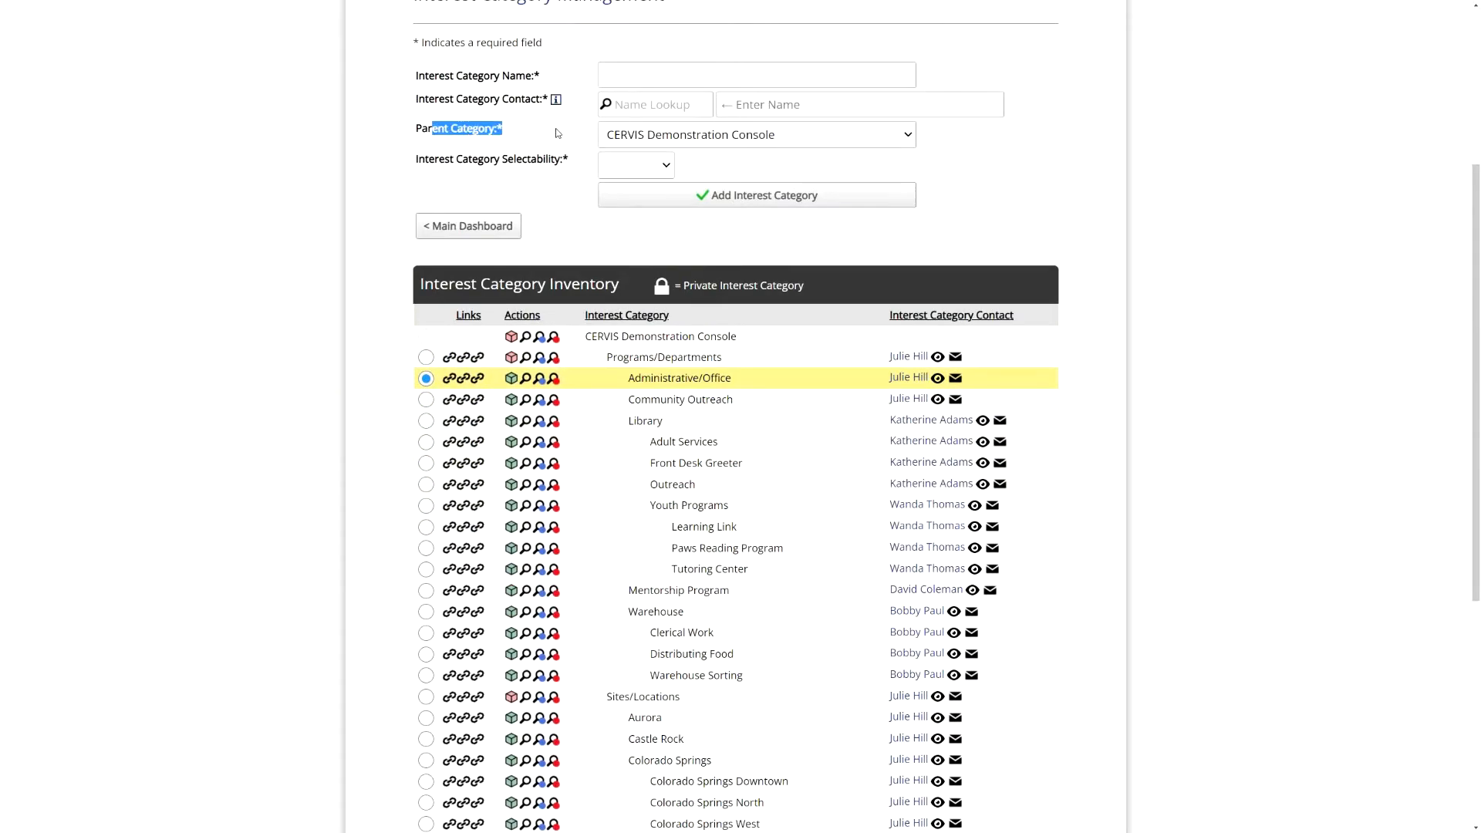
Step: Fill in a new interest category named "New program" with Programs/Departments as its parent category
{"action": "scroll", "coordinate": [596, 313], "scroll_direction": "up", "scroll_amount": 1}
{"action": "left_click", "coordinate": [572, 180]}
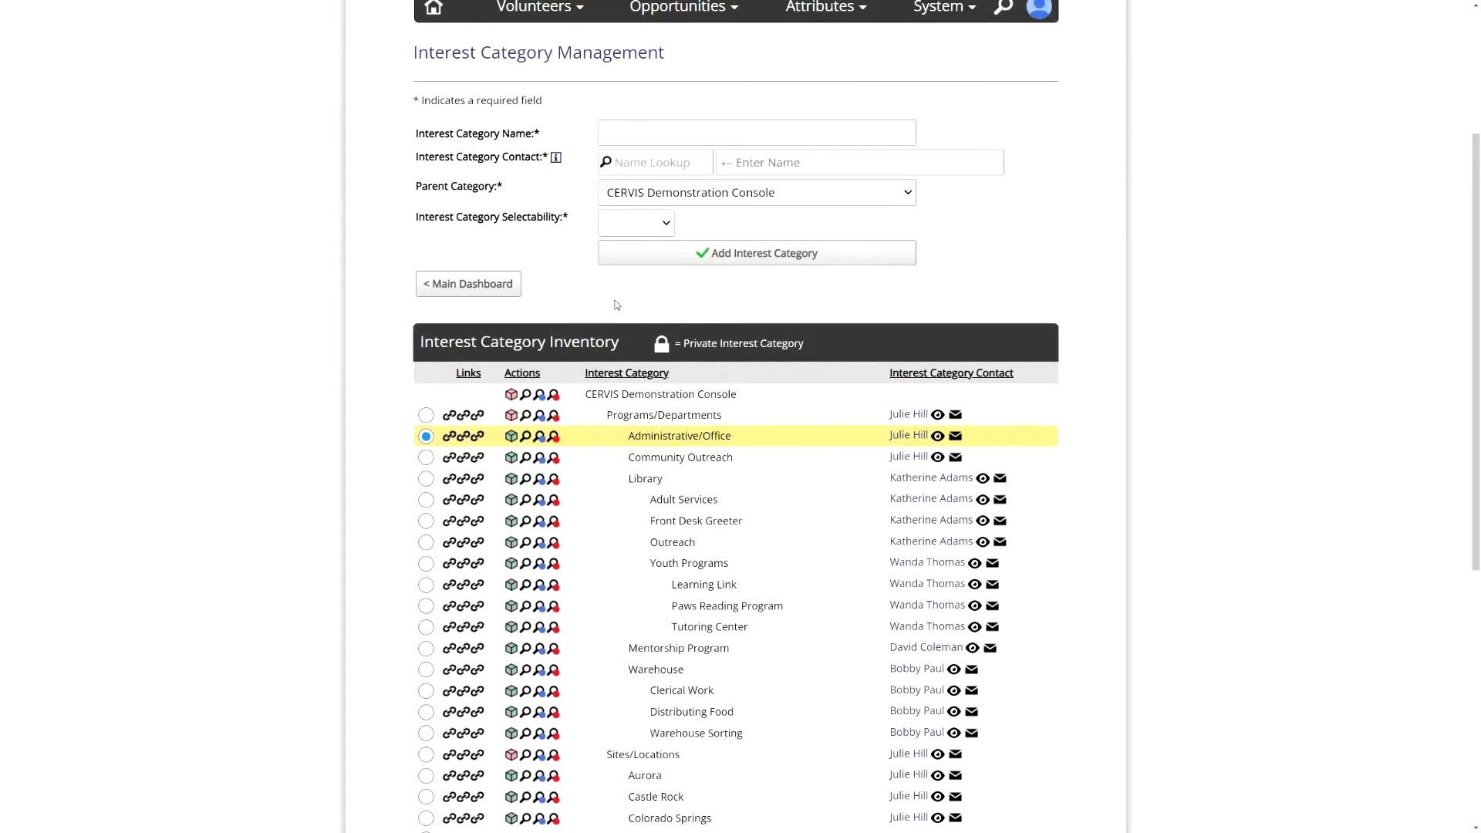
{"action": "left_click", "coordinate": [646, 137]}
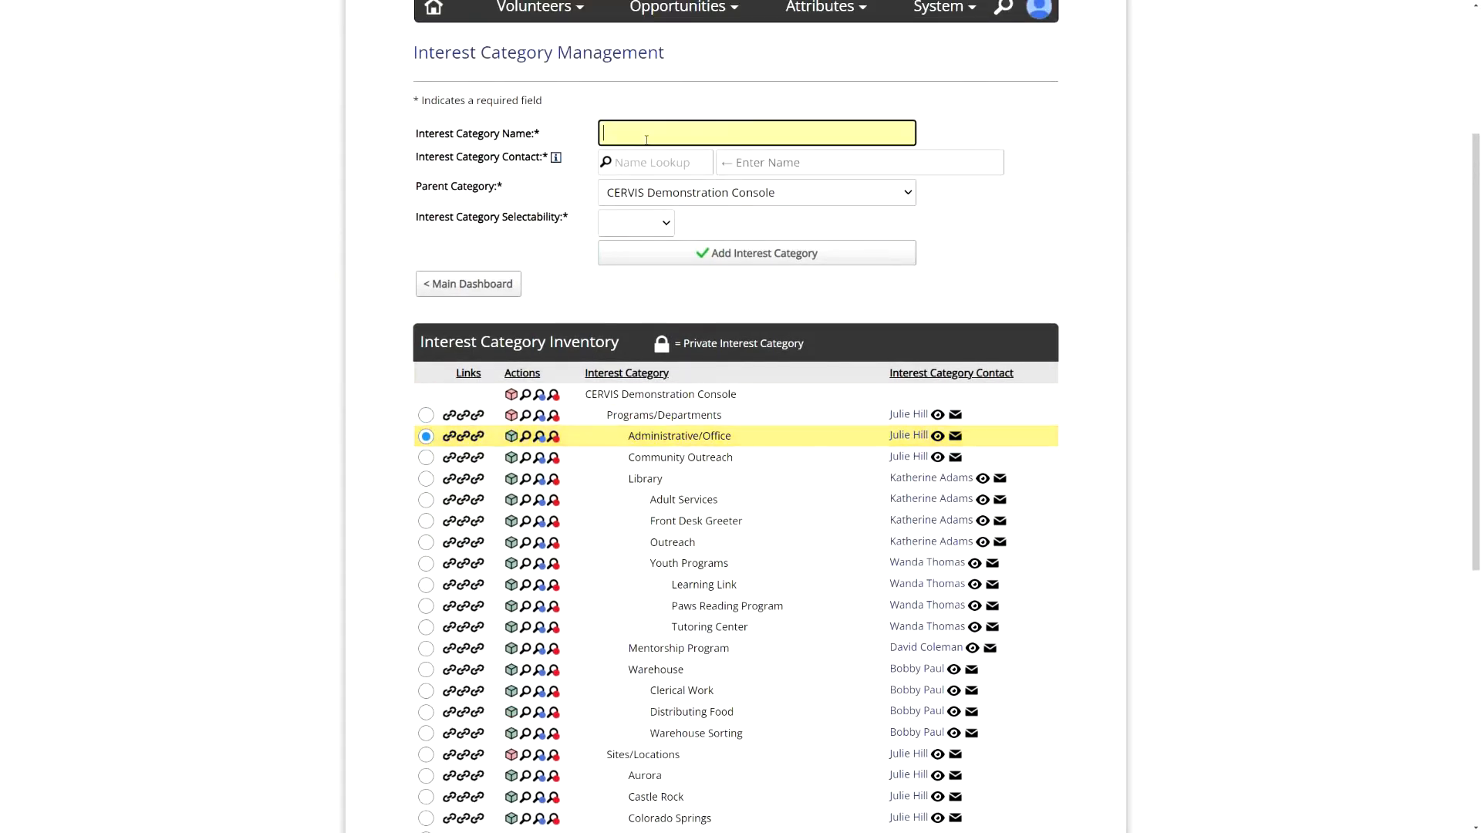
{"action": "type", "text": "New program"}
{"action": "left_click", "coordinate": [648, 195]}
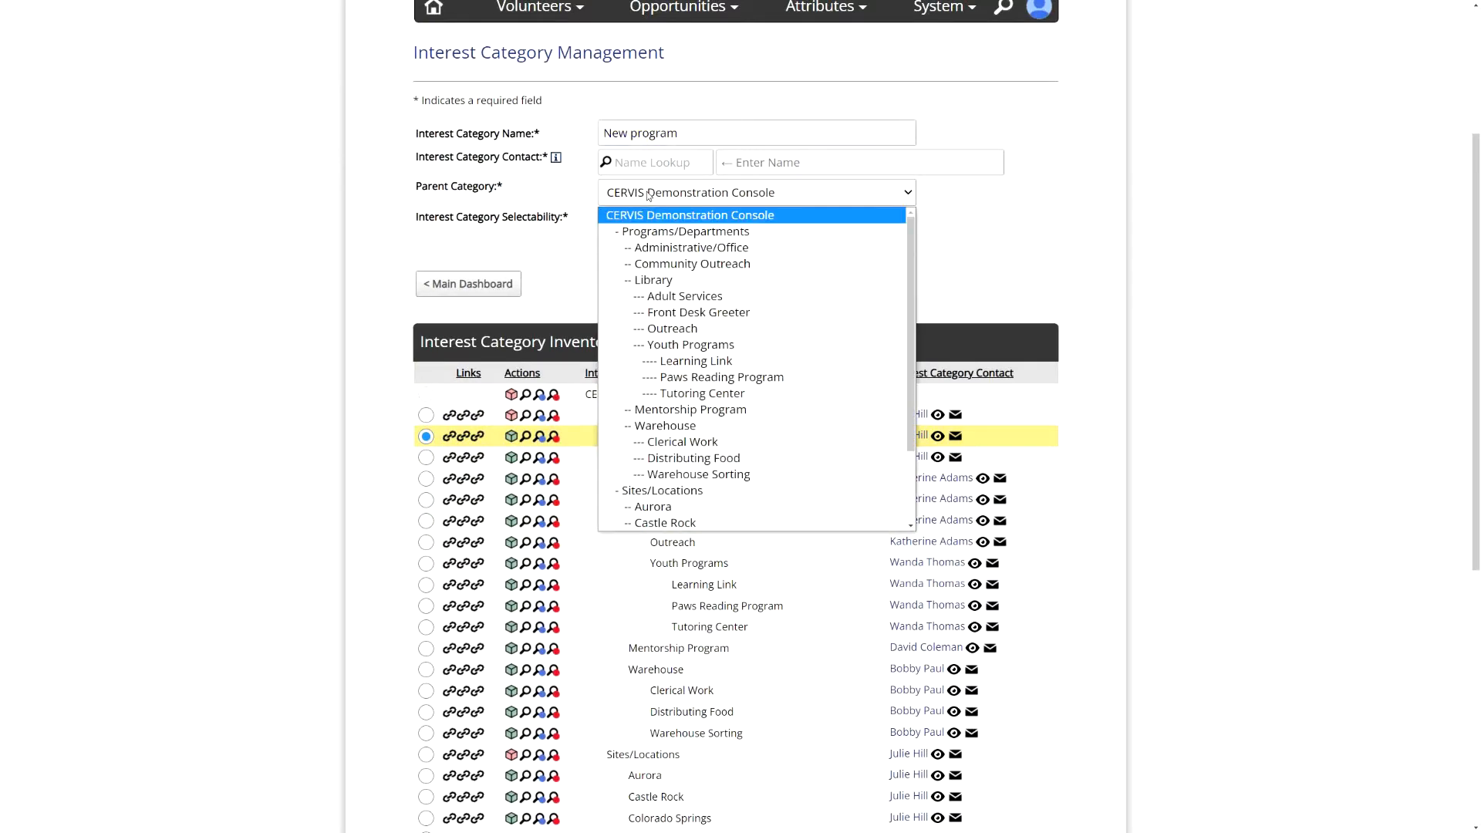
{"action": "left_click", "coordinate": [693, 233]}
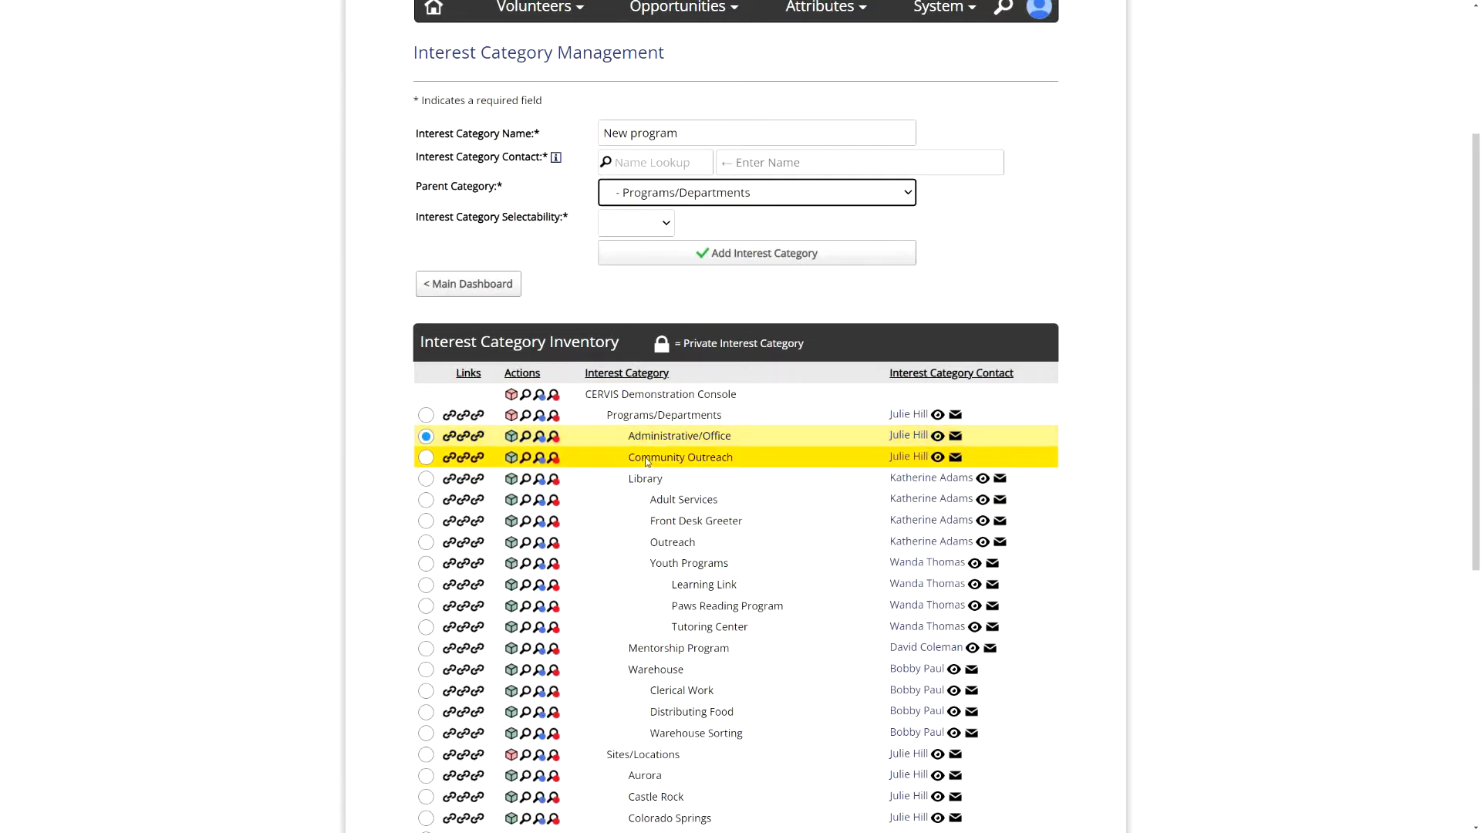
Step: Set the new category's selectability to Enabled
{"action": "left_click", "coordinate": [490, 229]}
{"action": "left_click_drag", "start_coordinate": [473, 217], "coordinate": [543, 218]}
{"action": "left_click", "coordinate": [654, 224]}
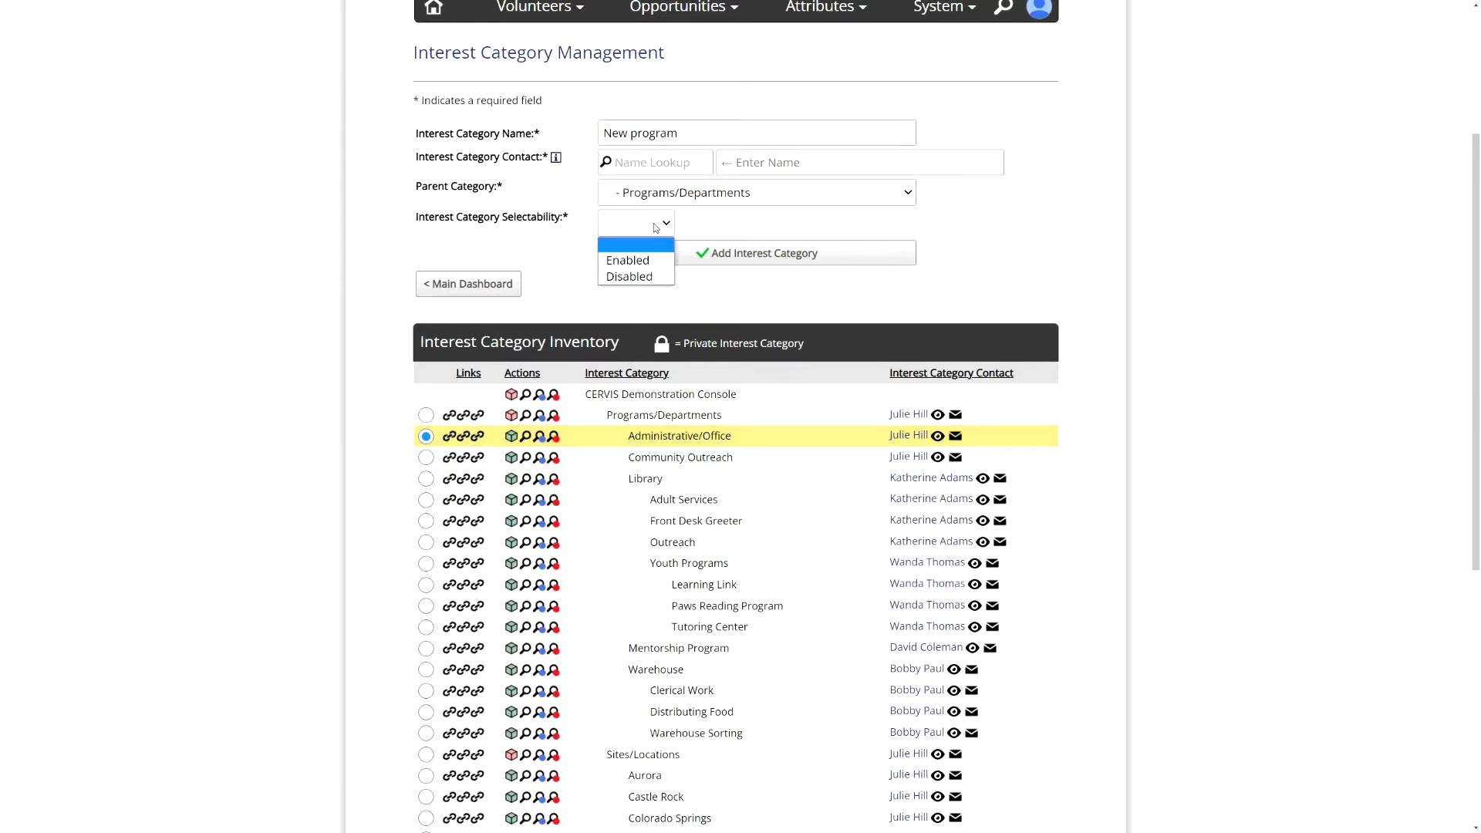
{"action": "left_click", "coordinate": [647, 262]}
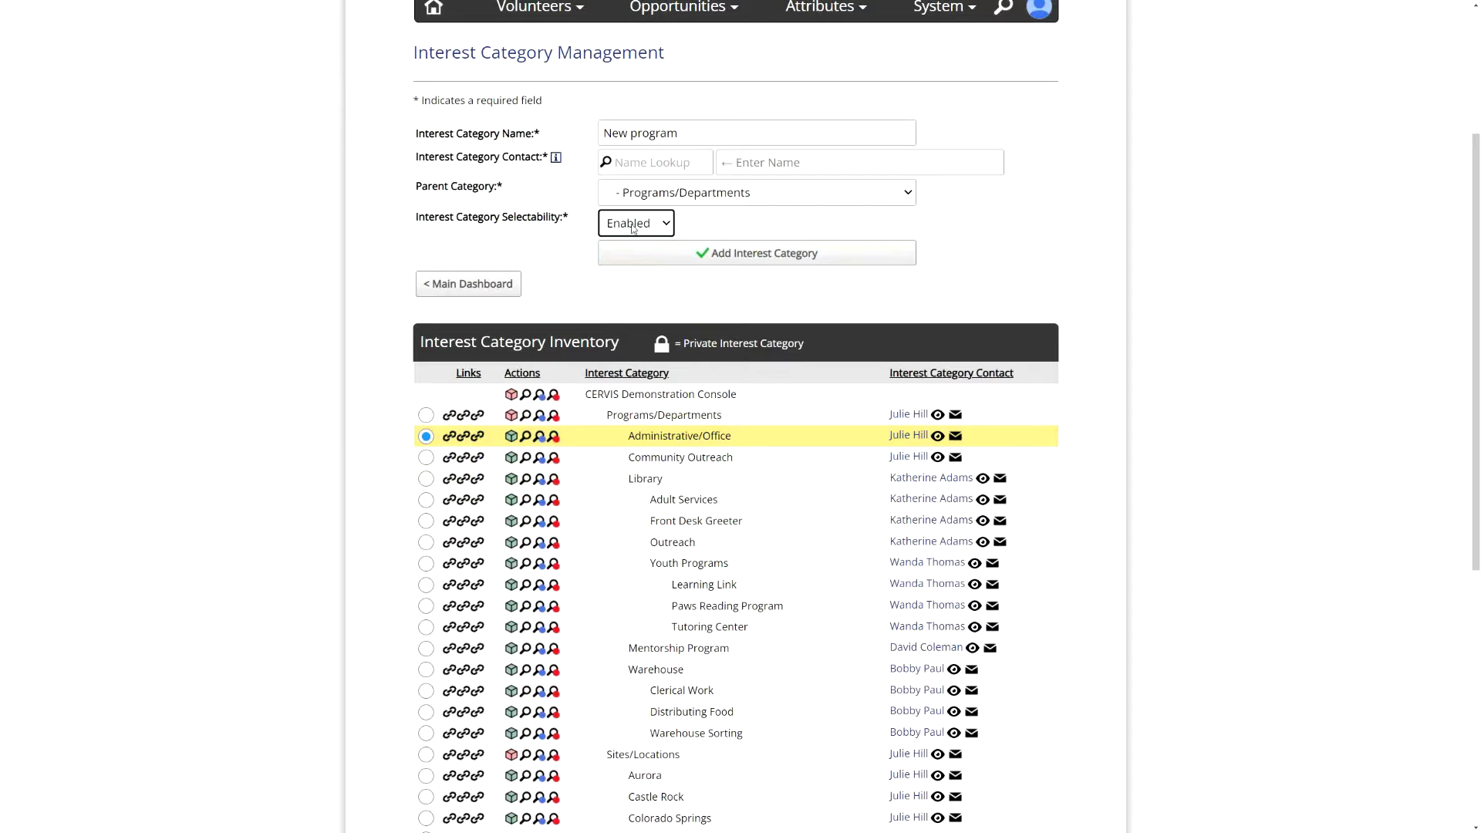
Step: Set the new category's selectability to Disabled and check the selectability status of Programs/Departments in the inventory
{"action": "left_click", "coordinate": [548, 234]}
{"action": "left_click_drag", "start_coordinate": [613, 415], "coordinate": [704, 418]}
{"action": "scroll", "coordinate": [682, 417], "scroll_direction": "down", "scroll_amount": 1}
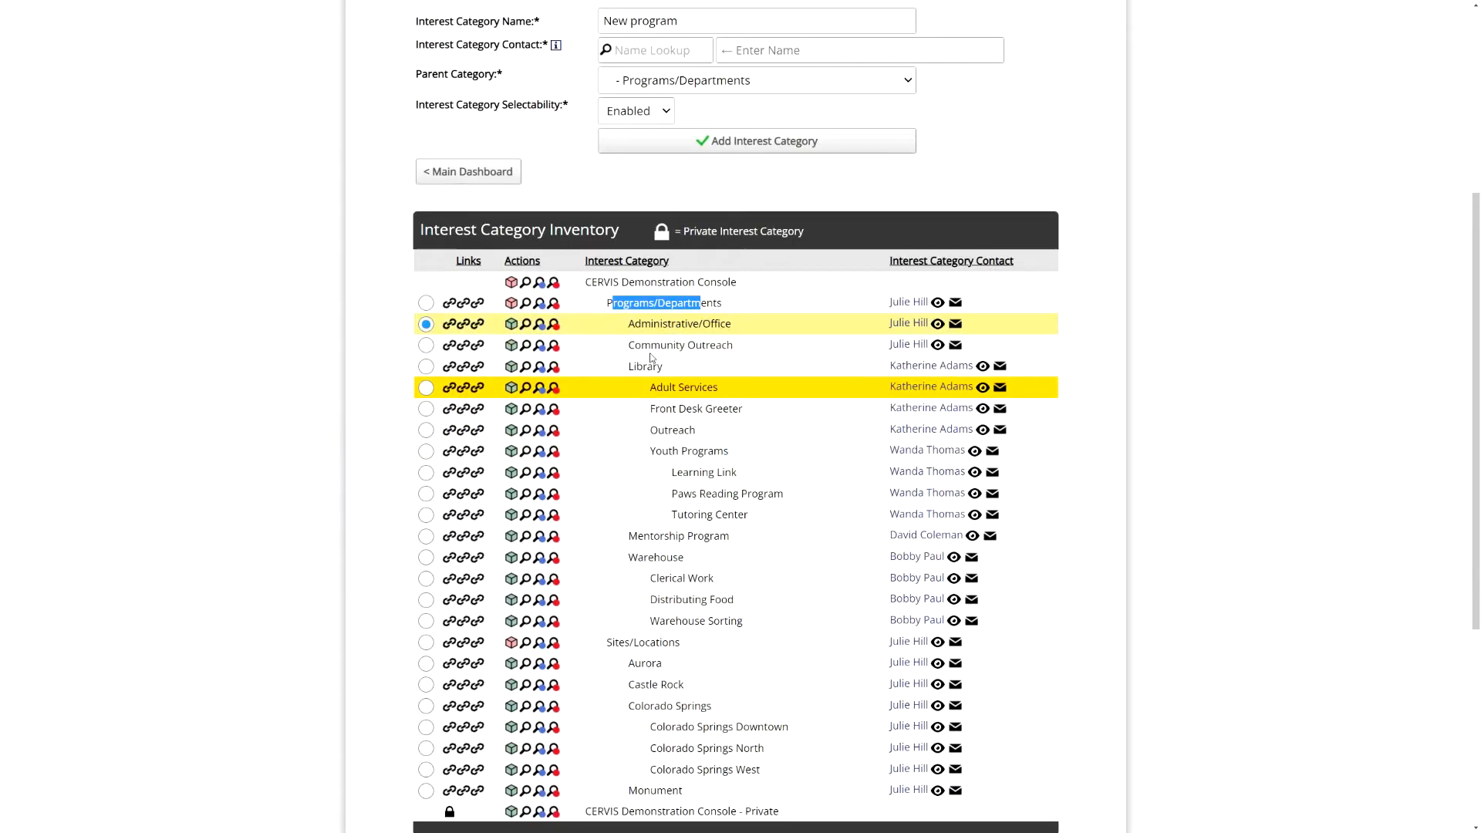
{"action": "left_click", "coordinate": [658, 112]}
{"action": "left_click", "coordinate": [644, 161]}
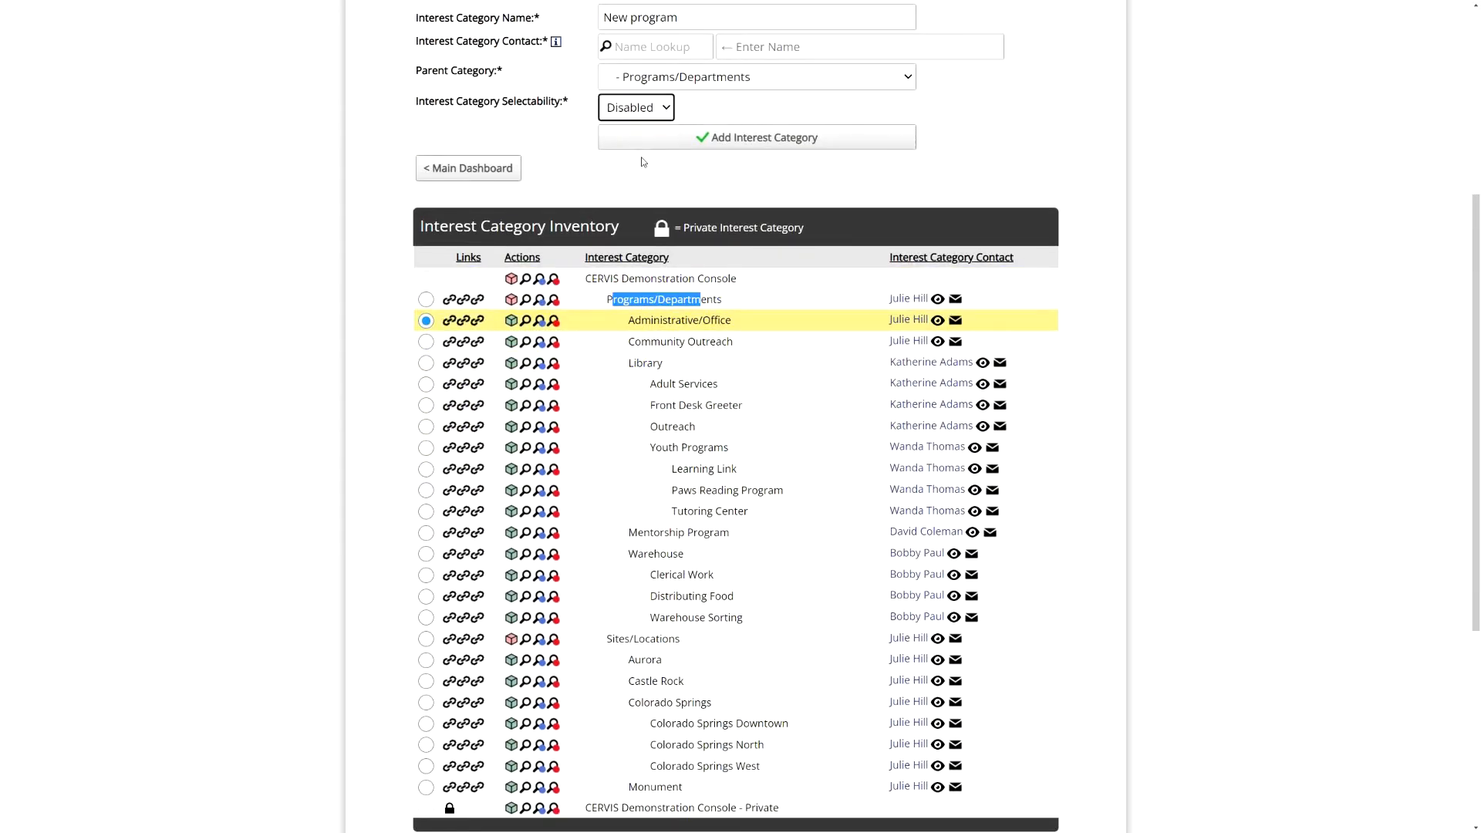
{"action": "left_click", "coordinate": [642, 302]}
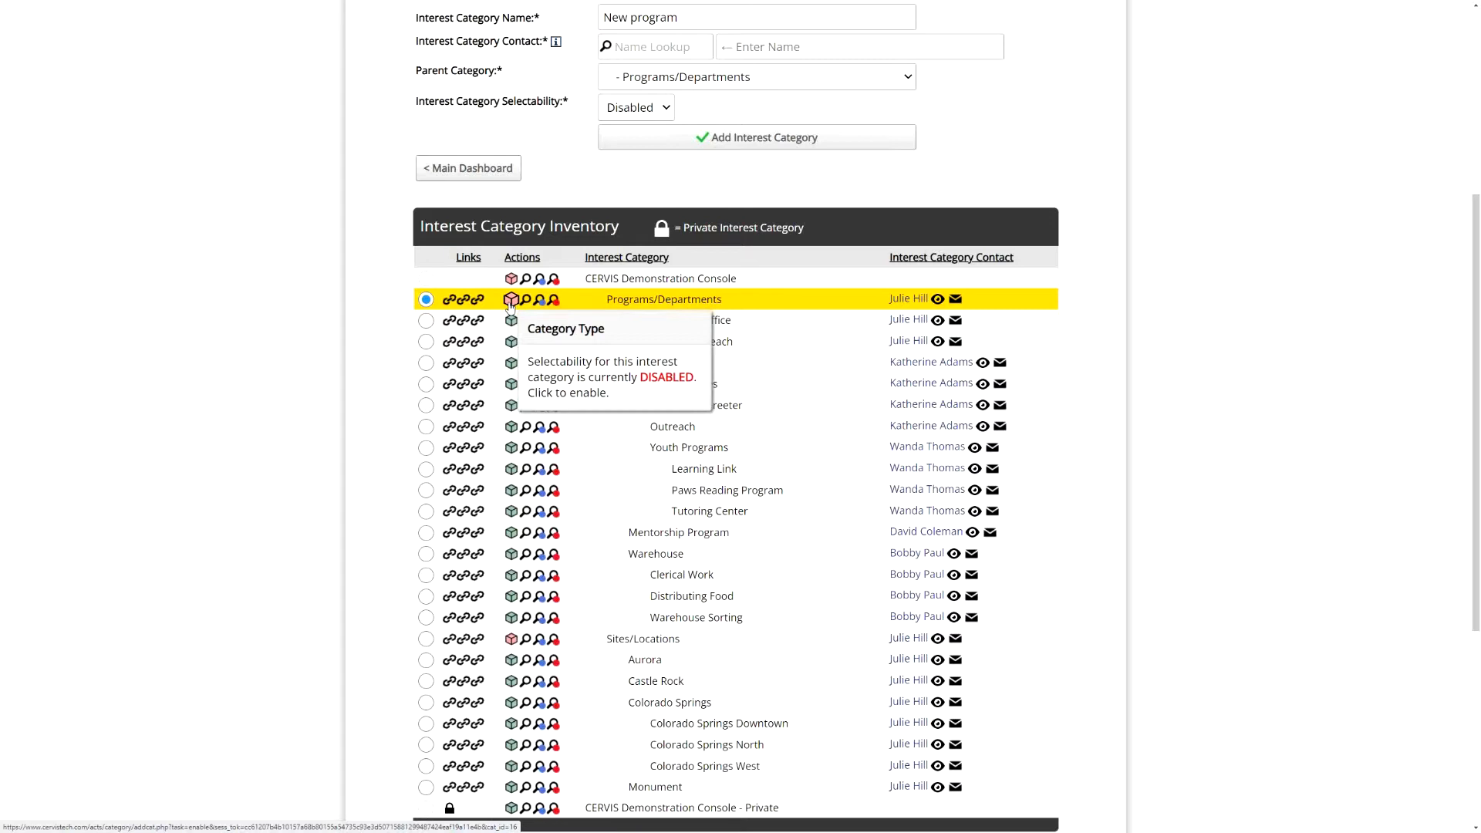
{"action": "left_click_drag", "start_coordinate": [609, 303], "coordinate": [723, 303]}
Step: Open the form for adding a new volunteer and examine its interests, skills, availability and groups sections
{"action": "scroll", "coordinate": [678, 340], "scroll_direction": "up", "scroll_amount": 5}
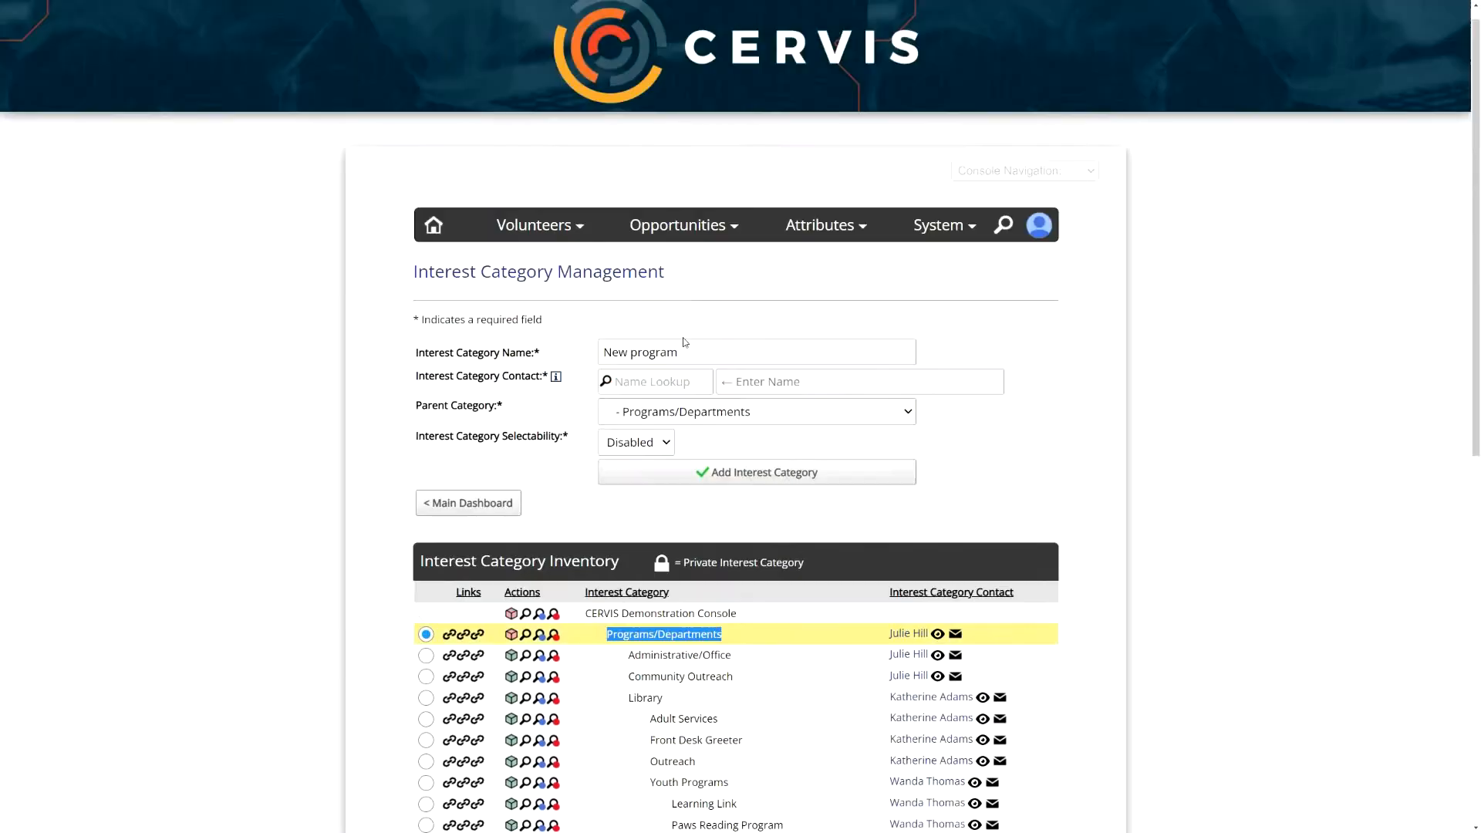
{"action": "left_click", "coordinate": [529, 243]}
{"action": "left_click", "coordinate": [512, 281]}
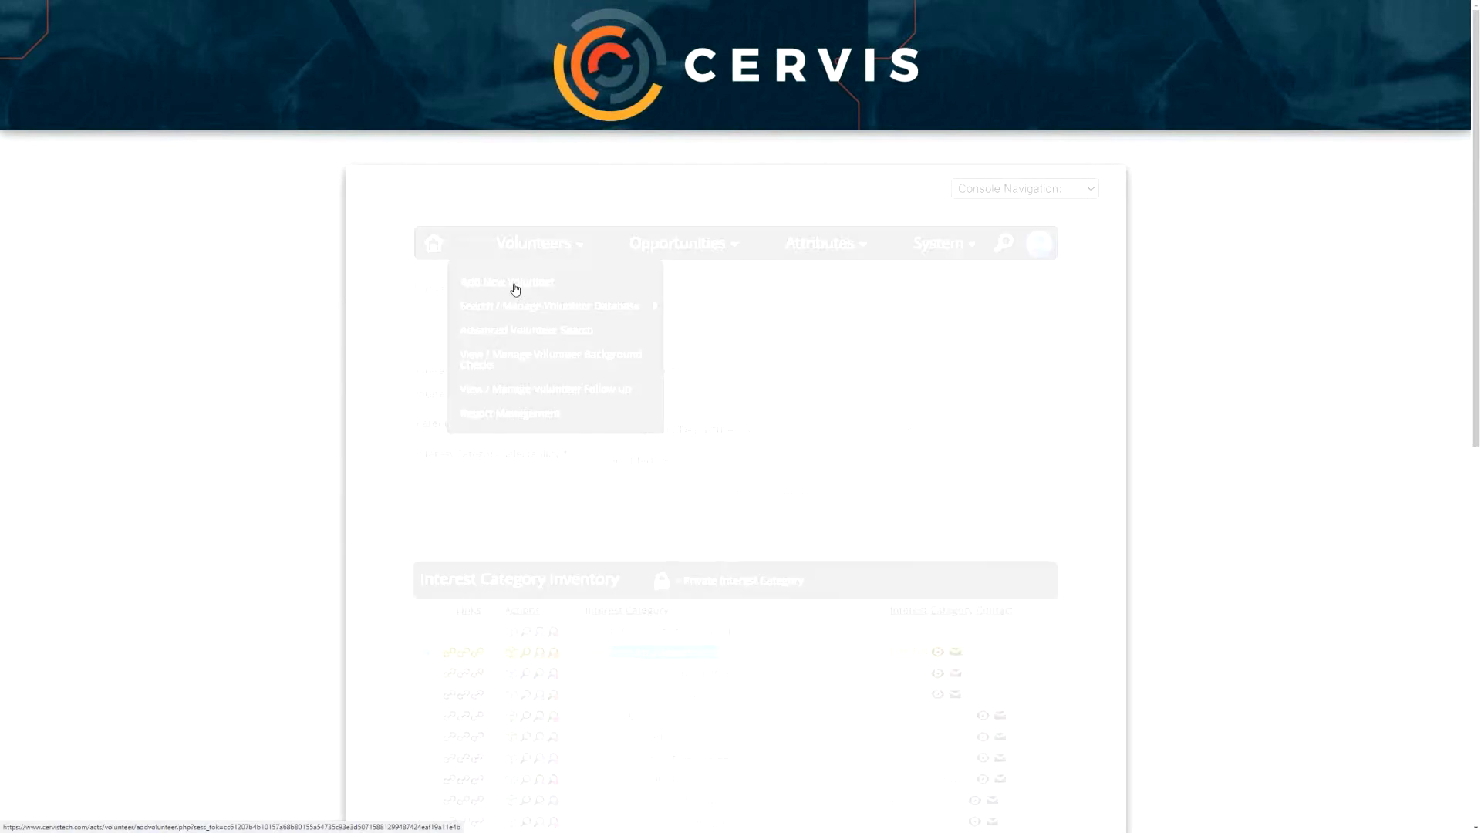
{"action": "scroll", "coordinate": [510, 375], "scroll_direction": "down", "scroll_amount": 5}
{"action": "scroll", "coordinate": [511, 375], "scroll_direction": "down", "scroll_amount": 5}
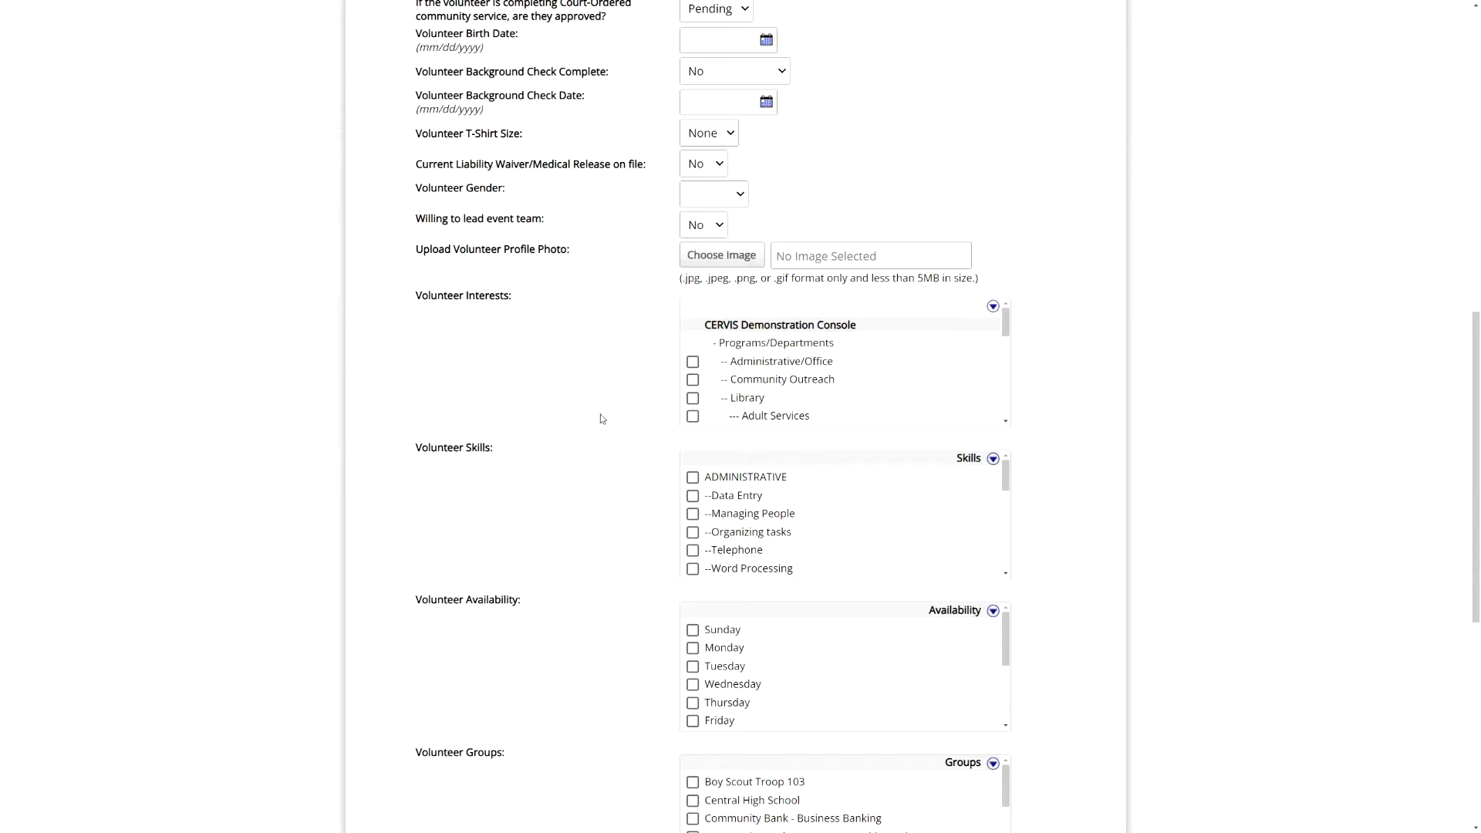
{"action": "scroll", "coordinate": [590, 432], "scroll_direction": "down", "scroll_amount": 10}
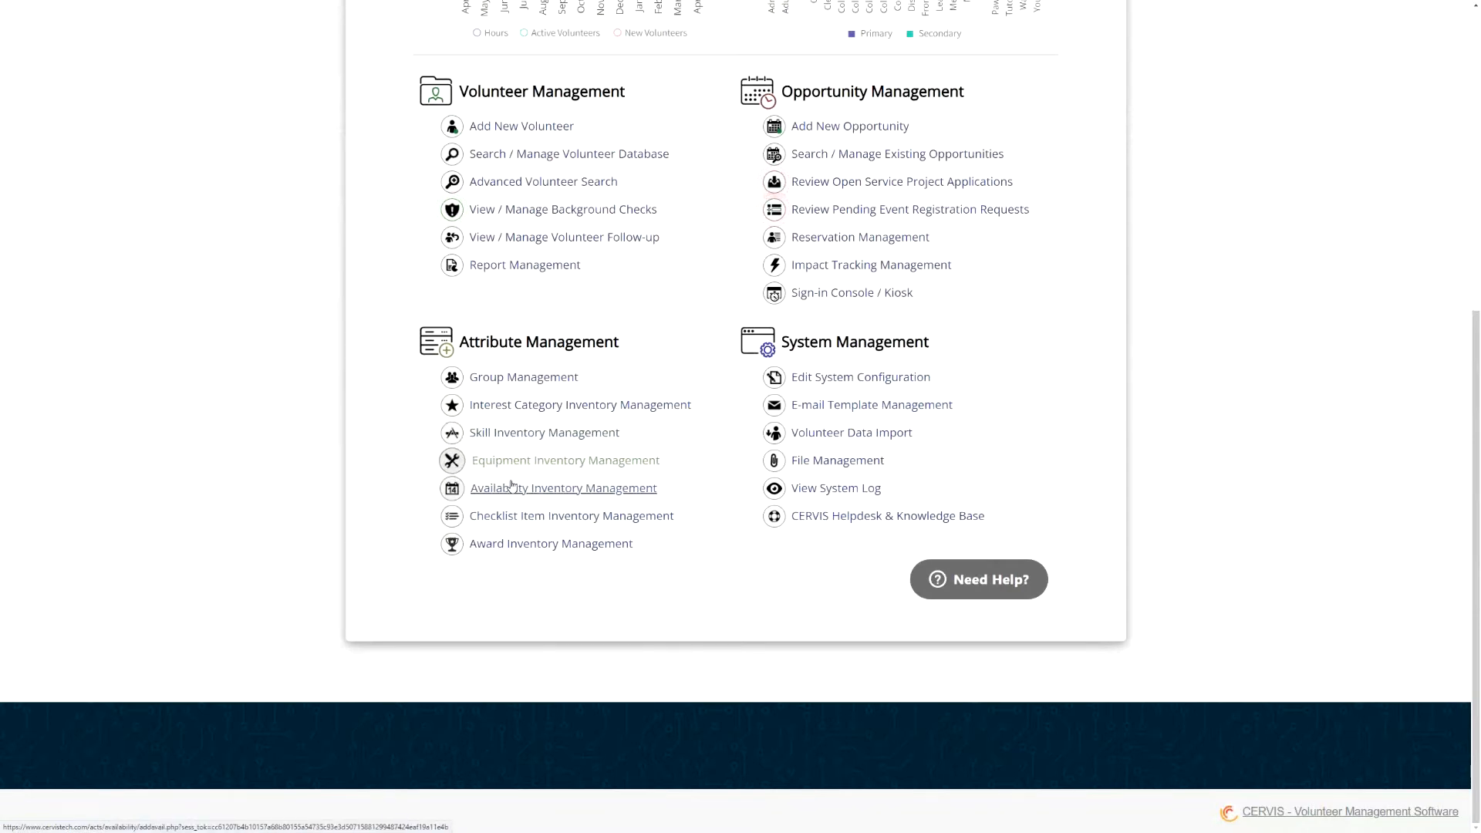
Step: Open the skill inventory management page and look through the listed skills, their codes and the available actions
{"action": "left_click", "coordinate": [505, 434]}
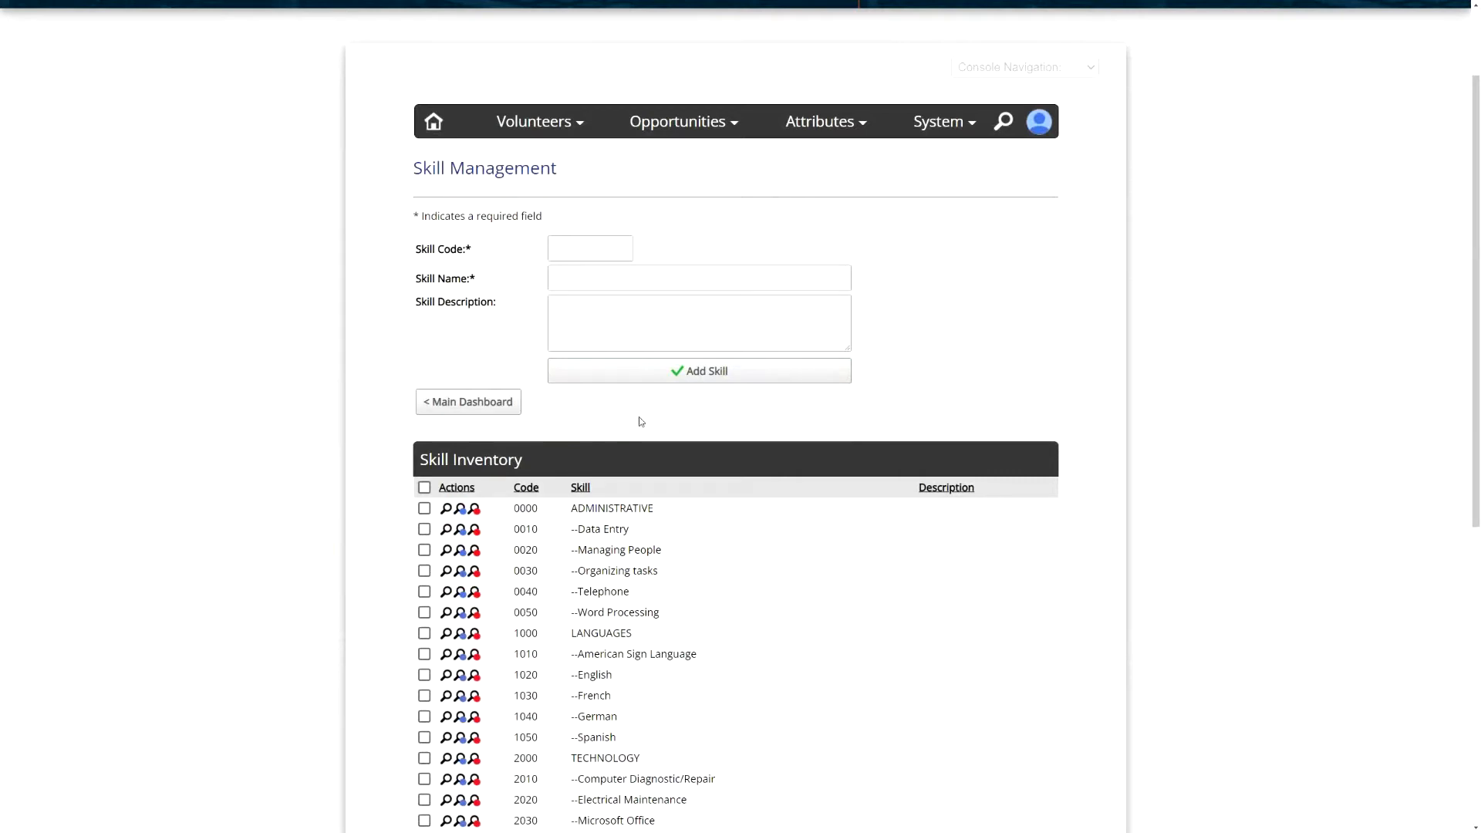
{"action": "scroll", "coordinate": [640, 422], "scroll_direction": "down", "scroll_amount": 2}
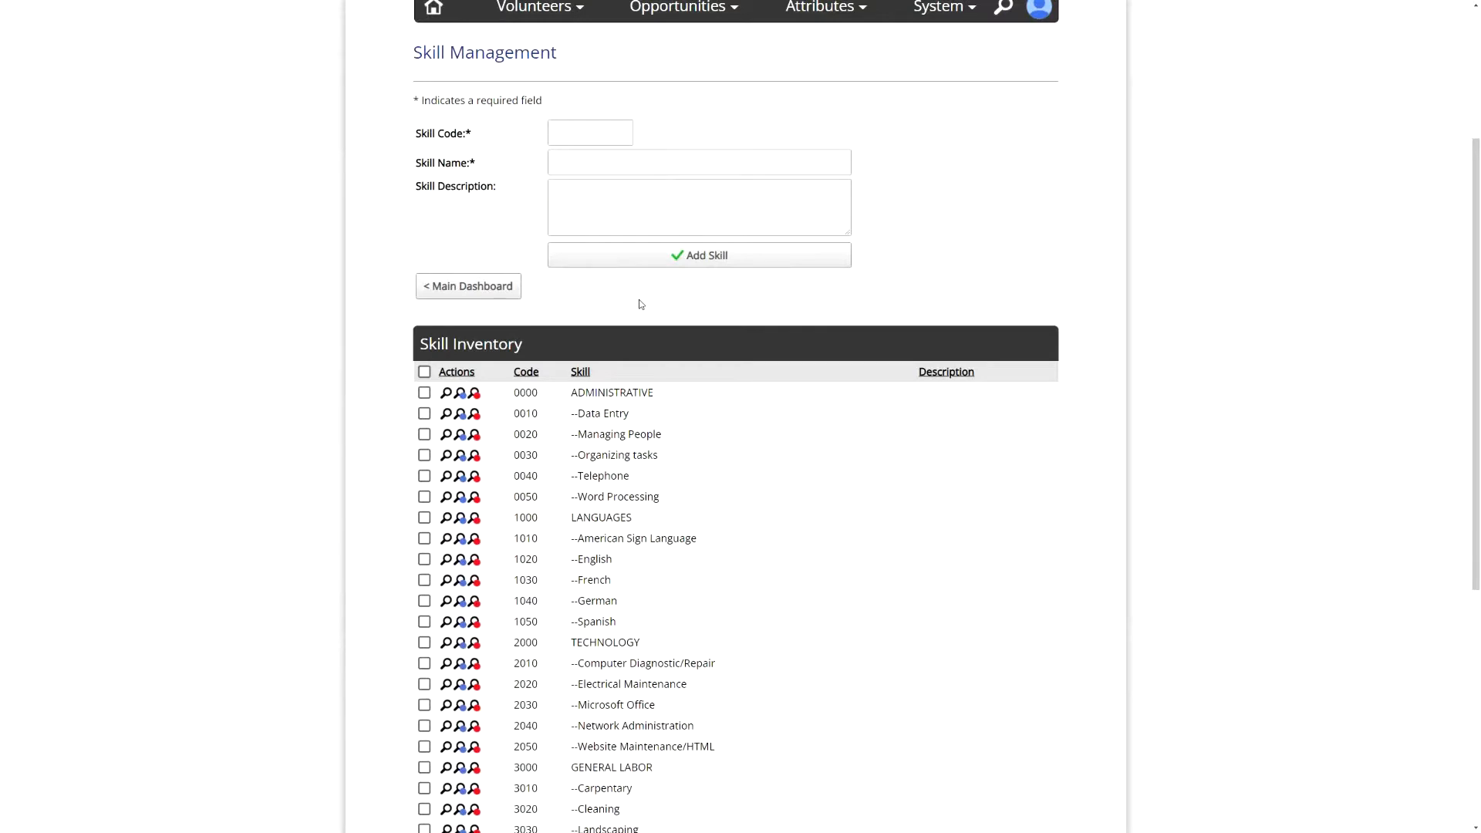
{"action": "scroll", "coordinate": [721, 336], "scroll_direction": "down", "scroll_amount": 6}
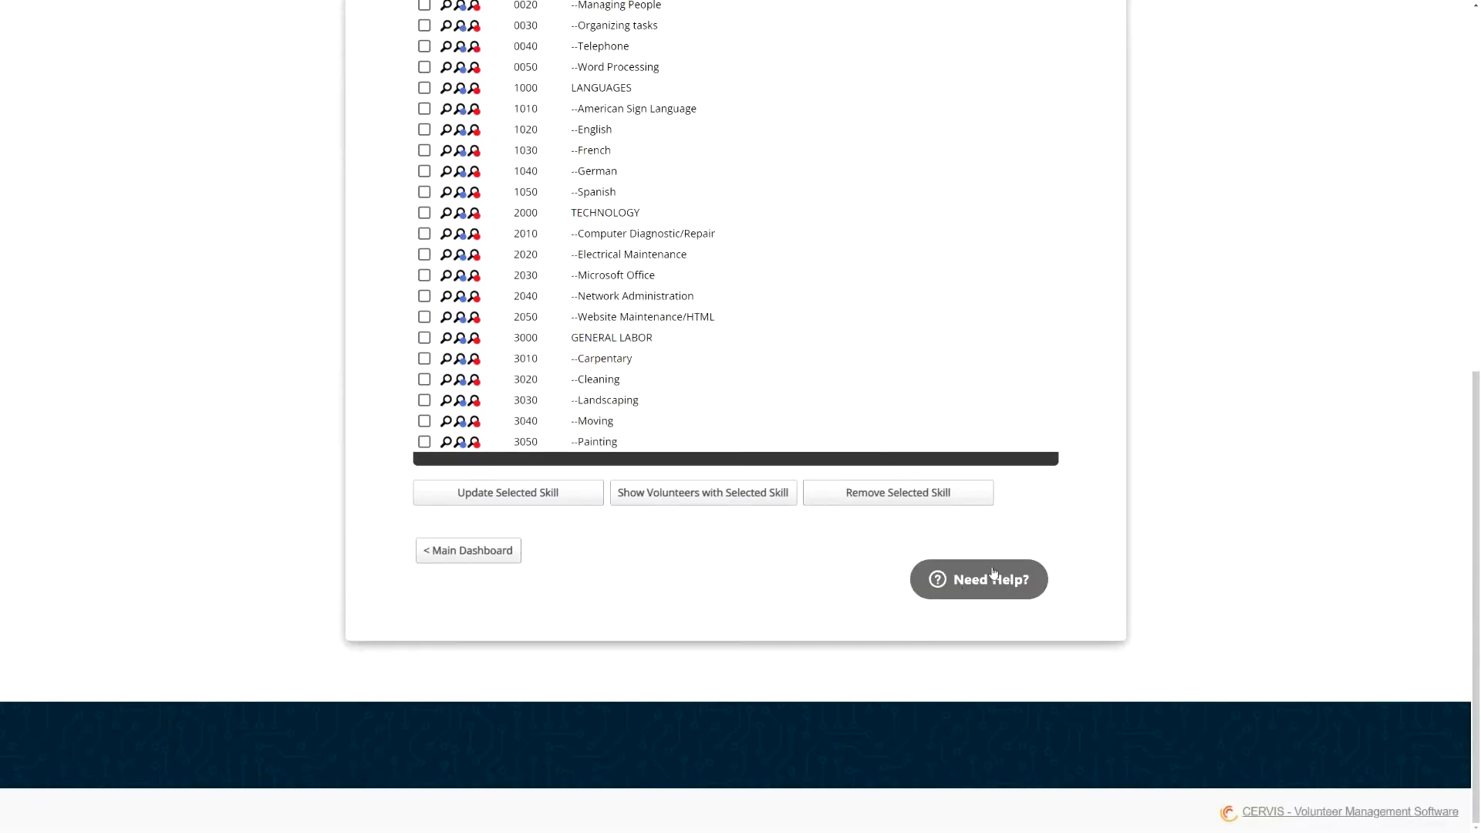
{"action": "scroll", "coordinate": [695, 581], "scroll_direction": "up", "scroll_amount": 6}
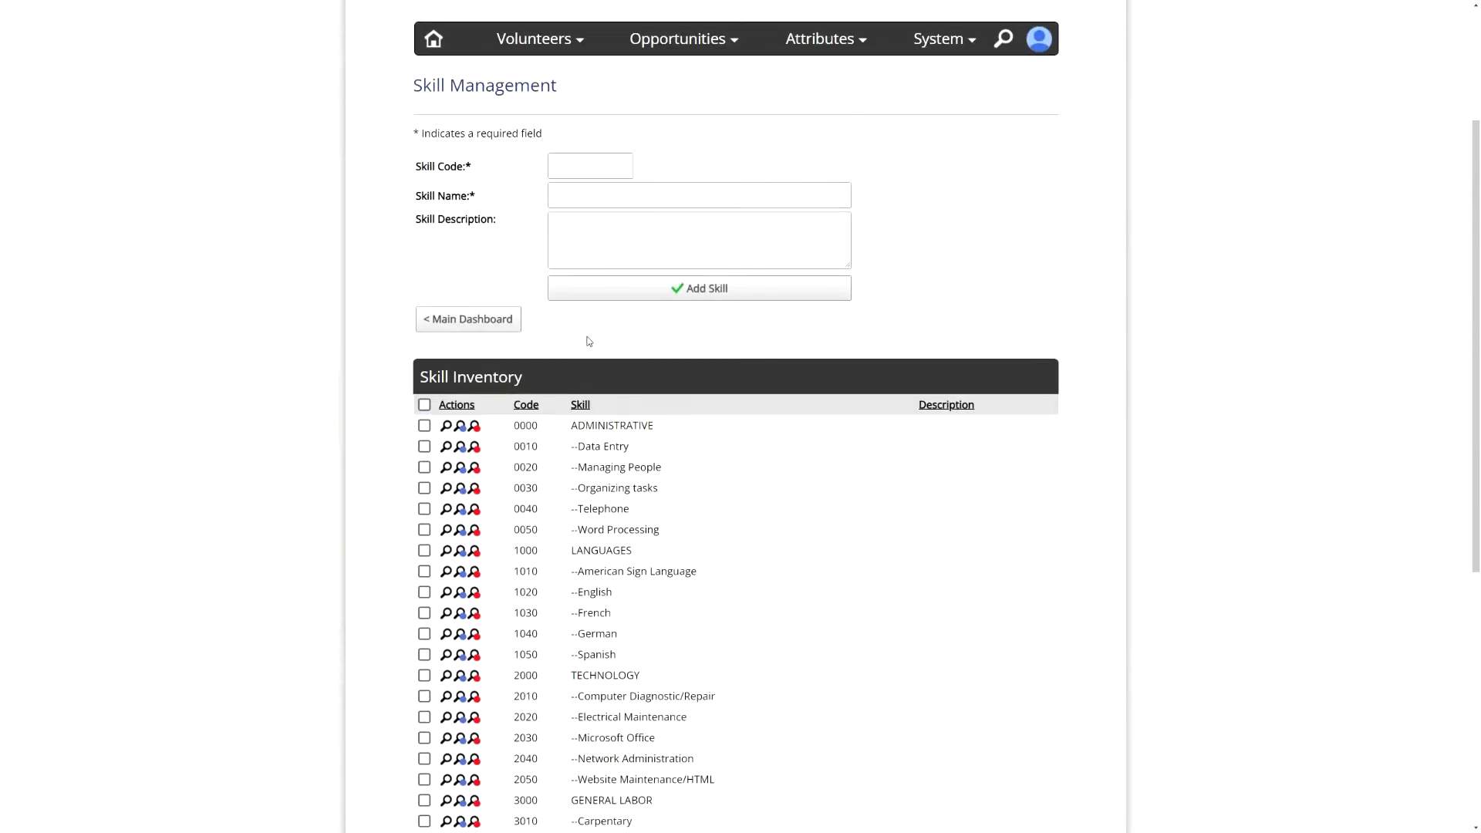
Step: Examine the skill code, skill name and skill description fields of the form for adding a skill
{"action": "left_click", "coordinate": [564, 165]}
{"action": "left_click", "coordinate": [584, 251]}
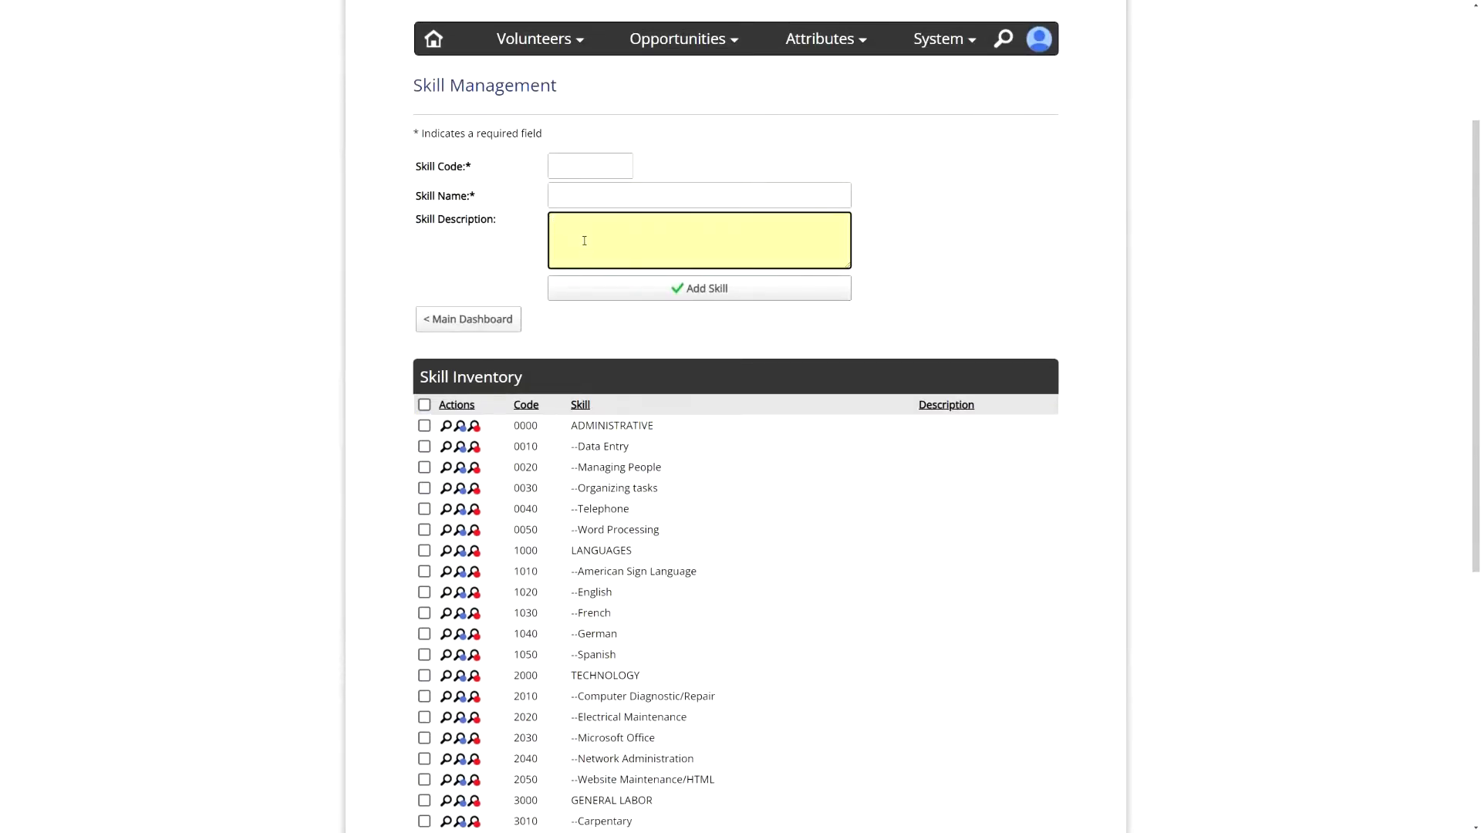
{"action": "left_click", "coordinate": [594, 164]}
{"action": "left_click", "coordinate": [595, 201]}
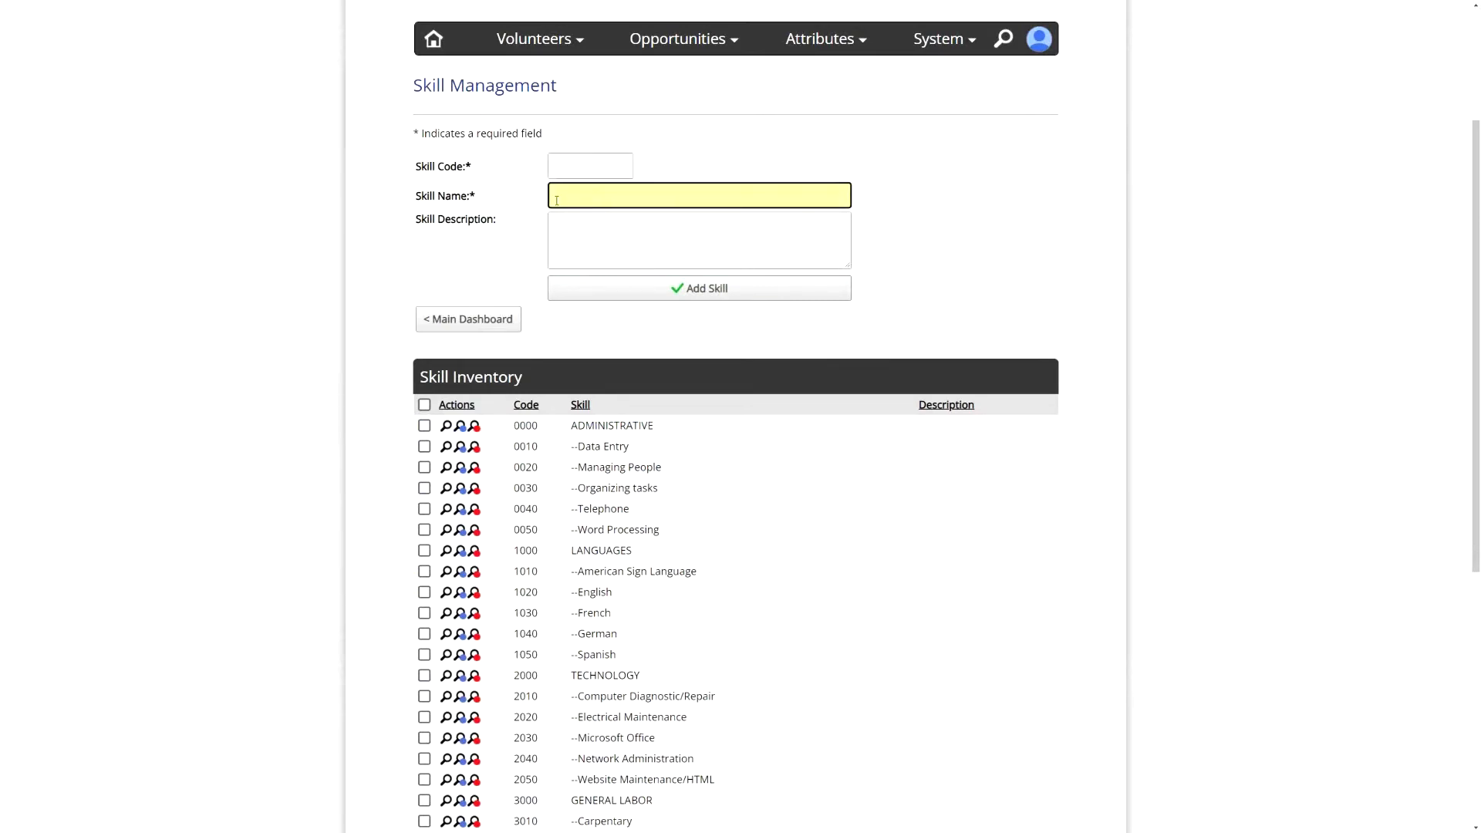
{"action": "left_click", "coordinate": [608, 258]}
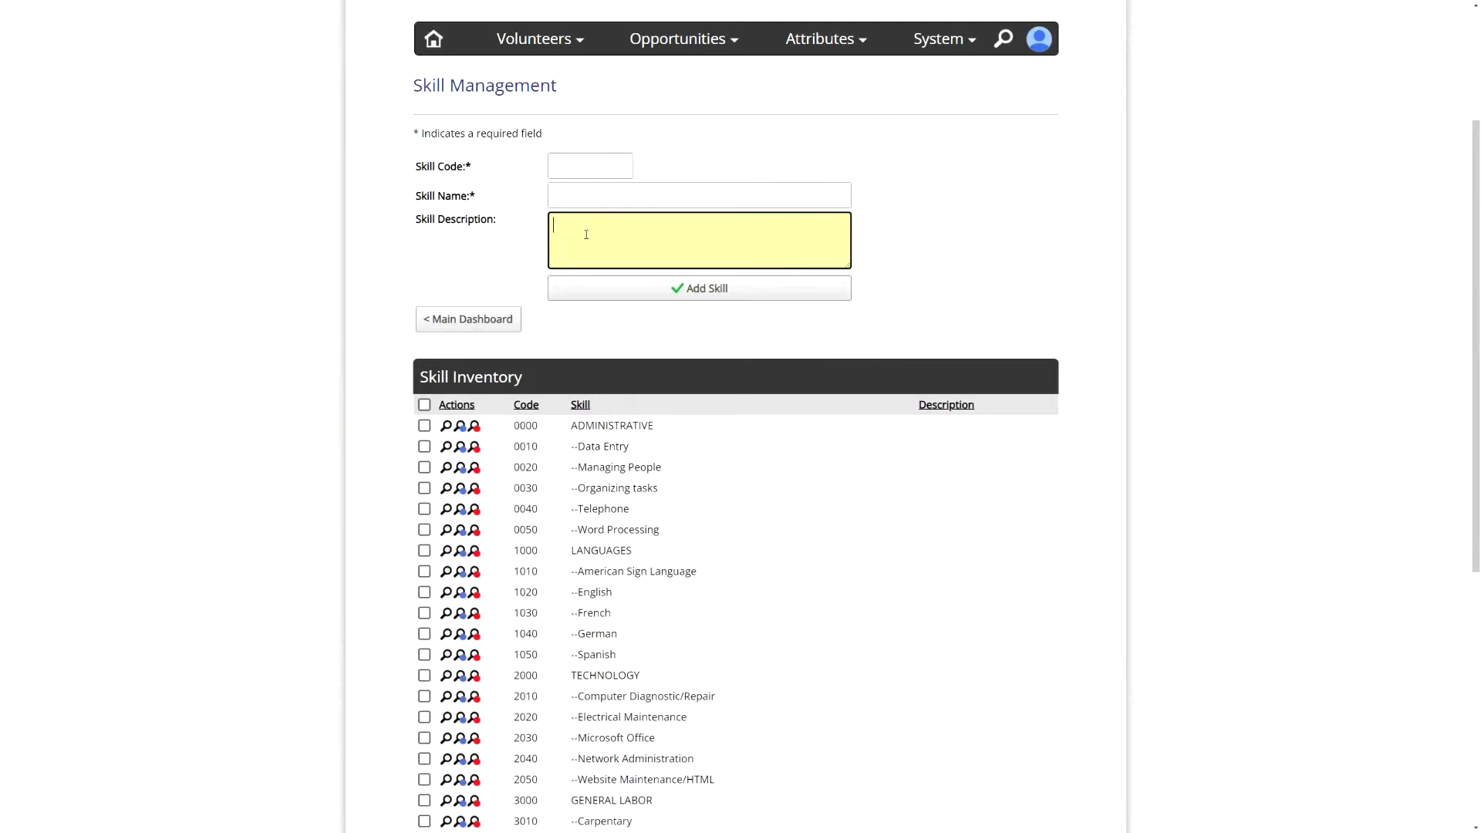
{"action": "left_click_drag", "start_coordinate": [497, 222], "coordinate": [415, 223]}
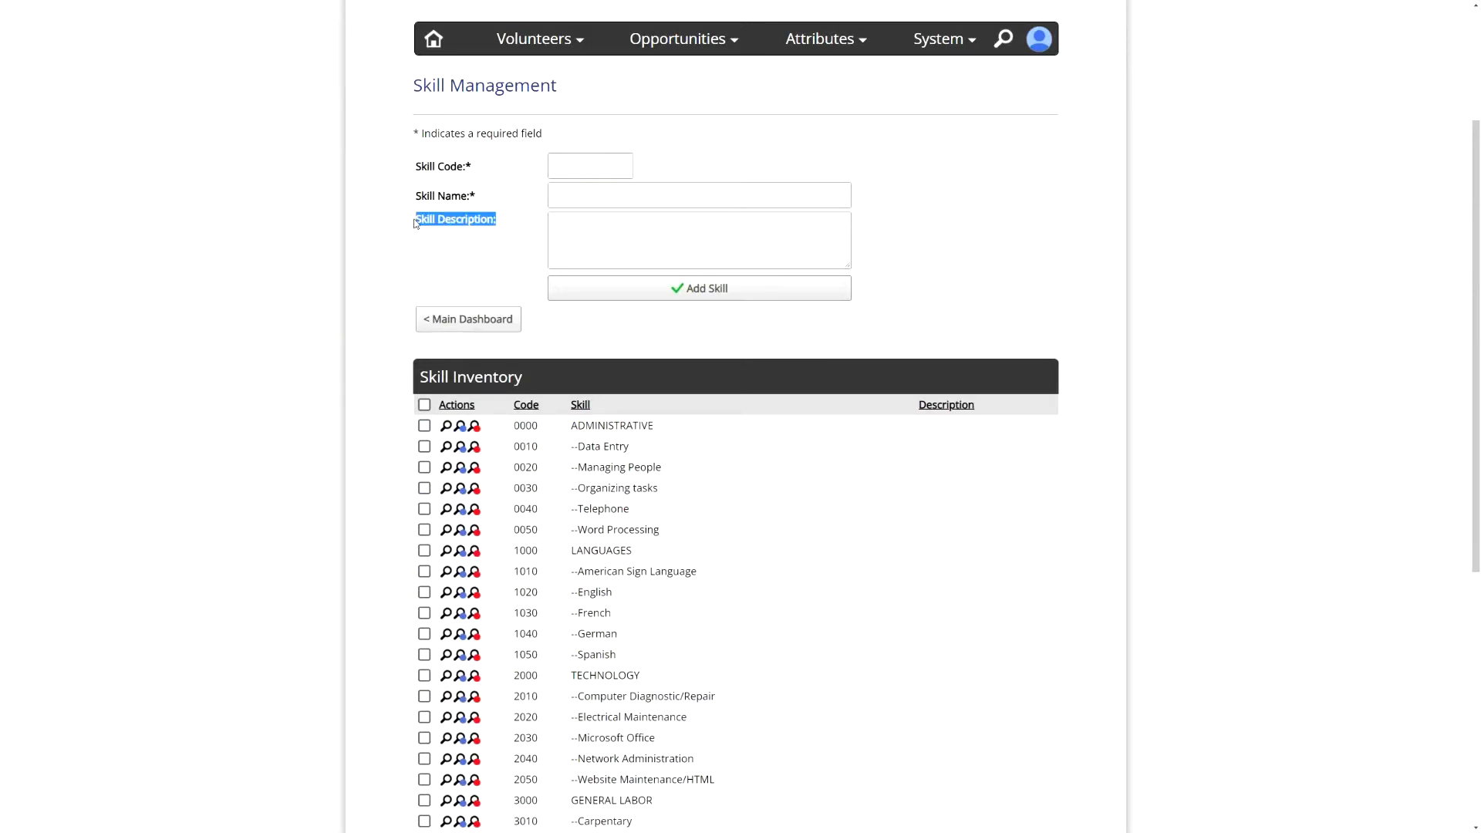
{"action": "left_click", "coordinate": [567, 222]}
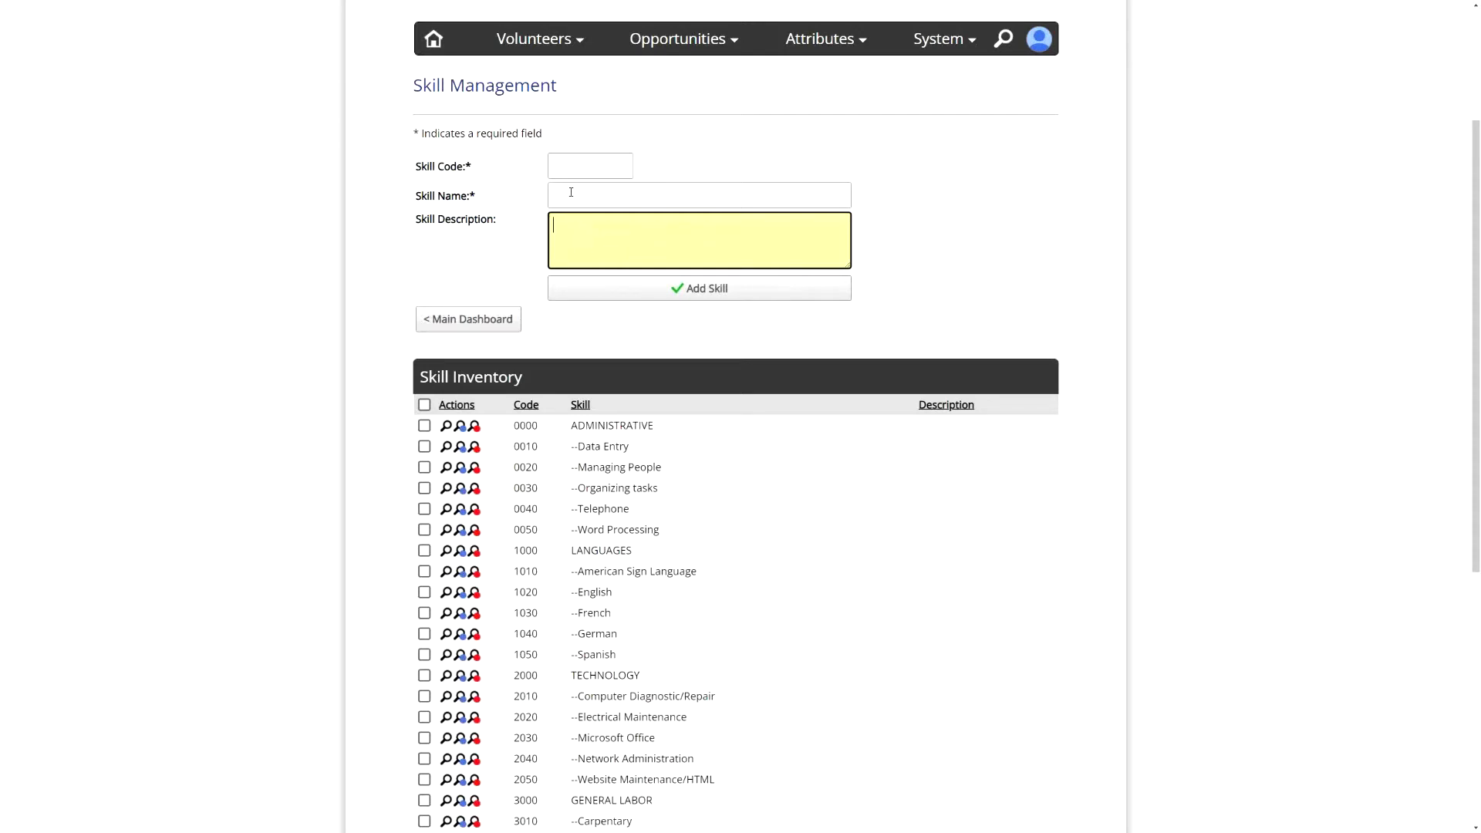
{"action": "left_click", "coordinate": [568, 194]}
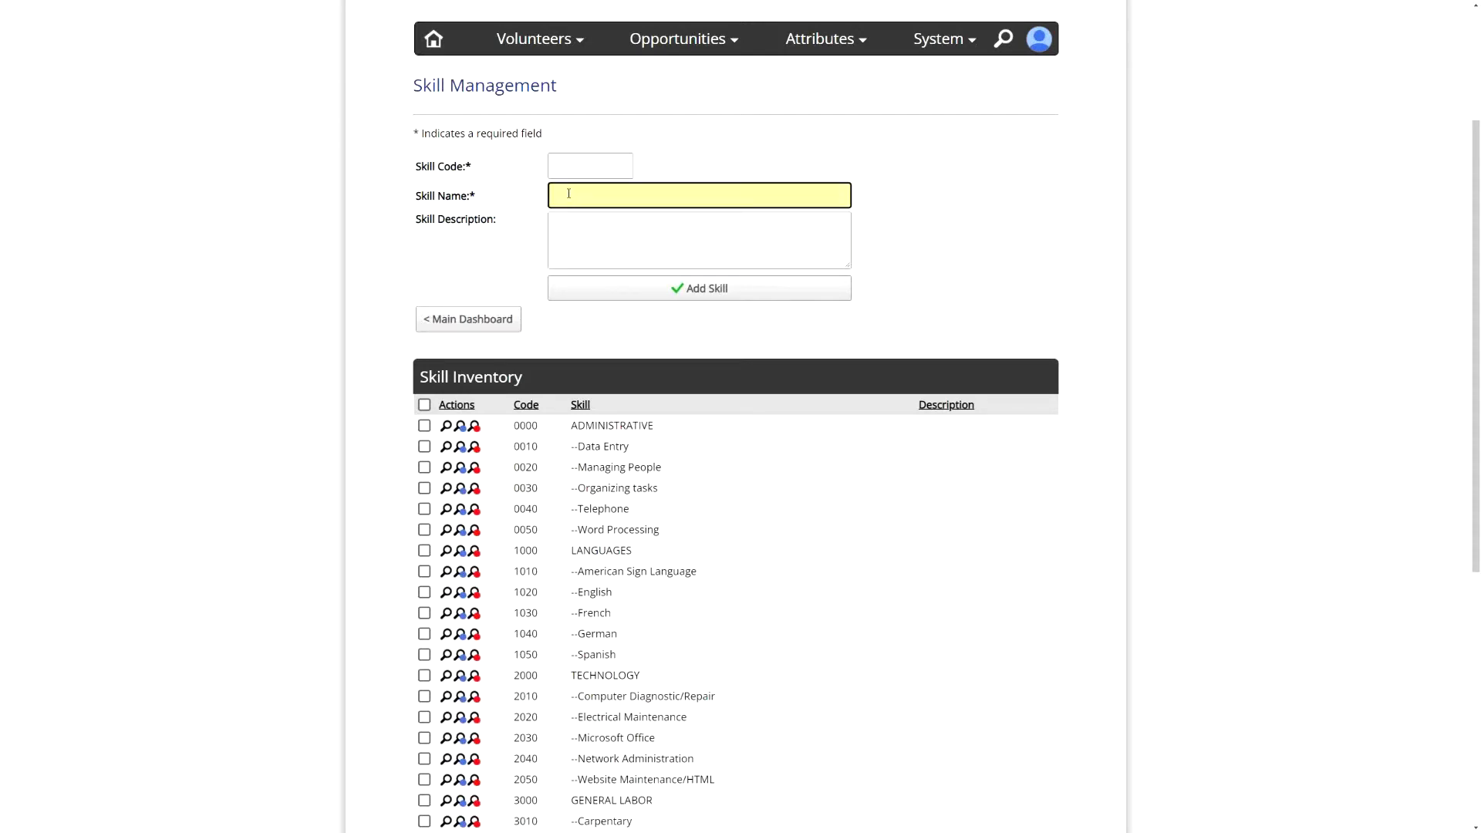
Step: Compare the skill code field with the code numbering of categories and sub-skills in the inventory
{"action": "left_click", "coordinate": [571, 164]}
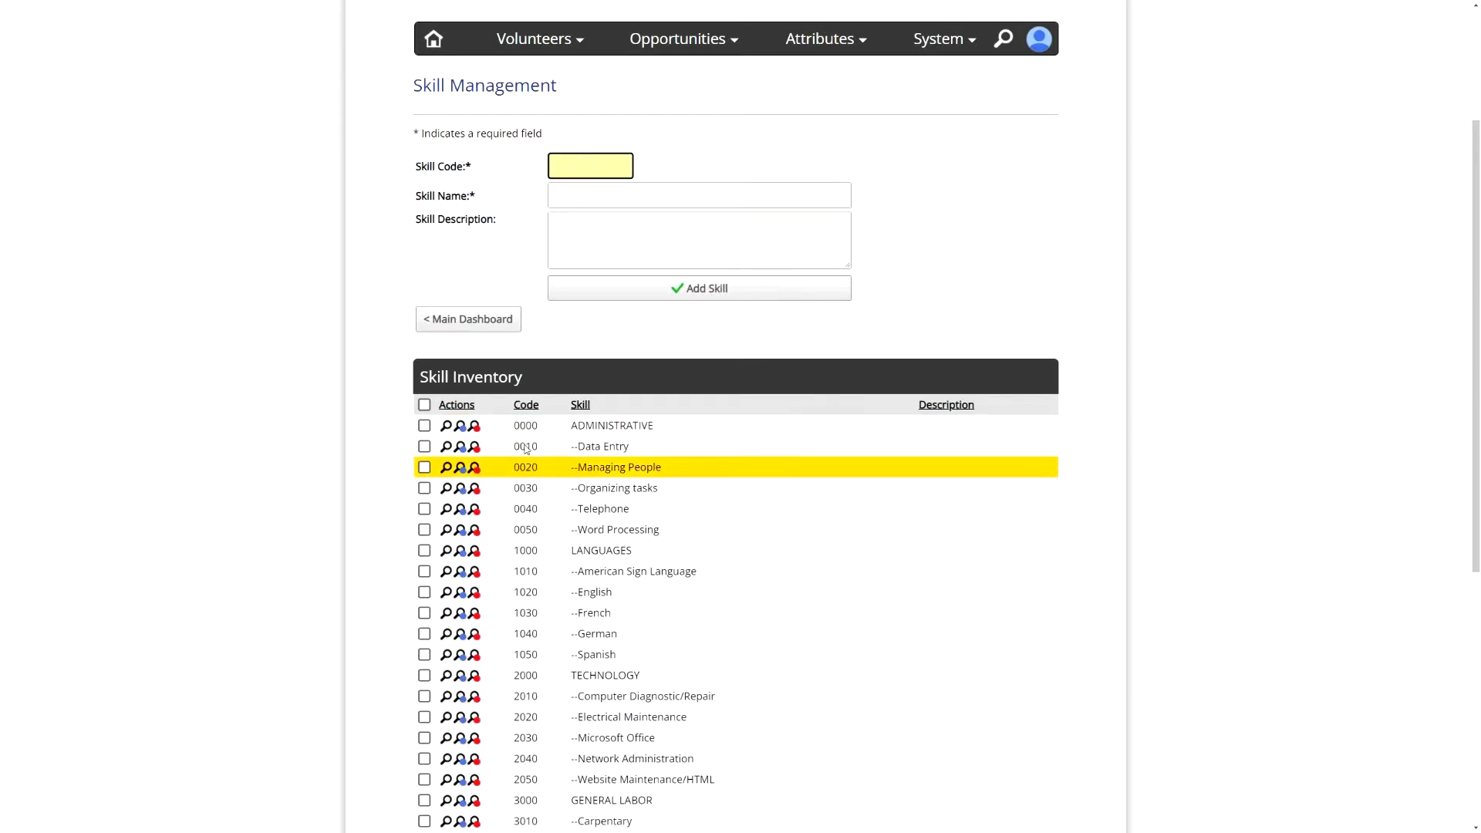
{"action": "left_click", "coordinate": [525, 232]}
{"action": "left_click", "coordinate": [561, 169]}
{"action": "left_click", "coordinate": [515, 193]}
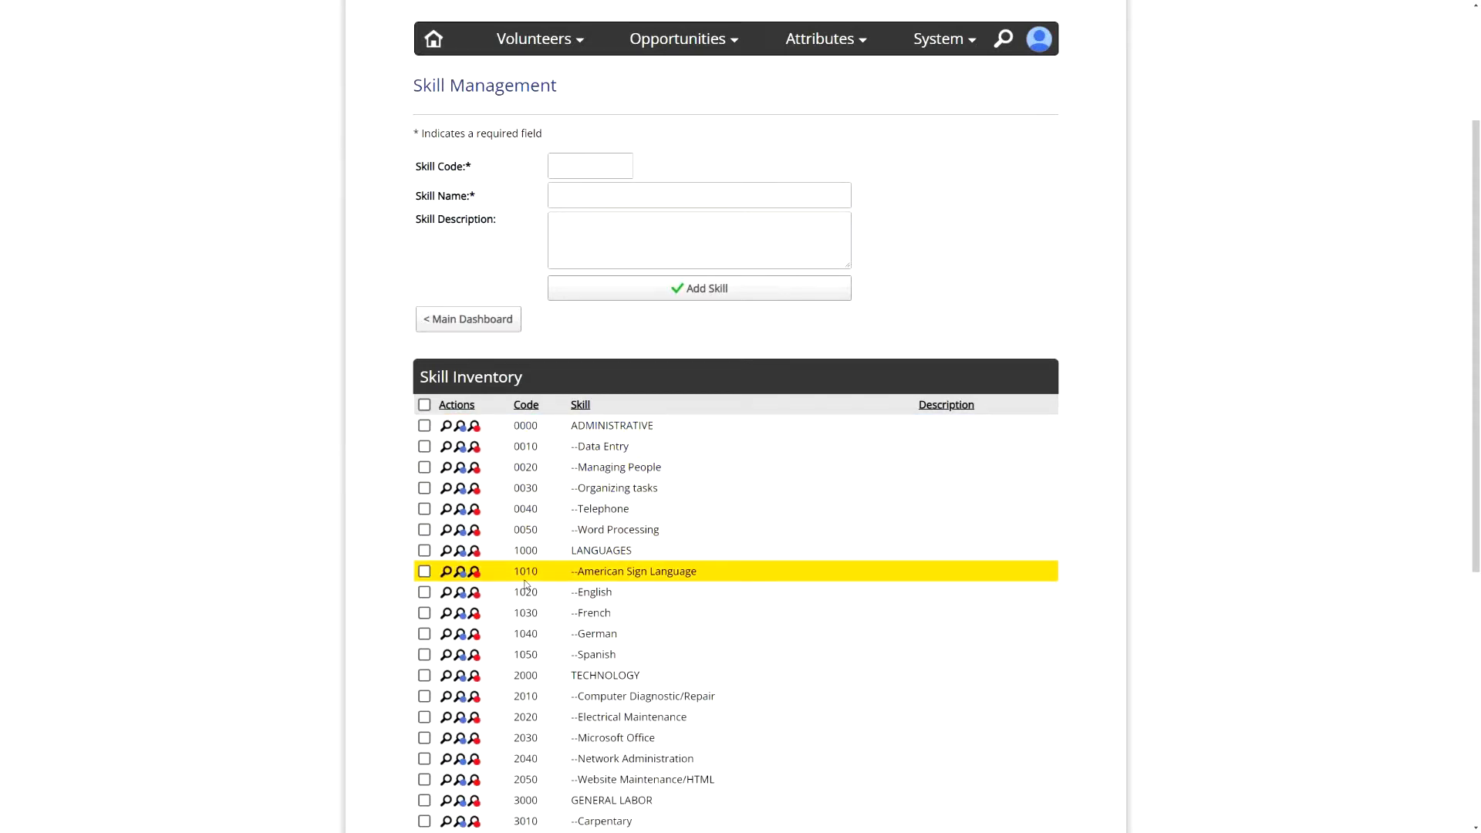
{"action": "left_click", "coordinate": [578, 171]}
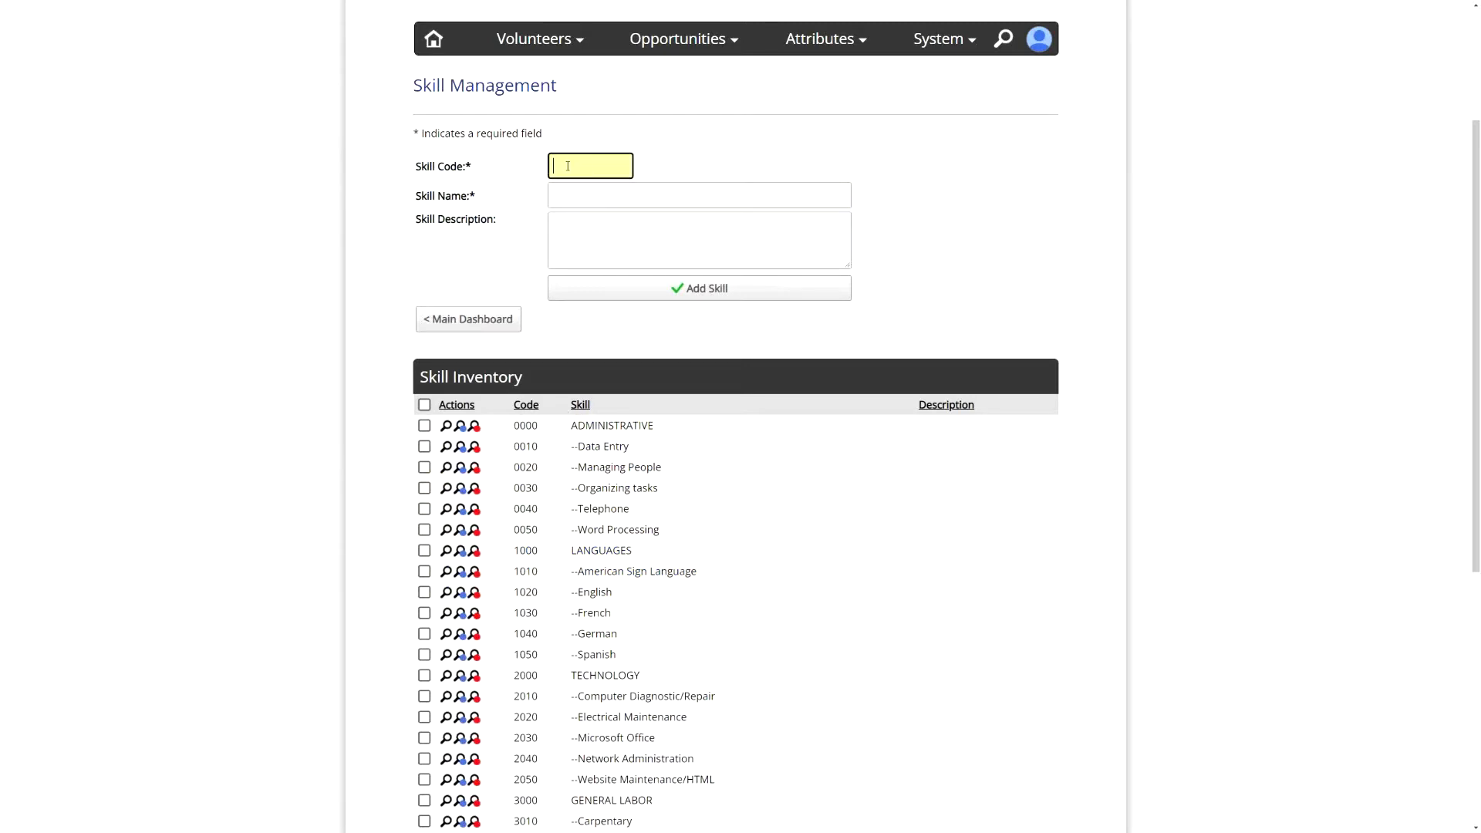
{"action": "left_click", "coordinate": [517, 183]}
{"action": "scroll", "coordinate": [530, 213], "scroll_direction": "down", "scroll_amount": 3}
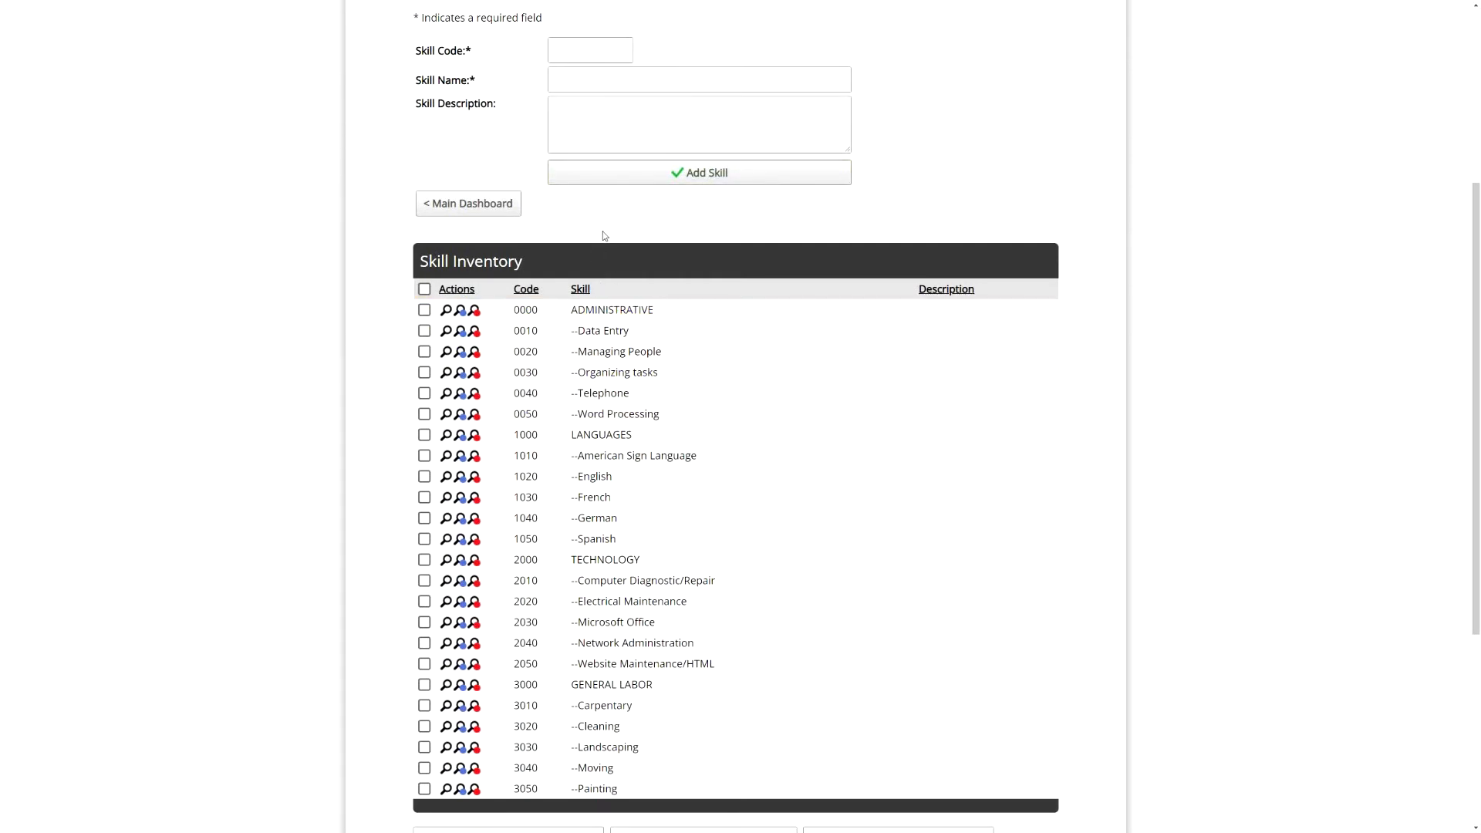
Step: Return to the main dashboard, reopen skill inventory management and review how the skill names are formatted
{"action": "left_click", "coordinate": [468, 203]}
{"action": "scroll", "coordinate": [540, 501], "scroll_direction": "down", "scroll_amount": 5}
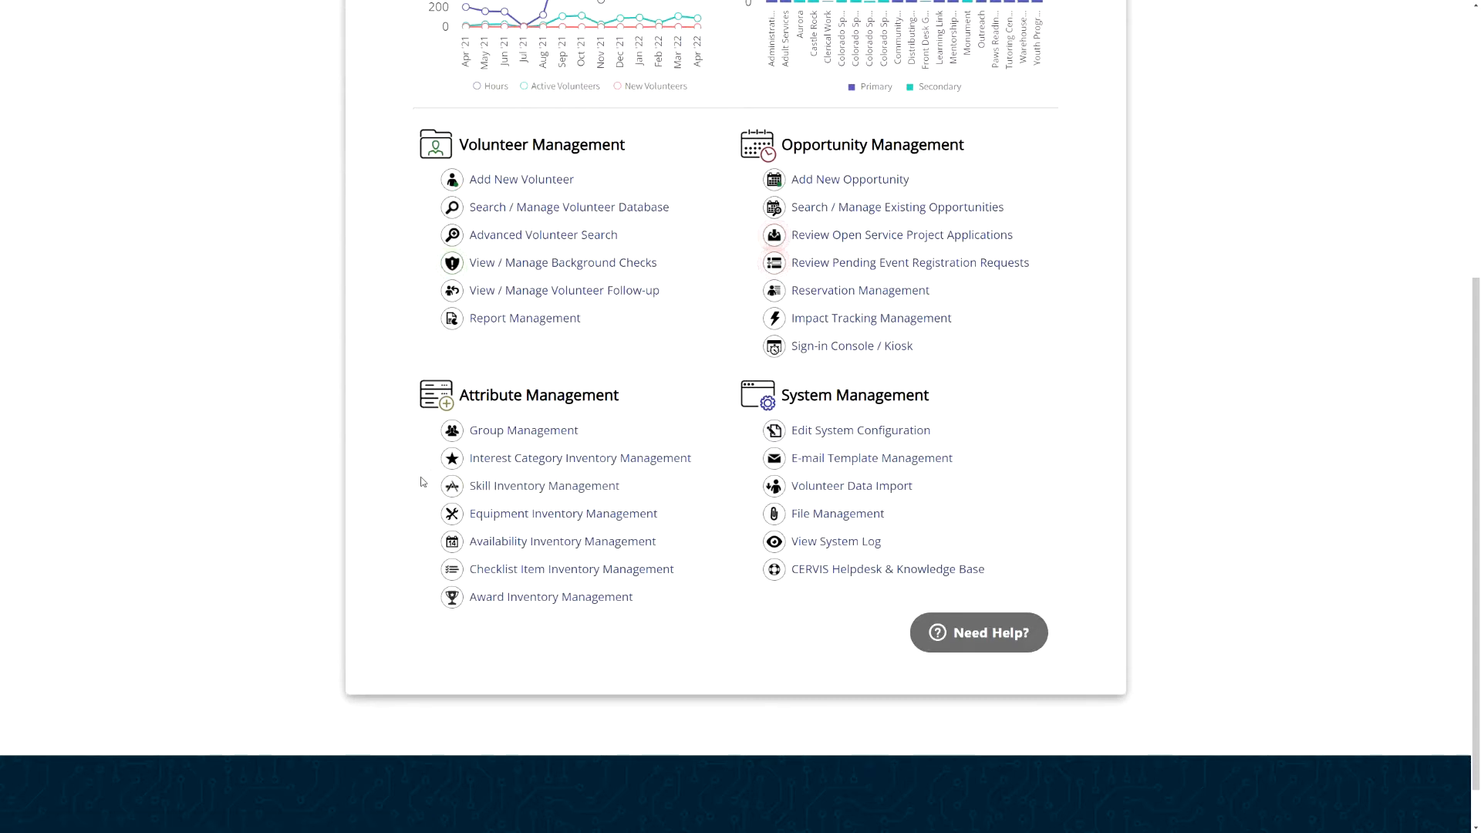
{"action": "left_click", "coordinate": [502, 489]}
{"action": "scroll", "coordinate": [594, 462], "scroll_direction": "down", "scroll_amount": 5}
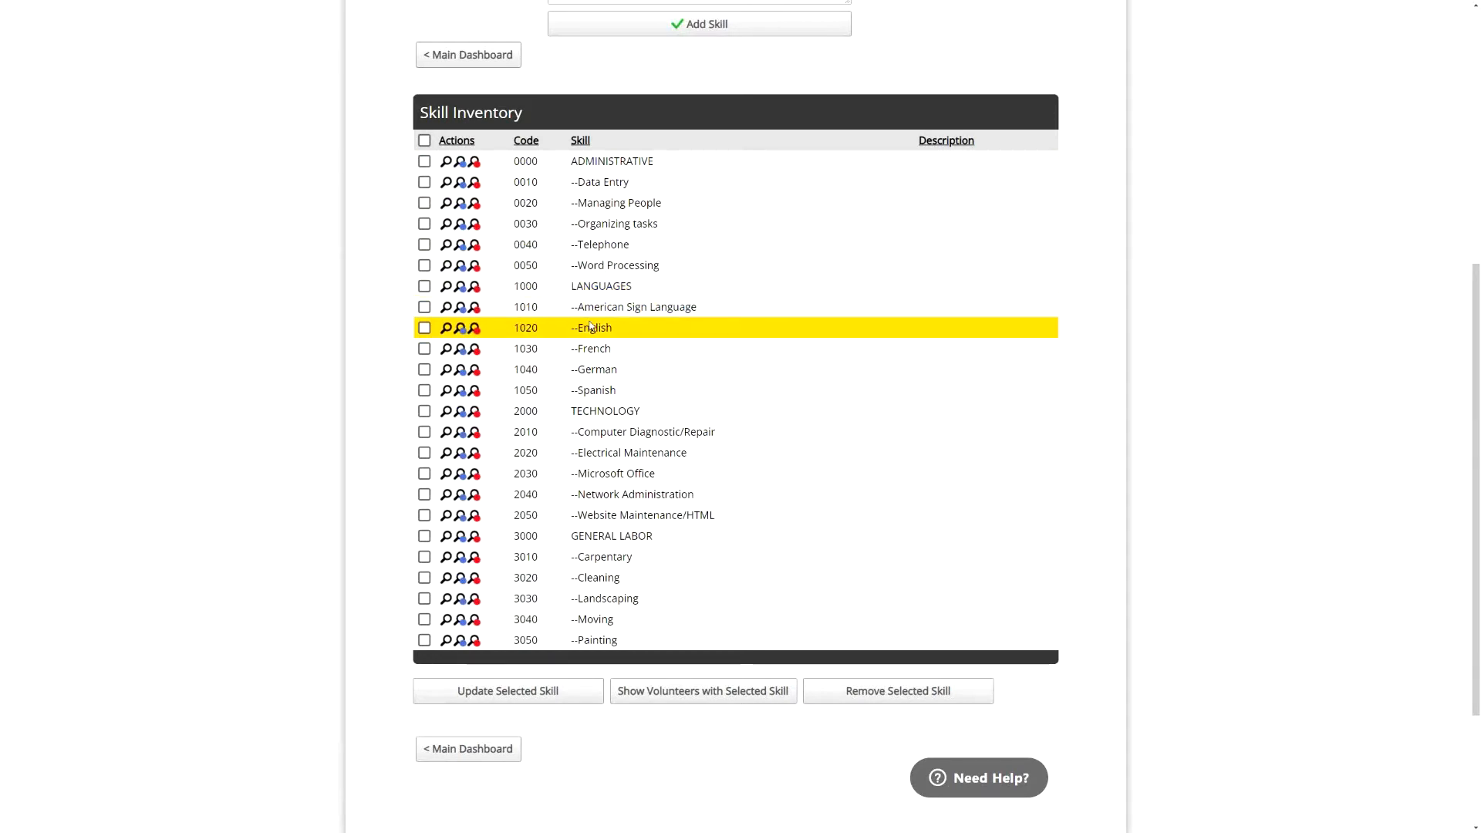
Step: Enter "LANGUAGES" as the new skill's name
{"action": "scroll", "coordinate": [590, 317], "scroll_direction": "up", "scroll_amount": 4}
{"action": "left_click", "coordinate": [595, 226]}
{"action": "type", "text": "LANGUAGES"}
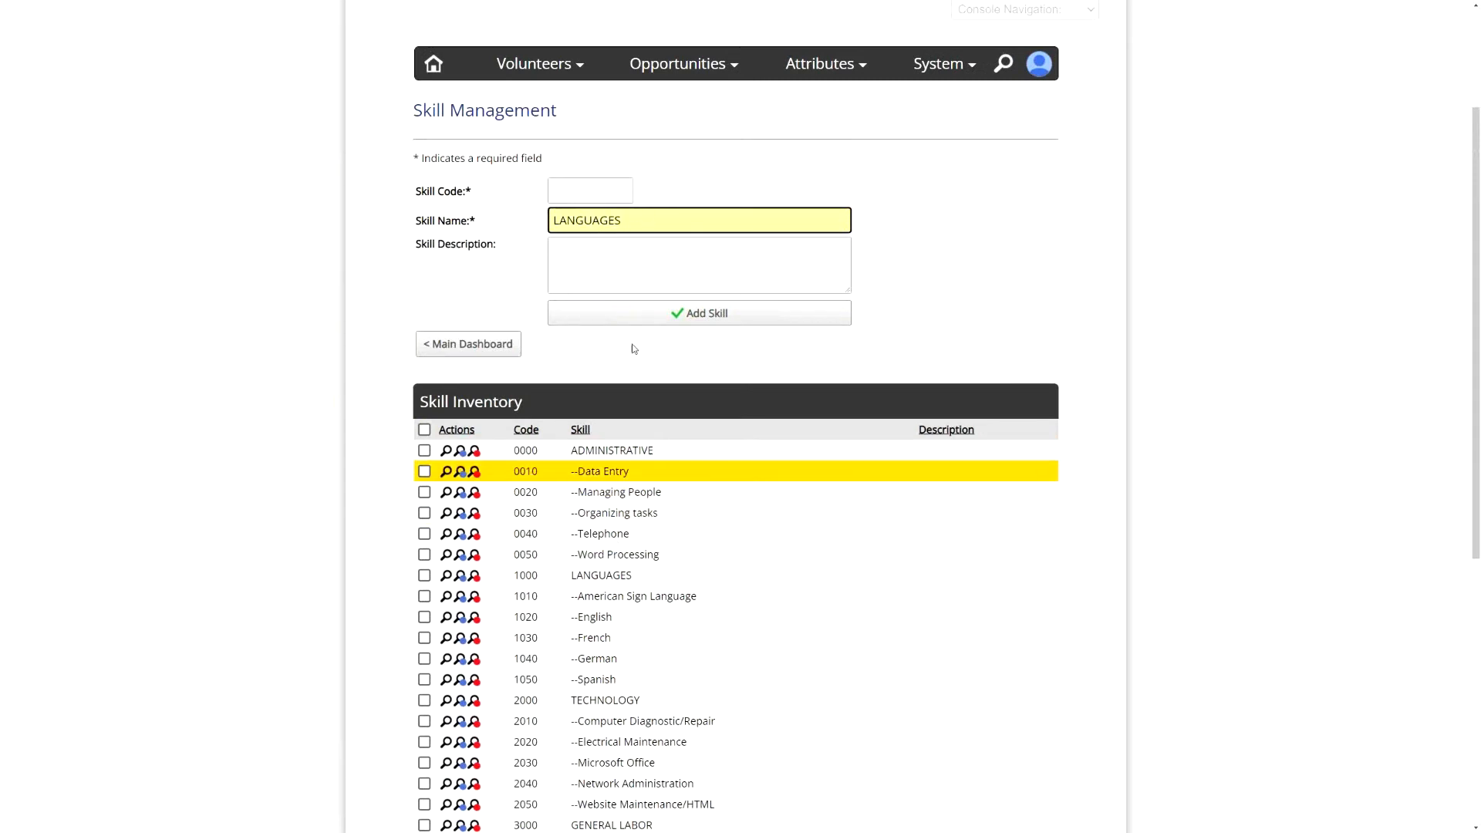
Step: Add a skill named "--Norwegian" with code 1045 and check its place in the skill inventory
{"action": "double_click", "coordinate": [575, 225]}
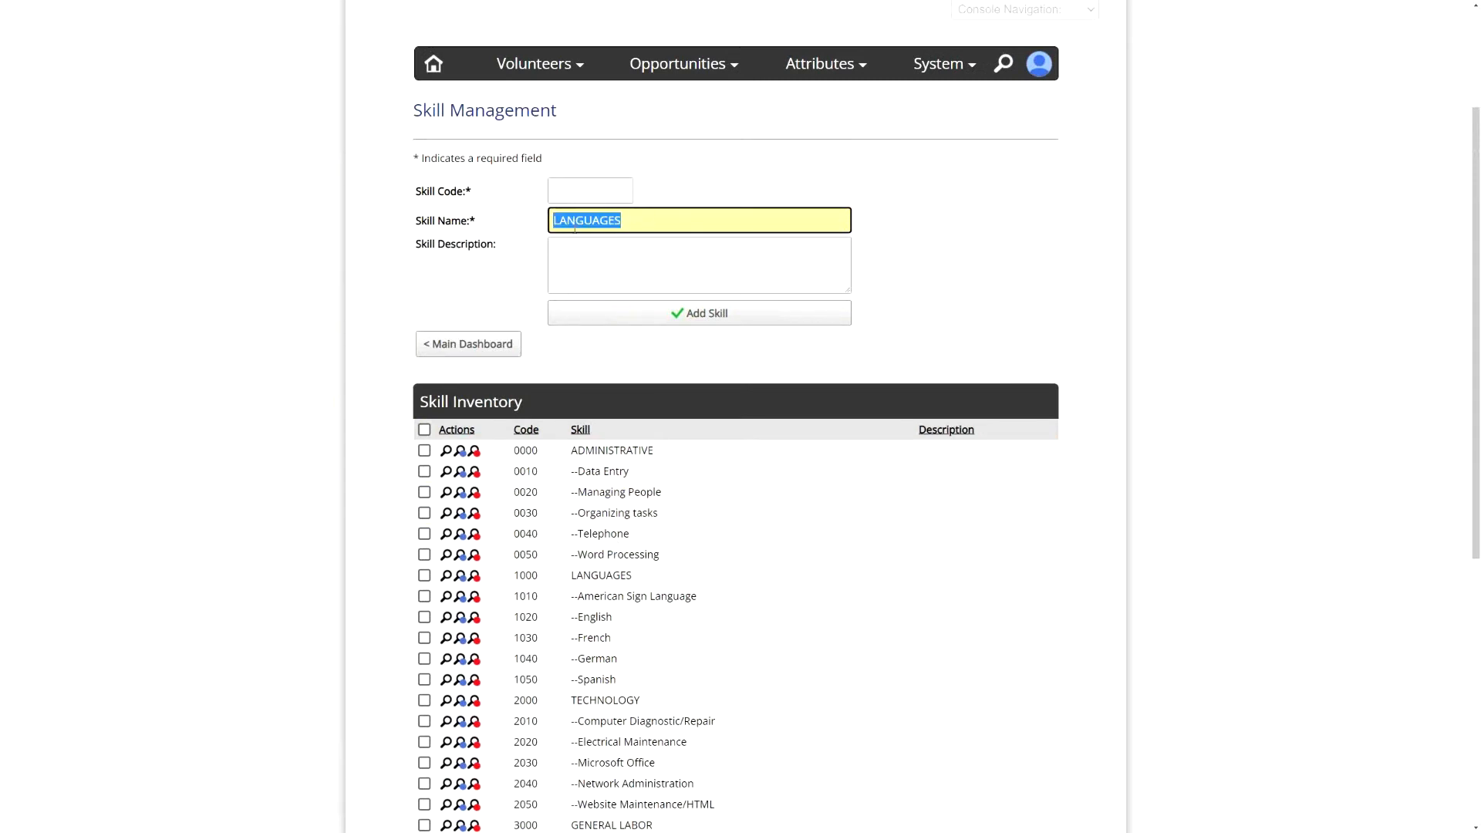
{"action": "key", "text": "BackSpace"}
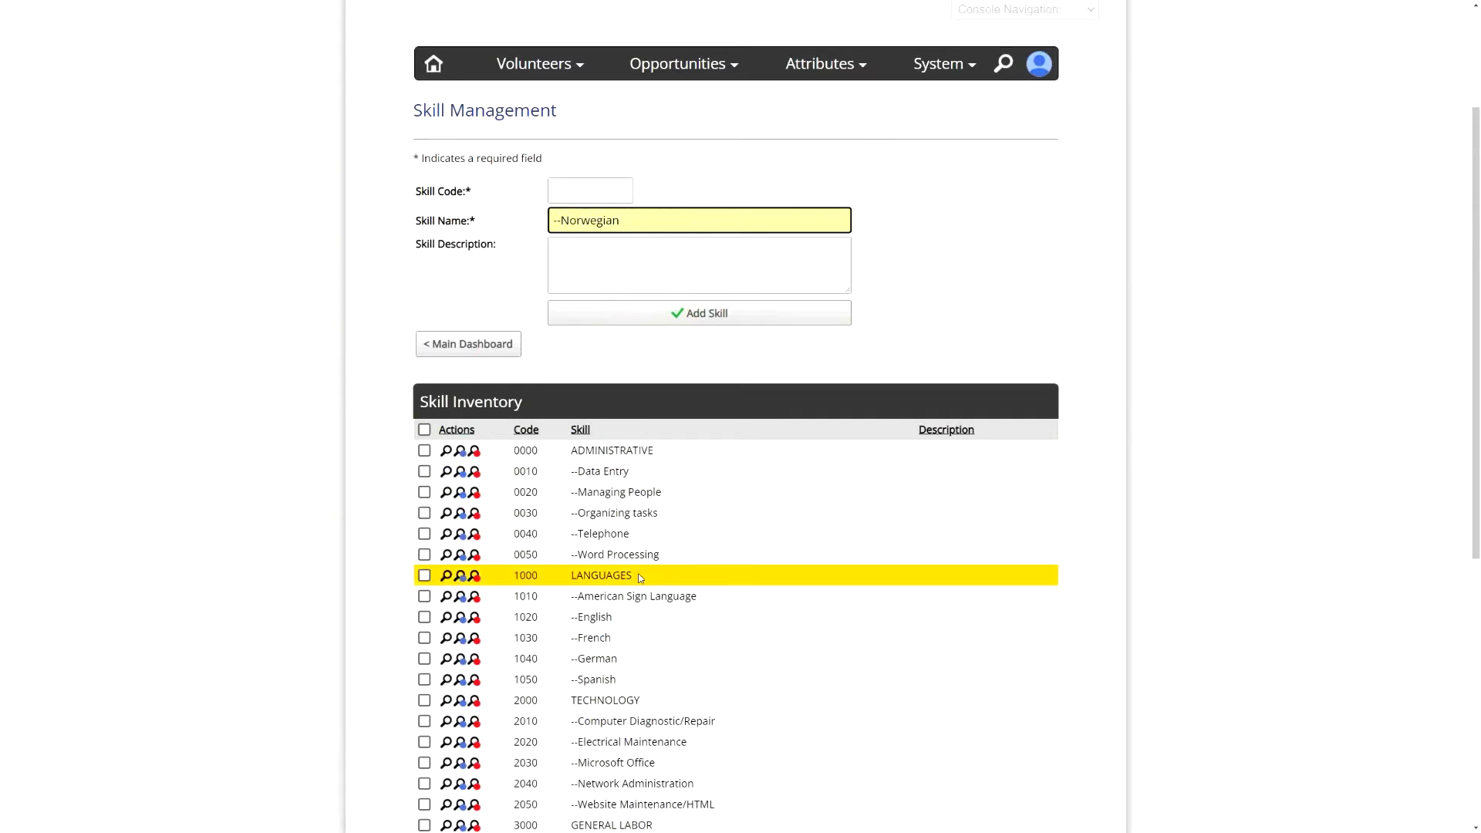
{"action": "left_click", "coordinate": [584, 182]}
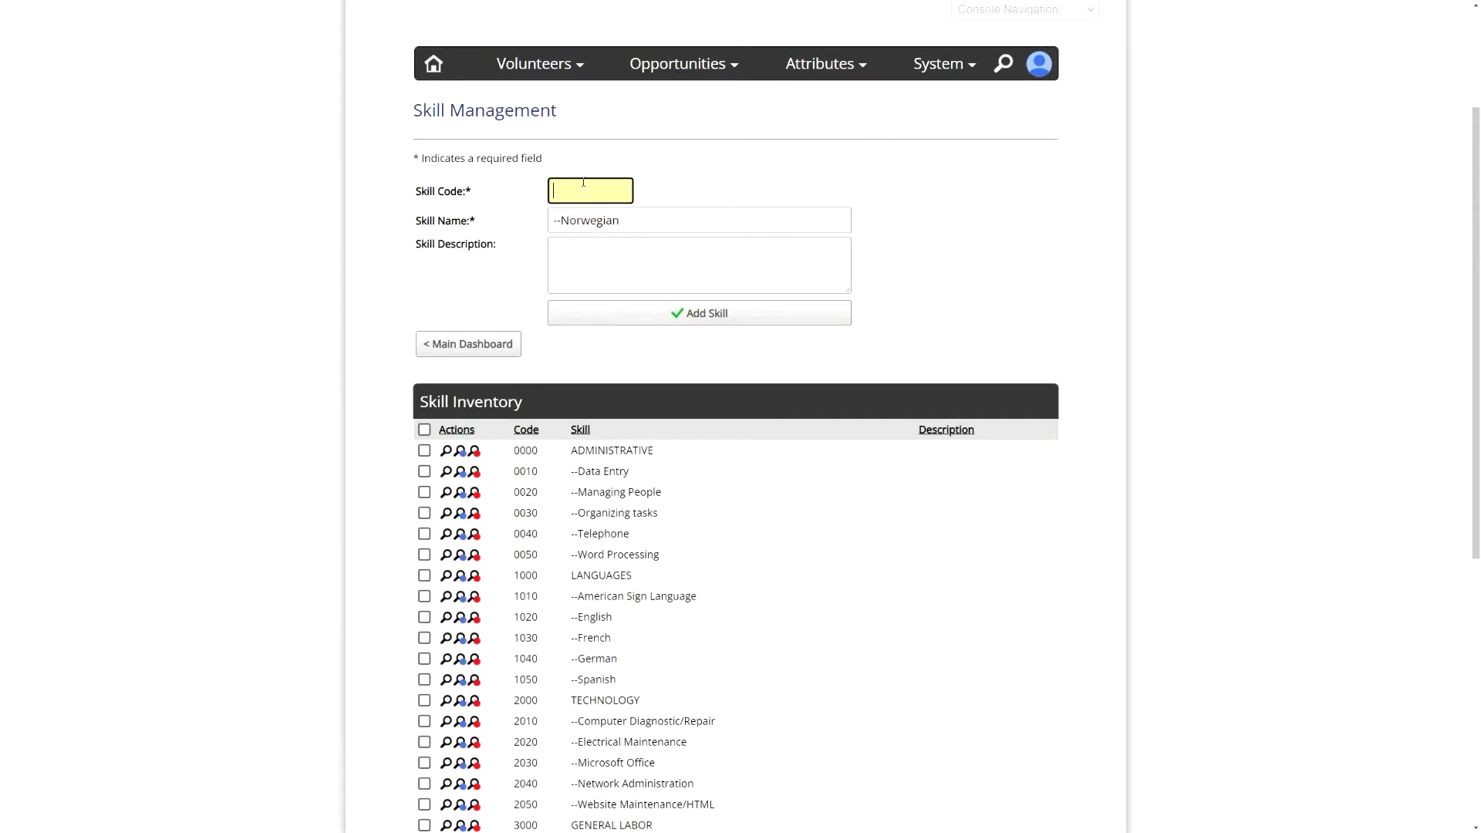
{"action": "double_click", "coordinate": [602, 190]}
{"action": "left_click", "coordinate": [631, 223]}
{"action": "left_click", "coordinate": [691, 316]}
{"action": "scroll", "coordinate": [601, 516], "scroll_direction": "down", "scroll_amount": 3}
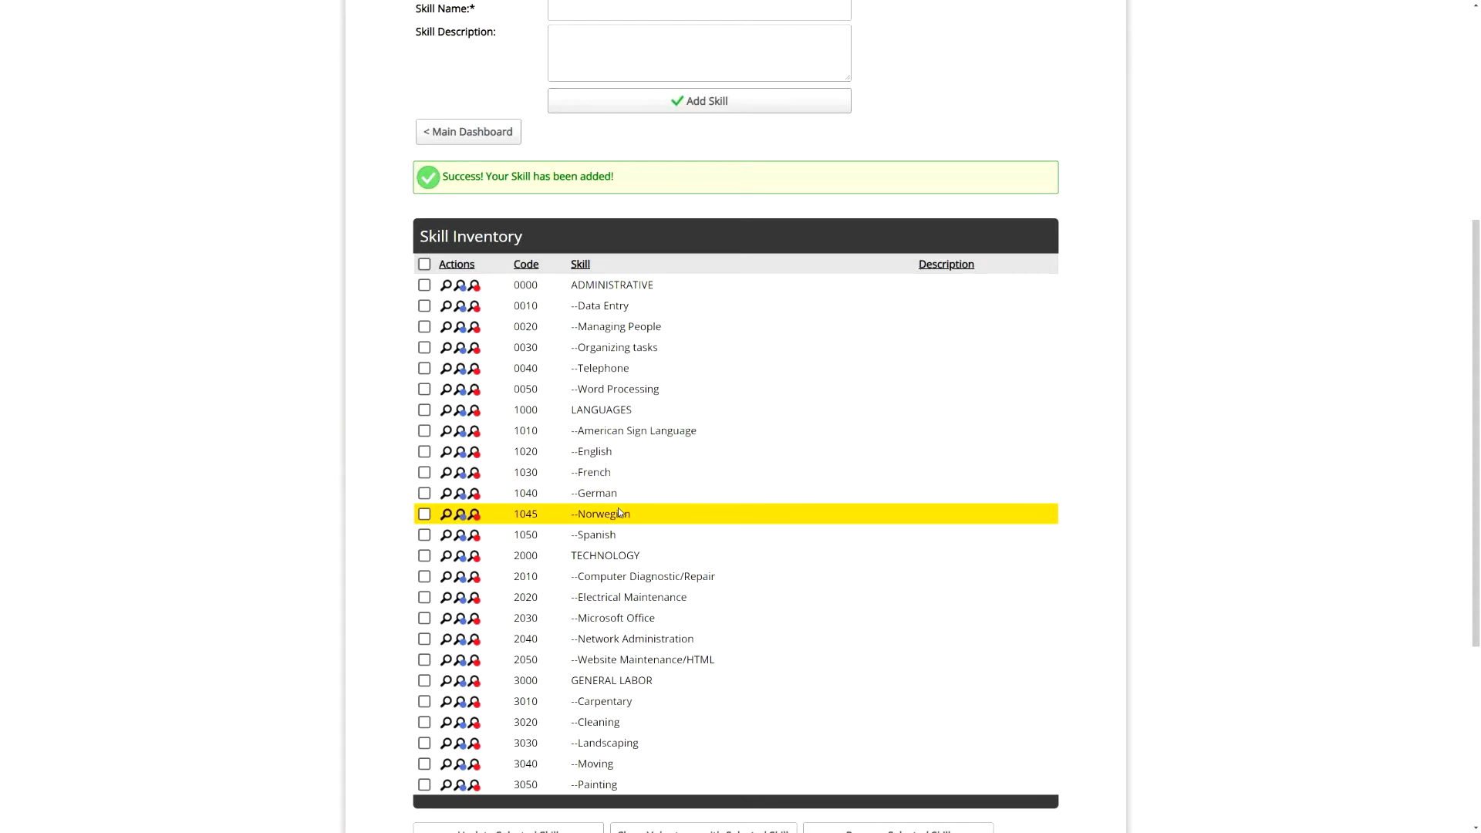
Step: List the volunteers who have the Spanish skill
{"action": "scroll", "coordinate": [612, 538], "scroll_direction": "down", "scroll_amount": 2}
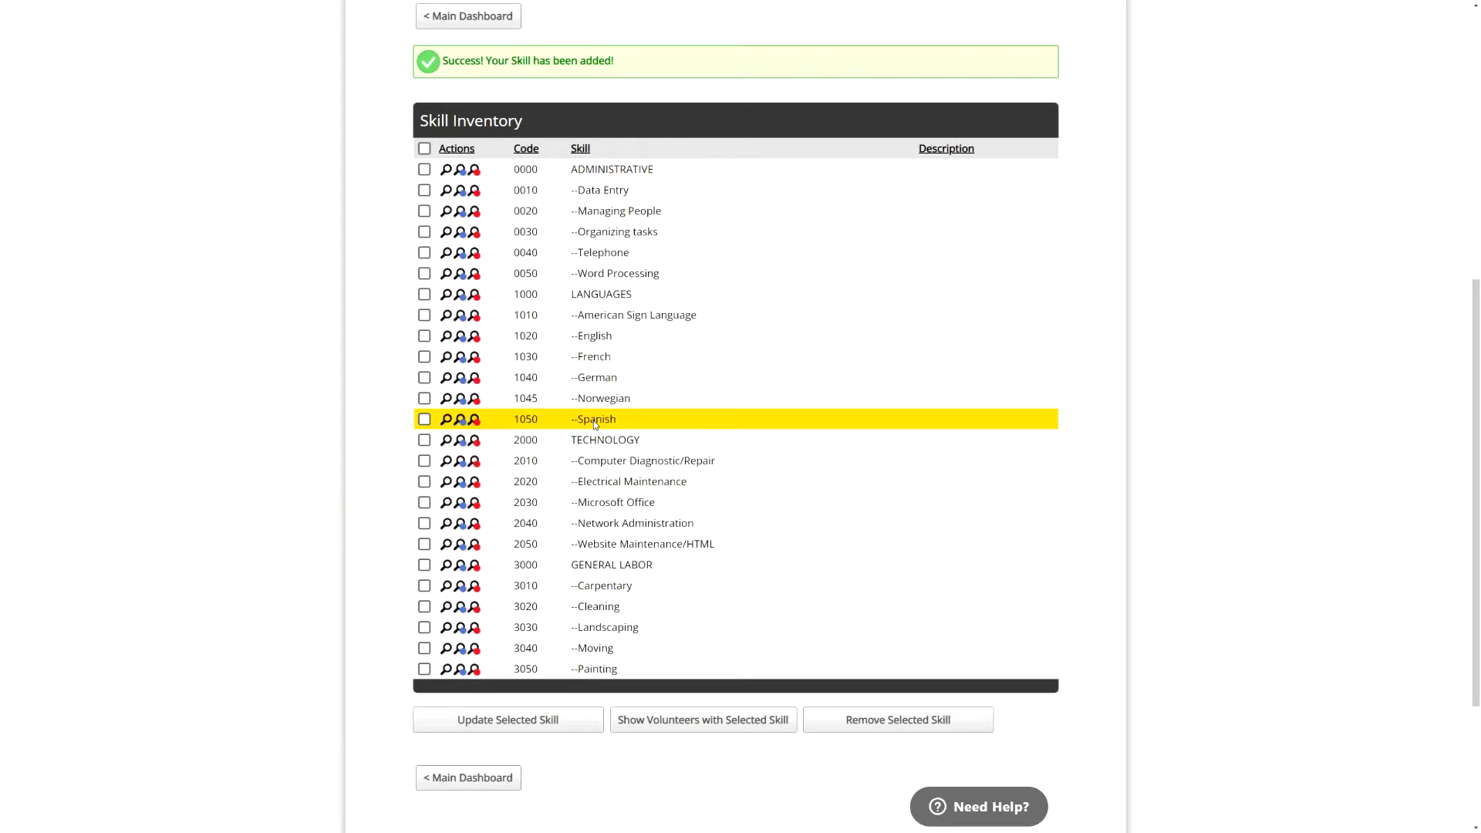
{"action": "left_click", "coordinate": [446, 422]}
{"action": "scroll", "coordinate": [658, 414], "scroll_direction": "down", "scroll_amount": 6}
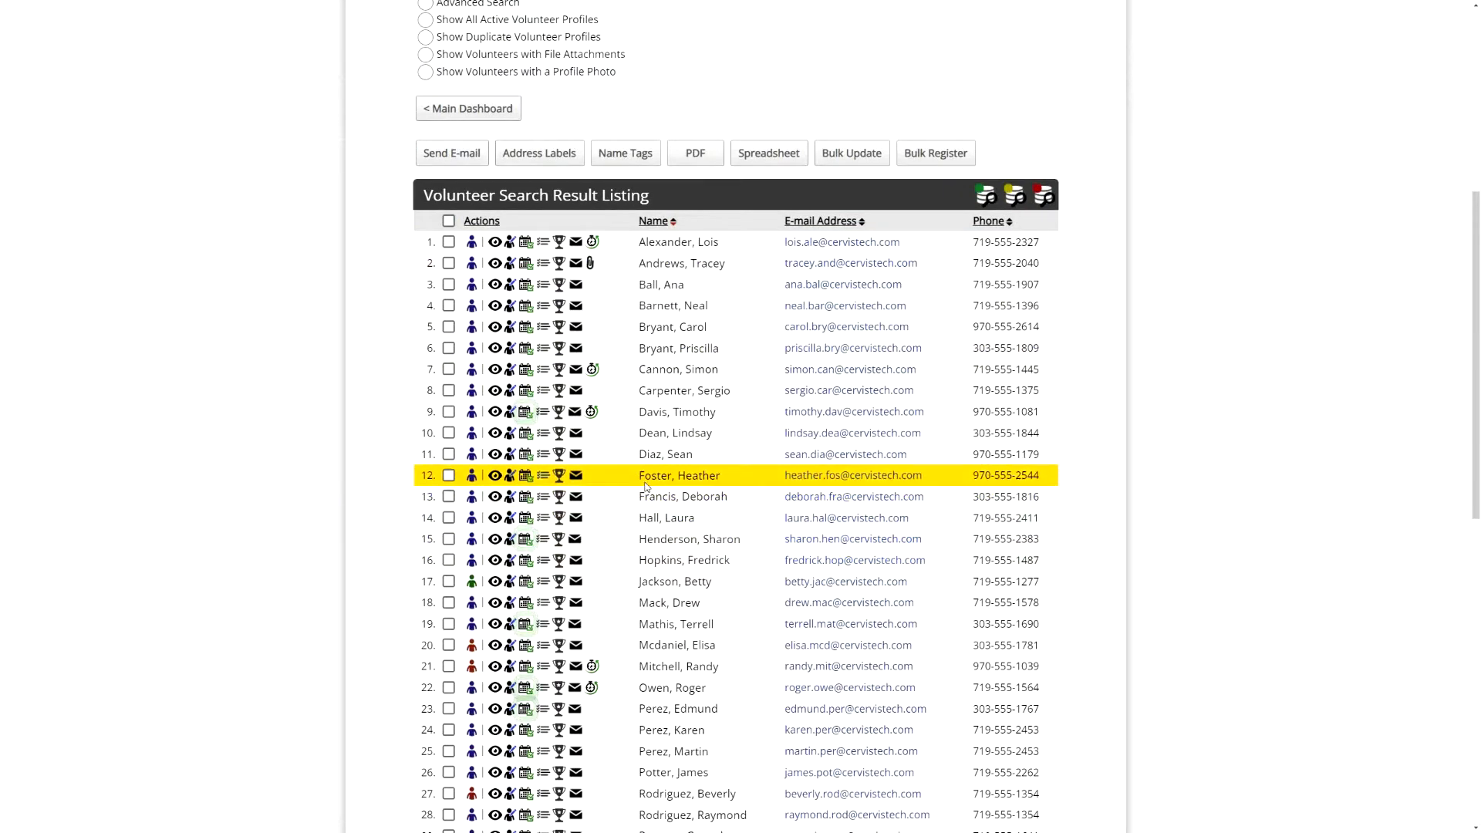
Step: Select all volunteers in the search results and clear the selection again
{"action": "left_click", "coordinate": [448, 221]}
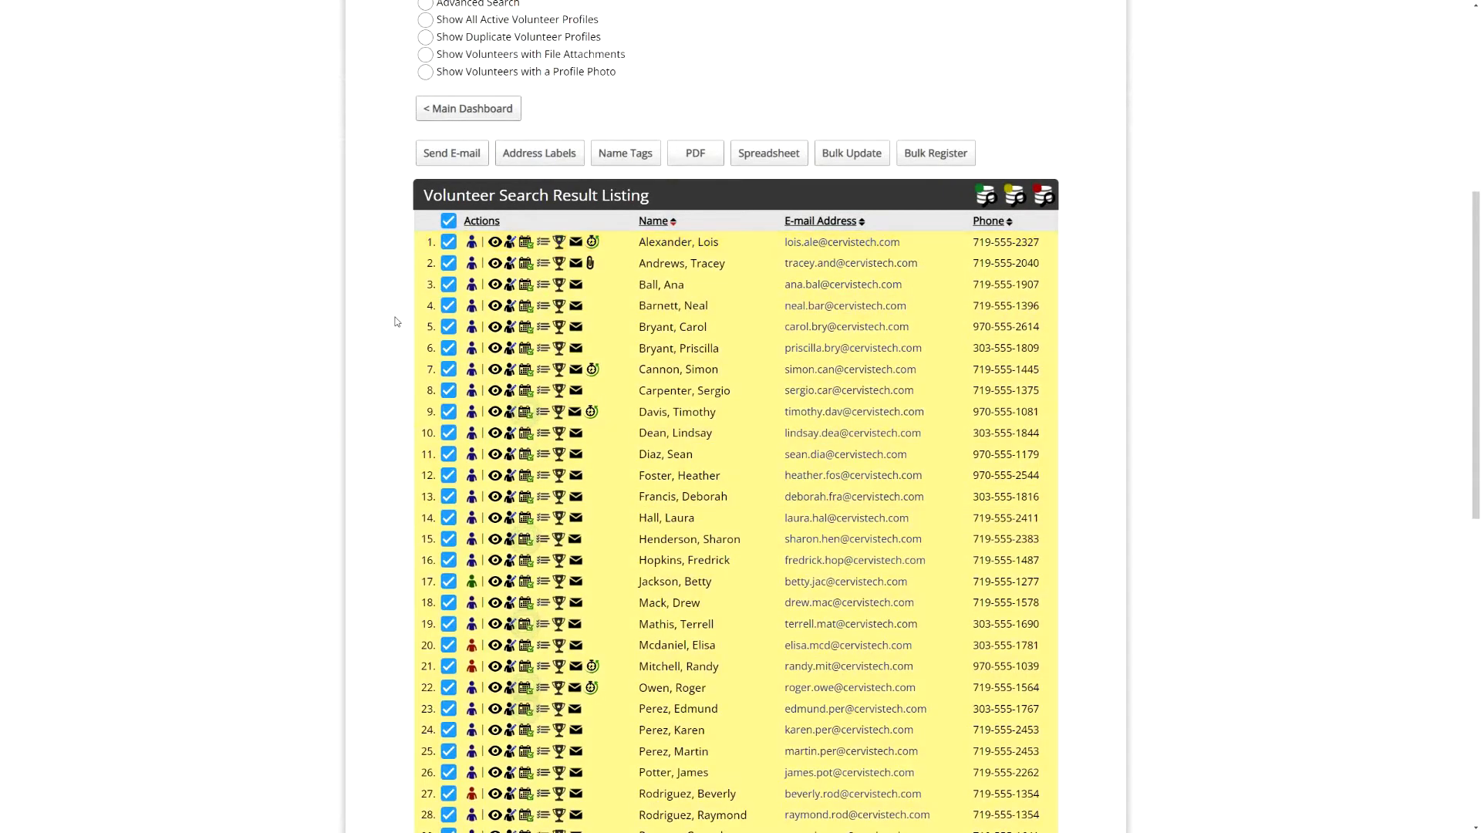
{"action": "scroll", "coordinate": [450, 232], "scroll_direction": "up", "scroll_amount": 3}
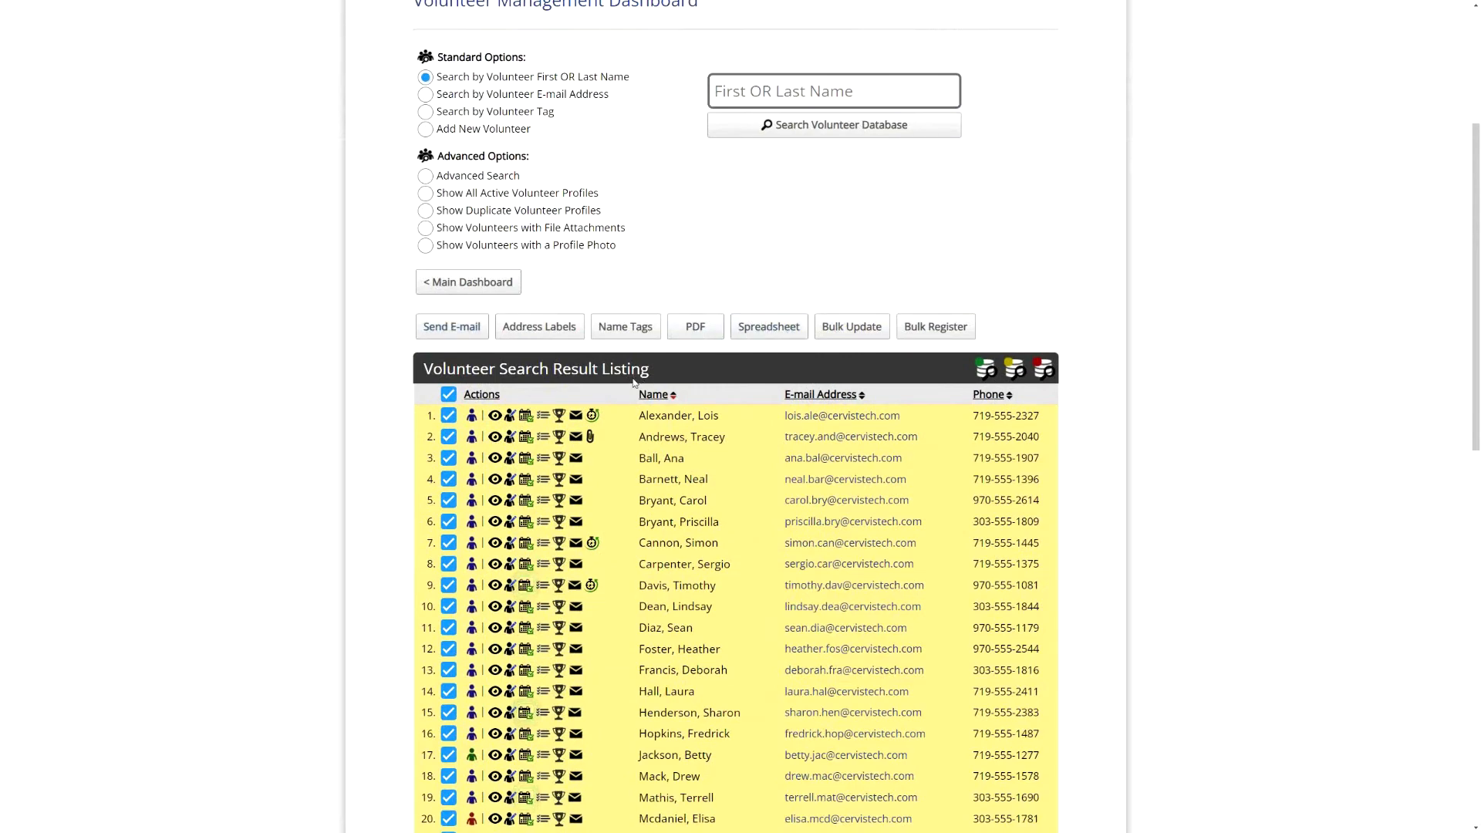
{"action": "left_click", "coordinate": [449, 394]}
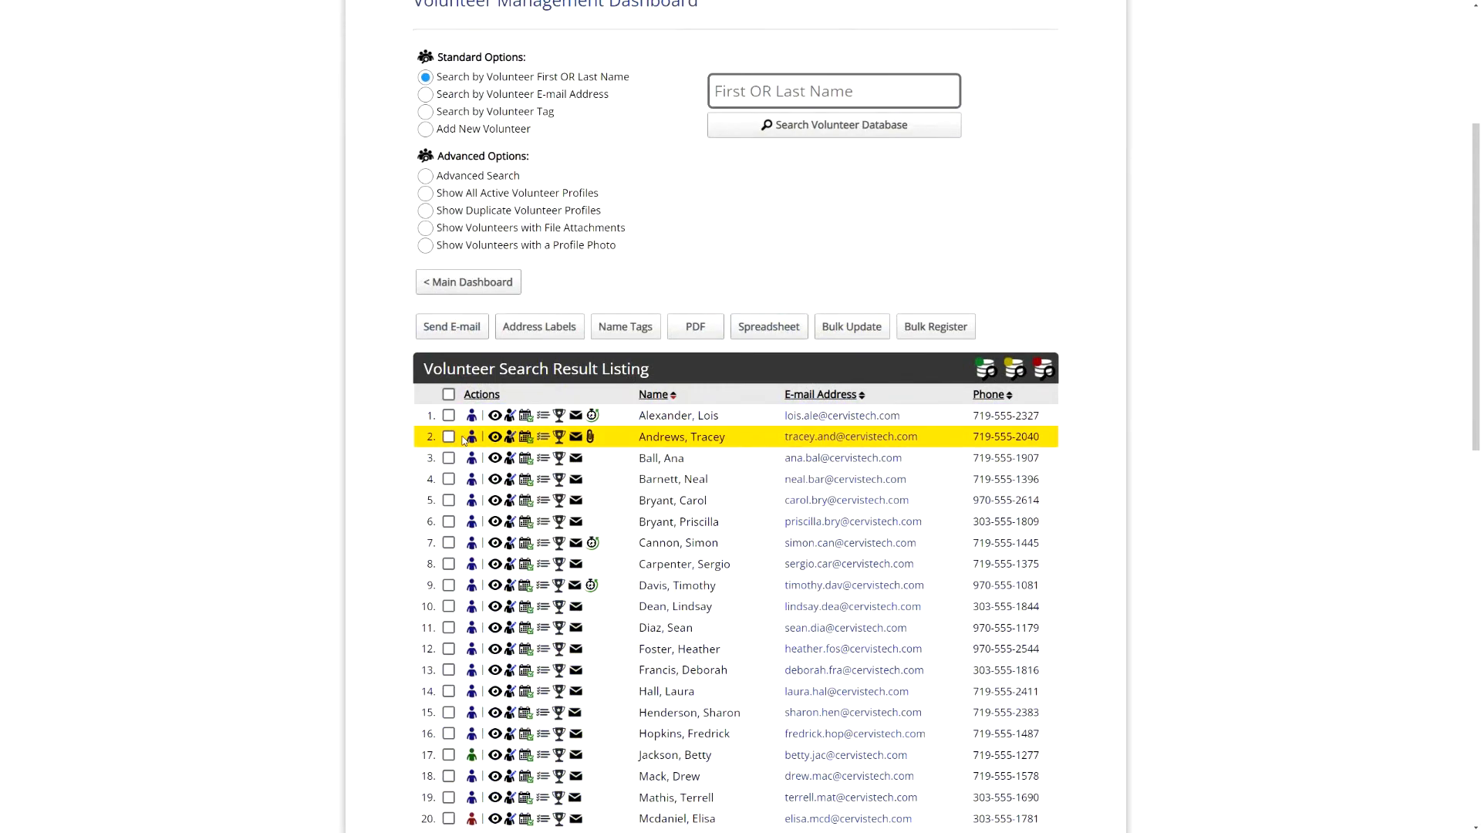
Step: Open report management and set the custom participation report's volunteer query to Previous Volunteer Search
{"action": "scroll", "coordinate": [455, 437], "scroll_direction": "up", "scroll_amount": 3}
{"action": "mouse_move", "coordinate": [533, 246]}
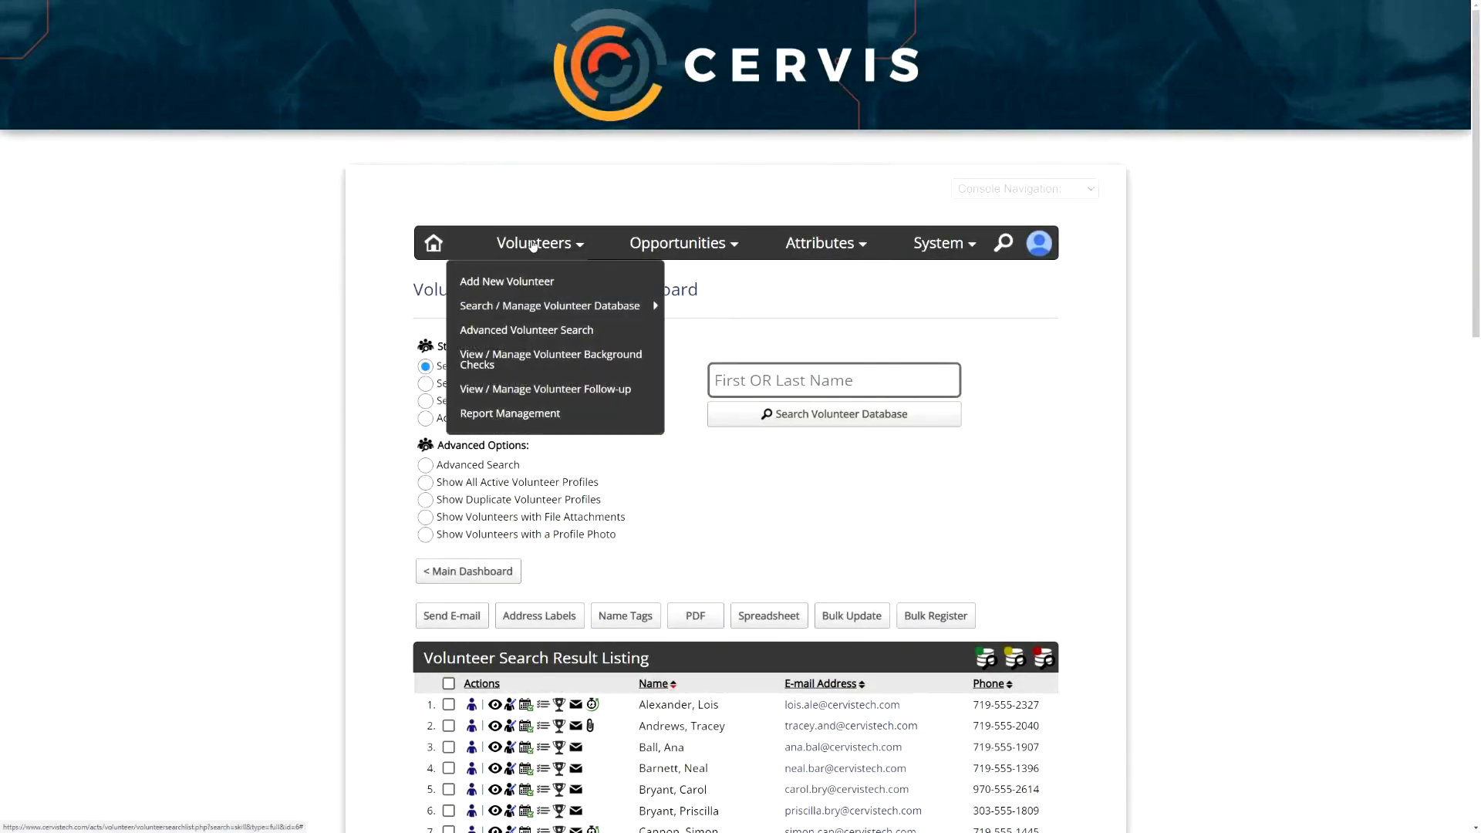
{"action": "left_click", "coordinate": [511, 414]}
{"action": "left_click_drag", "start_coordinate": [433, 254], "coordinate": [579, 254]}
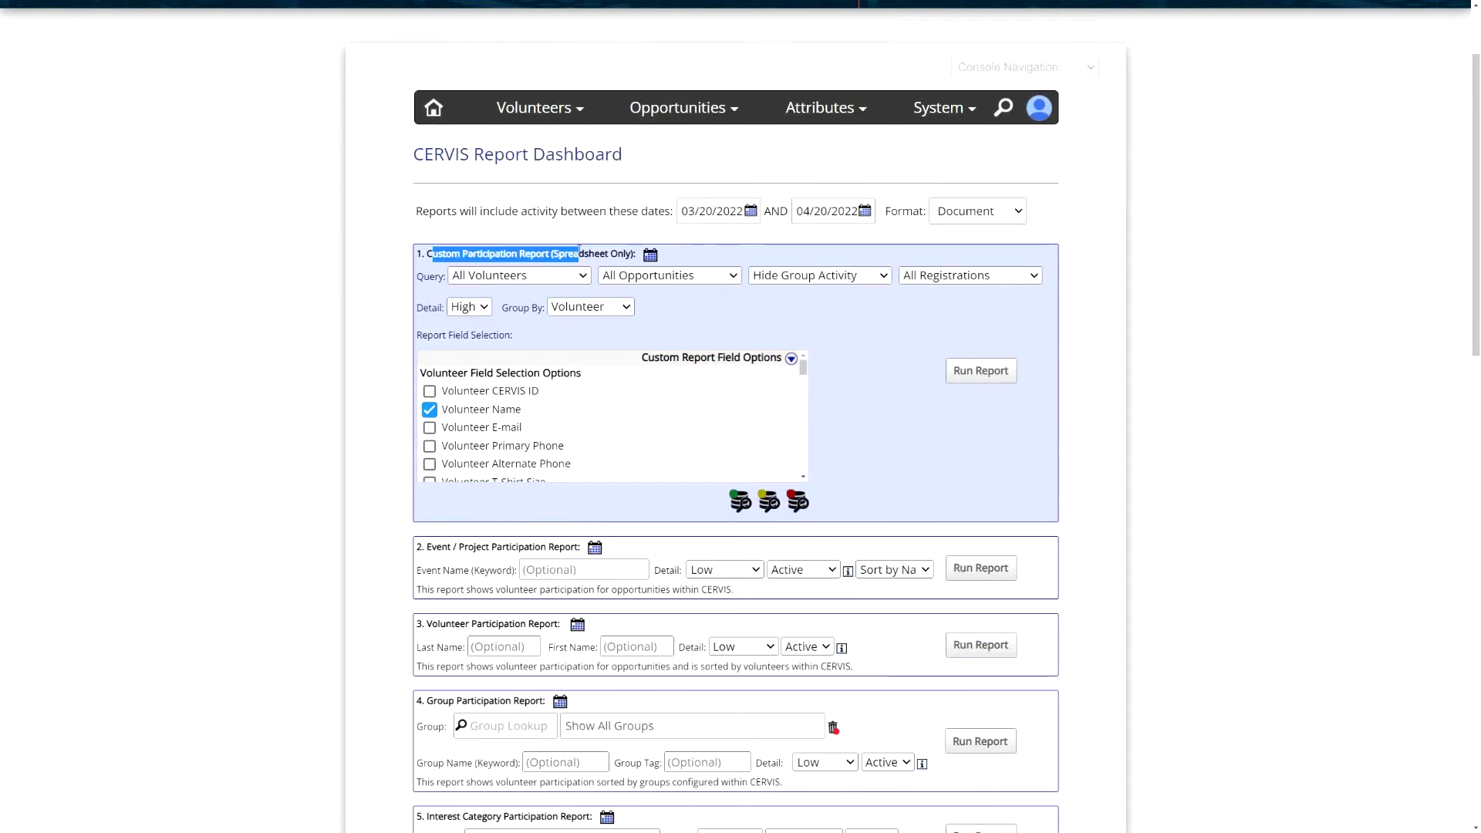
{"action": "left_click", "coordinate": [532, 277]}
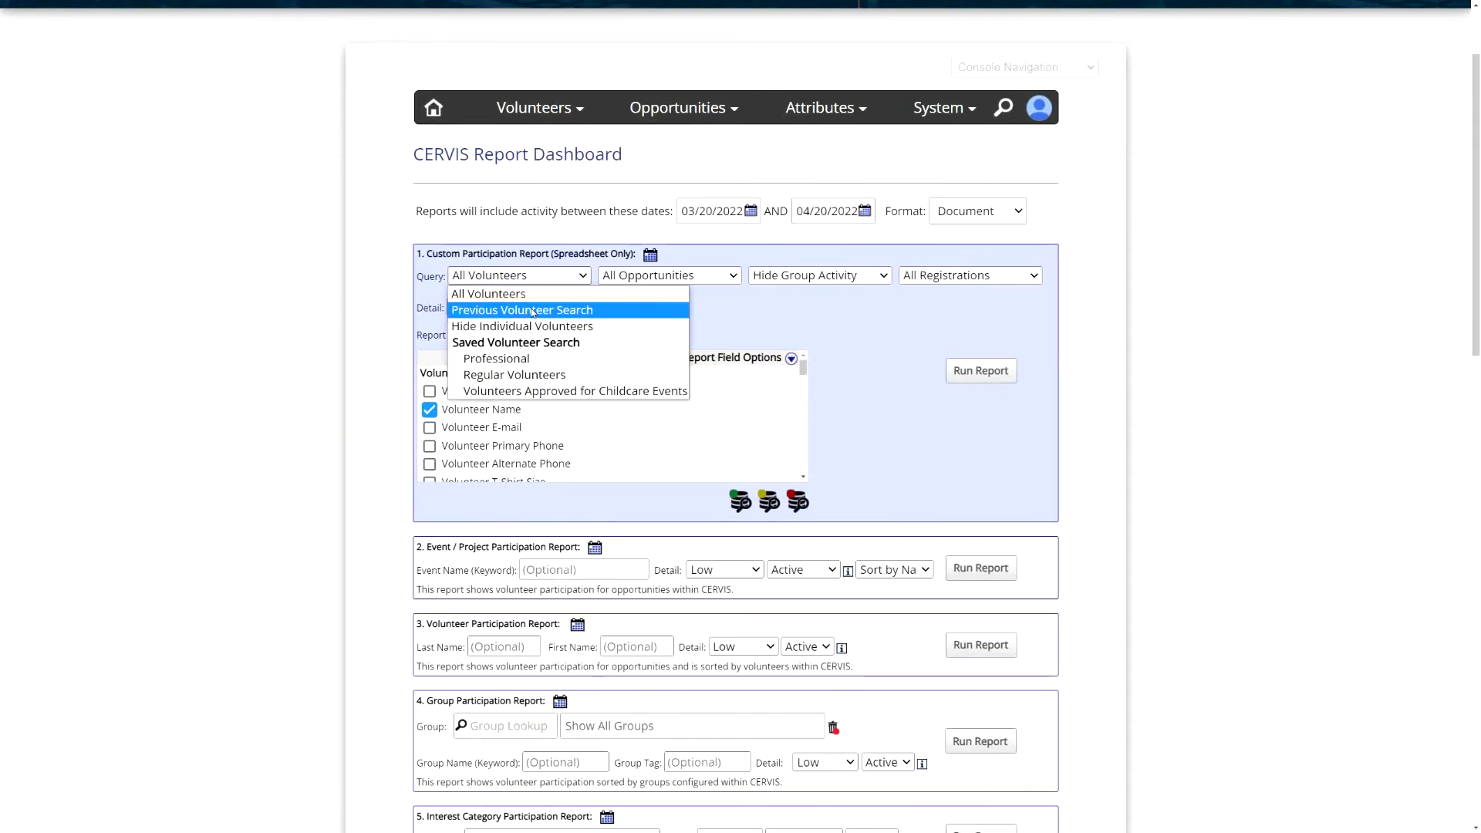
{"action": "left_click", "coordinate": [532, 311]}
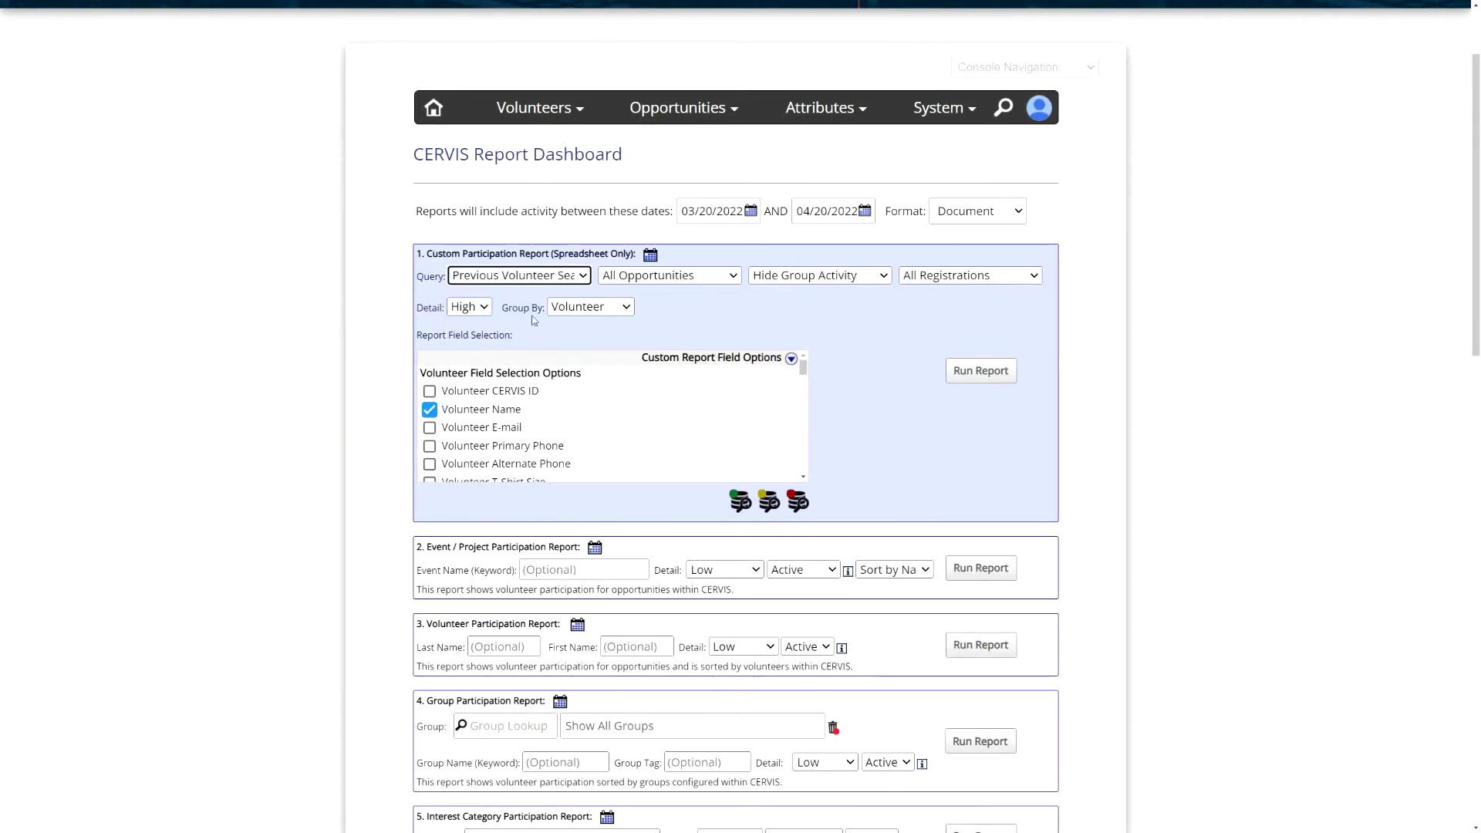
{"action": "left_click", "coordinate": [503, 214]}
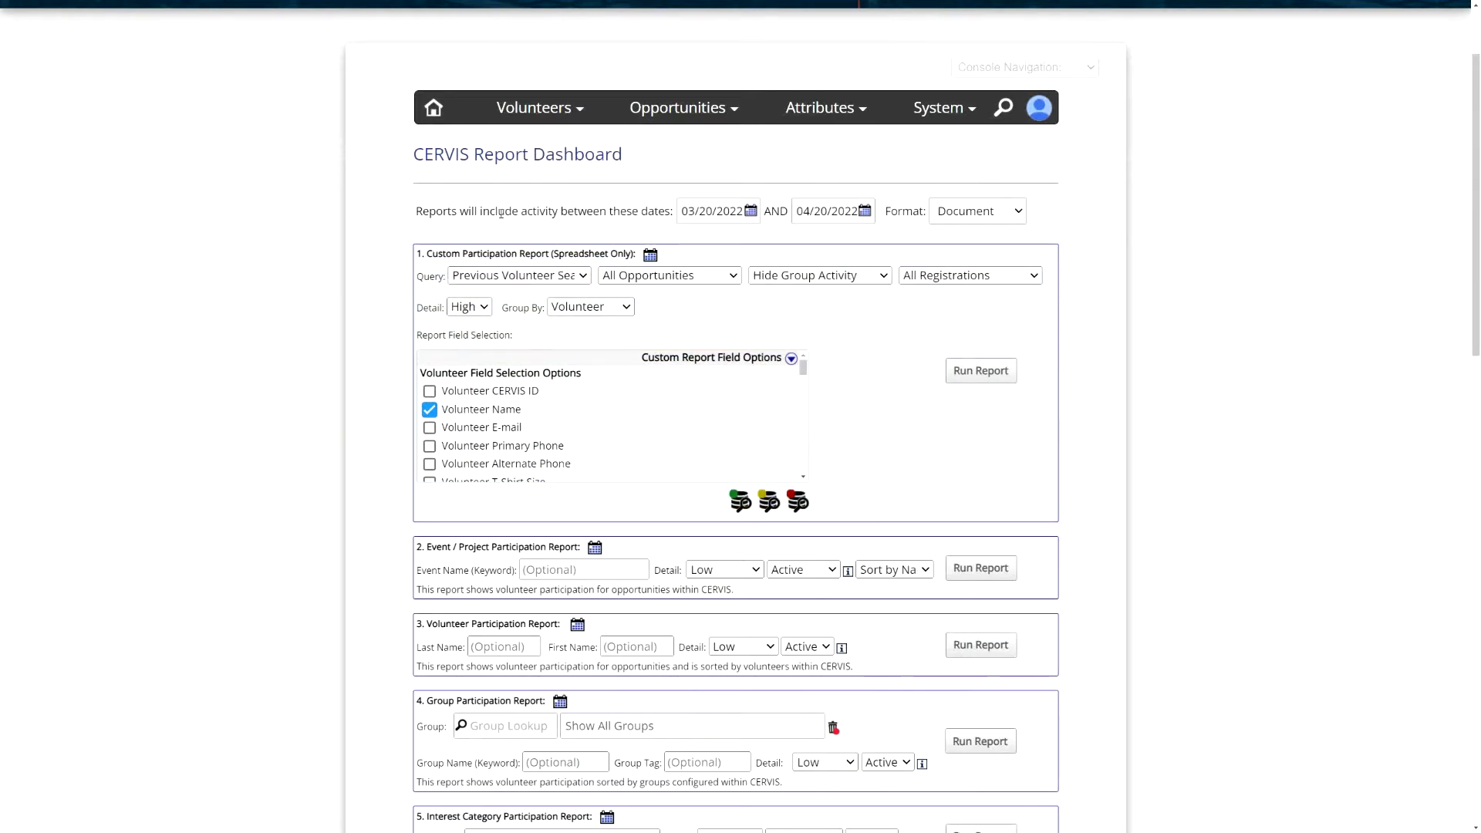
Step: Go back through the main dashboard to skill inventory management and view the full list of skills
{"action": "left_click", "coordinate": [432, 110]}
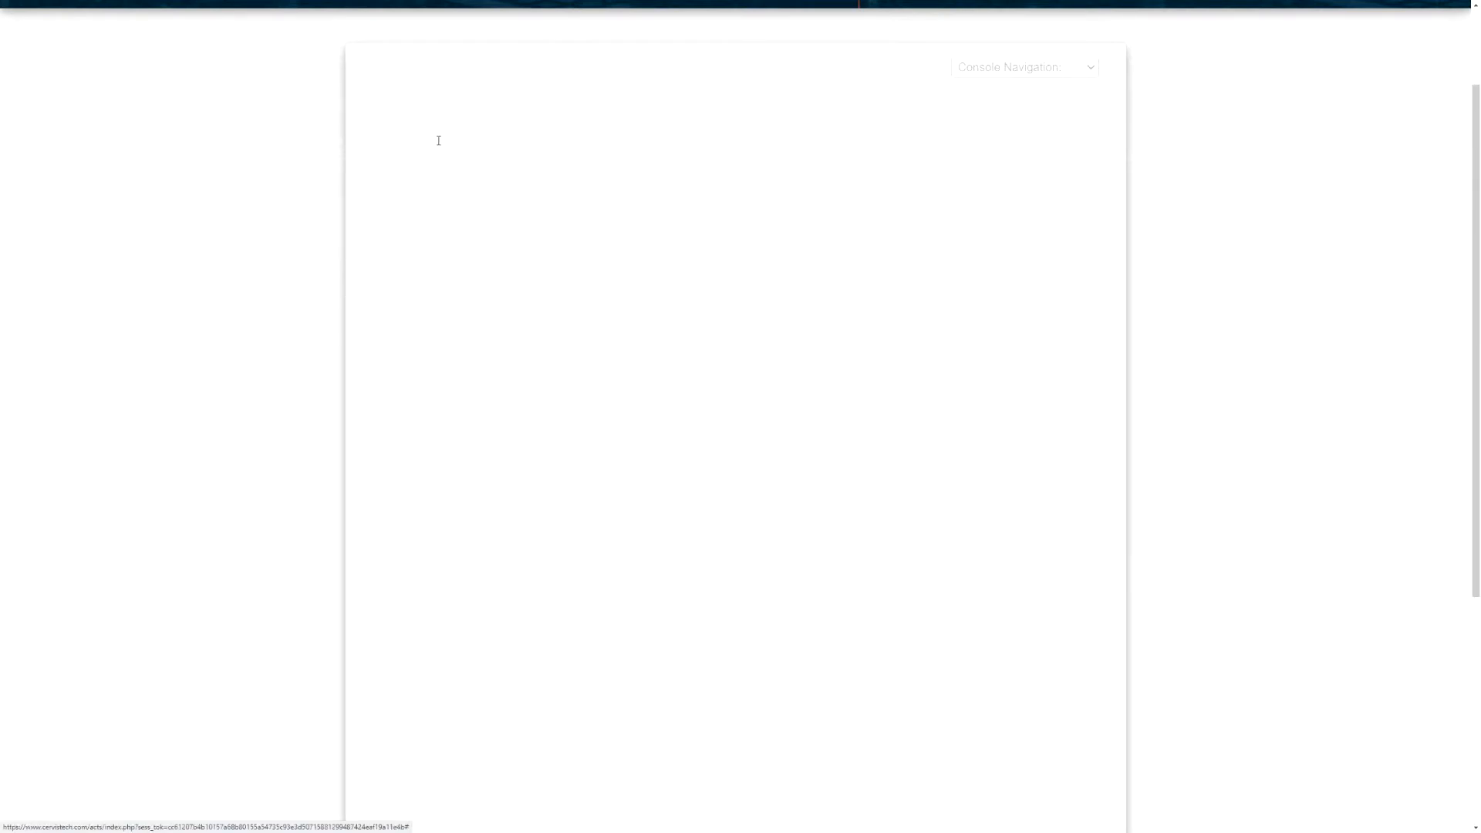
{"action": "scroll", "coordinate": [397, 512], "scroll_direction": "down", "scroll_amount": 4}
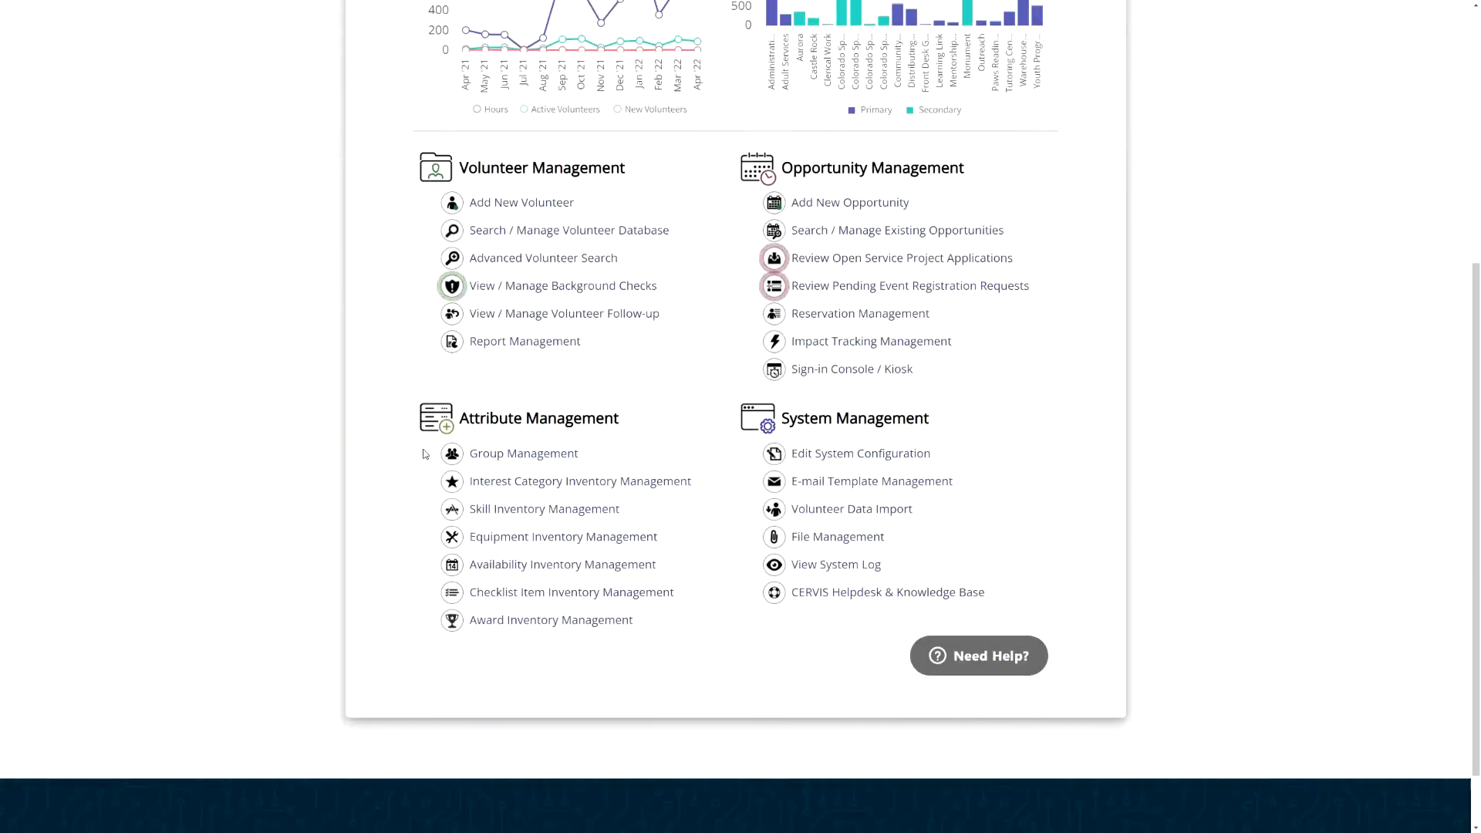
{"action": "scroll", "coordinate": [500, 437], "scroll_direction": "down", "scroll_amount": 1}
{"action": "left_click", "coordinate": [500, 437]}
{"action": "scroll", "coordinate": [501, 456], "scroll_direction": "down", "scroll_amount": 3}
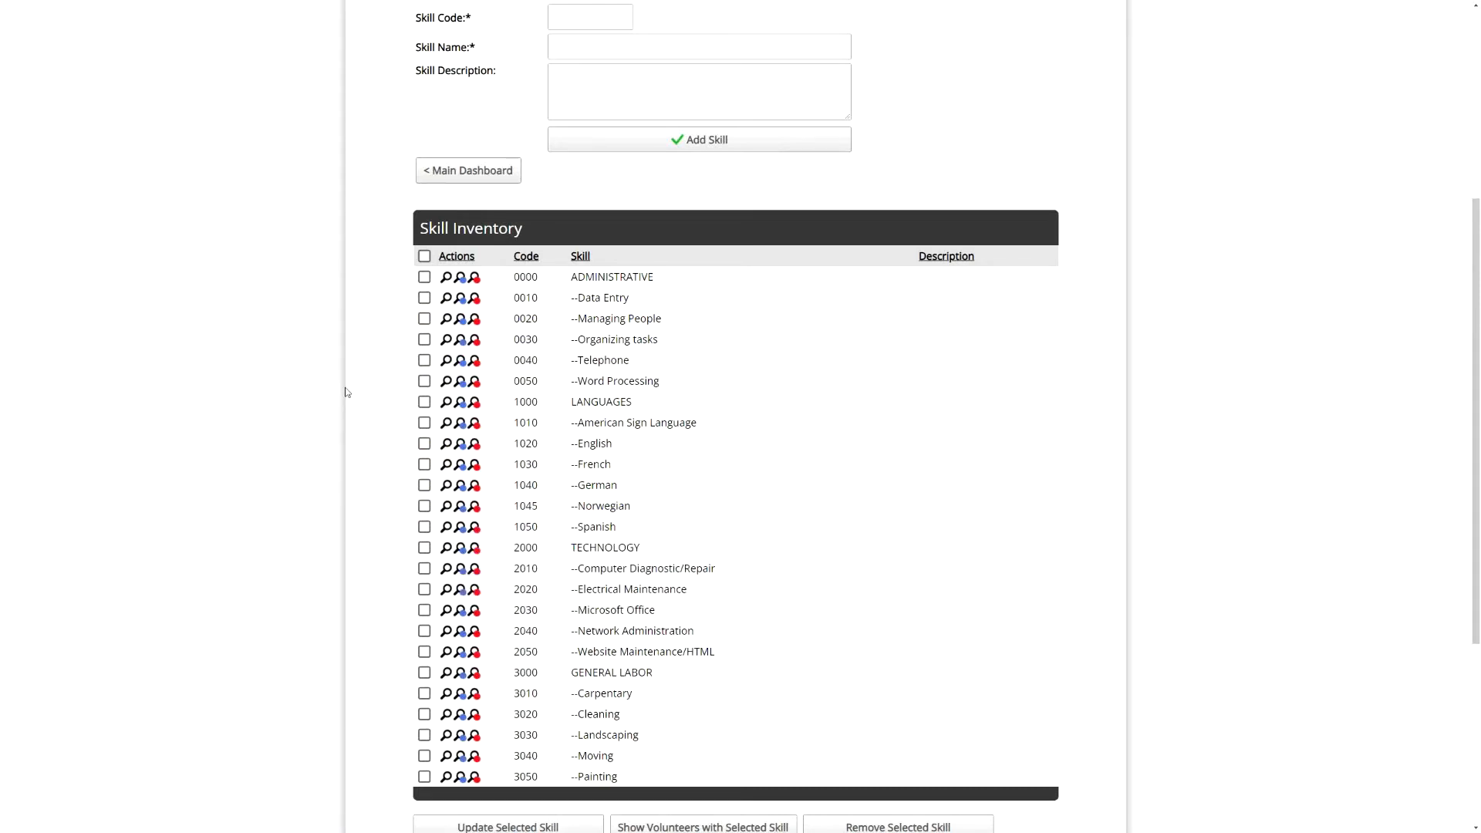
{"action": "scroll", "coordinate": [357, 404], "scroll_direction": "down", "scroll_amount": 2}
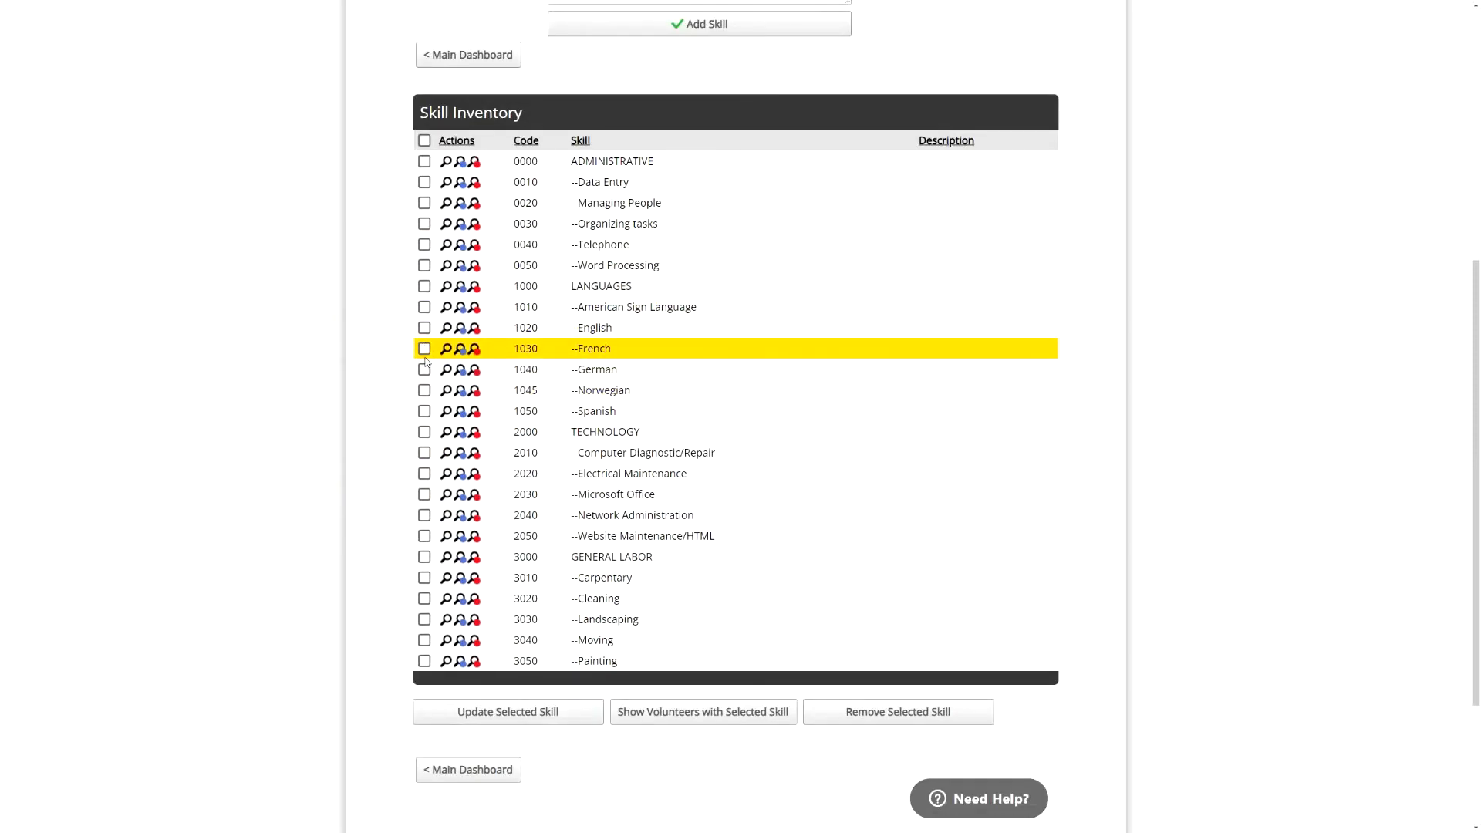
Step: Select the American Sign Language, French, German, Norwegian and Spanish skills in the skill inventory
{"action": "left_click", "coordinate": [423, 307]}
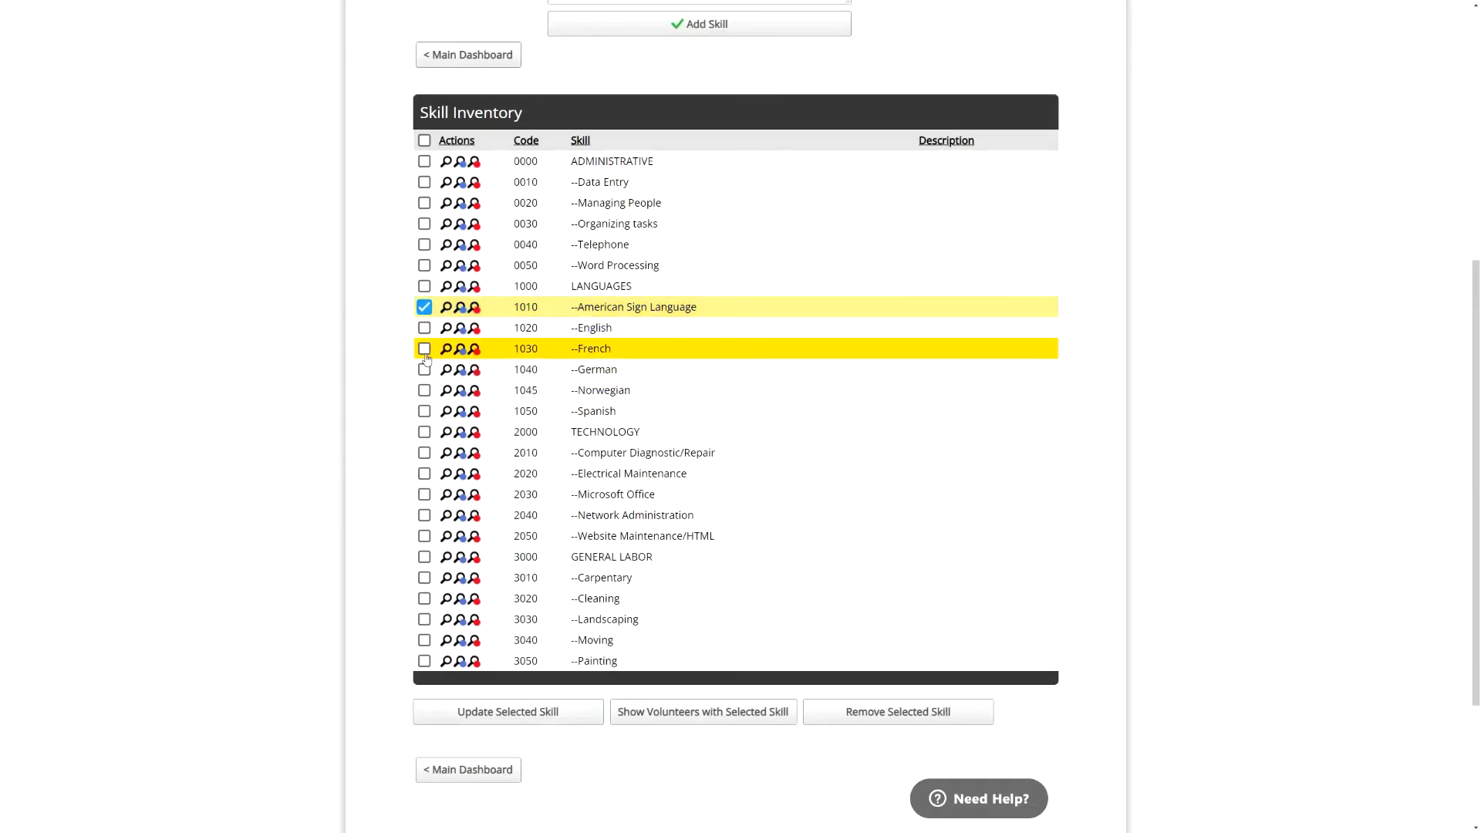
{"action": "left_click", "coordinate": [425, 349]}
{"action": "left_click", "coordinate": [424, 369]}
{"action": "left_click", "coordinate": [424, 390]}
{"action": "left_click", "coordinate": [424, 411]}
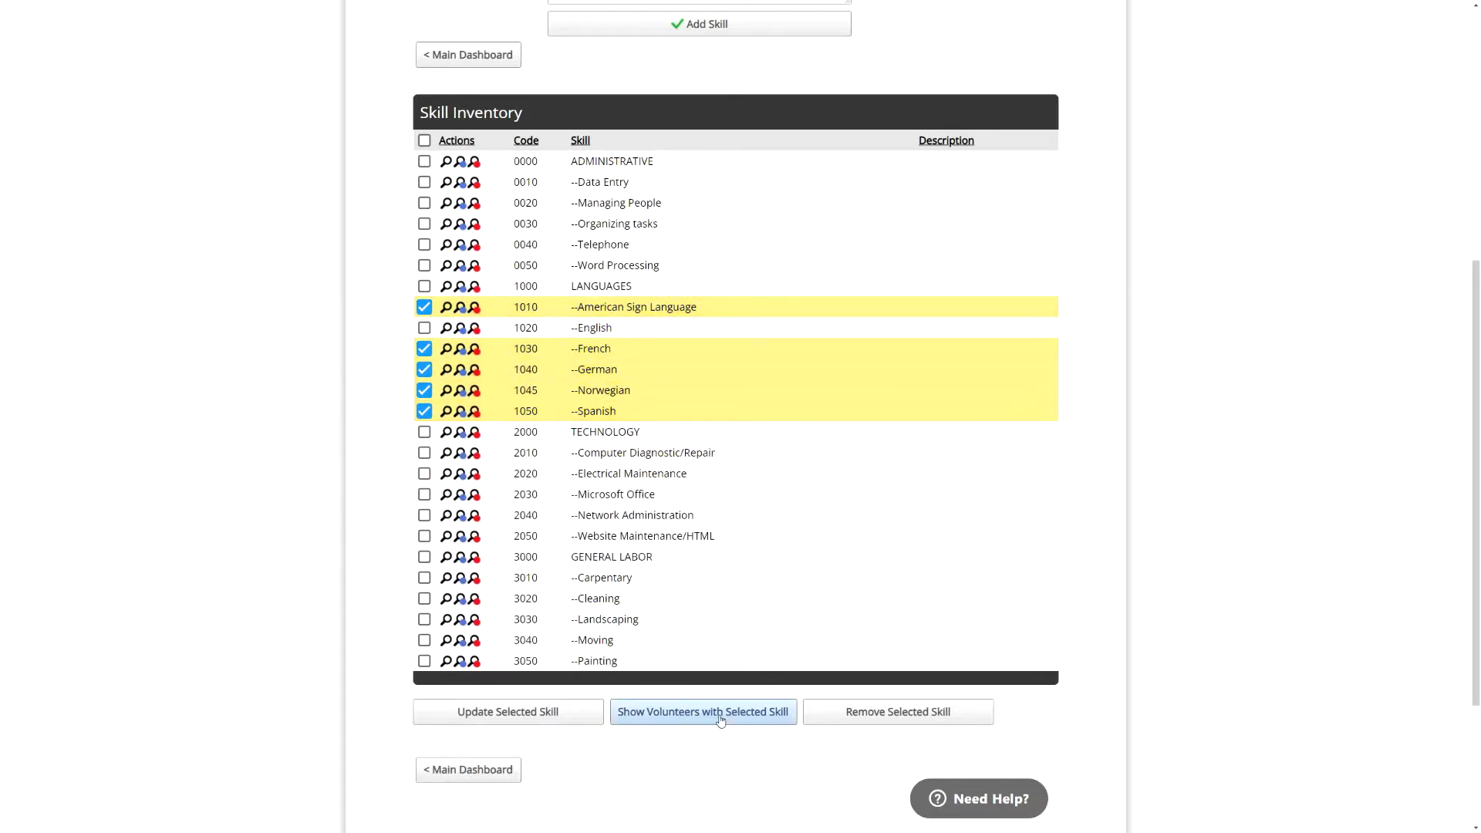
Step: Open the advanced volunteer search and select Spanish in the volunteer skill options
{"action": "scroll", "coordinate": [635, 336], "scroll_direction": "up", "scroll_amount": 6}
{"action": "mouse_move", "coordinate": [533, 243]}
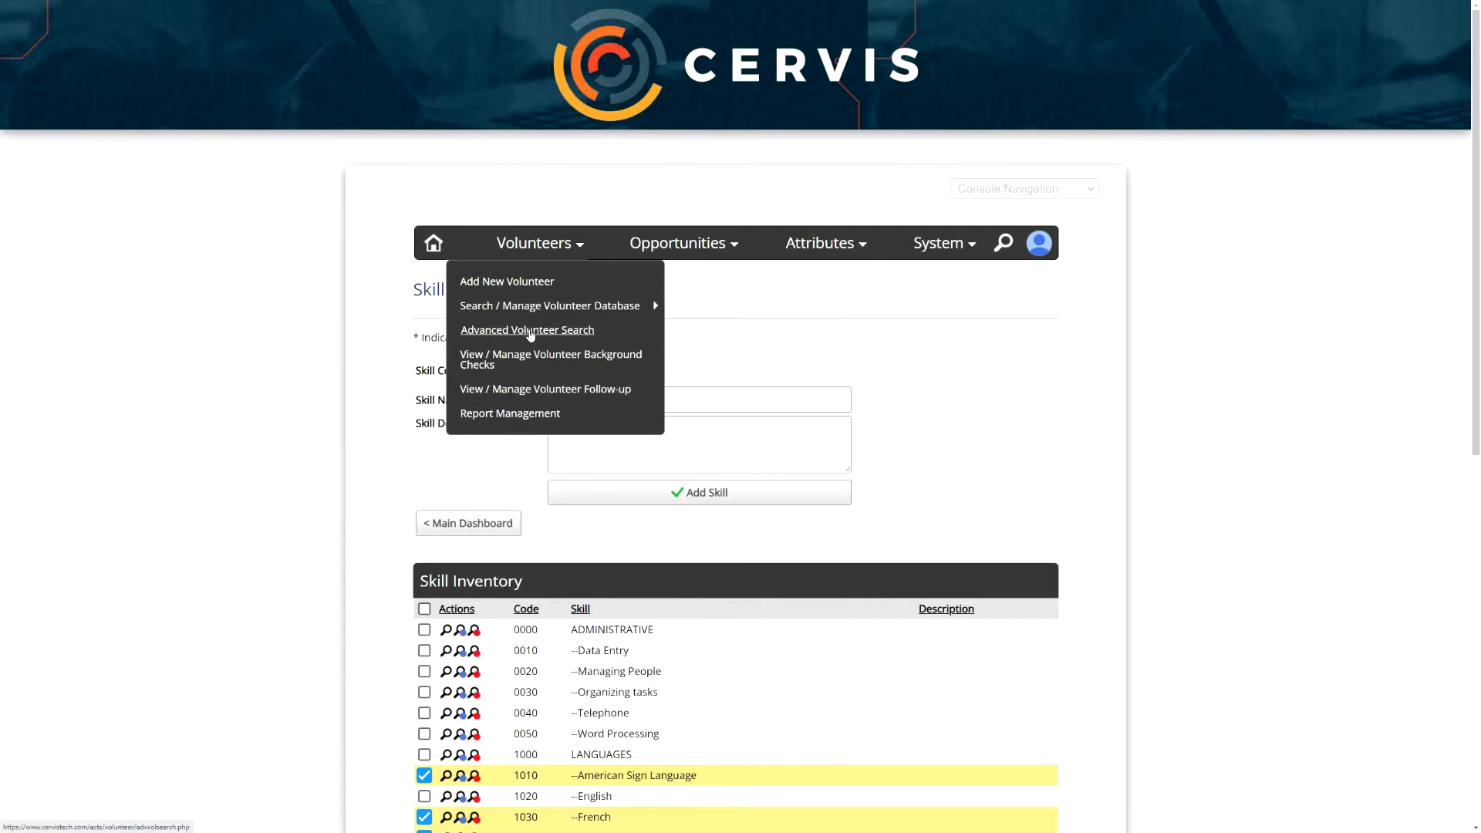
{"action": "left_click", "coordinate": [531, 332]}
{"action": "scroll", "coordinate": [506, 389], "scroll_direction": "down", "scroll_amount": 3}
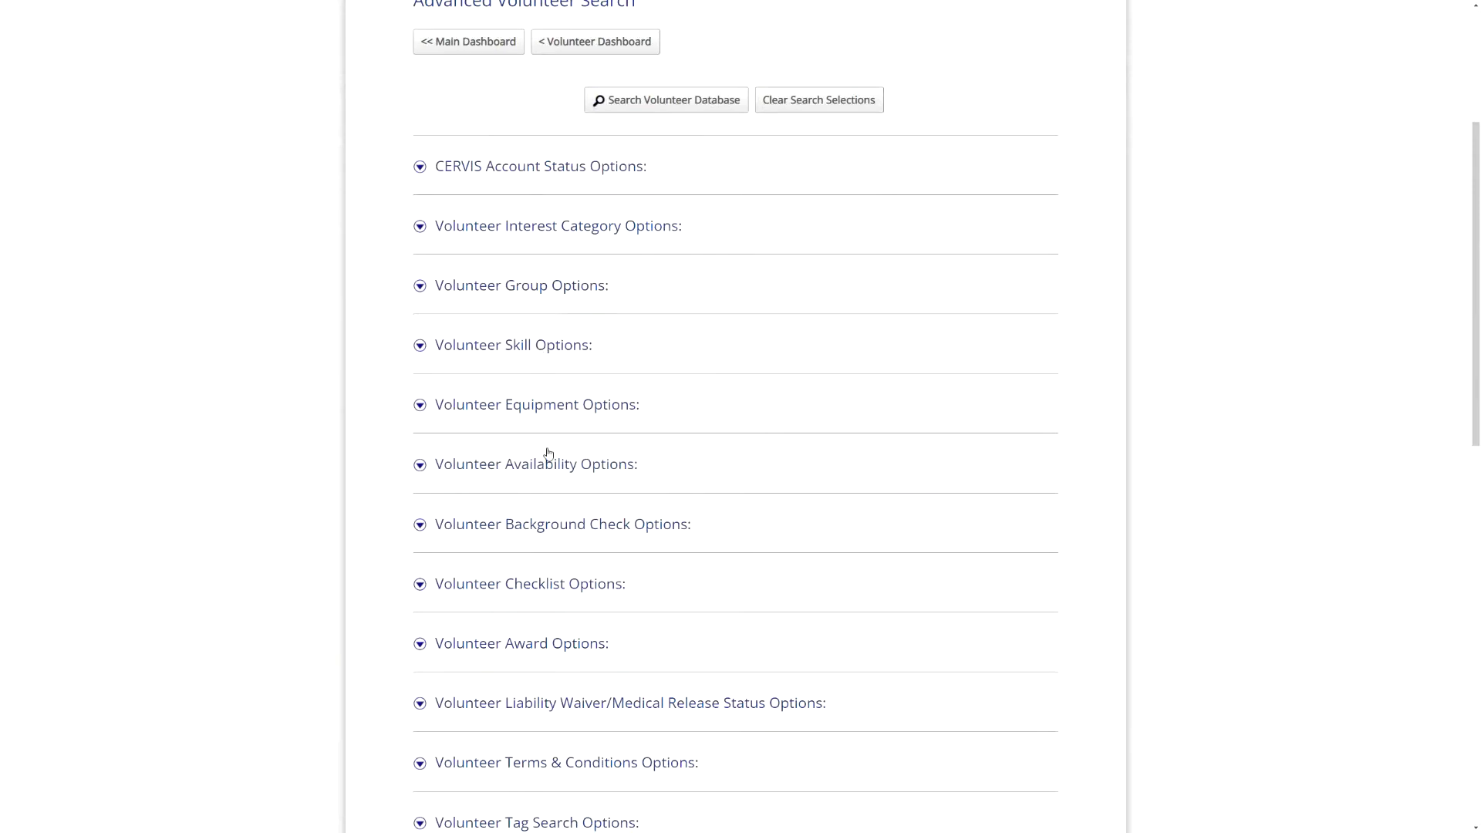
{"action": "left_click", "coordinate": [503, 349]}
{"action": "scroll", "coordinate": [779, 416], "scroll_direction": "down", "scroll_amount": 5}
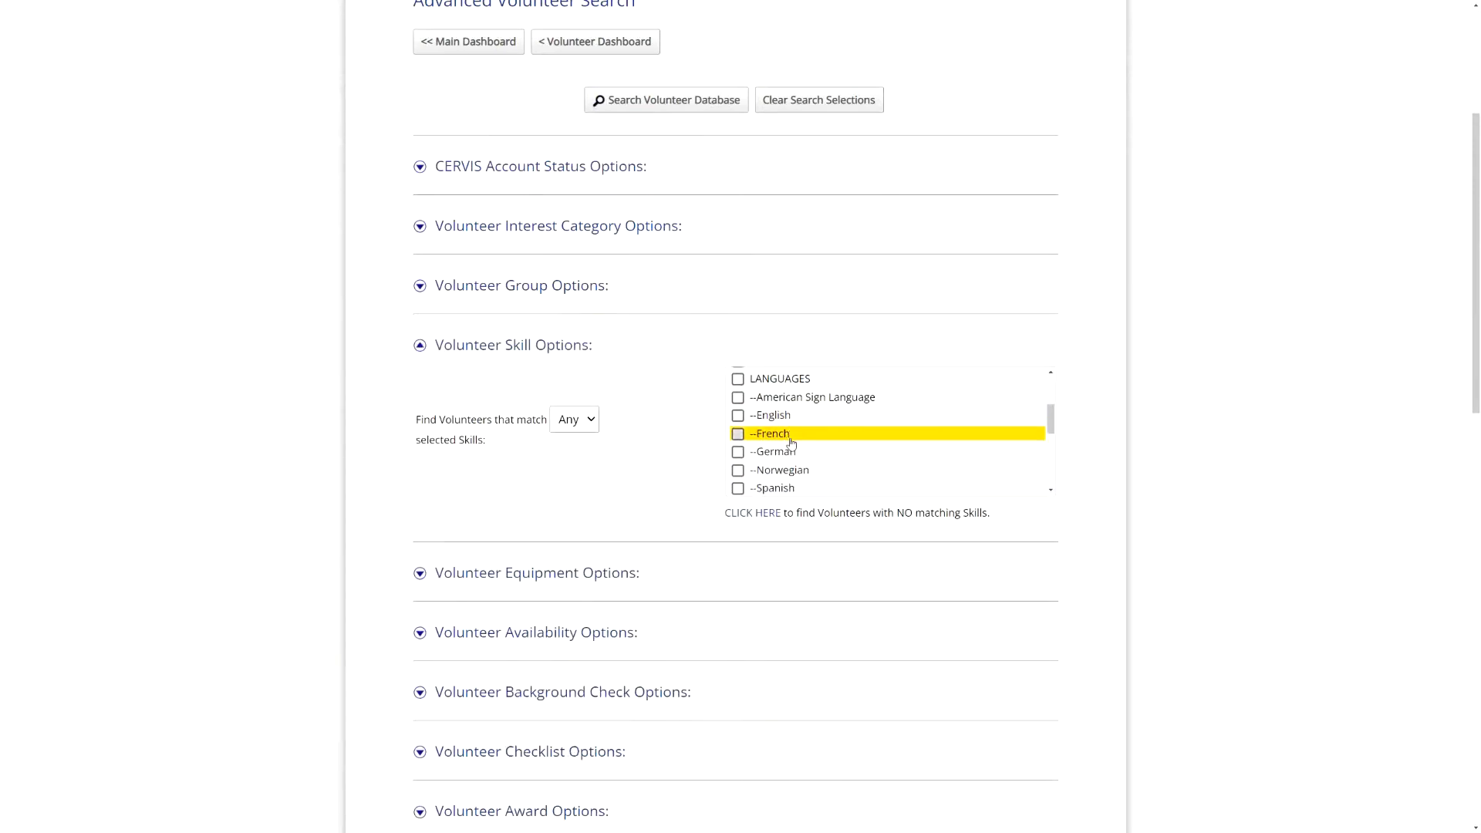
{"action": "left_click", "coordinate": [762, 385]}
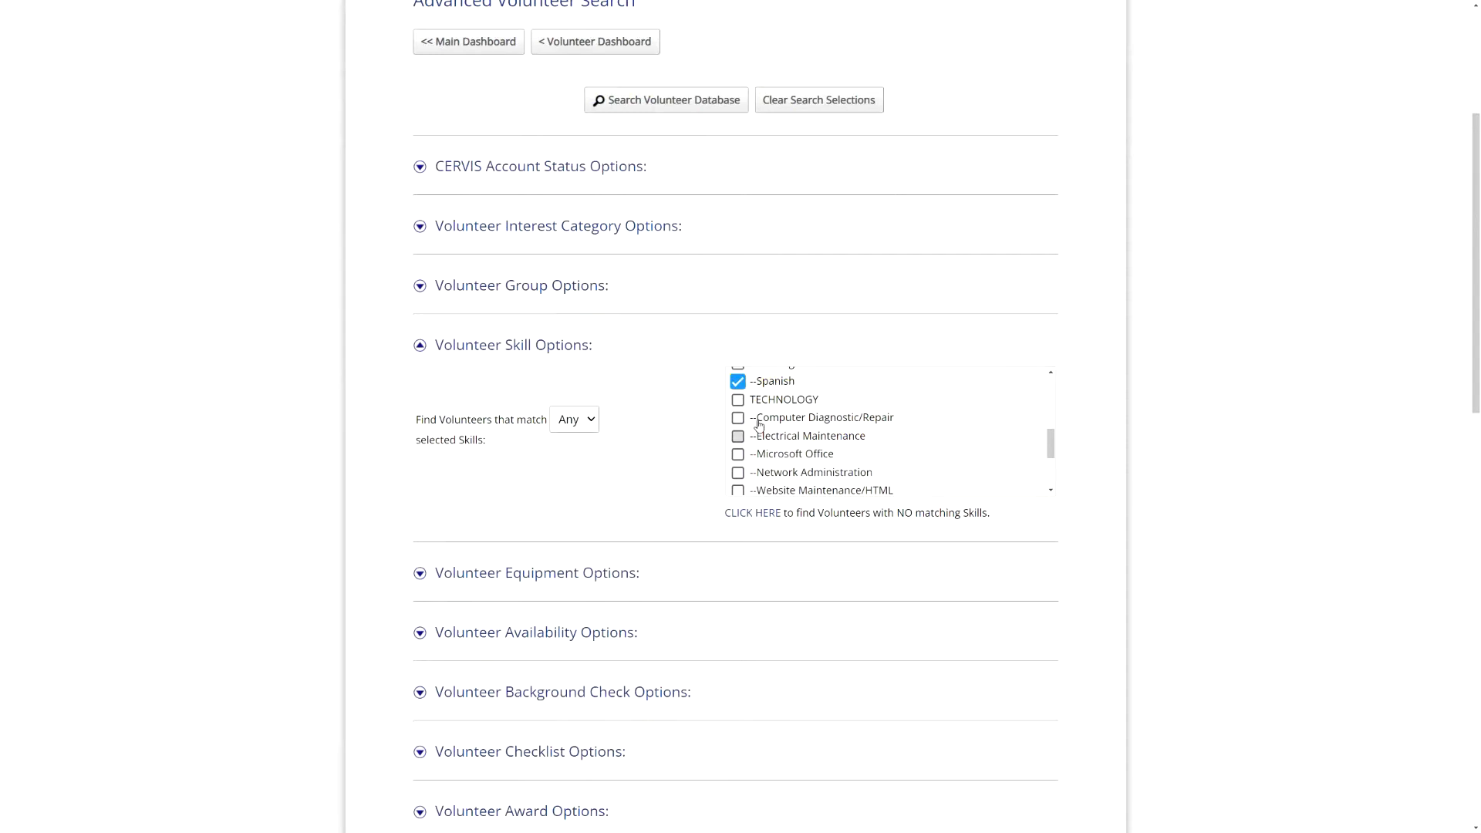
{"action": "scroll", "coordinate": [732, 439], "scroll_direction": "up", "scroll_amount": 1}
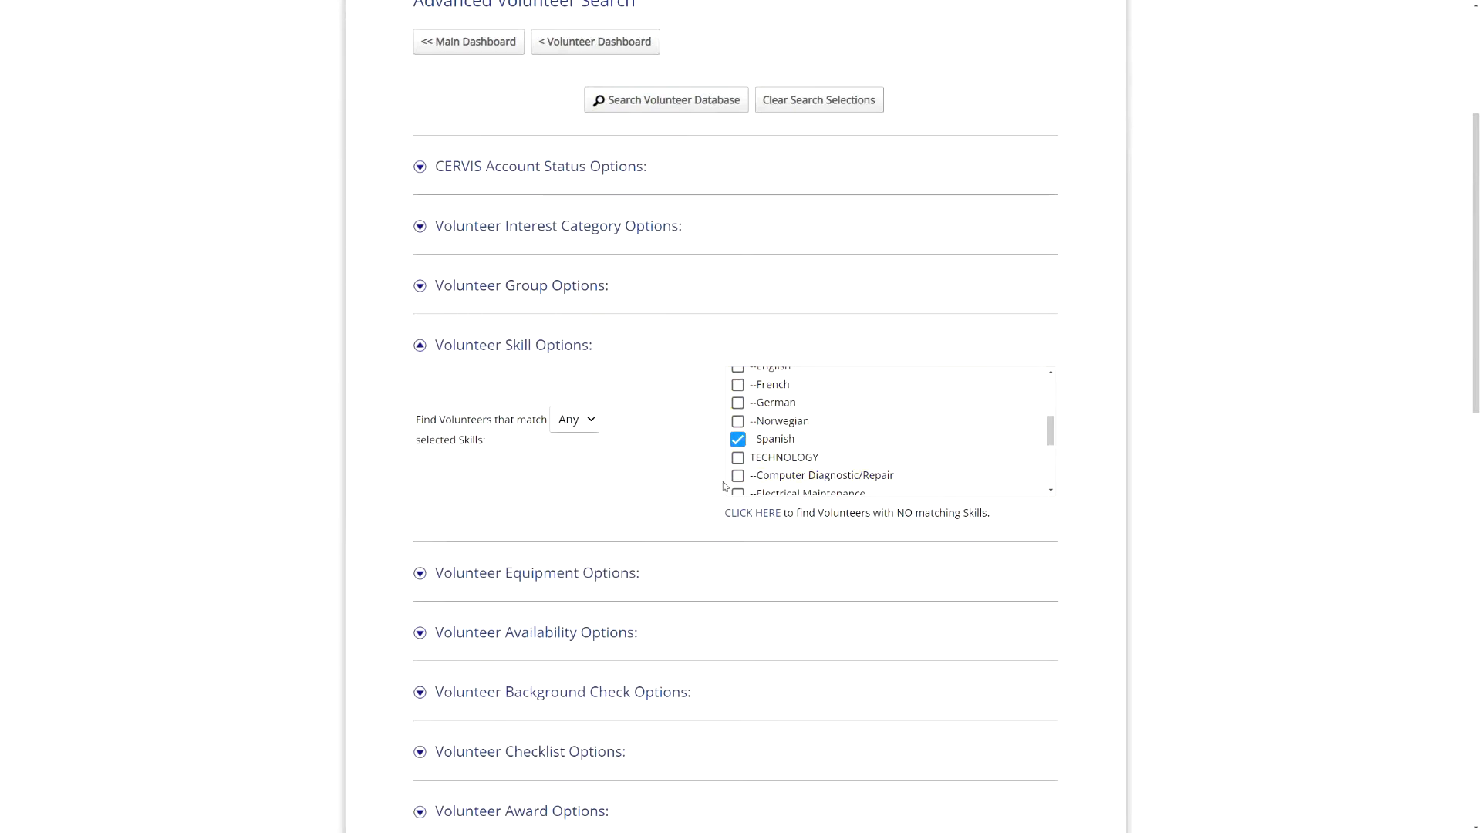
Step: Expand the volunteer availability options and add Friday to the search criteria
{"action": "scroll", "coordinate": [676, 455], "scroll_direction": "down", "scroll_amount": 3}
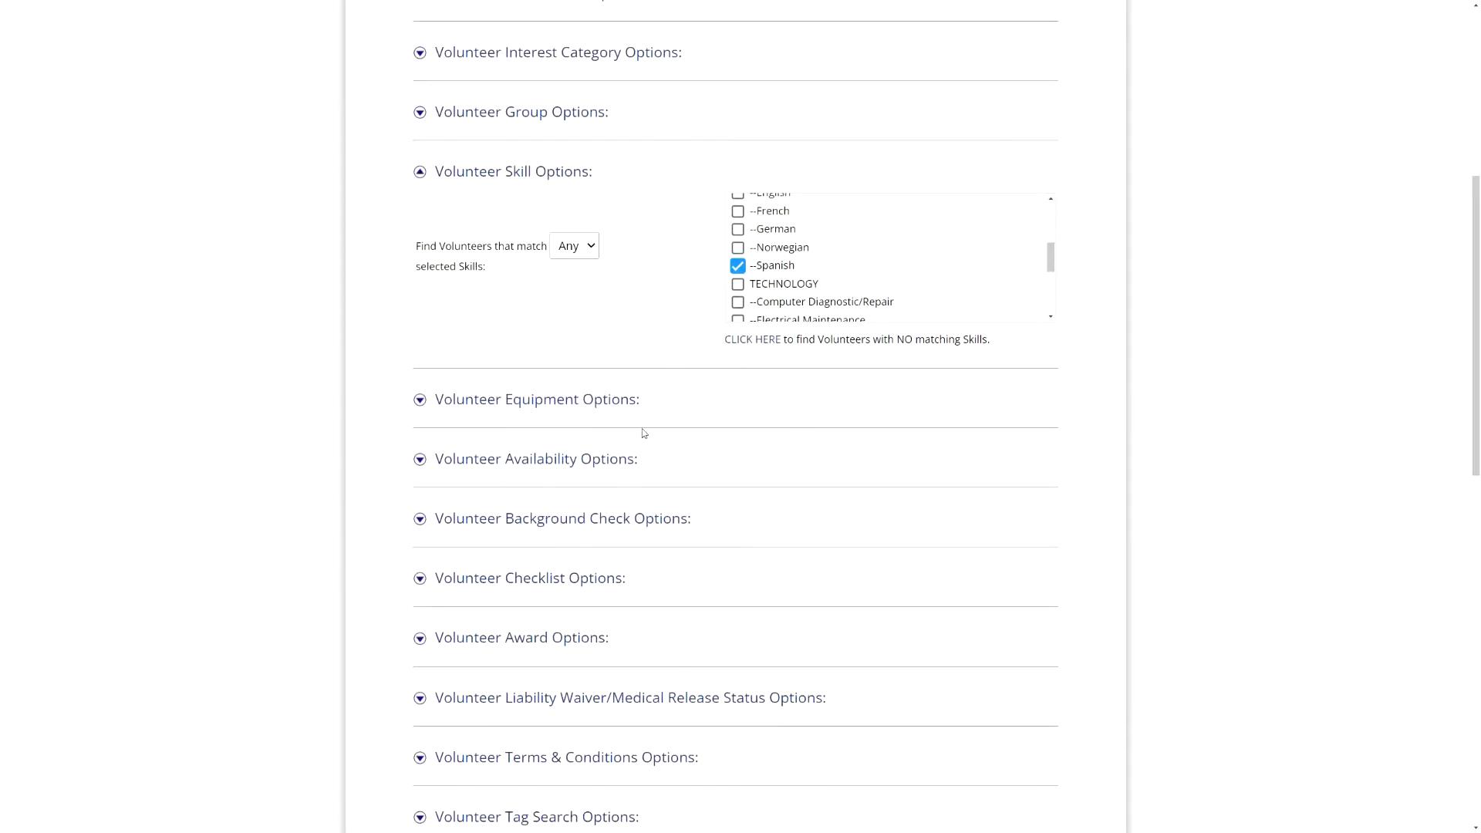
{"action": "left_click", "coordinate": [590, 463]}
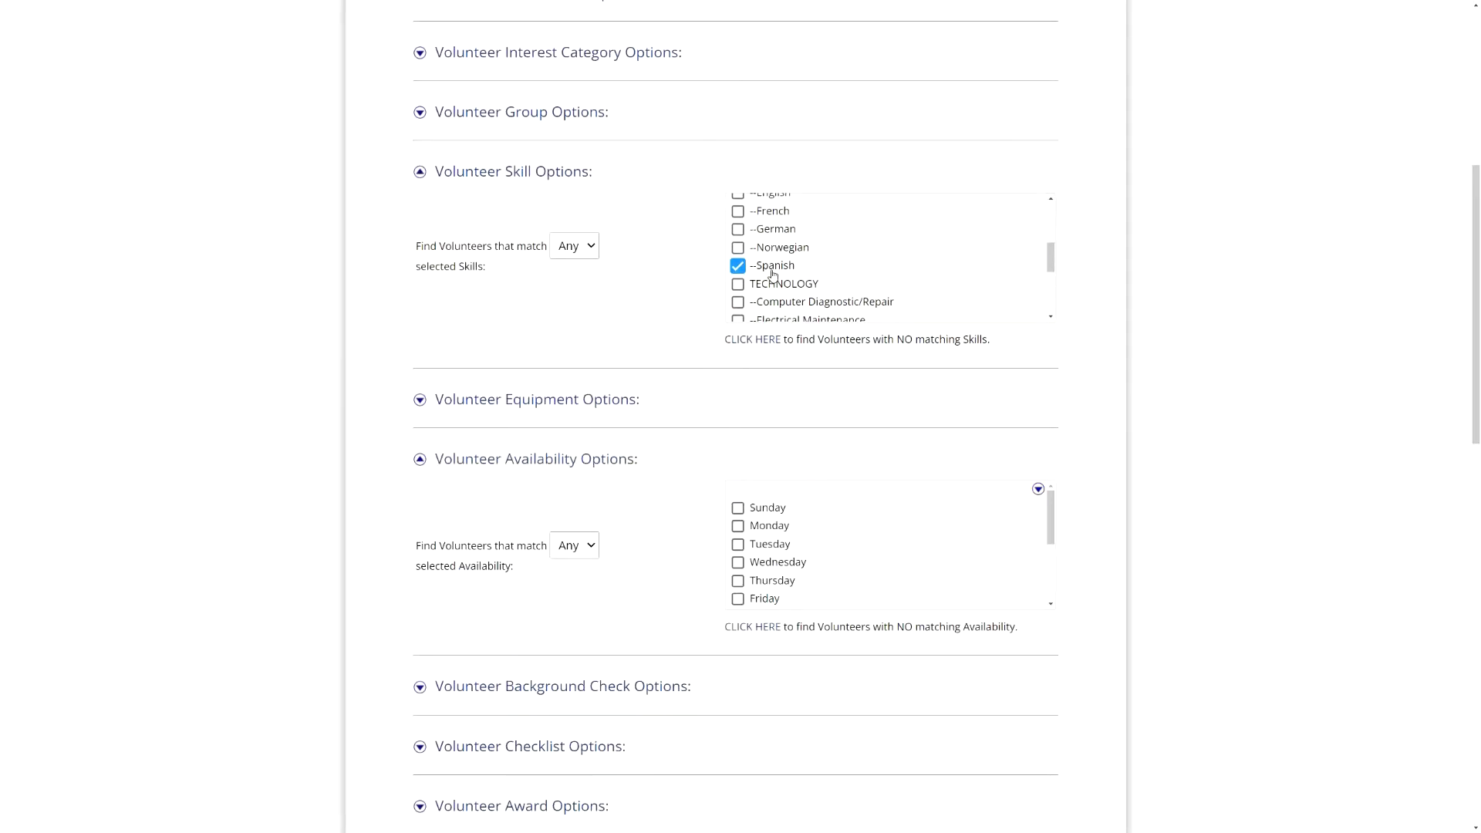
{"action": "scroll", "coordinate": [767, 586], "scroll_direction": "down", "scroll_amount": 1}
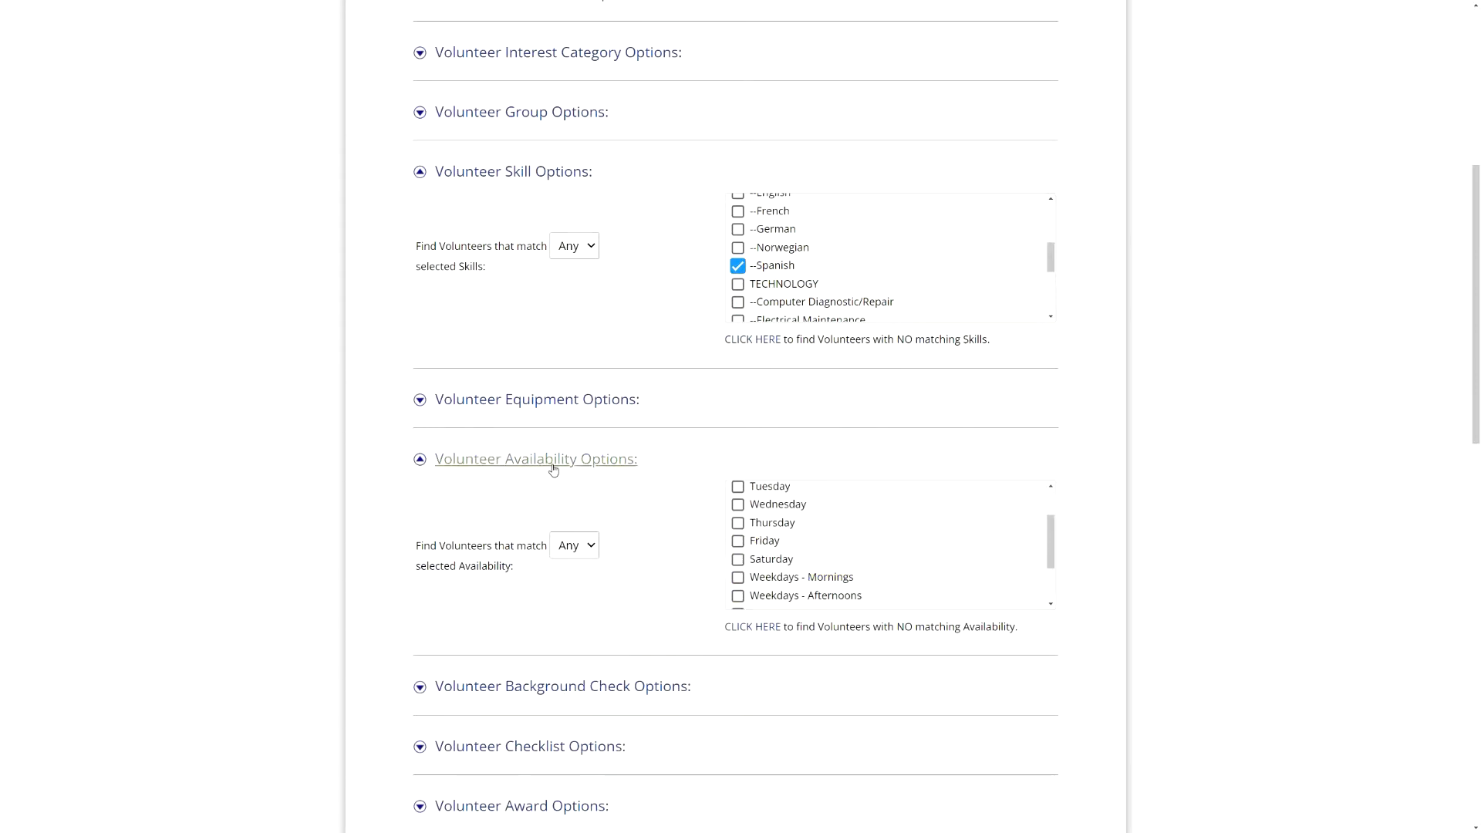
{"action": "left_click", "coordinate": [764, 547]}
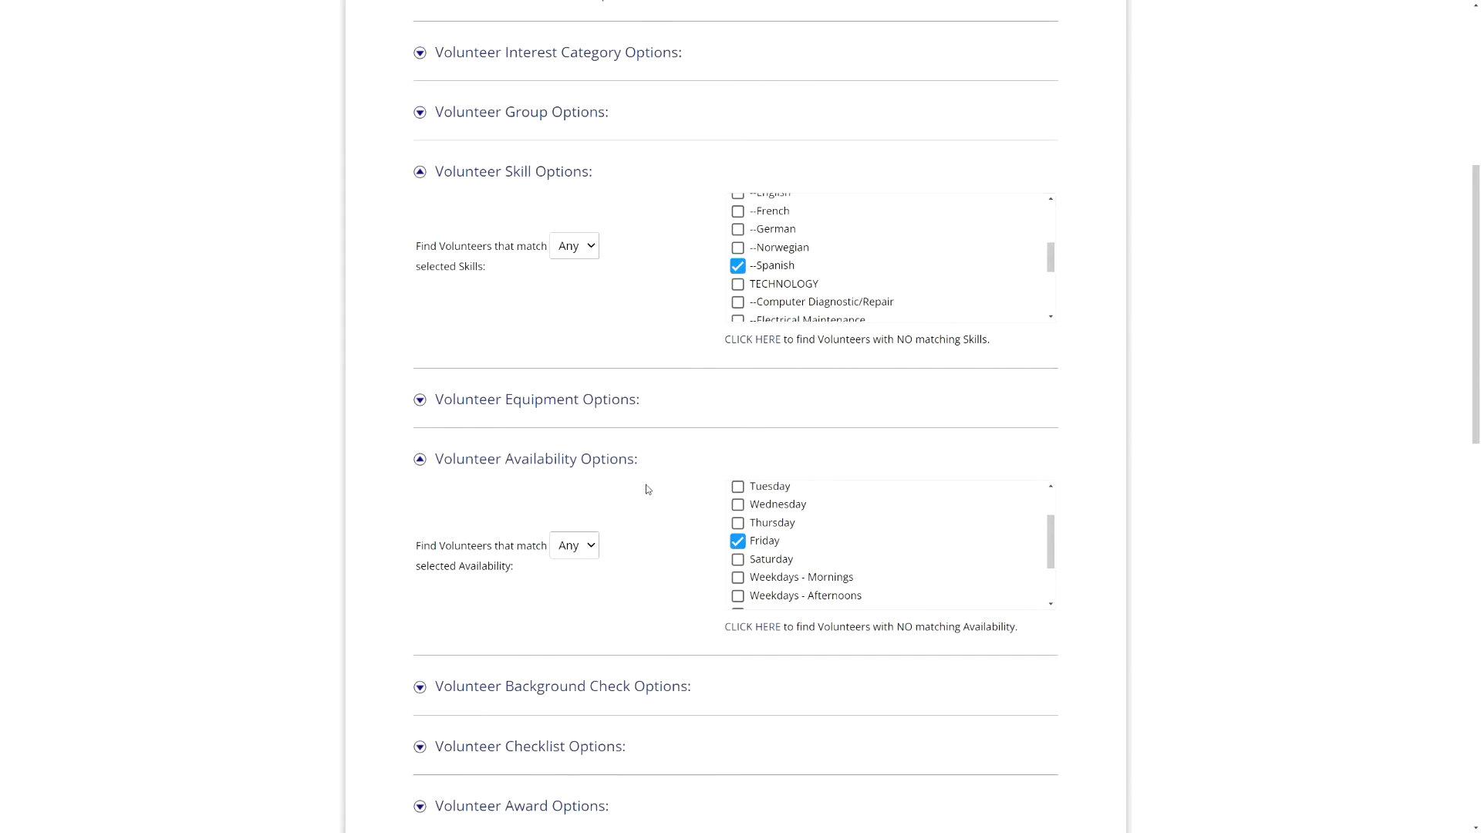
Step: Return to the main dashboard and open checklist item inventory management
{"action": "scroll", "coordinate": [646, 494], "scroll_direction": "down", "scroll_amount": 15}
{"action": "left_click", "coordinate": [480, 571]}
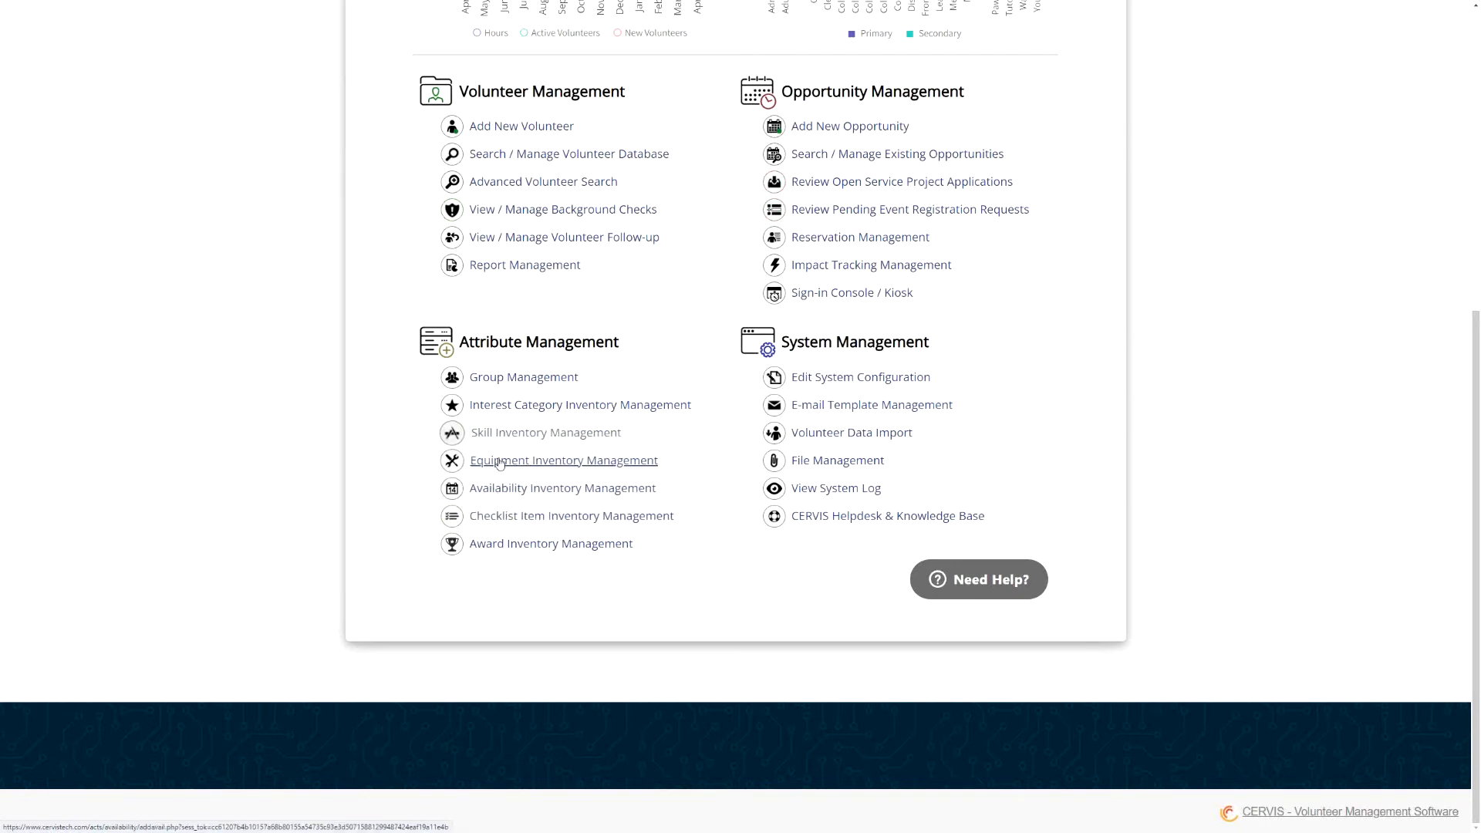
{"action": "left_click", "coordinate": [522, 518]}
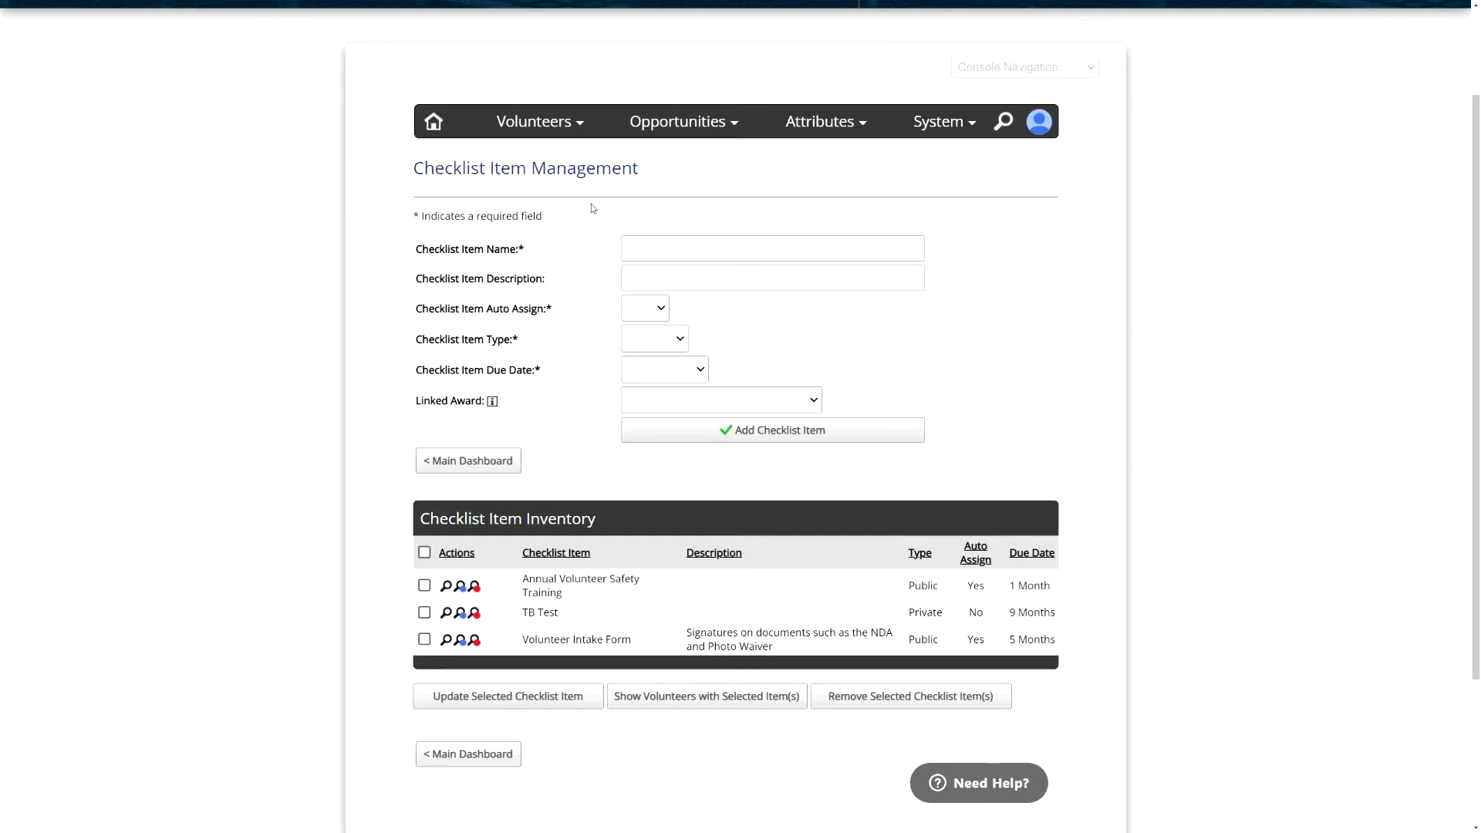
Step: Go through the new checklist item's name and description fields and set its auto assign option to Yes
{"action": "left_click", "coordinate": [826, 121]}
{"action": "left_click", "coordinate": [658, 247]}
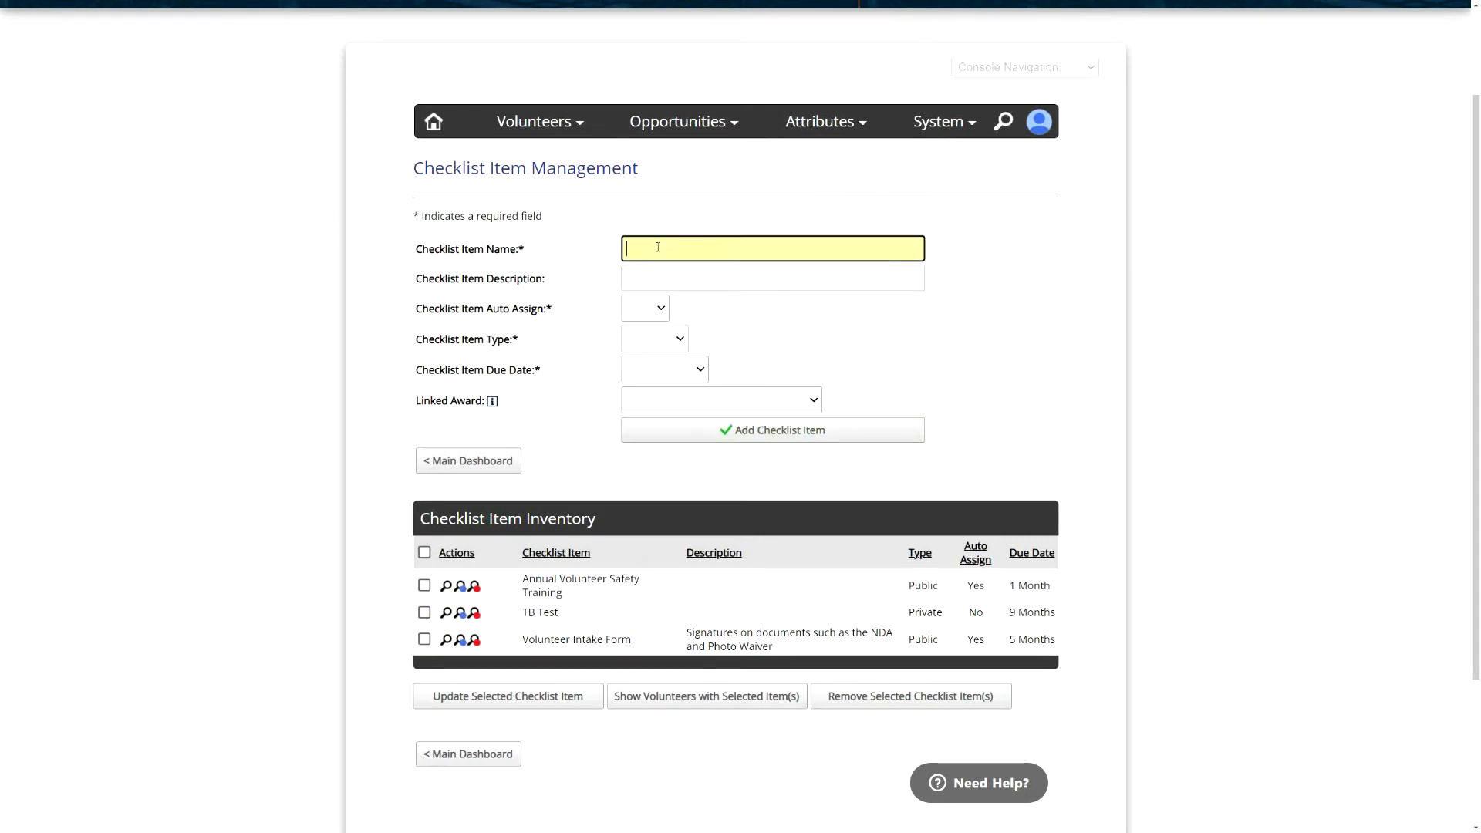
{"action": "left_click", "coordinate": [639, 287]}
{"action": "left_click", "coordinate": [651, 314]}
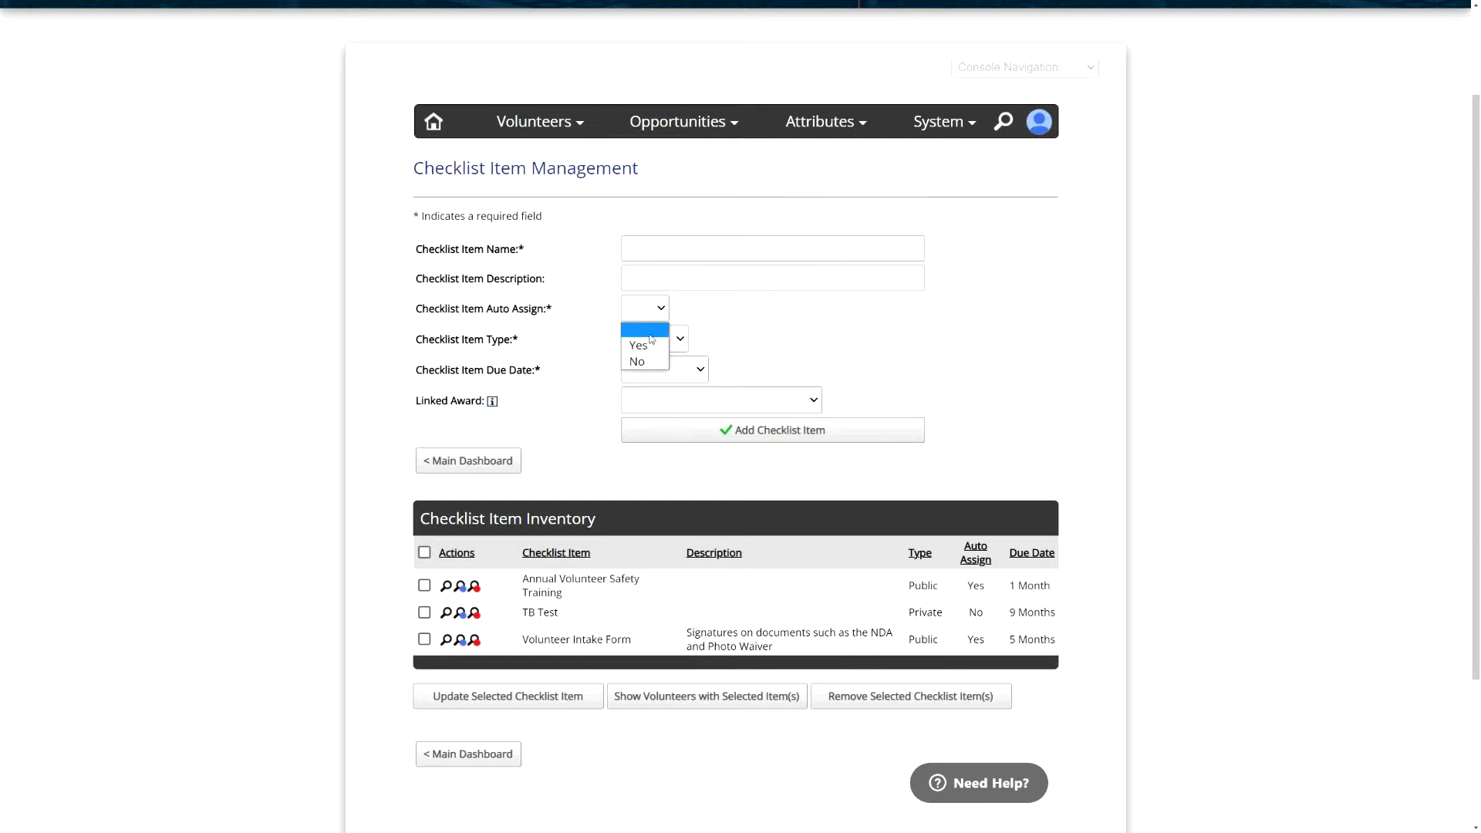
{"action": "left_click", "coordinate": [645, 342]}
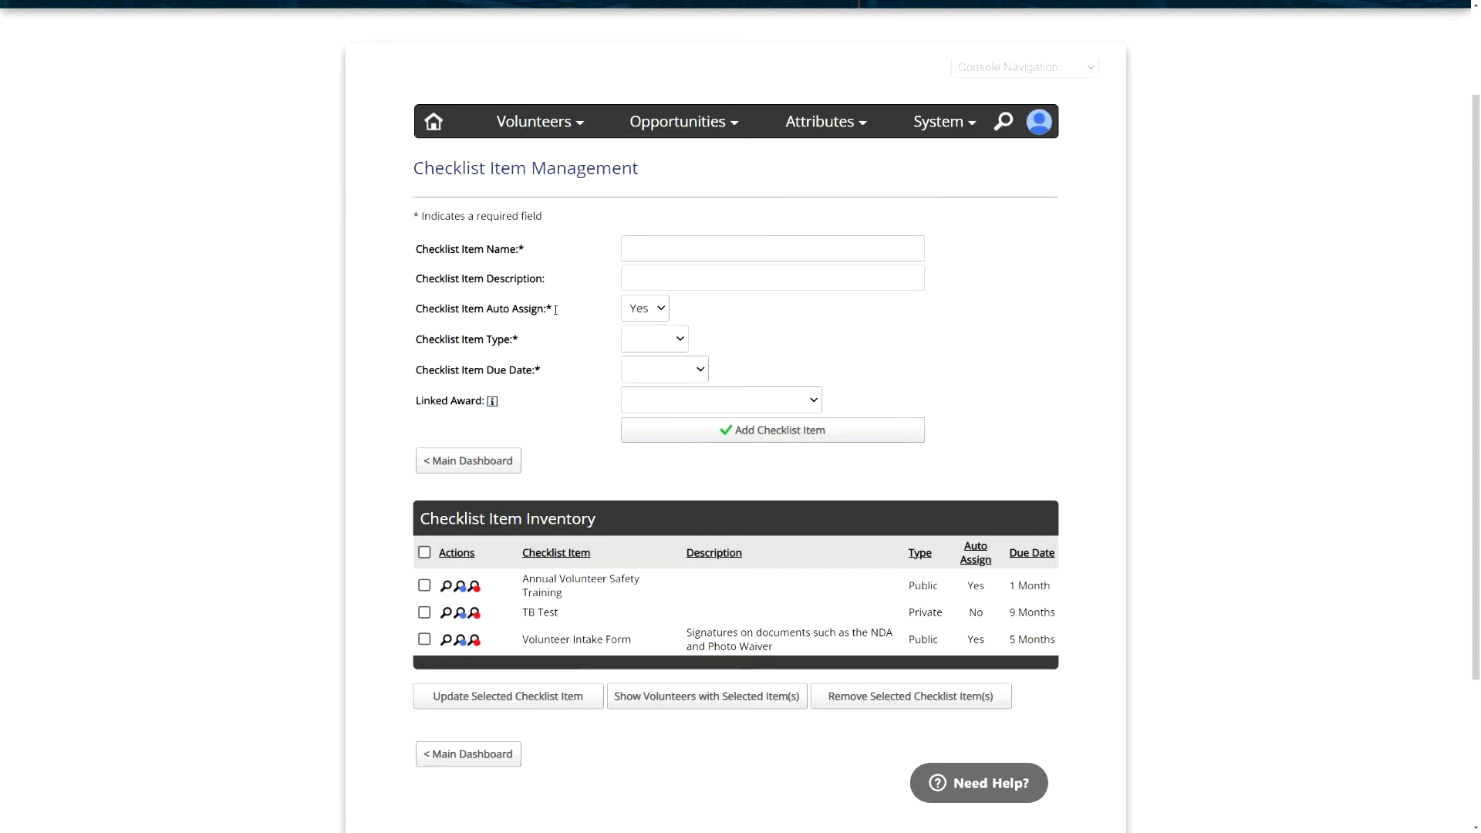
{"action": "left_click_drag", "start_coordinate": [558, 311], "coordinate": [423, 310]}
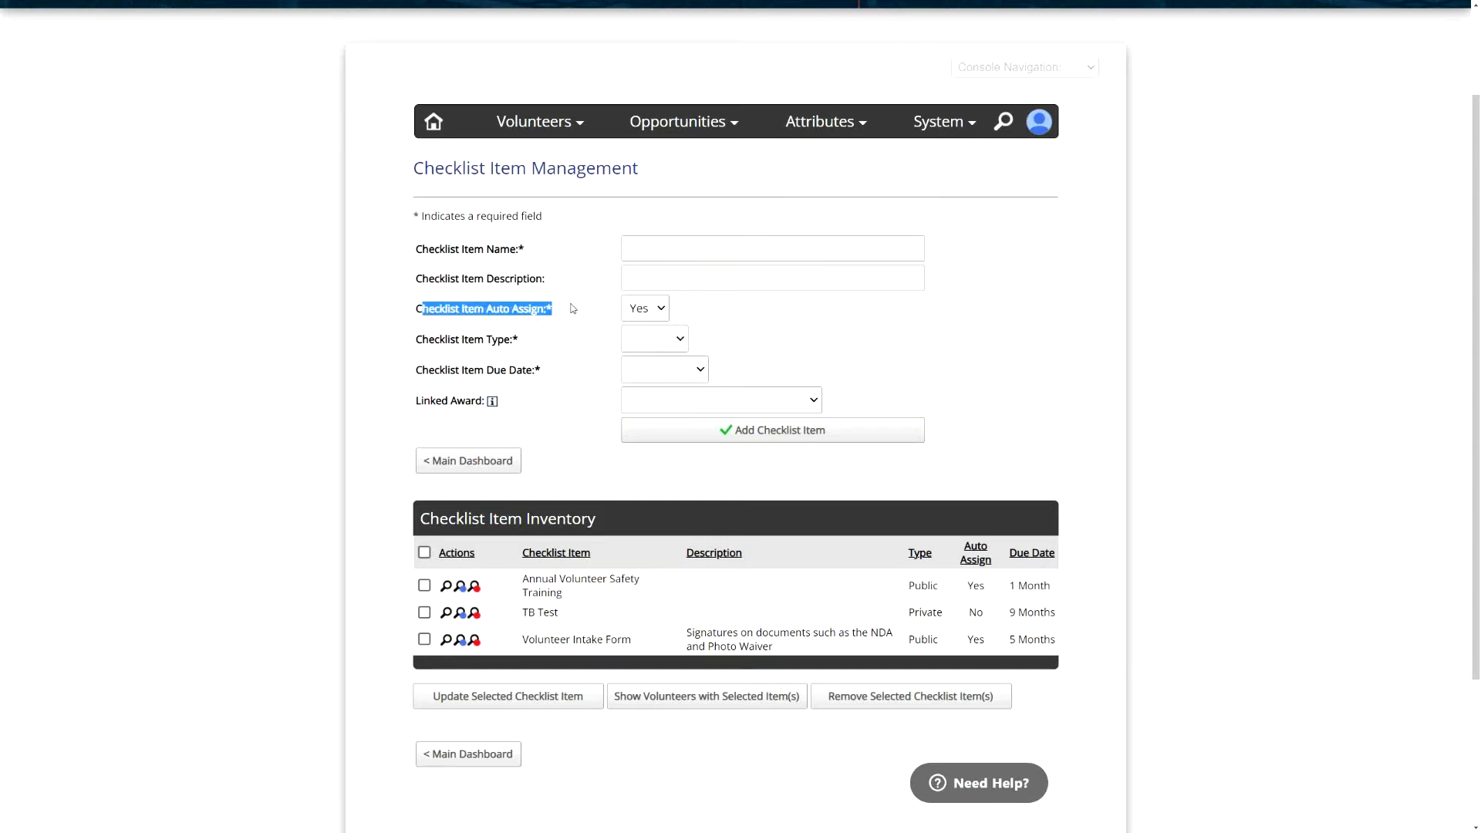
{"action": "left_click", "coordinate": [572, 310]}
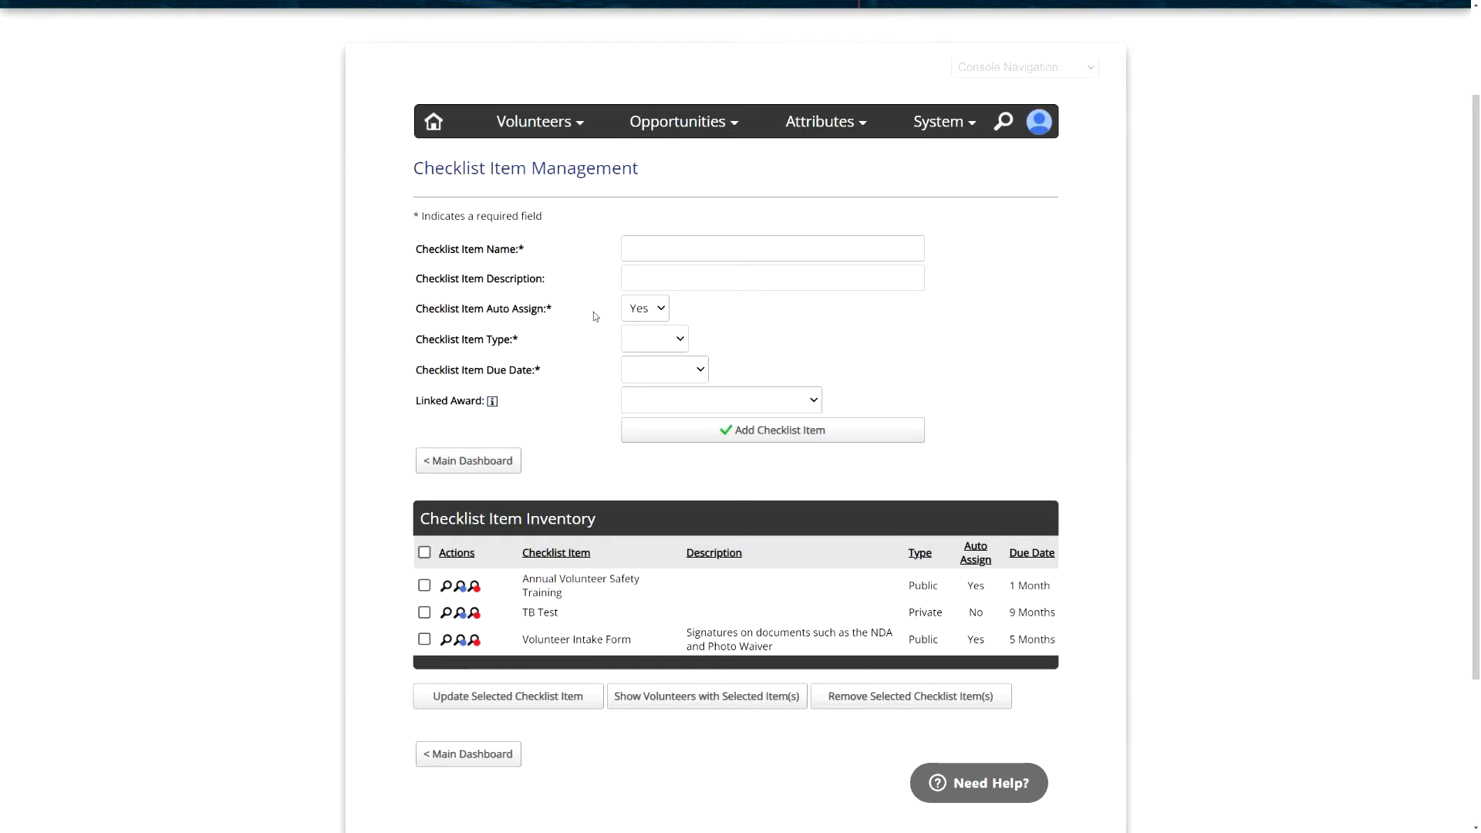
Step: Review the due date options offered for the new checklist item
{"action": "left_click_drag", "start_coordinate": [539, 372], "coordinate": [456, 371]}
{"action": "left_click", "coordinate": [649, 375]}
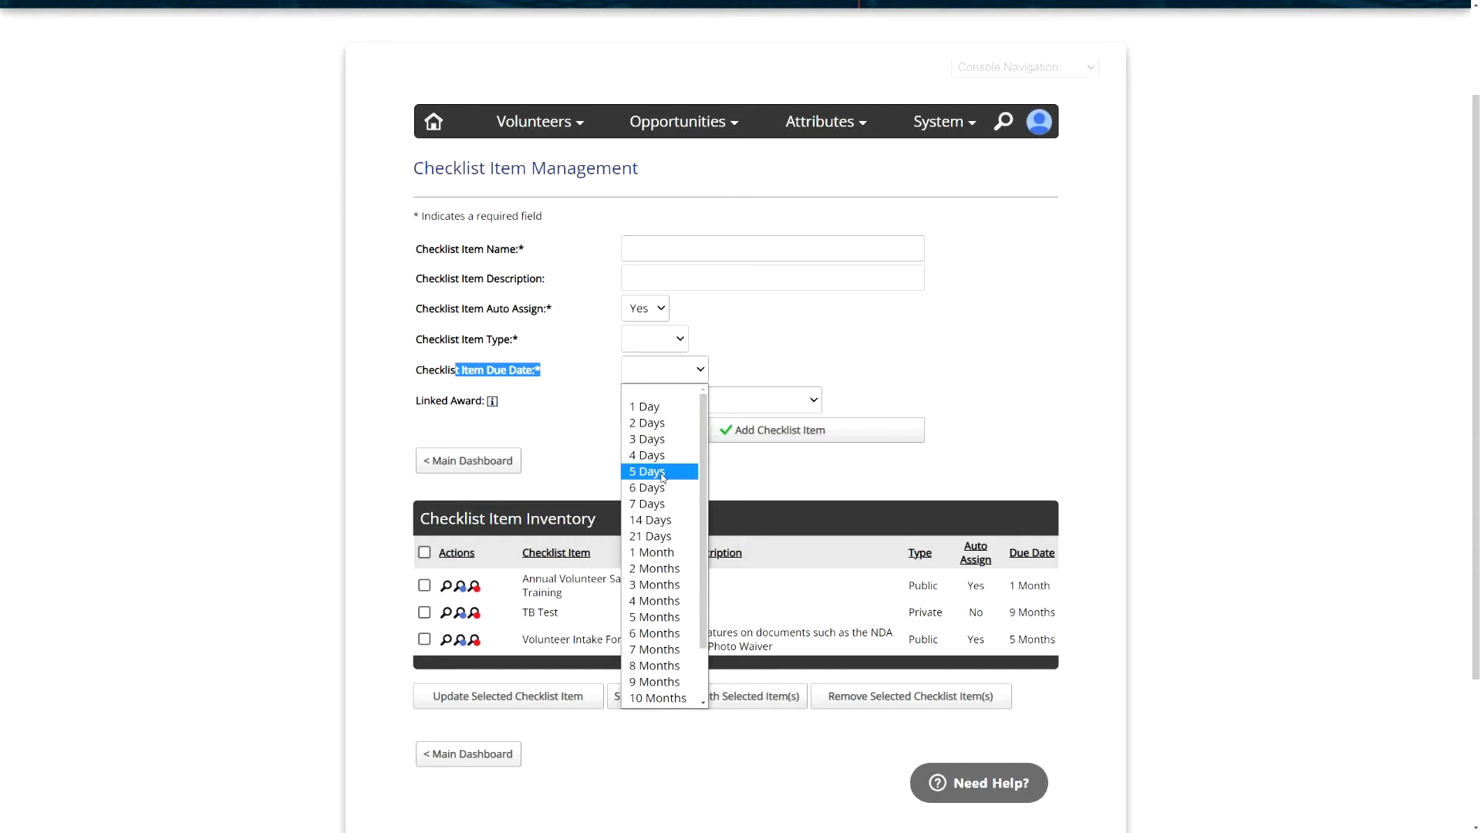
{"action": "left_click", "coordinate": [766, 360]}
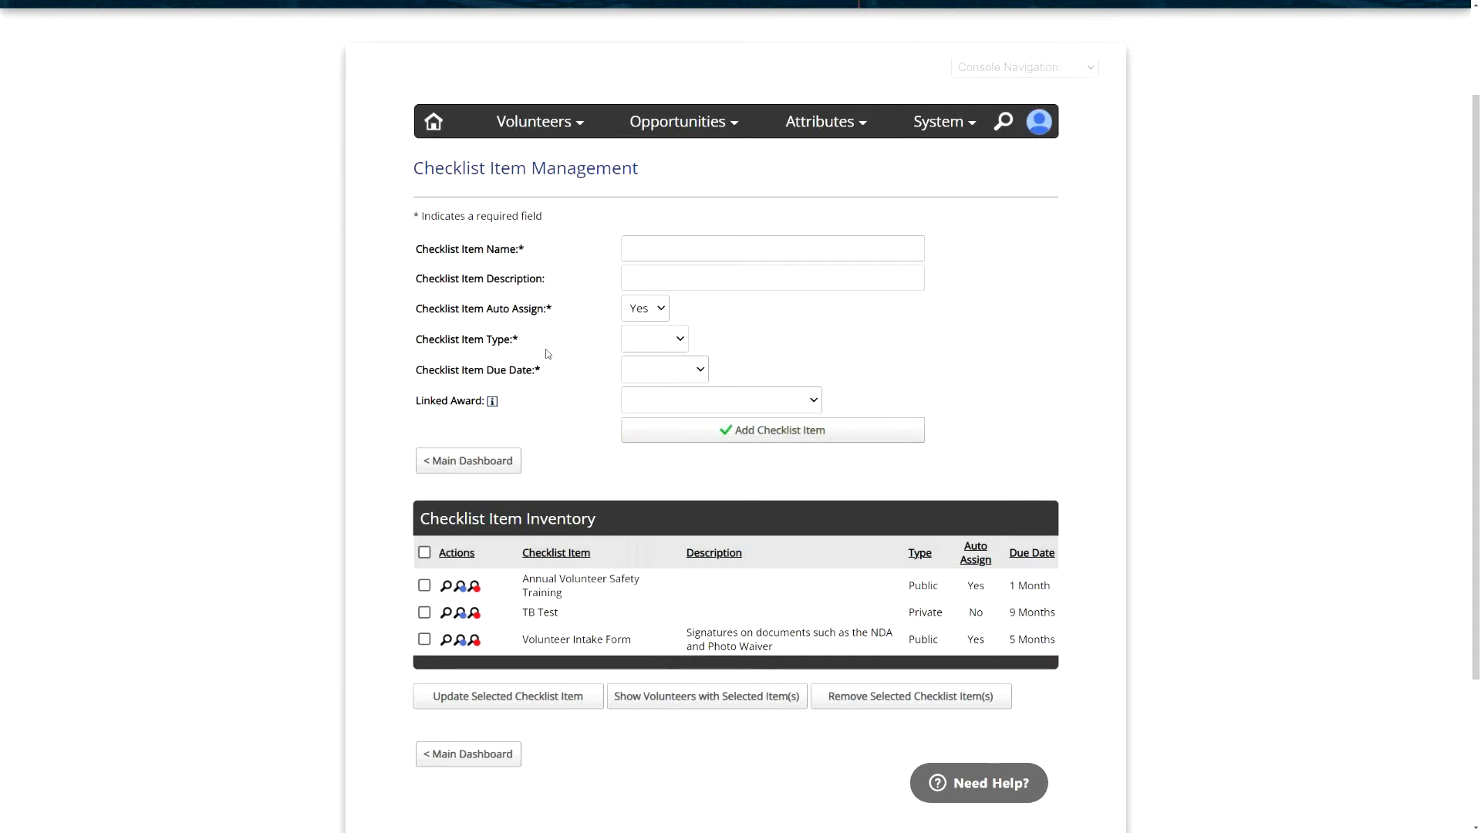
Step: Try the Public type for the new checklist item and change it to Private
{"action": "left_click_drag", "start_coordinate": [553, 343], "coordinate": [449, 340]}
{"action": "left_click", "coordinate": [448, 340]}
{"action": "left_click", "coordinate": [668, 344]}
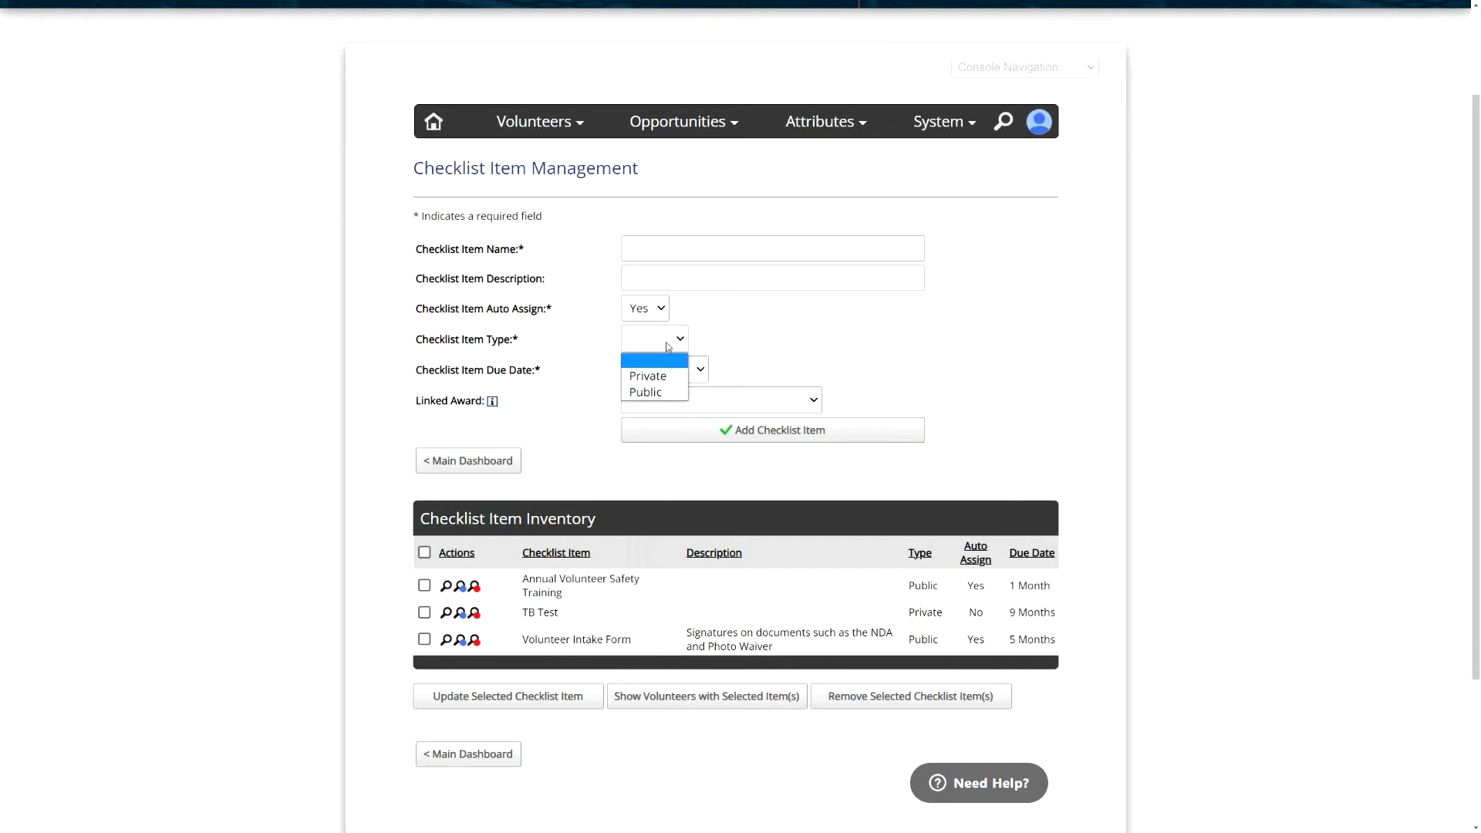
{"action": "left_click", "coordinate": [658, 392]}
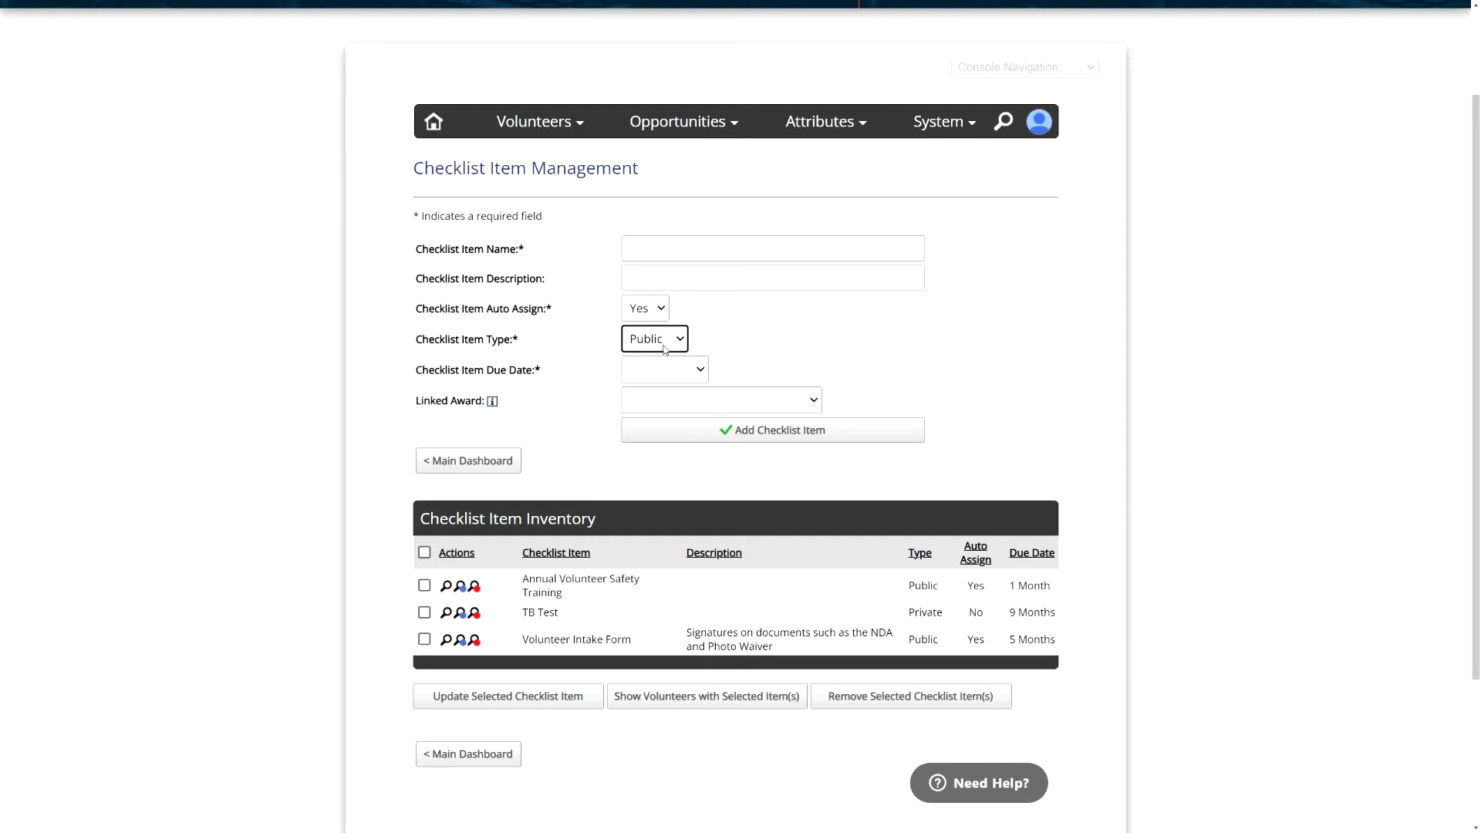
{"action": "left_click", "coordinate": [751, 345]}
{"action": "left_click", "coordinate": [659, 339]}
{"action": "left_click", "coordinate": [644, 373]}
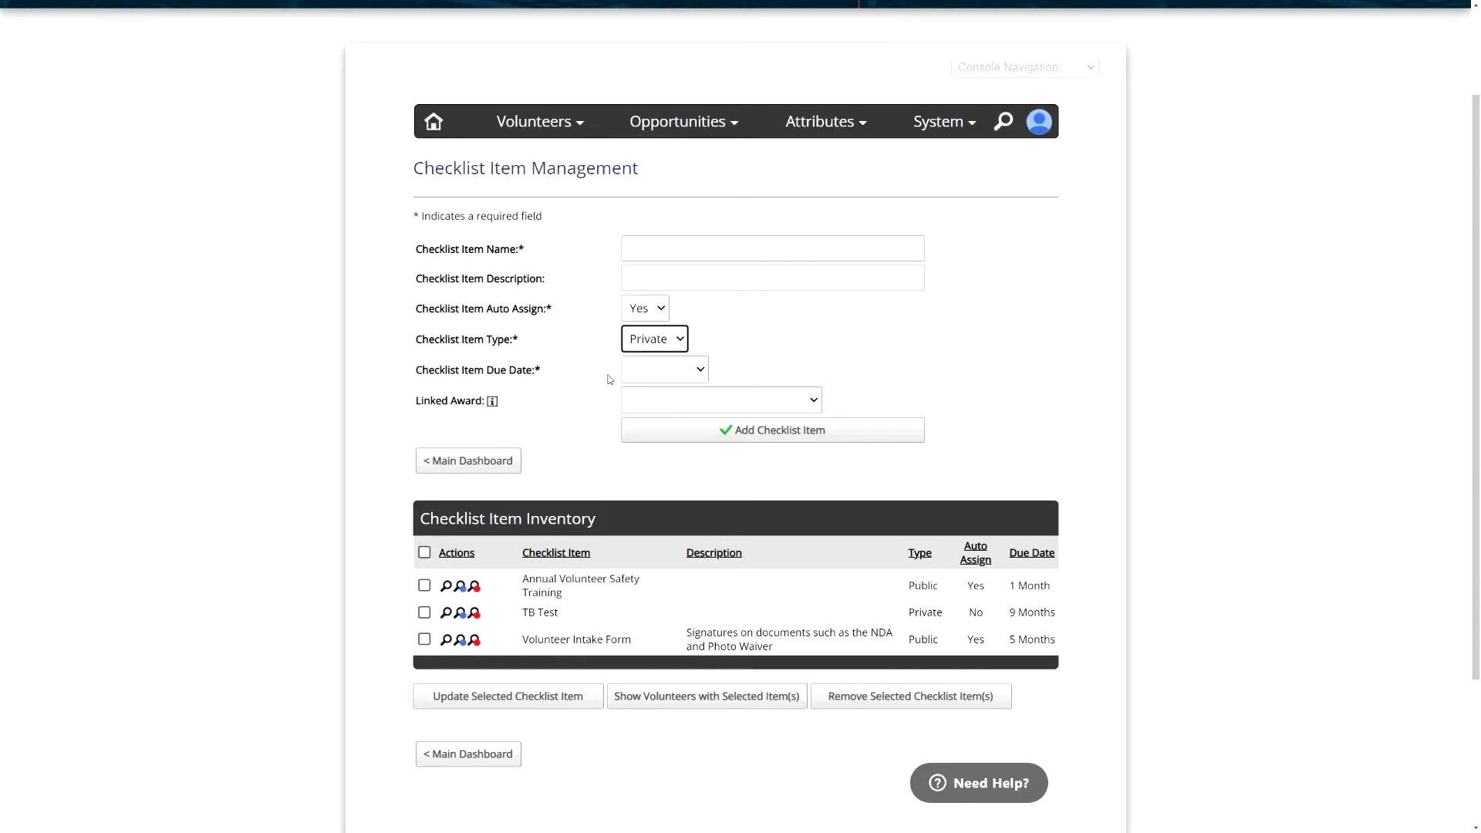
{"action": "left_click", "coordinate": [761, 339]}
Step: Review the linked award options and link the new checklist item to the Driver (Manual) award
{"action": "left_click_drag", "start_coordinate": [545, 400], "coordinate": [430, 401]}
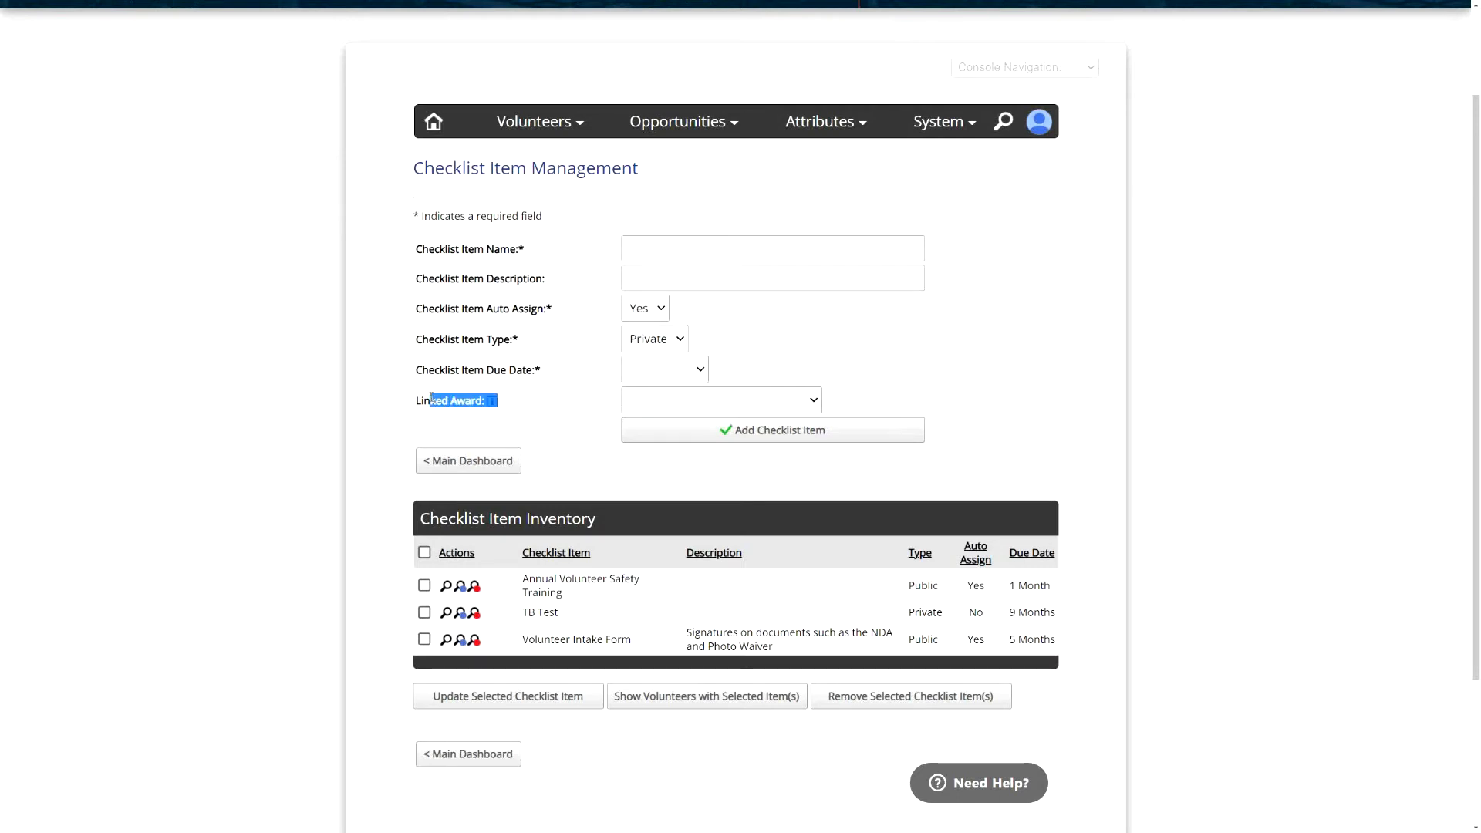
{"action": "left_click", "coordinate": [668, 400]}
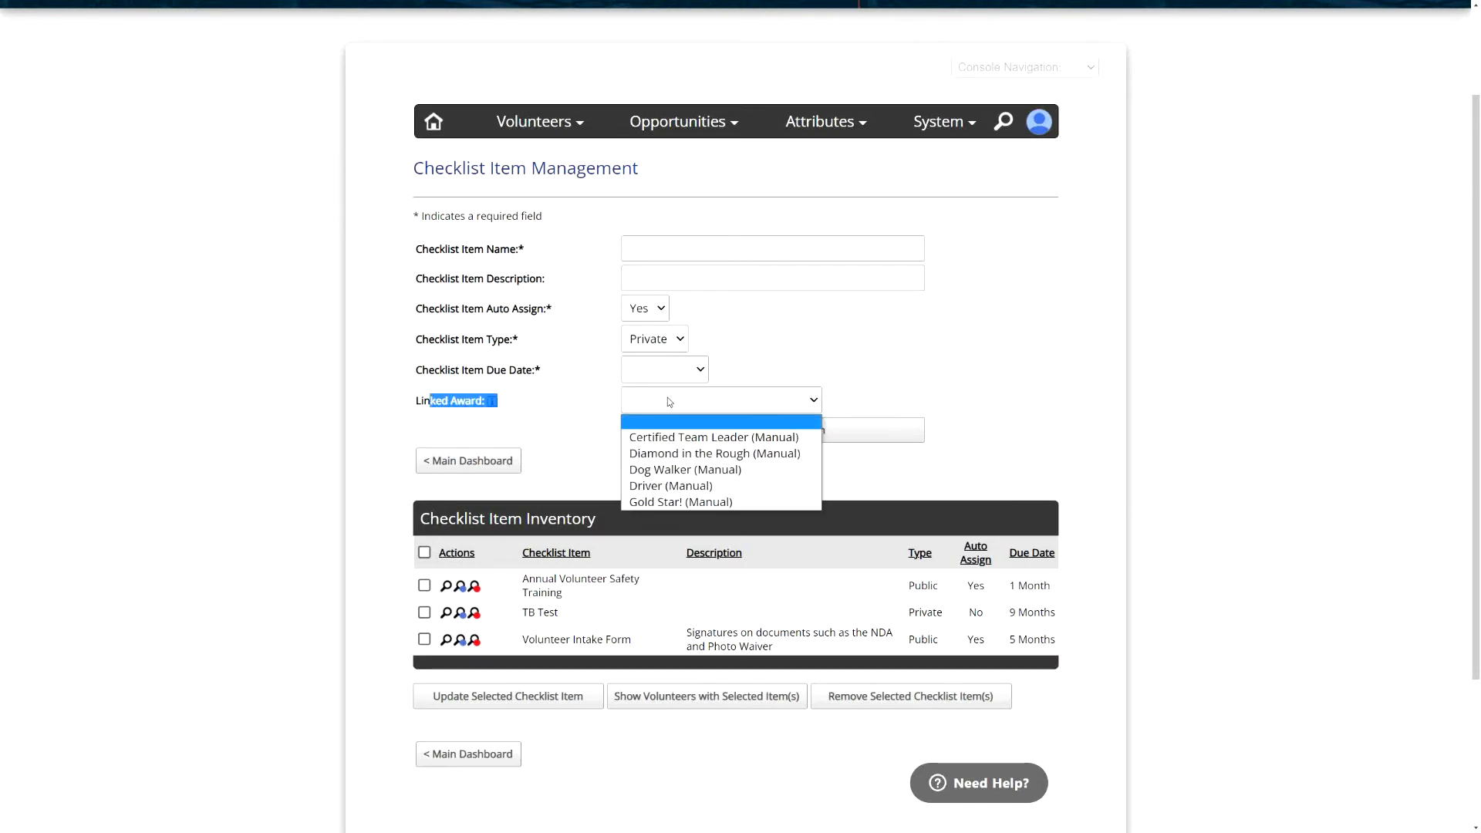
{"action": "left_click", "coordinate": [614, 397]}
{"action": "left_click_drag", "start_coordinate": [572, 402], "coordinate": [434, 401]}
{"action": "left_click", "coordinate": [580, 406]}
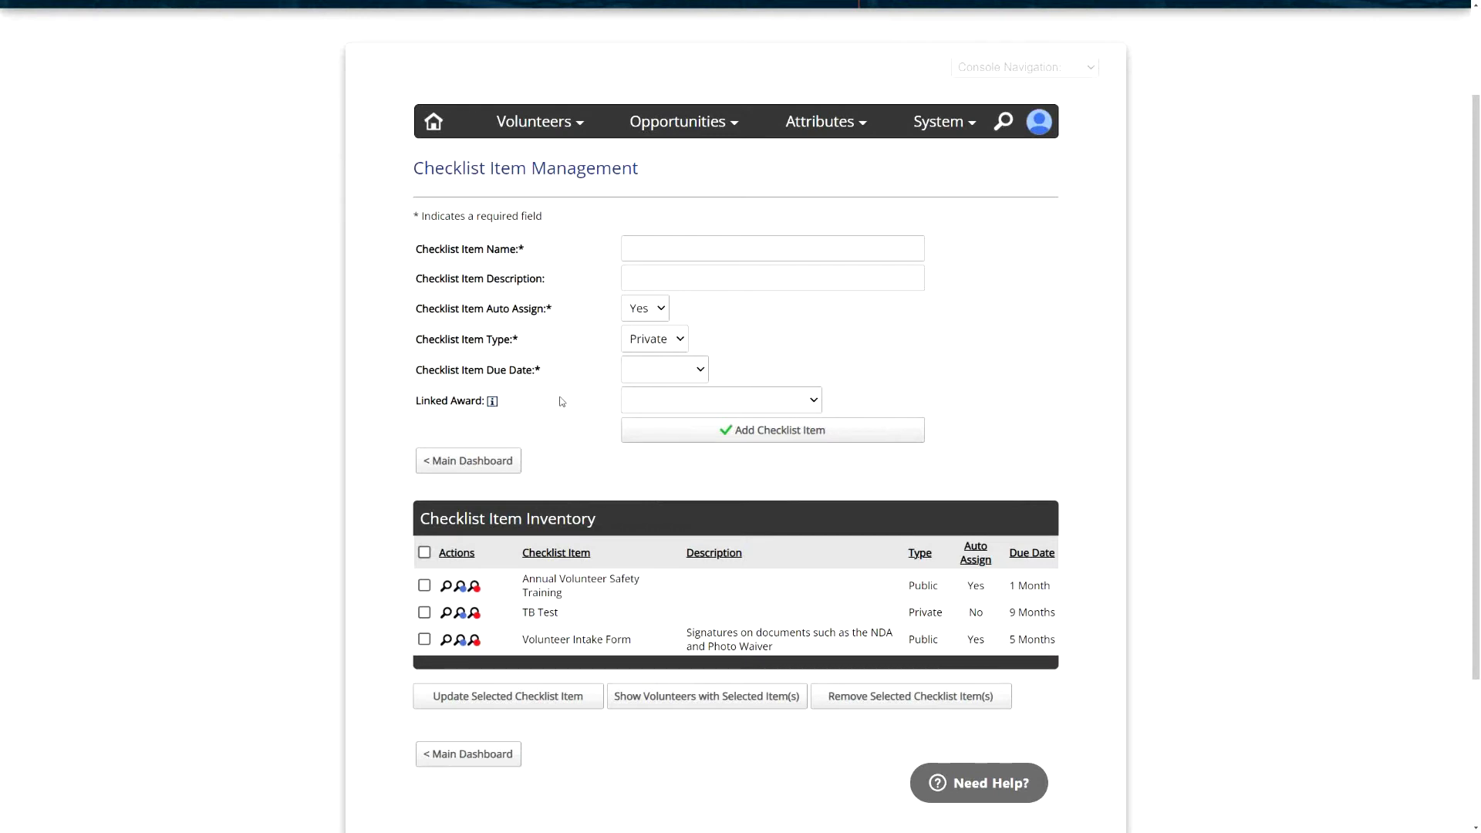
{"action": "left_click", "coordinate": [672, 402]}
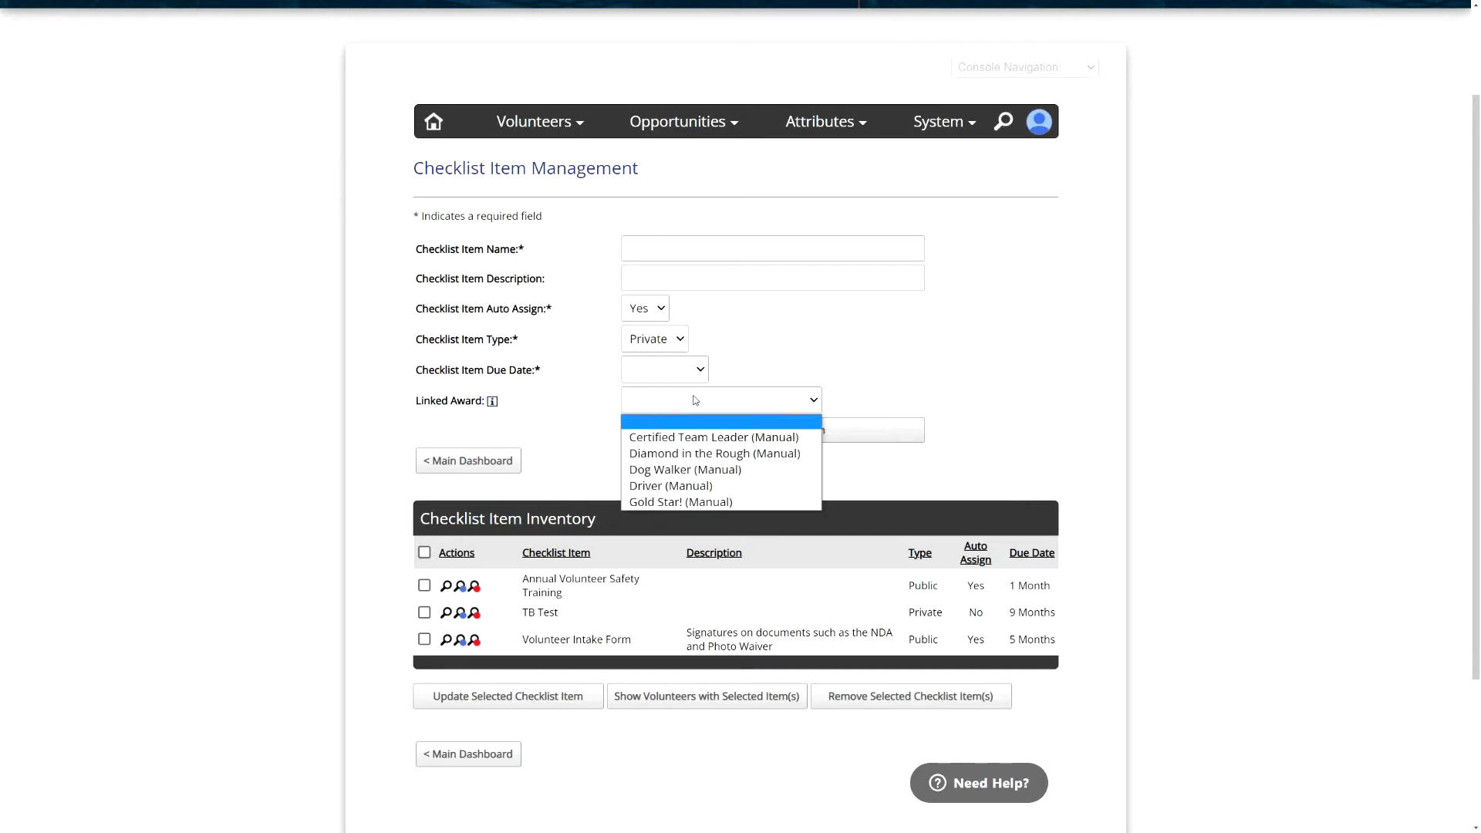
{"action": "left_click", "coordinate": [591, 406]}
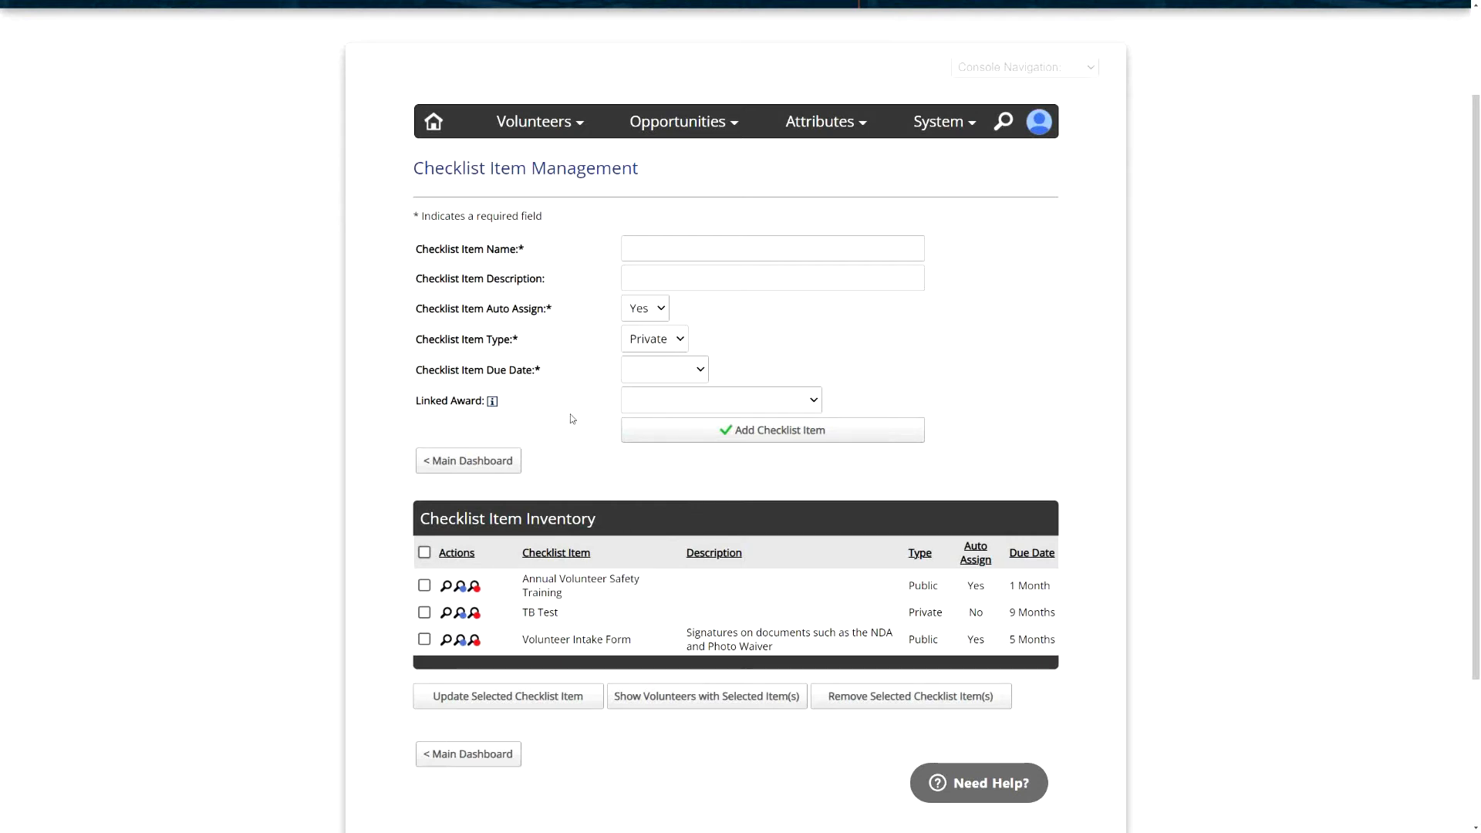
{"action": "left_click", "coordinate": [681, 398]}
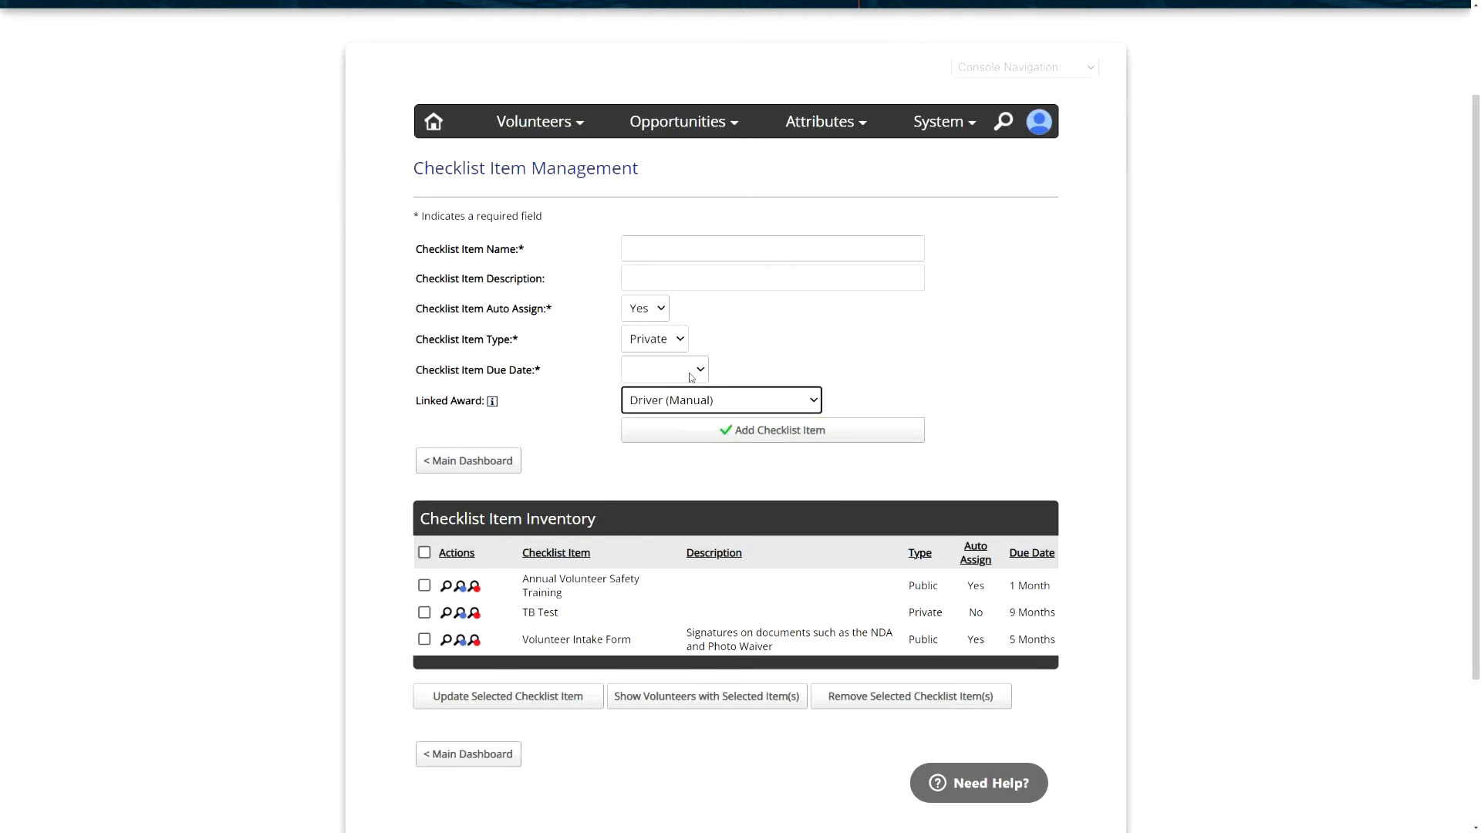
{"action": "left_click", "coordinate": [588, 407]}
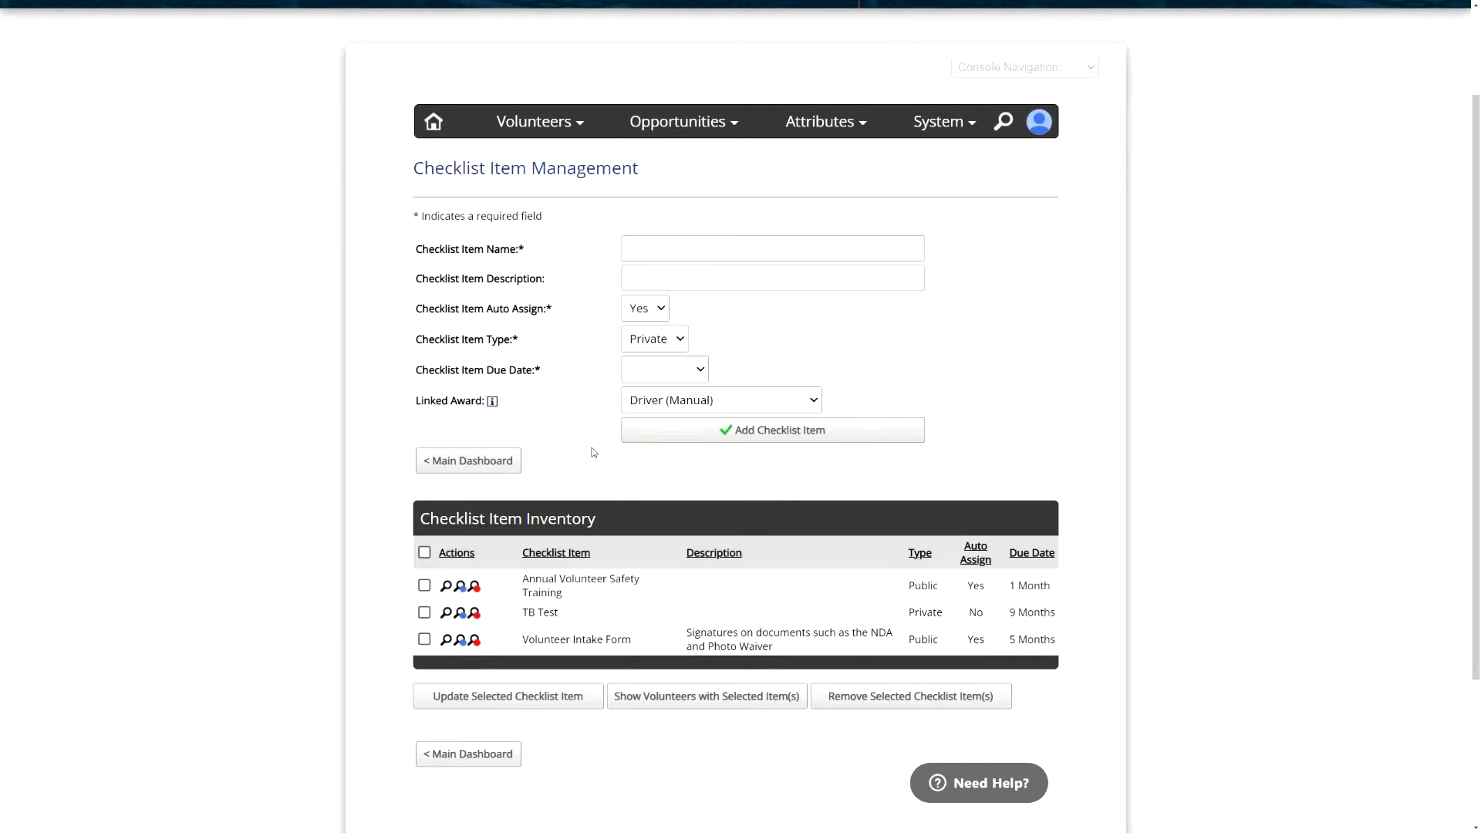
Step: Open the management page of the volunteer listed under the volunteer database and view that volunteer's checklist
{"action": "left_click", "coordinate": [552, 123]}
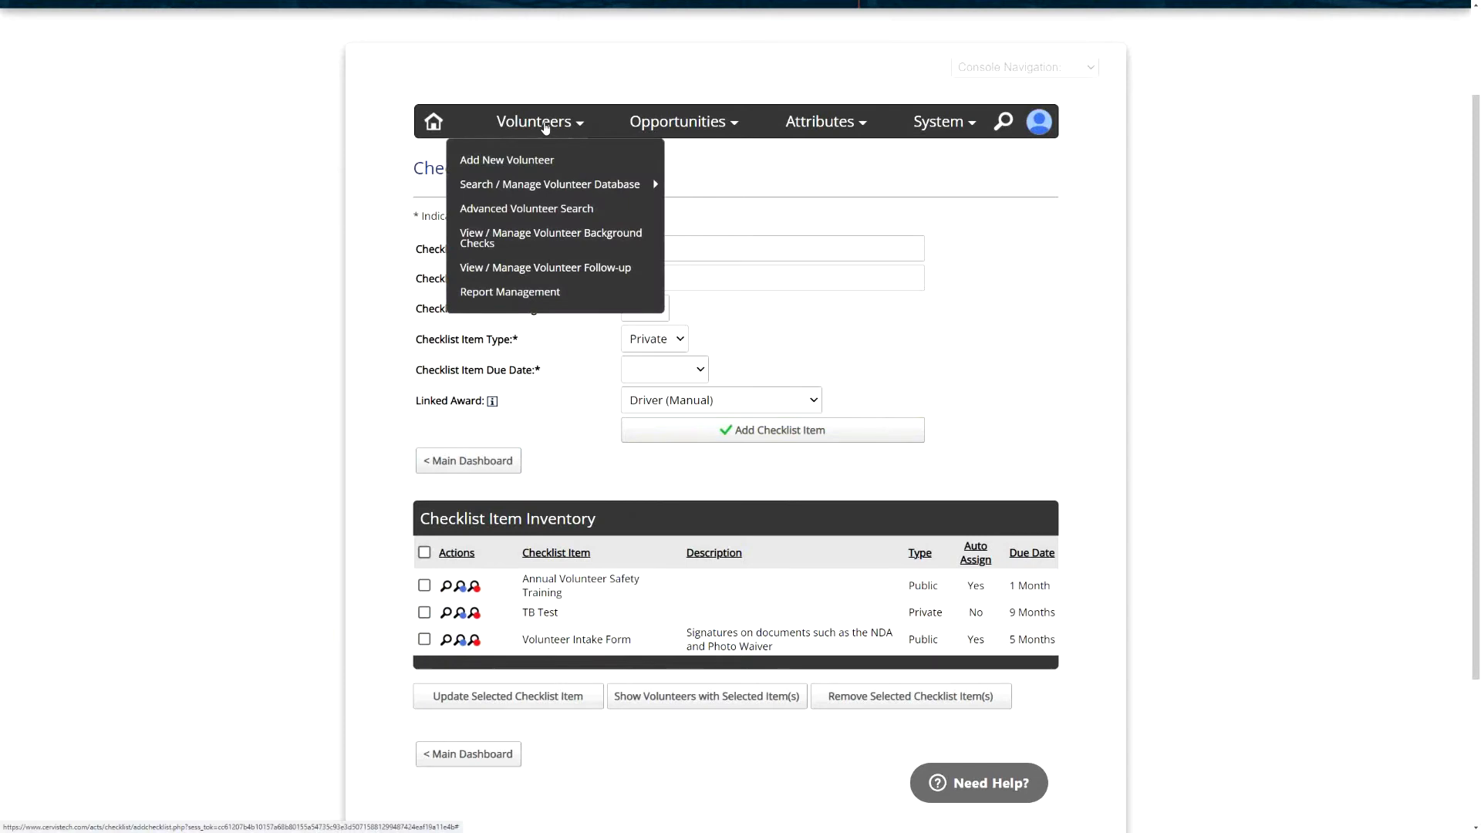
{"action": "mouse_move", "coordinate": [567, 185]}
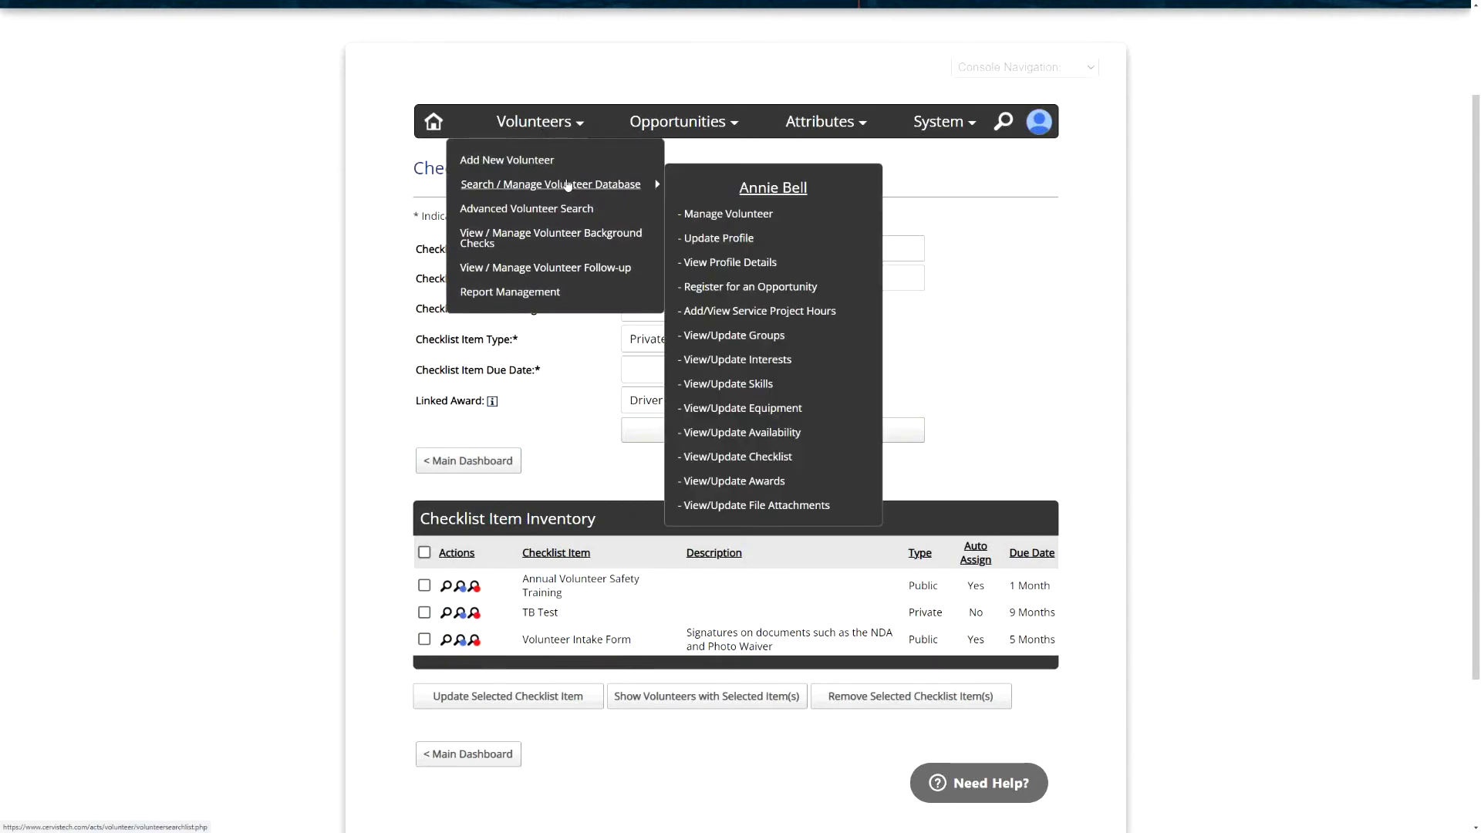
{"action": "left_click", "coordinate": [745, 219]}
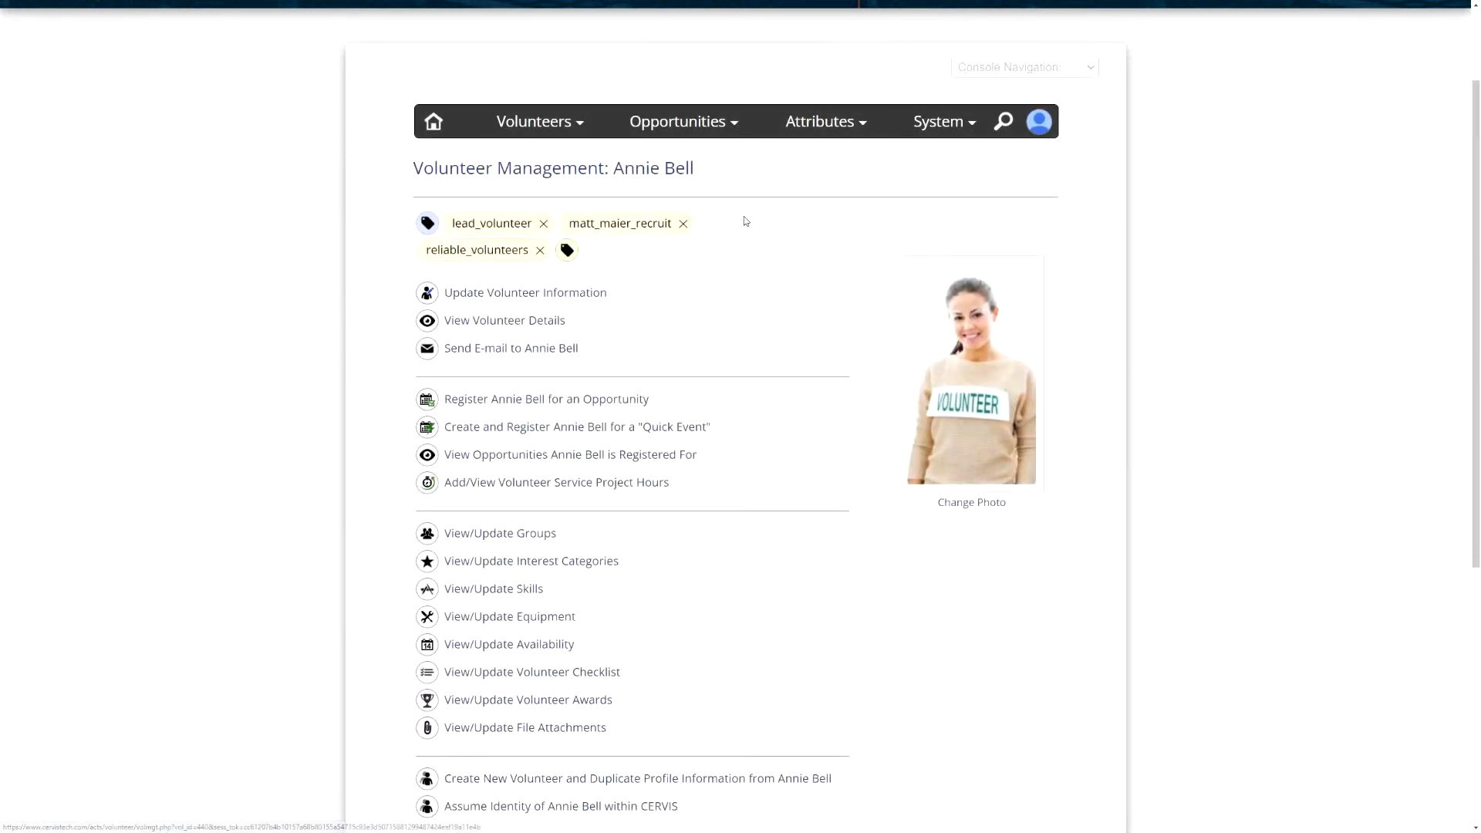
{"action": "scroll", "coordinate": [729, 334], "scroll_direction": "down", "scroll_amount": 3}
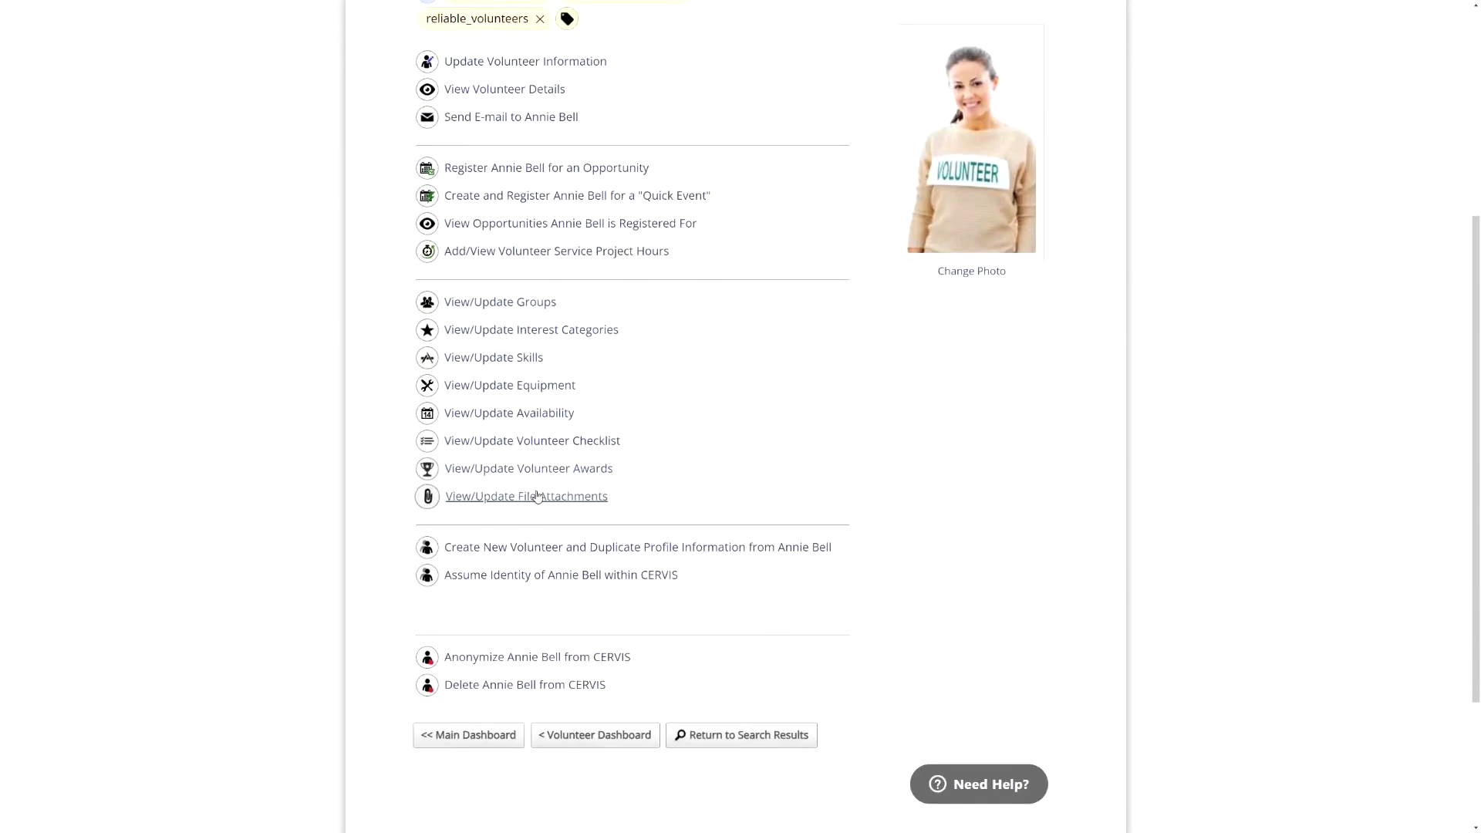
{"action": "left_click", "coordinate": [511, 446]}
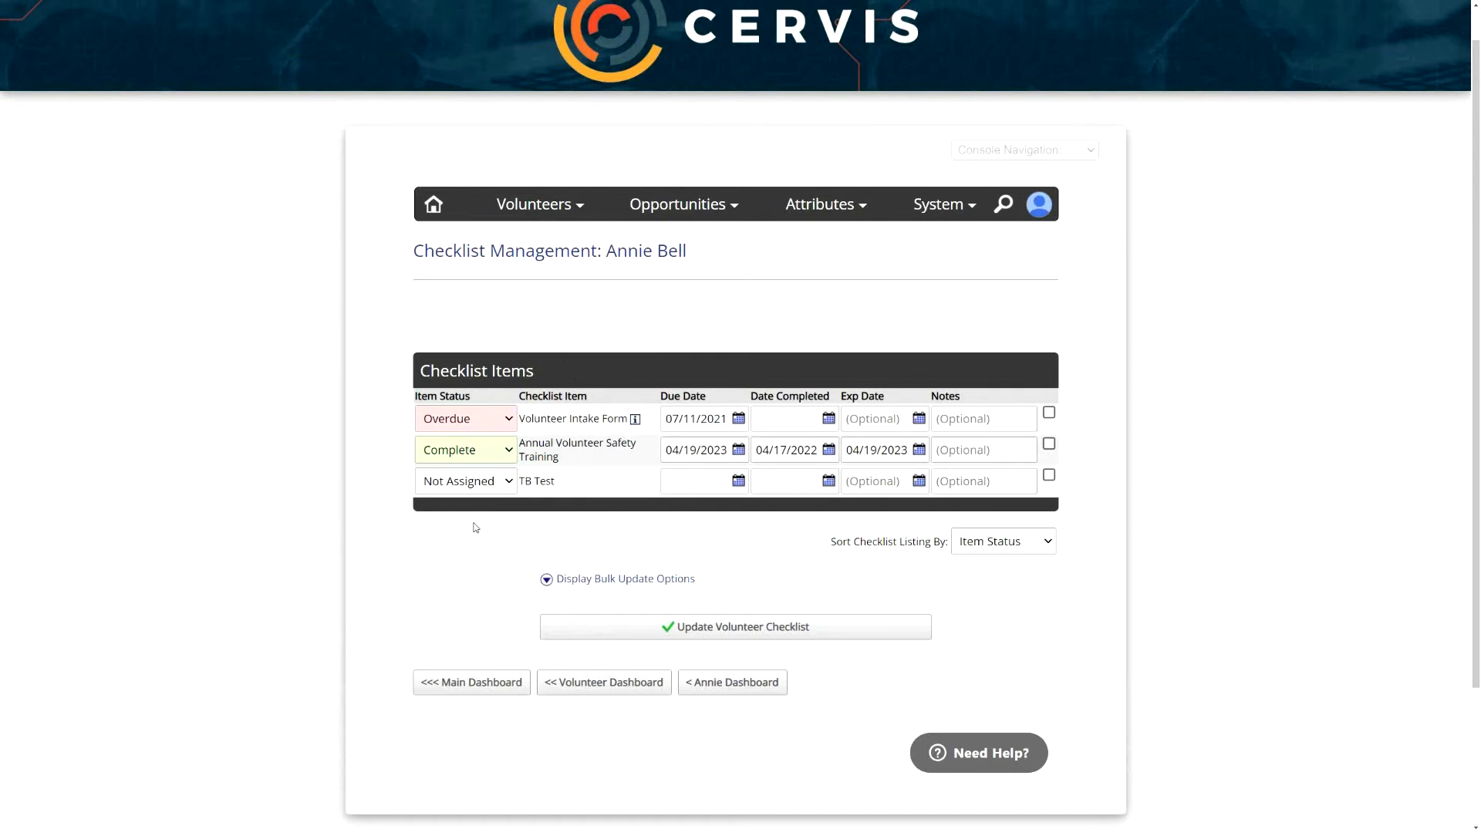
Step: Examine the volunteer's checklist items: Volunteer Intake Form, Annual Volunteer Safety Training and TB Test
{"action": "double_click", "coordinate": [589, 417]}
{"action": "left_click", "coordinate": [618, 417]}
{"action": "triple_click", "coordinate": [567, 451]}
{"action": "left_click", "coordinate": [581, 450]}
{"action": "left_click", "coordinate": [567, 505]}
{"action": "left_click_drag", "start_coordinate": [567, 423], "coordinate": [631, 420]}
{"action": "left_click", "coordinate": [616, 420]}
Step: Set the status of the overdue Volunteer Intake Form checklist item to Complete
{"action": "left_click", "coordinate": [489, 419]}
{"action": "left_click", "coordinate": [477, 454]}
Step: Browse the Volunteer Intake Form's completion date calendar back to July 2021 without picking a date
{"action": "left_click", "coordinate": [794, 420]}
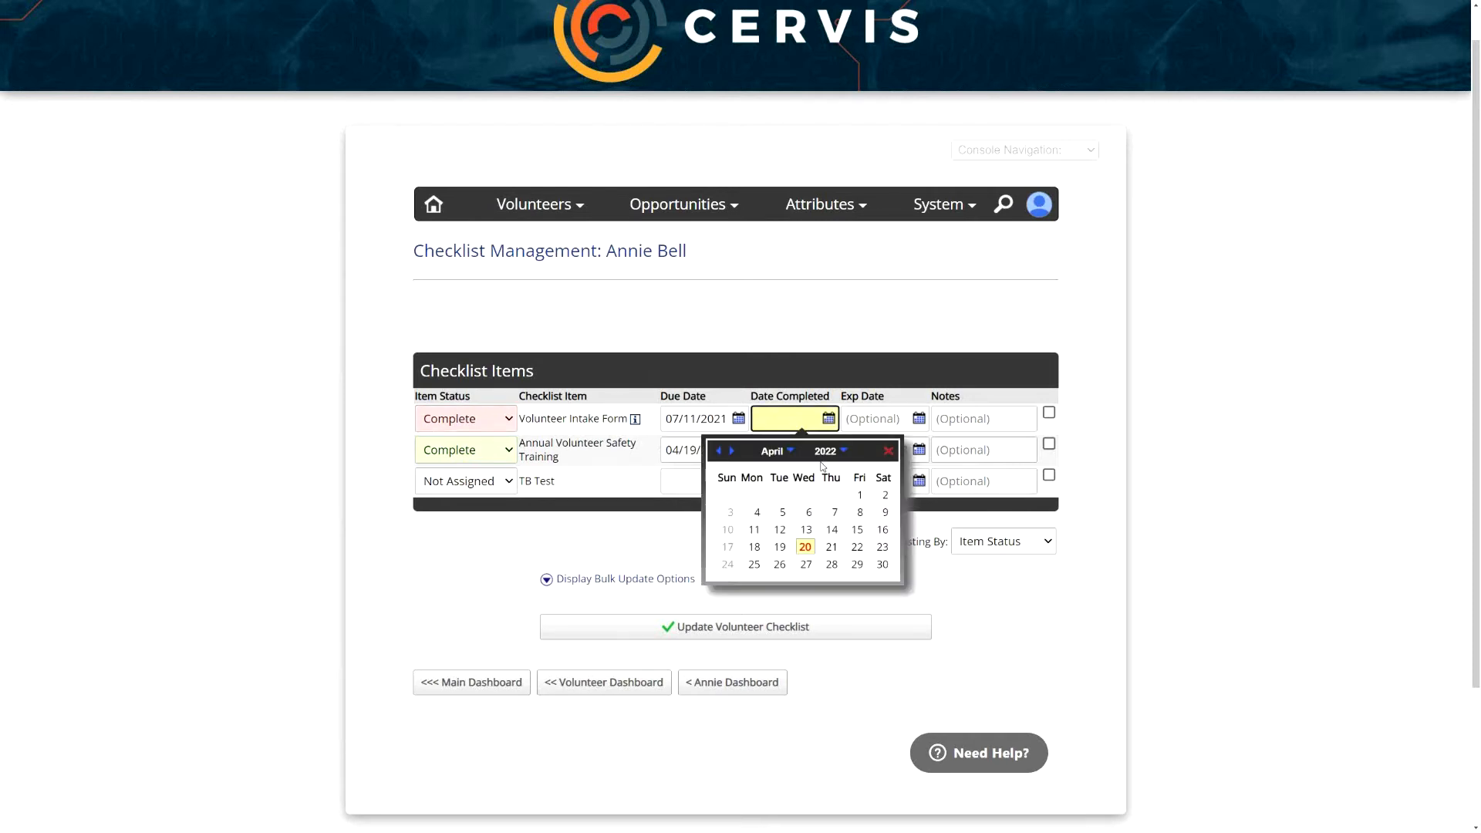
{"action": "left_click", "coordinate": [718, 451]}
{"action": "left_click", "coordinate": [718, 452]}
{"action": "left_click", "coordinate": [718, 451]}
{"action": "left_click", "coordinate": [718, 452]}
{"action": "left_click", "coordinate": [719, 451]}
{"action": "left_click", "coordinate": [718, 451]}
{"action": "left_click", "coordinate": [719, 451]}
{"action": "left_click", "coordinate": [718, 451]}
{"action": "left_click", "coordinate": [718, 451]}
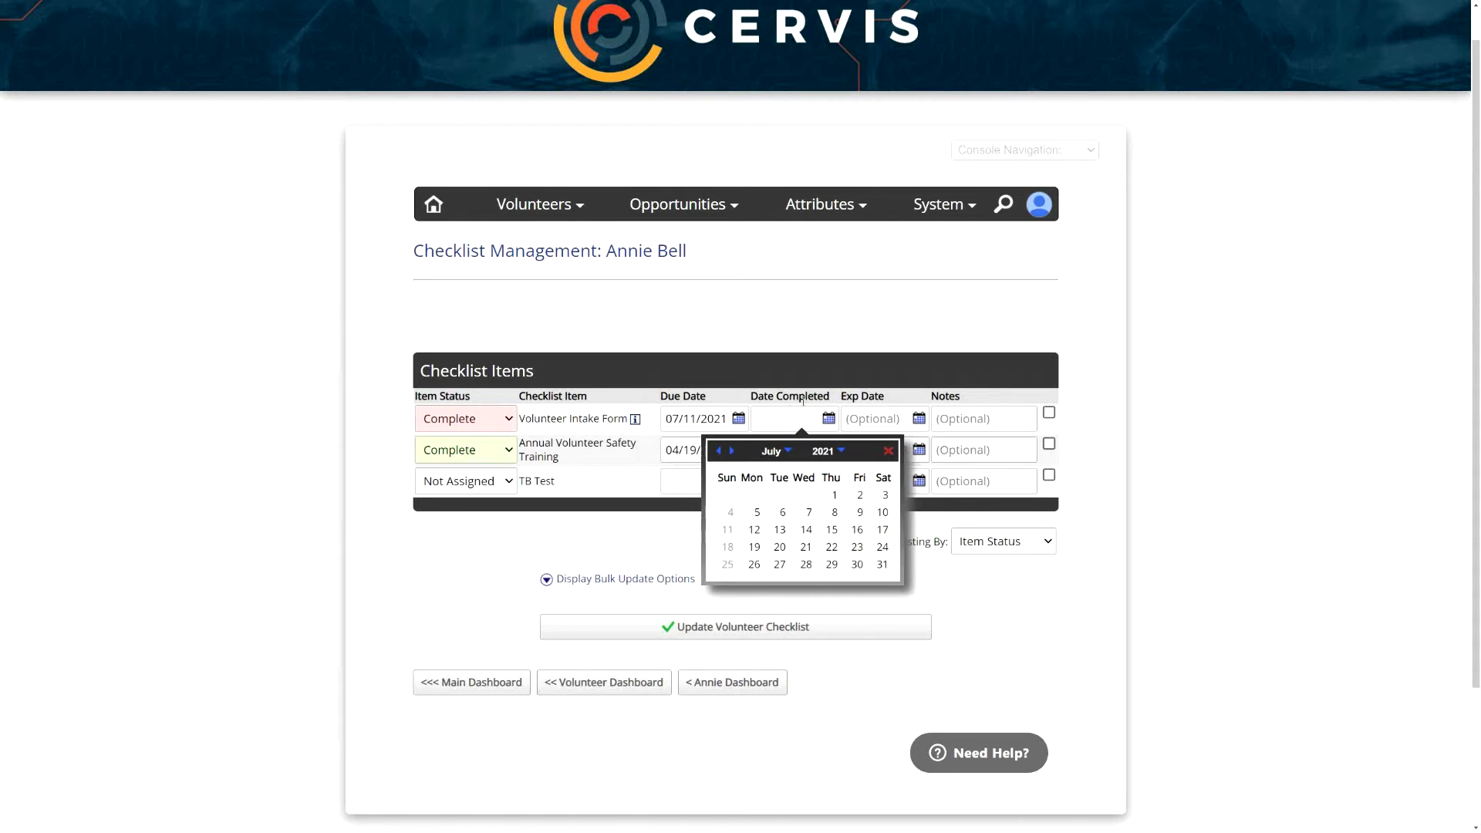
{"action": "left_click", "coordinate": [802, 401]}
Step: Set the expiration date of the Volunteer Intake Form checklist item to 04/20/2027
{"action": "left_click", "coordinate": [870, 412]}
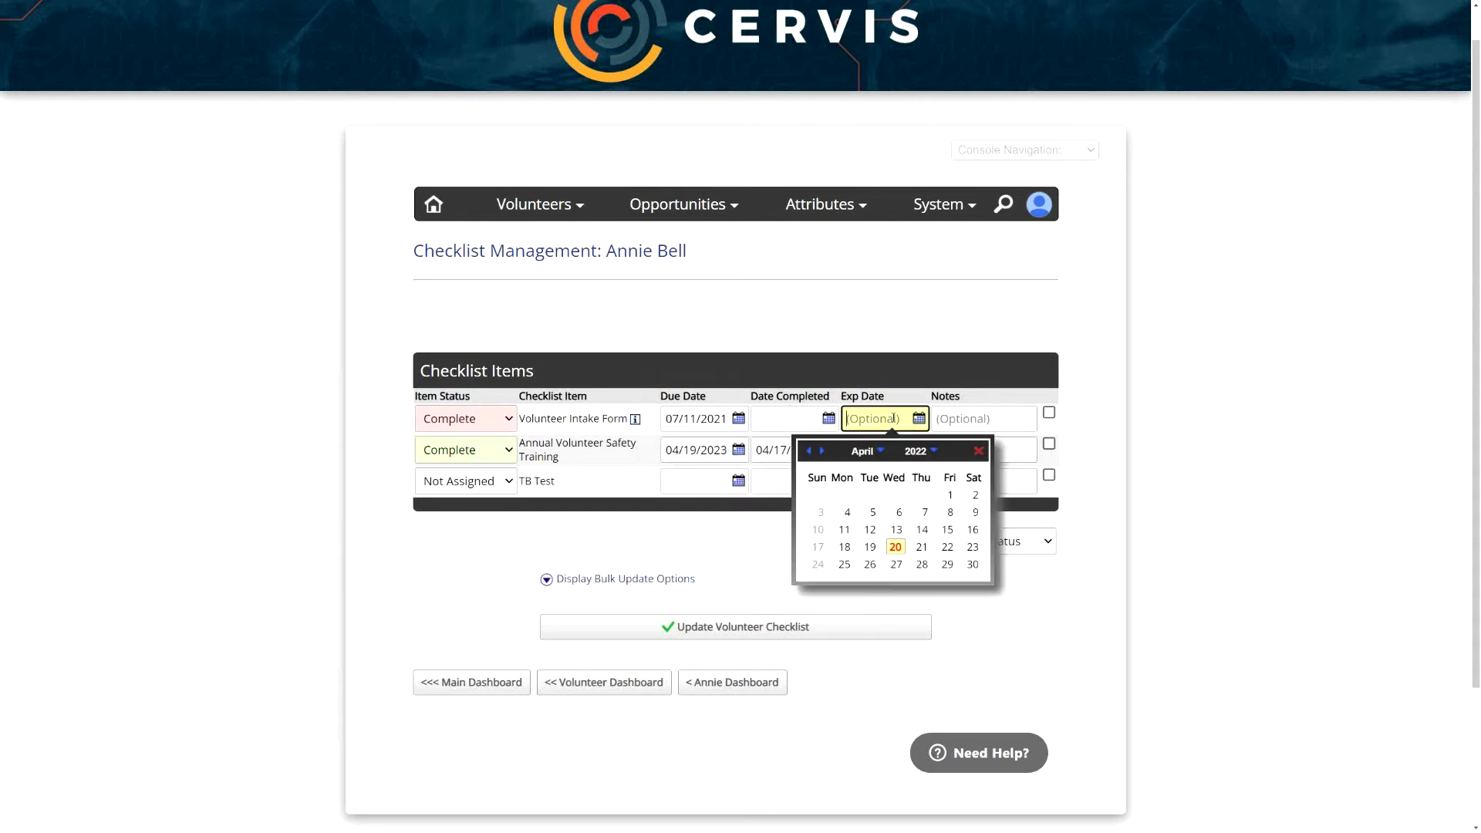
{"action": "left_click", "coordinate": [893, 418]}
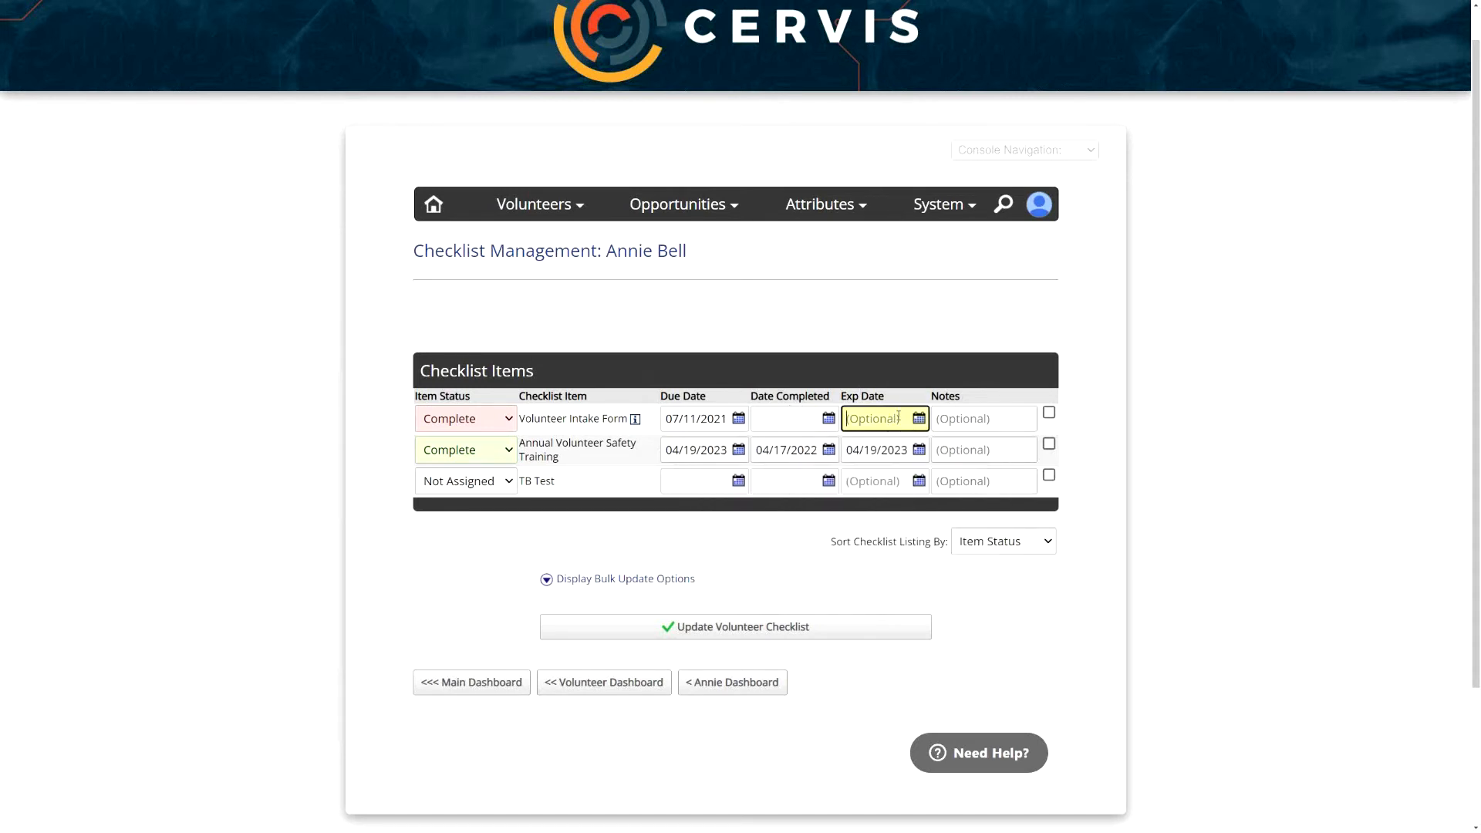
{"action": "left_click", "coordinate": [893, 381]}
{"action": "left_click", "coordinate": [898, 418]}
{"action": "left_click", "coordinate": [928, 452]}
{"action": "left_click", "coordinate": [916, 583]}
{"action": "left_click", "coordinate": [916, 568]}
{"action": "left_click", "coordinate": [871, 548]}
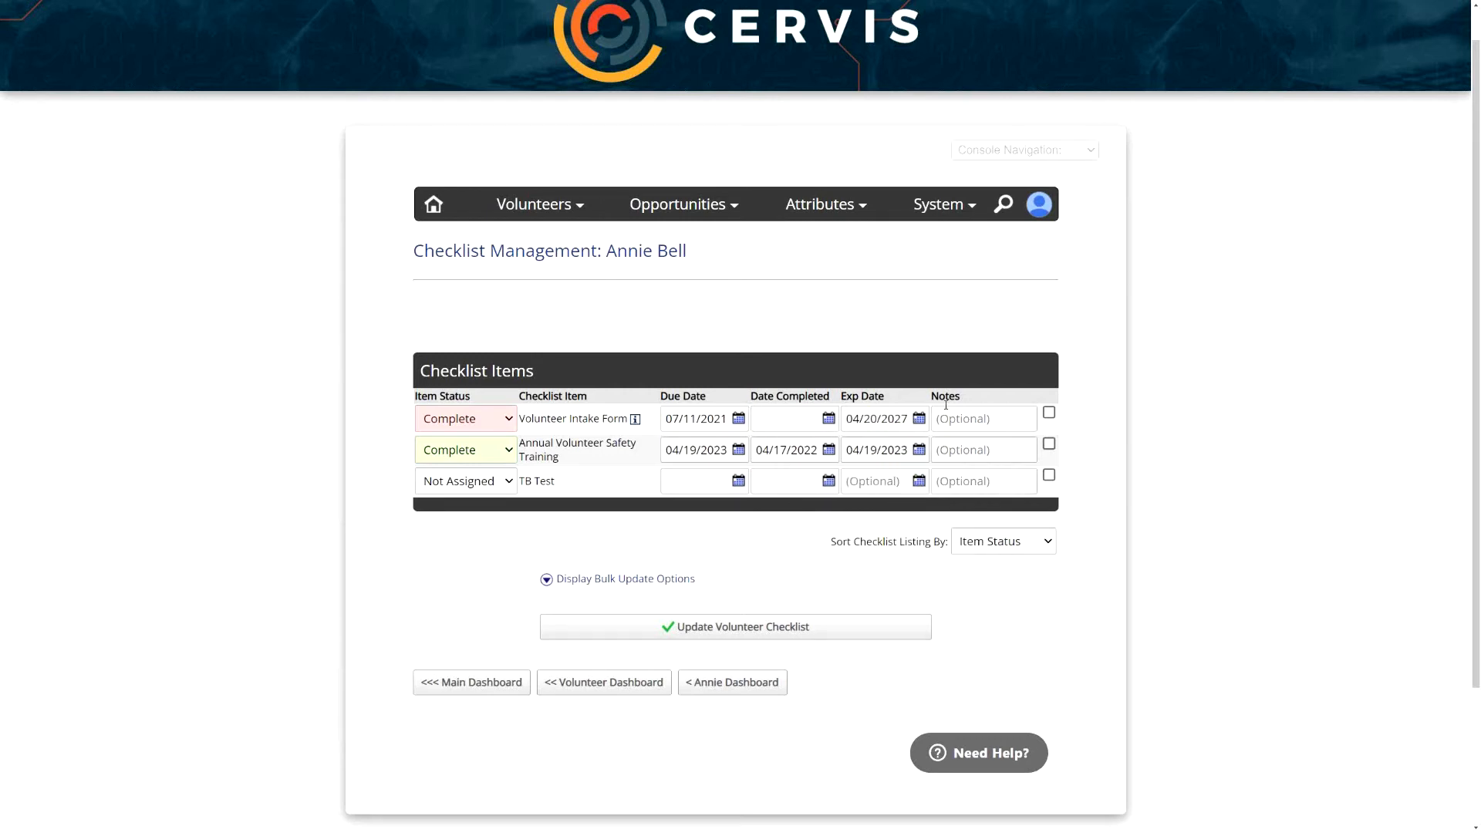
Step: Leave the Volunteer Intake Form's notes empty and save the volunteer's checklist changes
{"action": "left_click", "coordinate": [964, 421]}
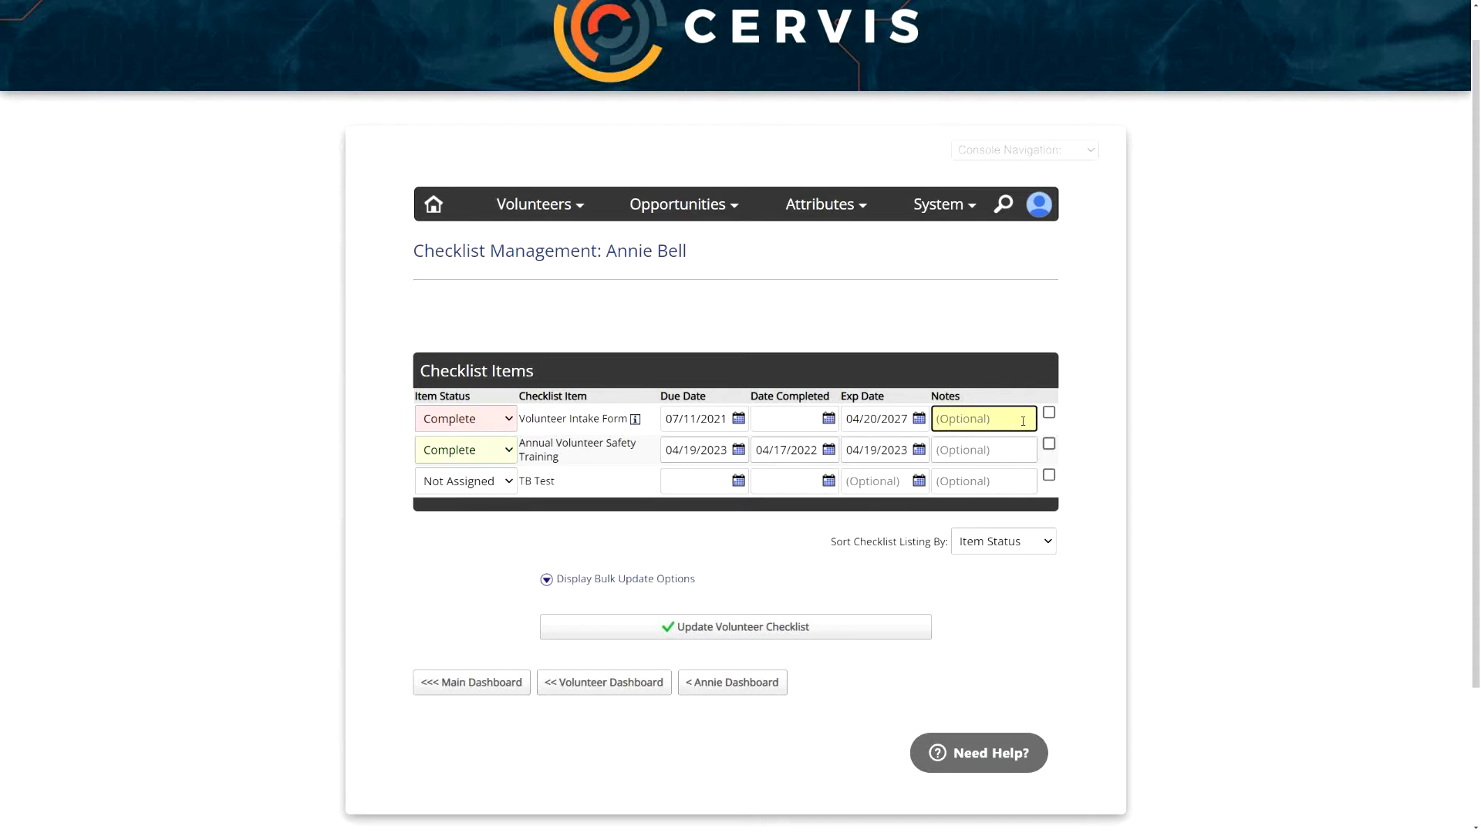
{"action": "left_click", "coordinate": [679, 629]}
{"action": "scroll", "coordinate": [949, 445], "scroll_direction": "down", "scroll_amount": 1}
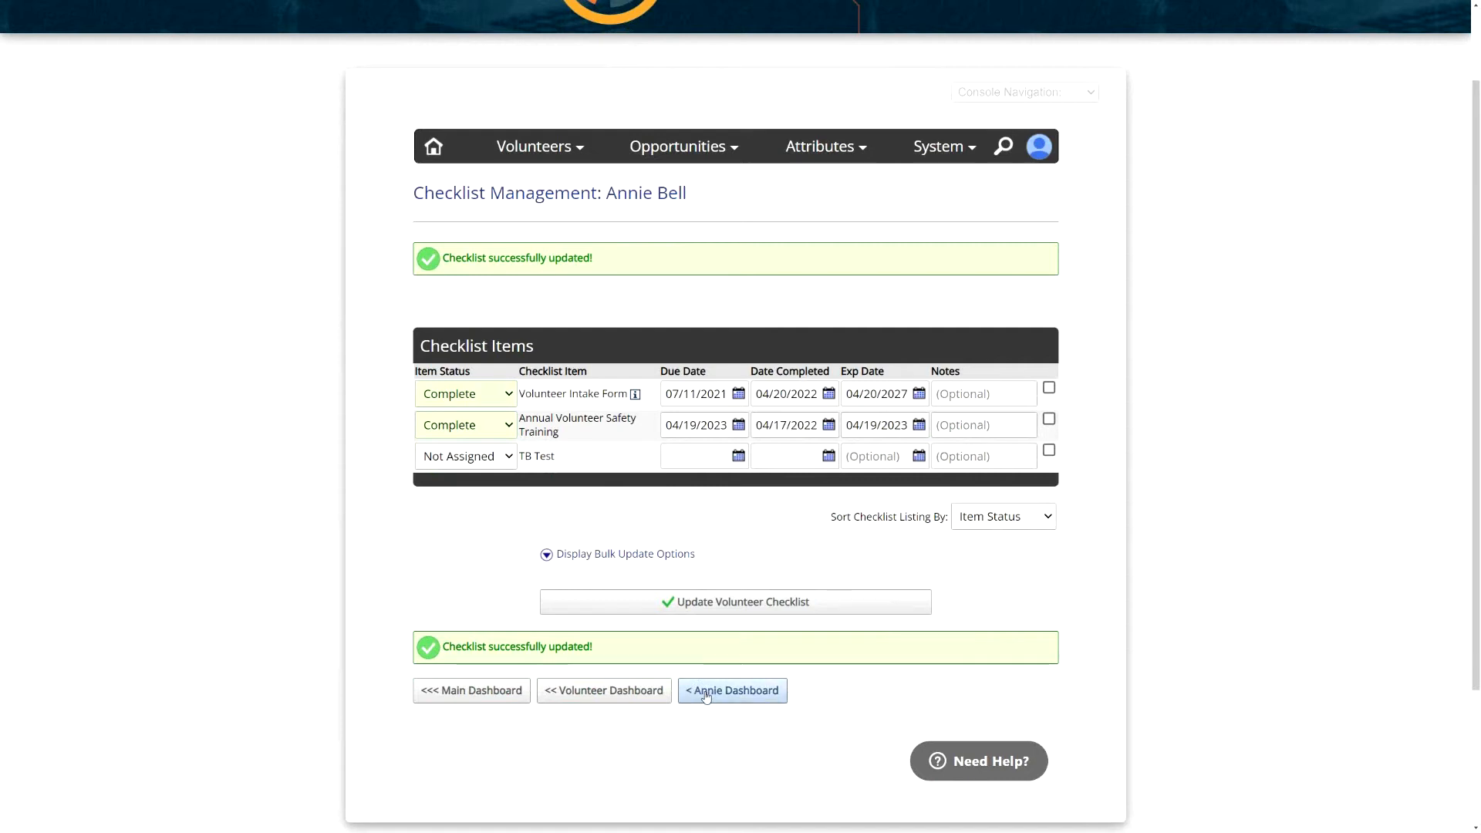
Step: Return to the volunteer dashboard, select all listed volunteers and start a bulk update for them
{"action": "left_click", "coordinate": [638, 692]}
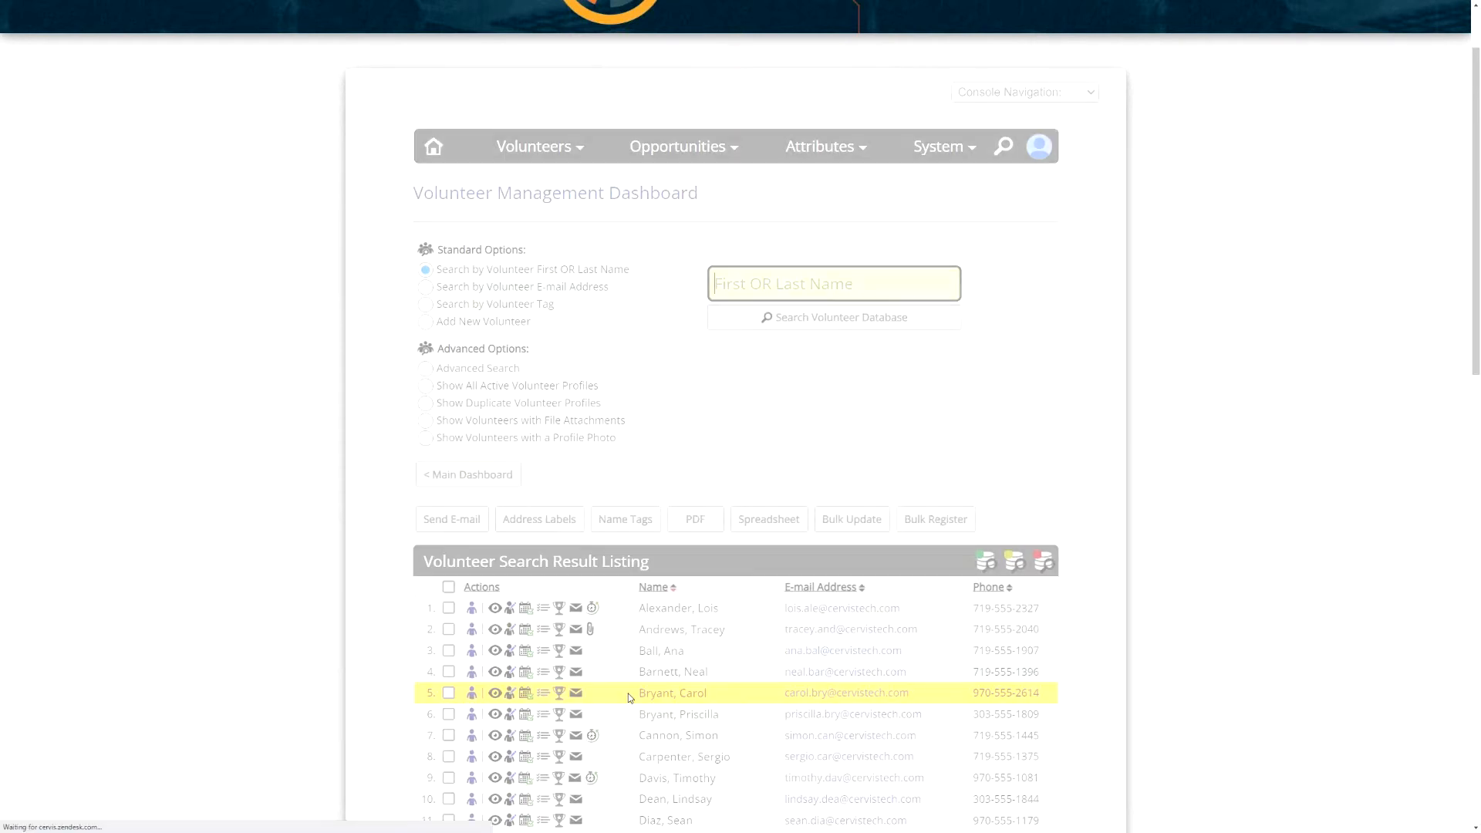
{"action": "scroll", "coordinate": [700, 464], "scroll_direction": "down", "scroll_amount": 2}
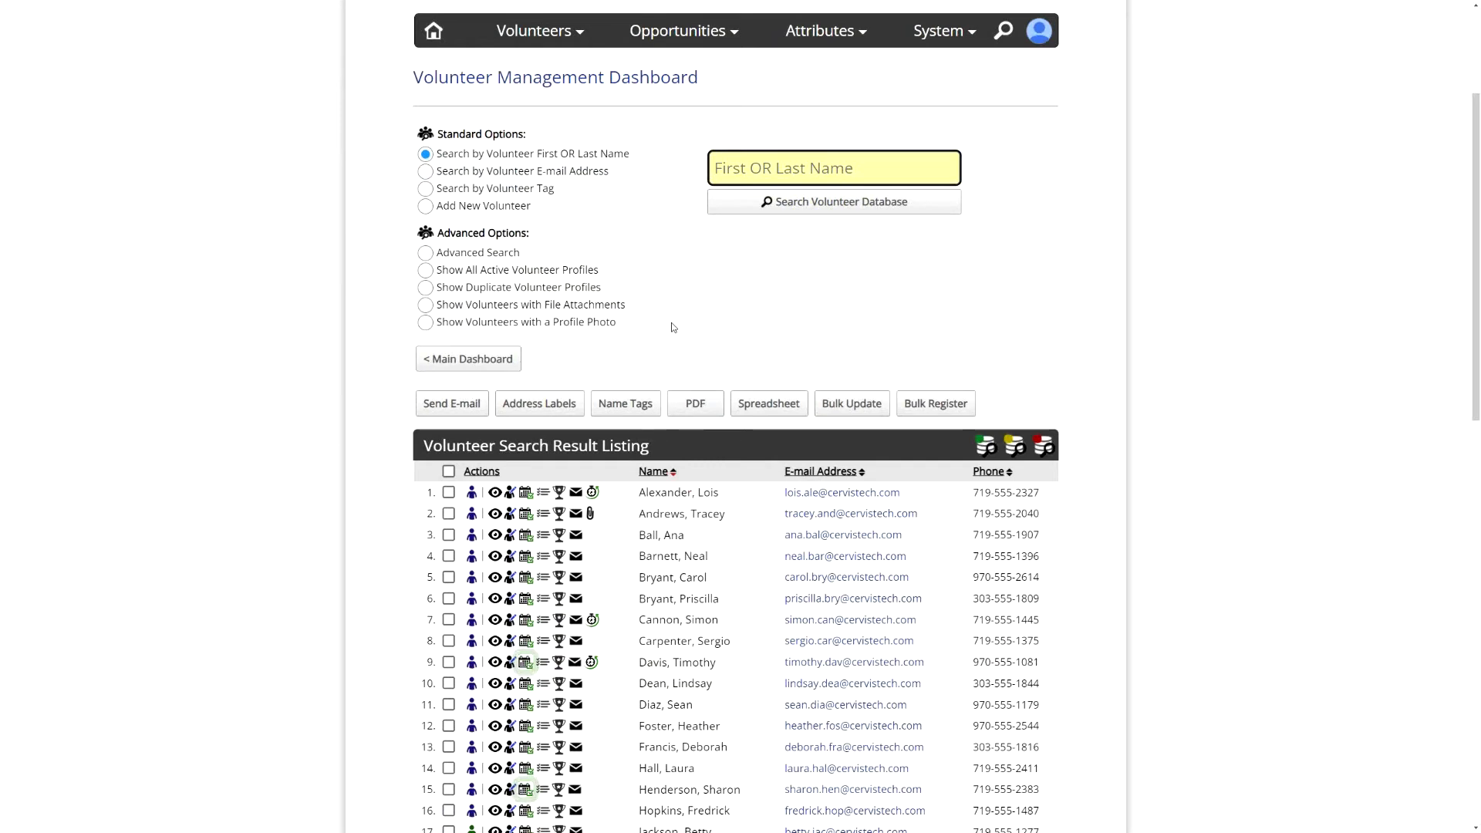
{"action": "left_click", "coordinate": [448, 472]}
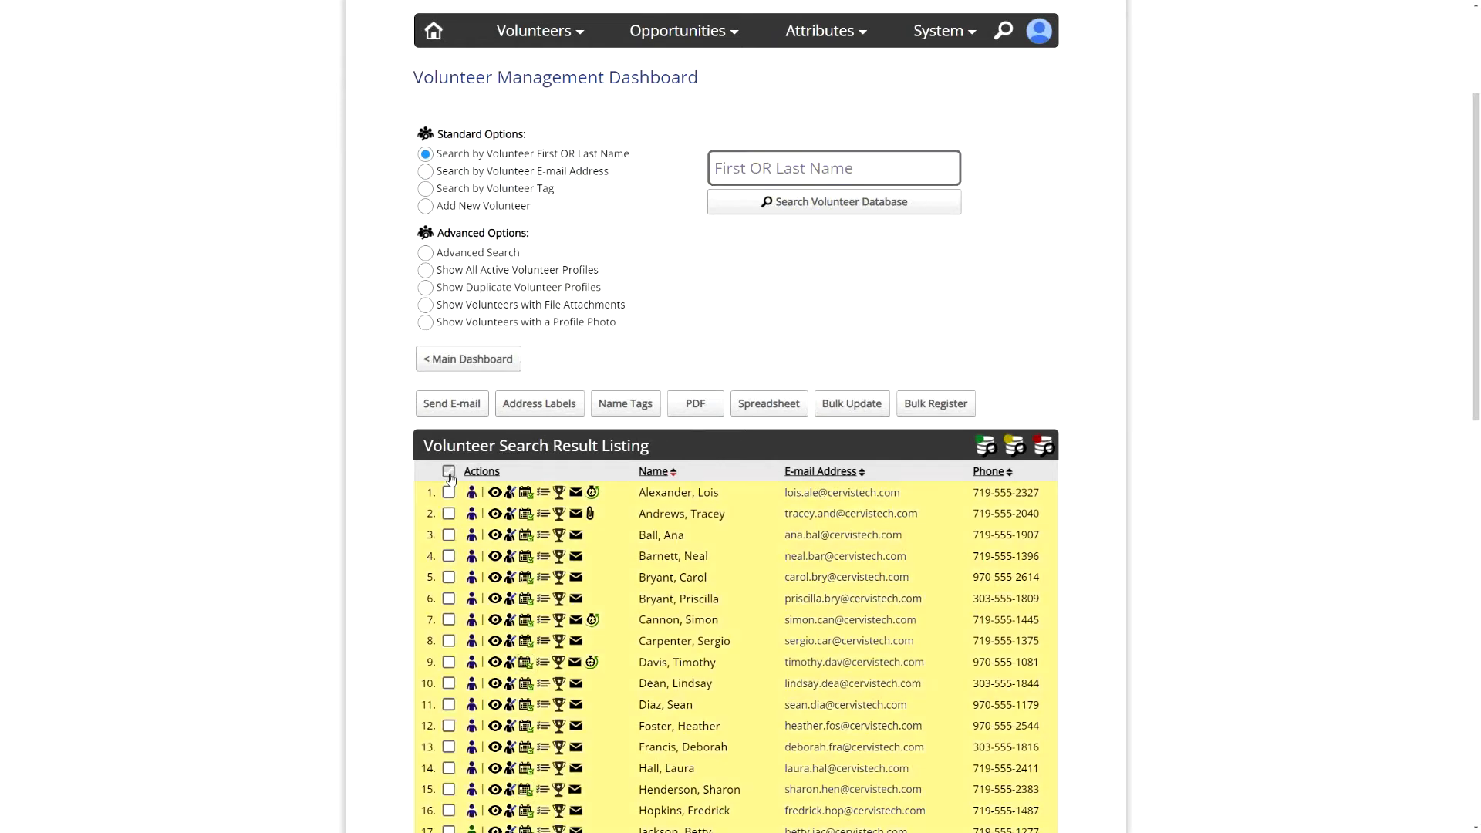
{"action": "left_click", "coordinate": [852, 404]}
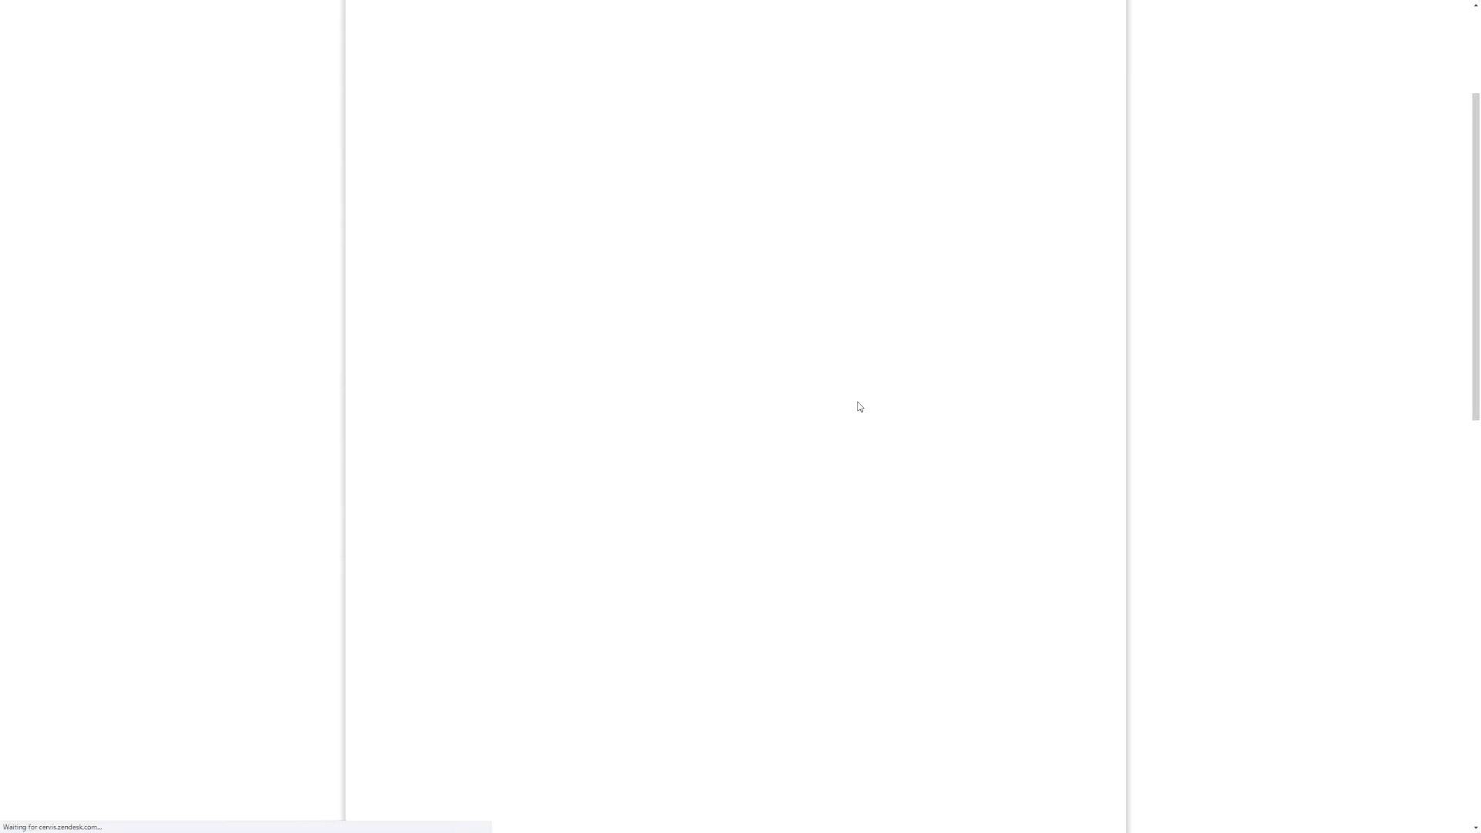
Step: Choose Volunteer Checklist Item as the field to bulk update and proceed to its update form
{"action": "scroll", "coordinate": [545, 406], "scroll_direction": "down", "scroll_amount": 3}
{"action": "scroll", "coordinate": [546, 406], "scroll_direction": "down", "scroll_amount": 2}
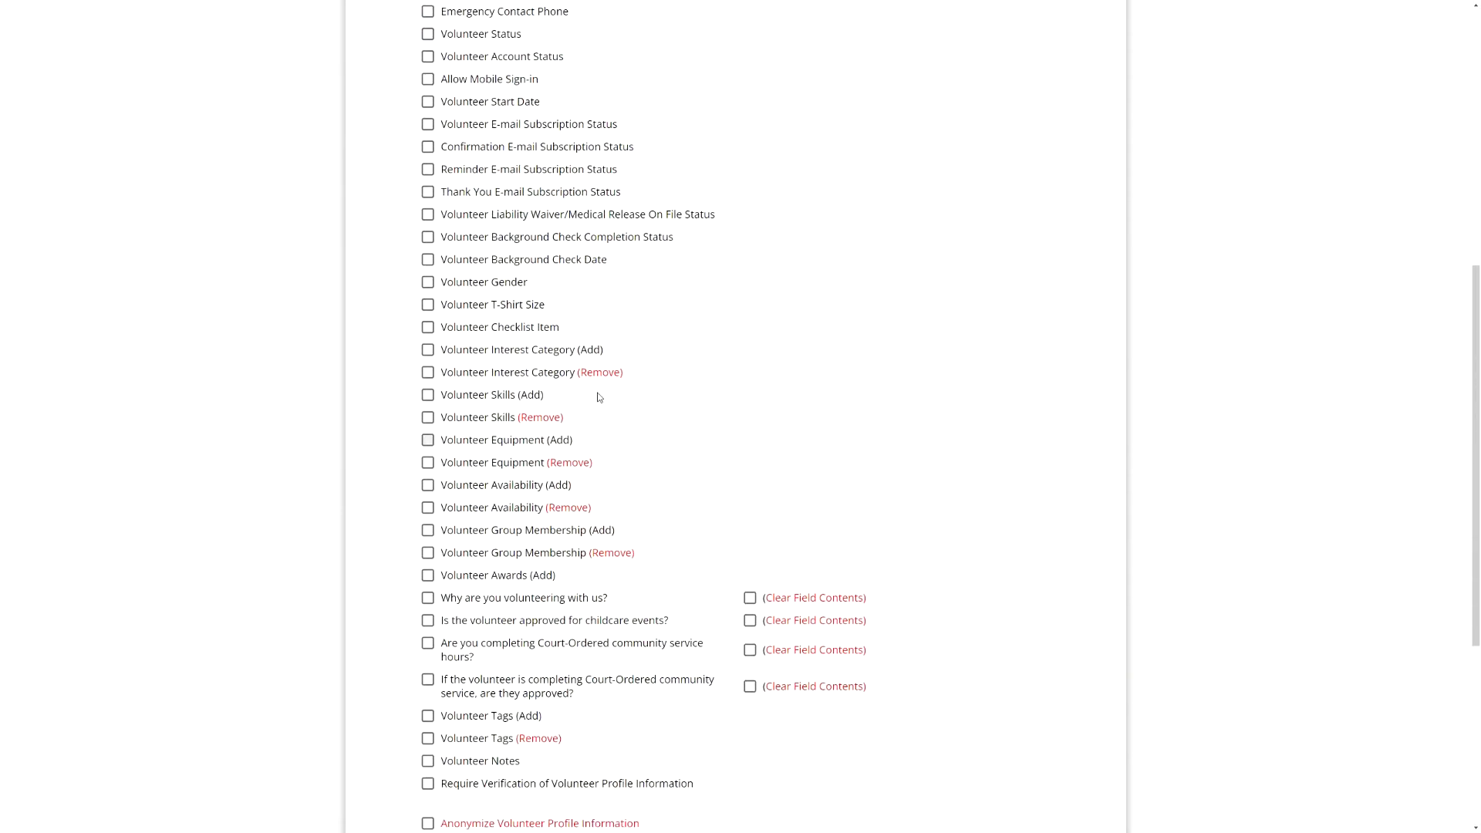
{"action": "left_click", "coordinate": [503, 335]}
{"action": "scroll", "coordinate": [651, 397], "scroll_direction": "down", "scroll_amount": 5}
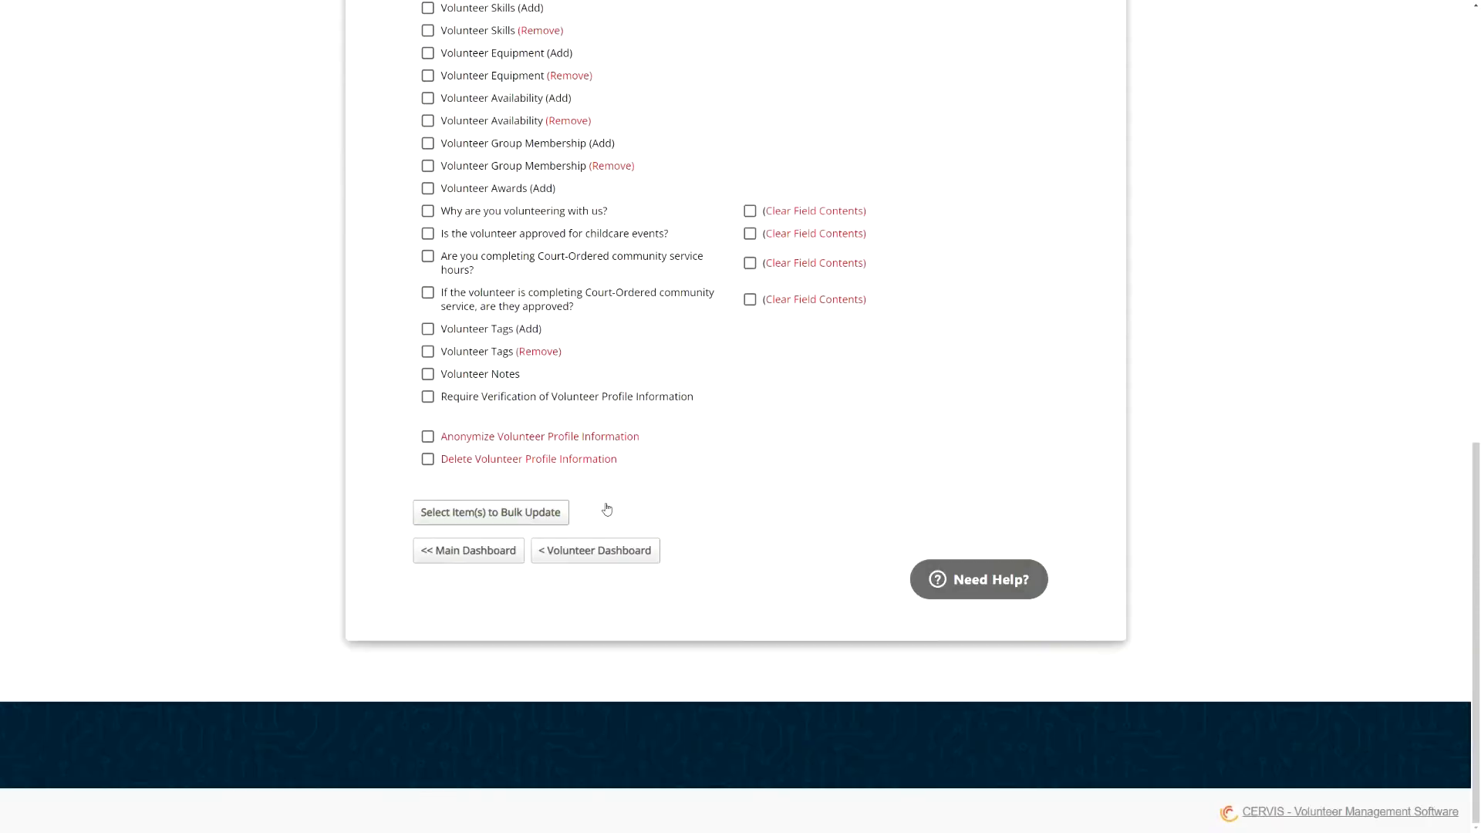
{"action": "left_click", "coordinate": [501, 513]}
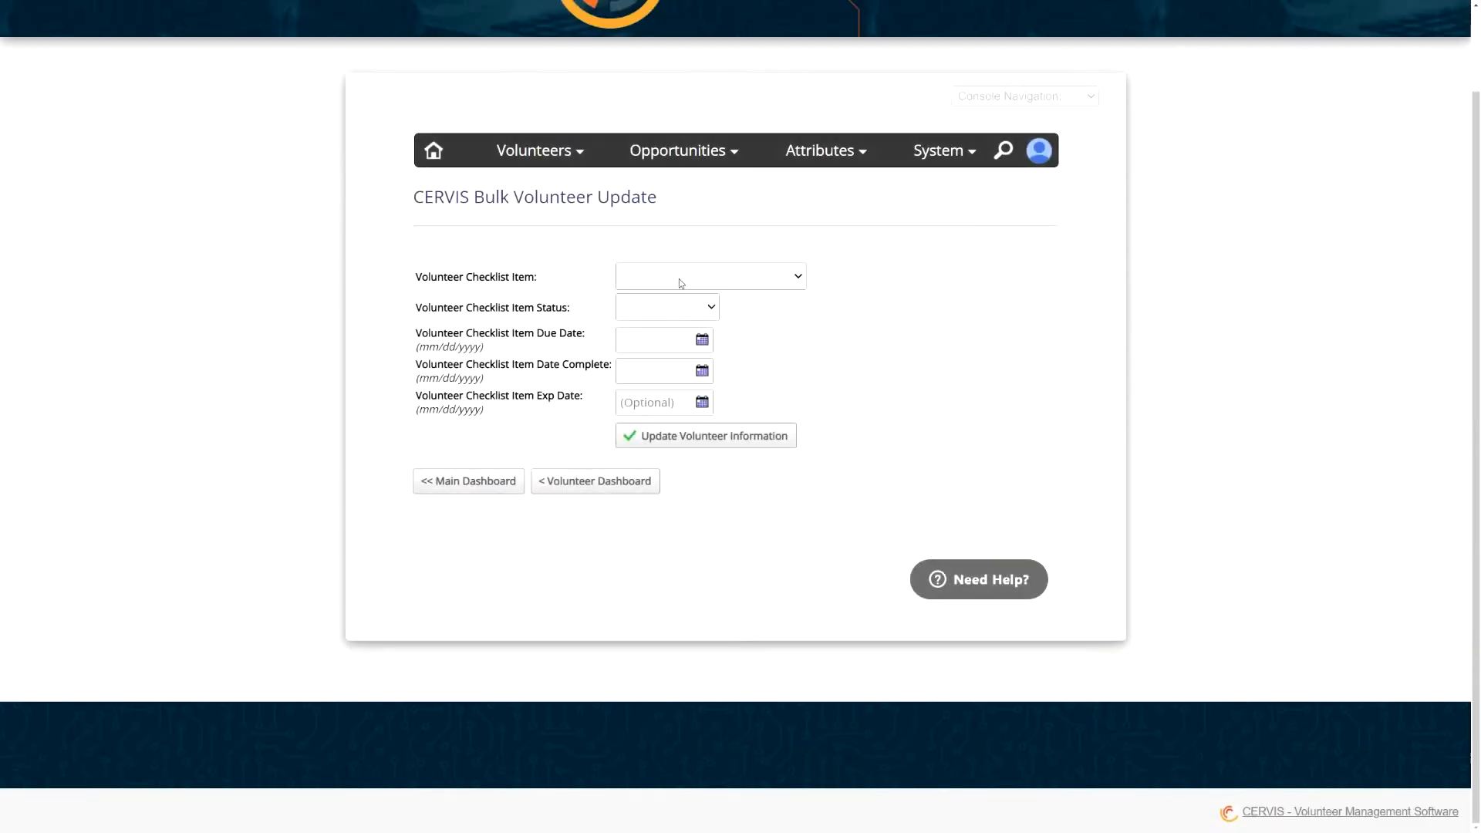
Step: Choose Annual Volunteer Safety Training as the bulk update's checklist item and set its status to Complete
{"action": "left_click", "coordinate": [678, 276]}
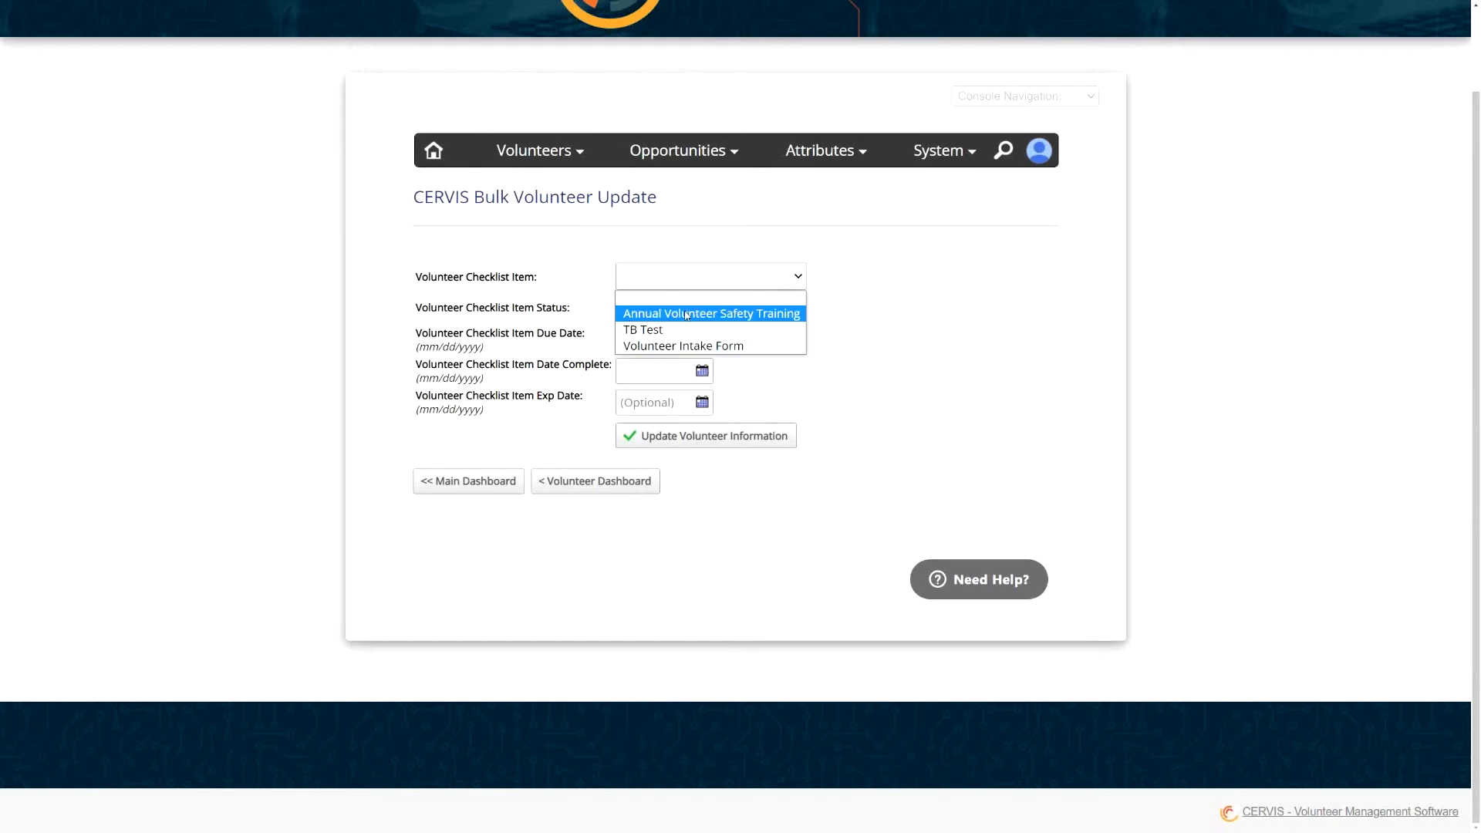
{"action": "left_click", "coordinate": [686, 315]}
{"action": "left_click", "coordinate": [697, 315]}
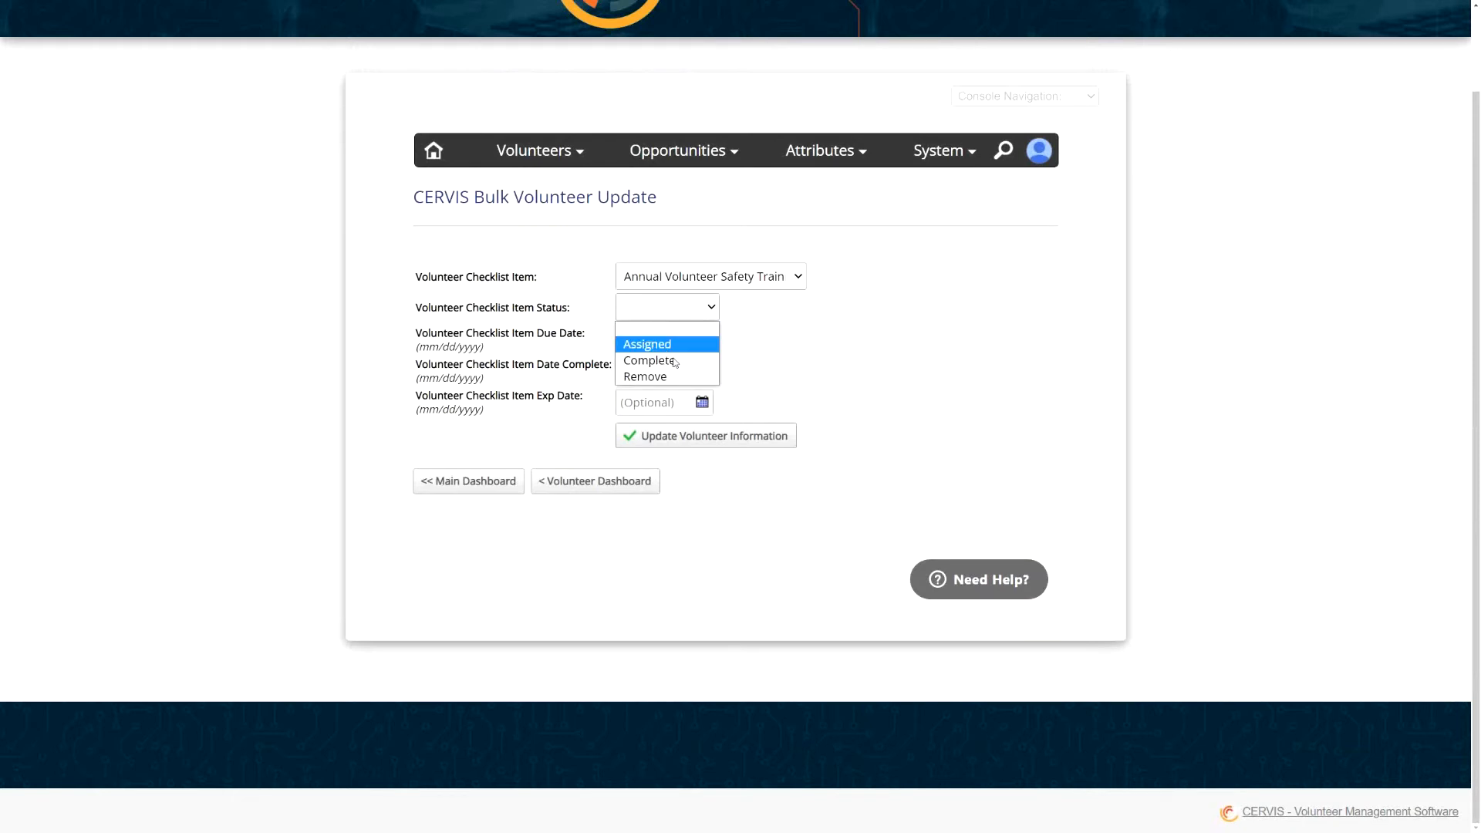
{"action": "left_click", "coordinate": [674, 358]}
{"action": "left_click", "coordinate": [682, 340]}
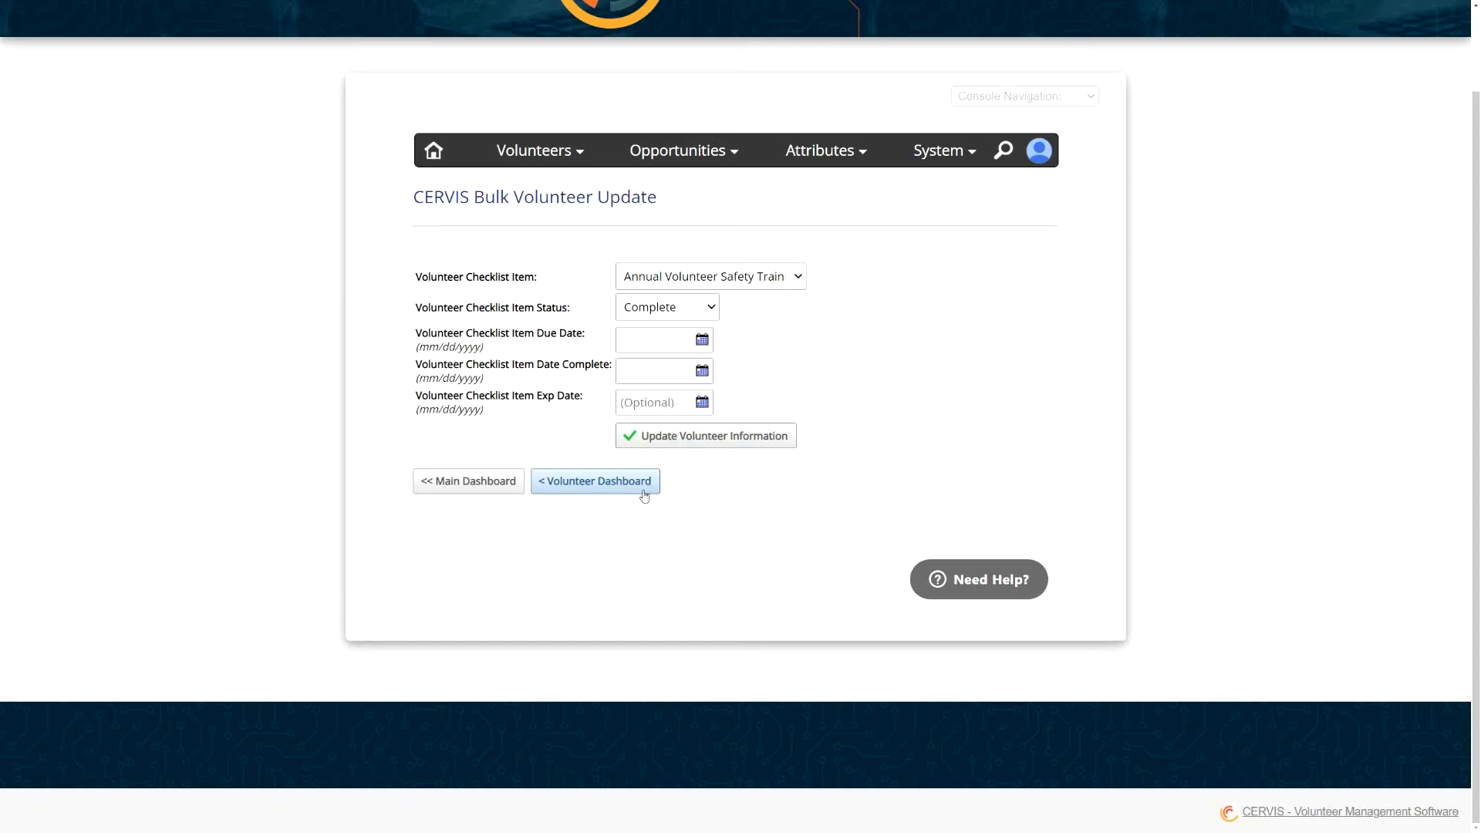
Step: Leave the bulk update without applying it, return to the volunteer dashboard and deselect all volunteers
{"action": "left_click", "coordinate": [605, 488]}
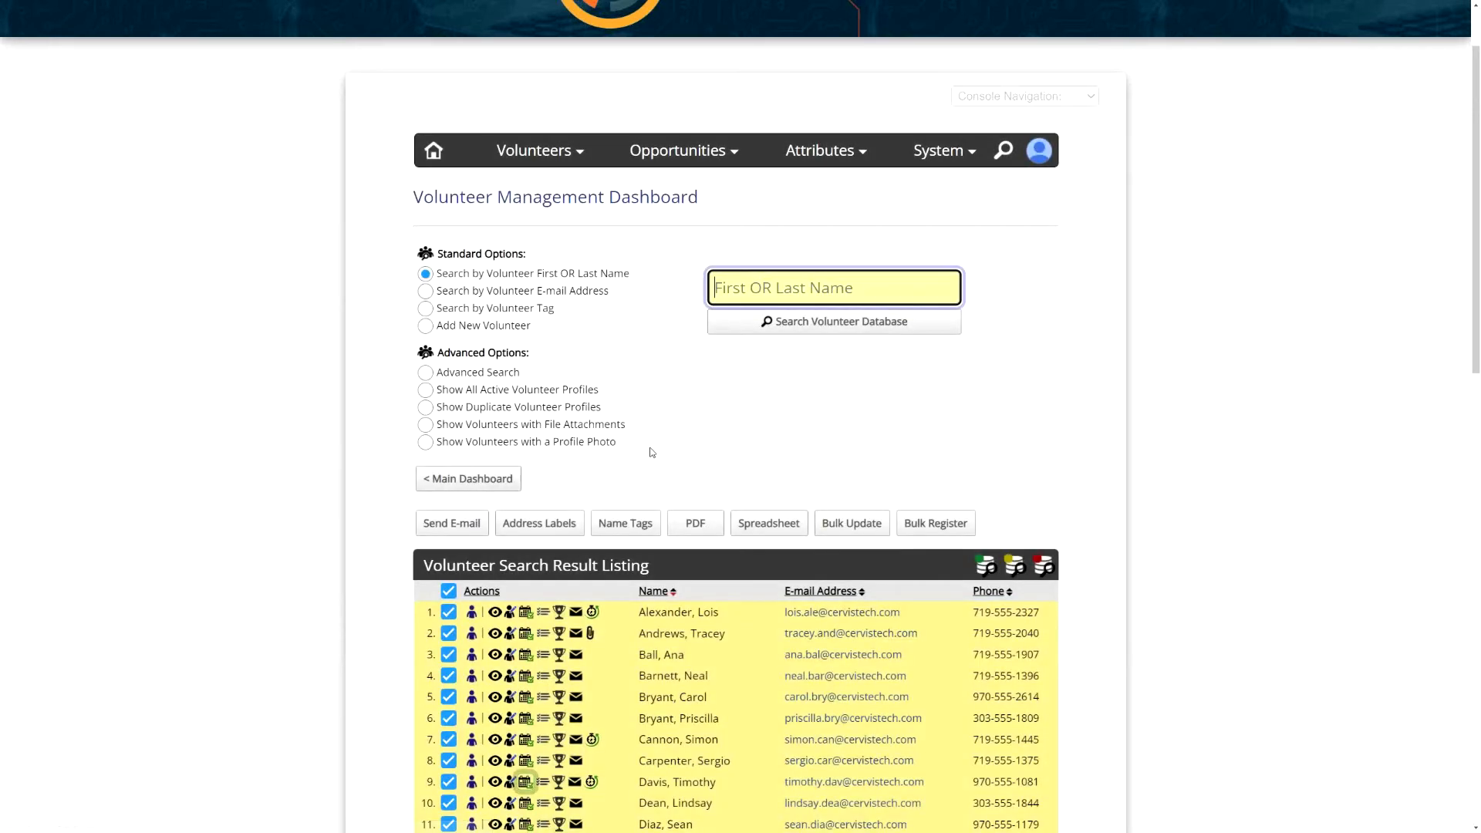
{"action": "left_click", "coordinate": [449, 593]}
{"action": "scroll", "coordinate": [734, 390], "scroll_direction": "down", "scroll_amount": 3}
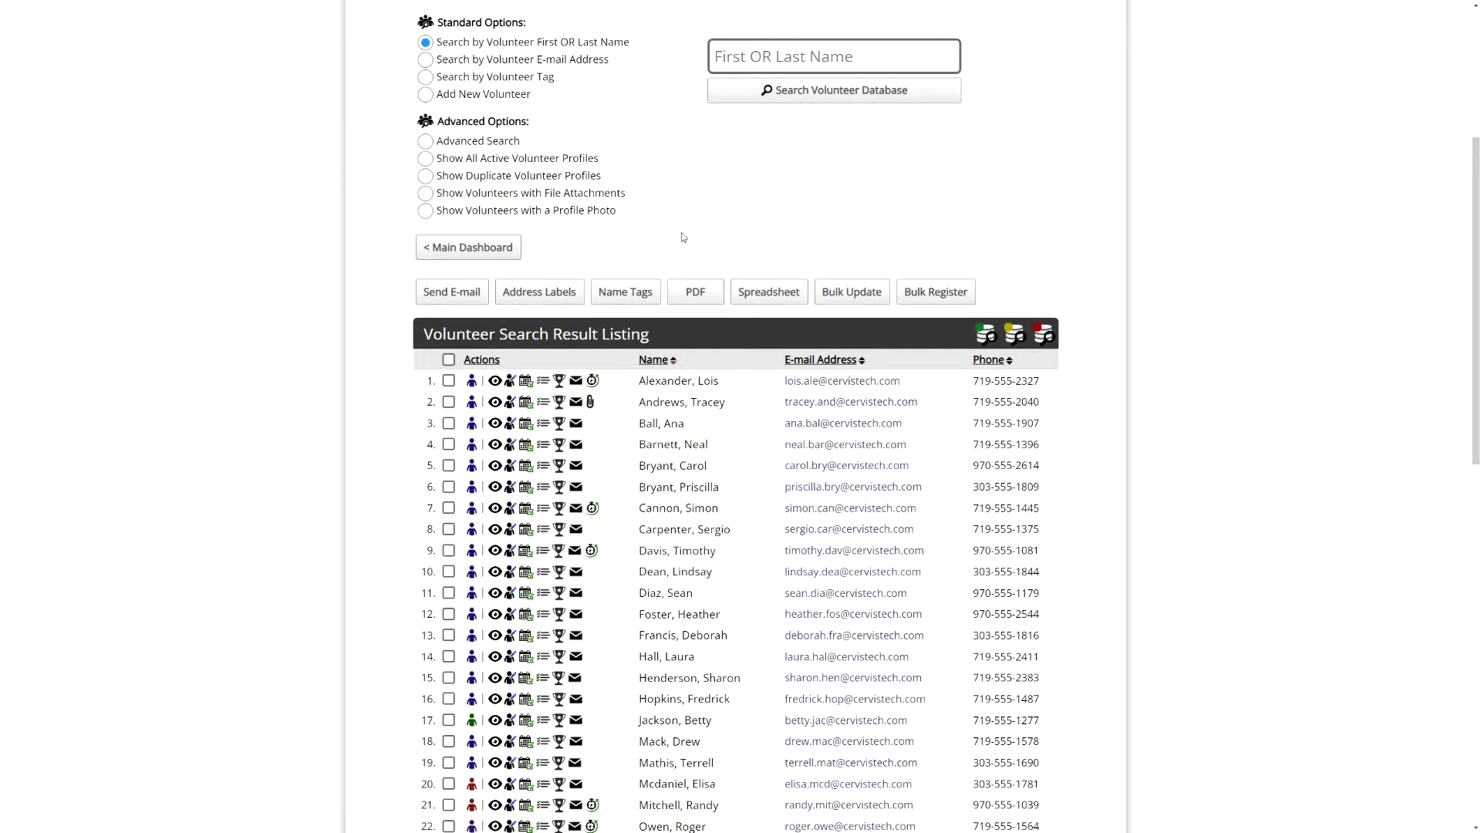
Step: Open the advanced volunteer search and expand its Volunteer Checklist Options
{"action": "scroll", "coordinate": [683, 232], "scroll_direction": "up", "scroll_amount": 2}
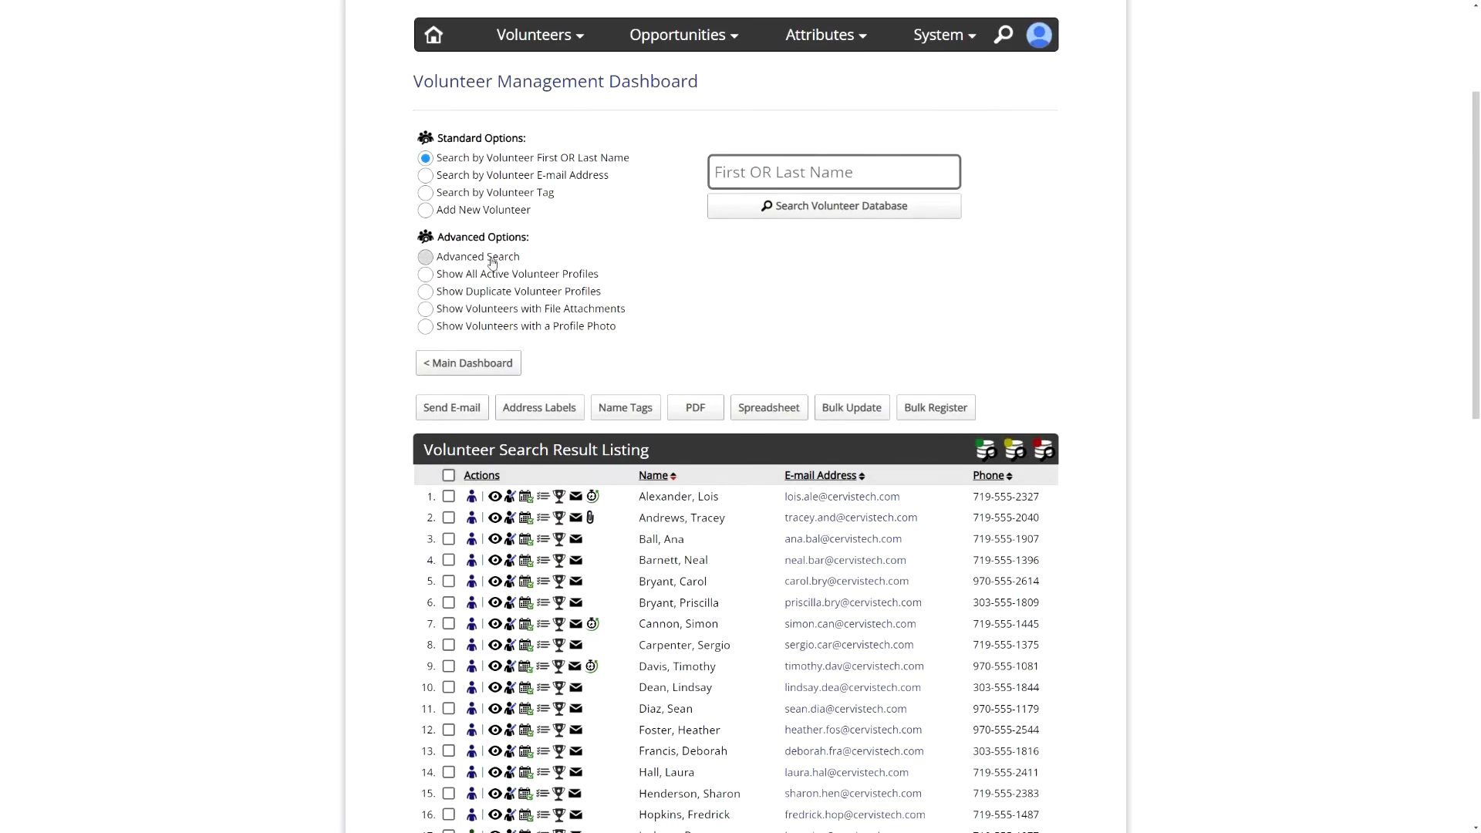
{"action": "left_click", "coordinate": [492, 263]}
{"action": "scroll", "coordinate": [588, 390], "scroll_direction": "down", "scroll_amount": 2}
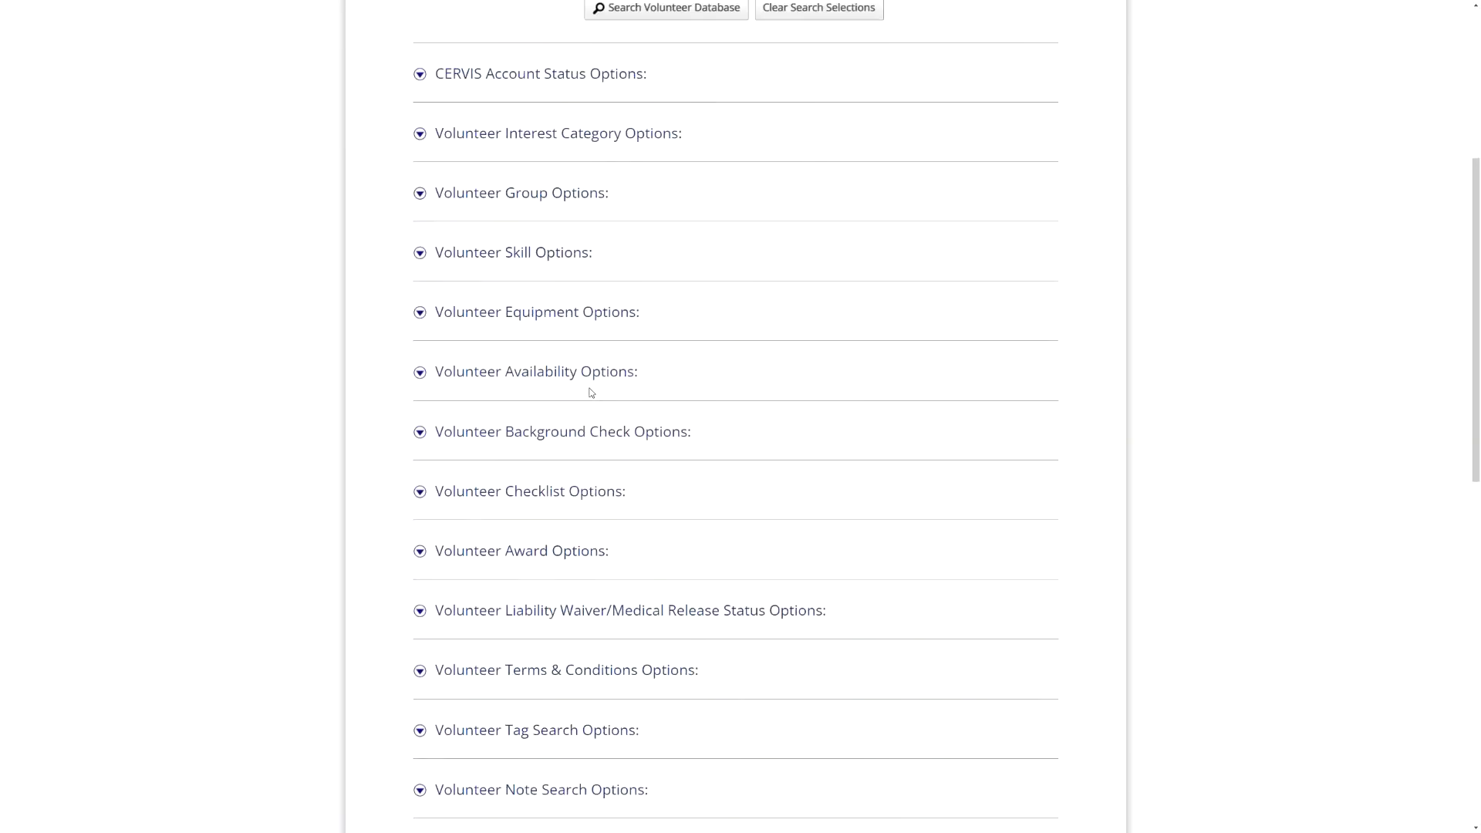
{"action": "left_click", "coordinate": [559, 493]}
{"action": "scroll", "coordinate": [559, 463], "scroll_direction": "down", "scroll_amount": 2}
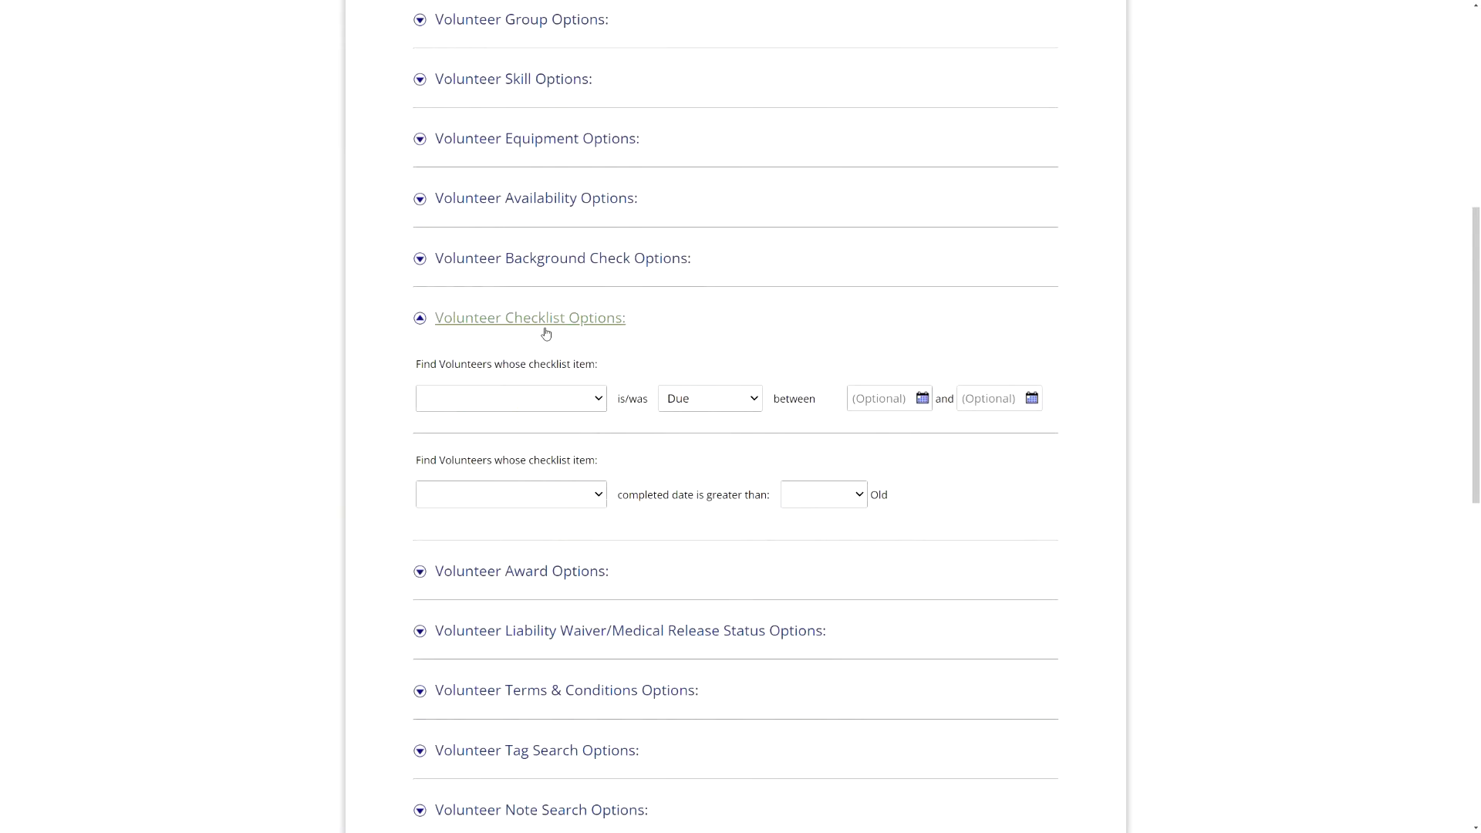
Step: Set the first checklist criterion to Annual Volunteer Safety Training with the status Completed
{"action": "left_click", "coordinate": [540, 398]}
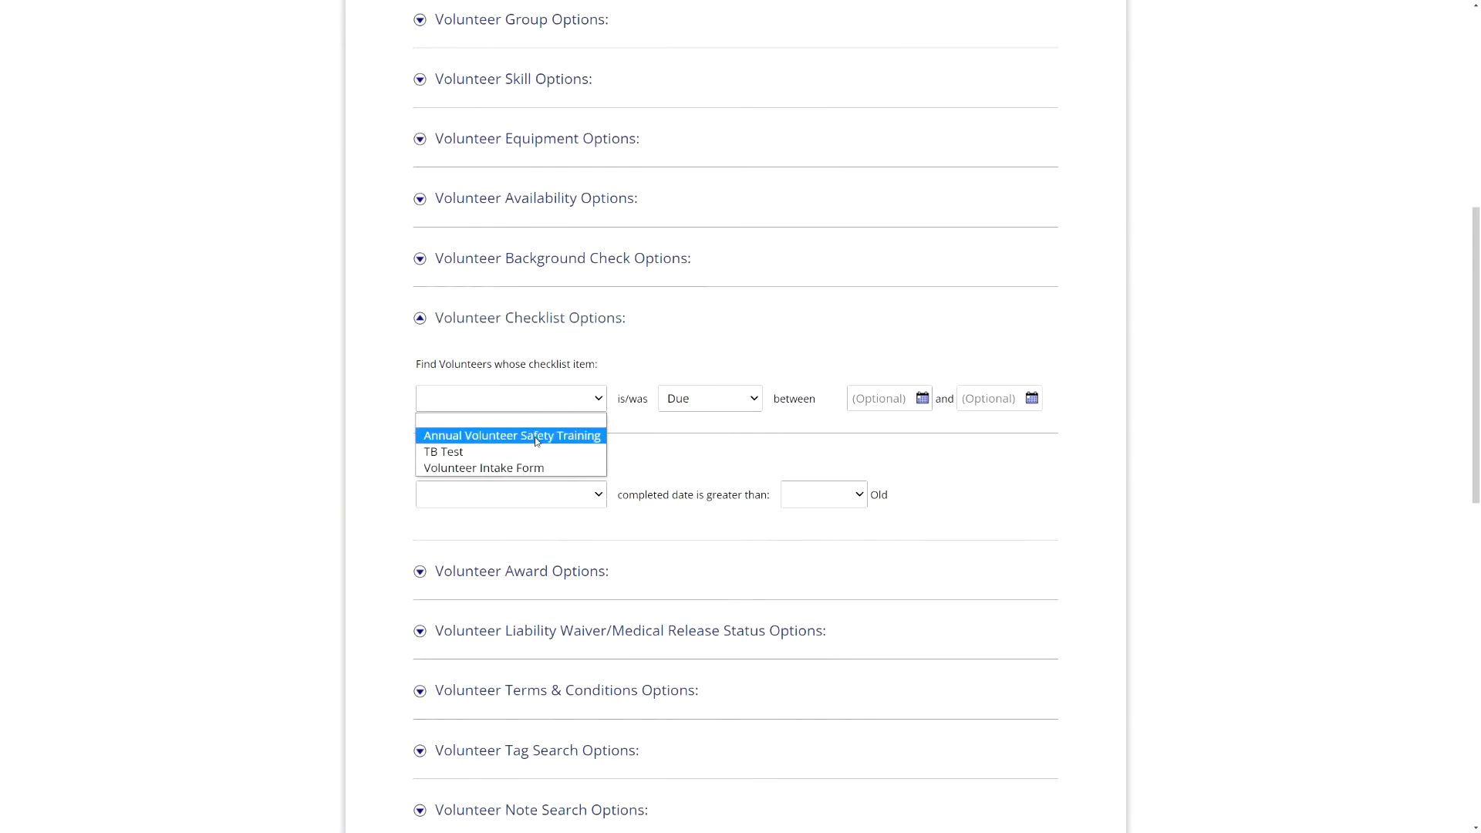
{"action": "left_click", "coordinate": [537, 436]}
{"action": "left_click", "coordinate": [706, 399]}
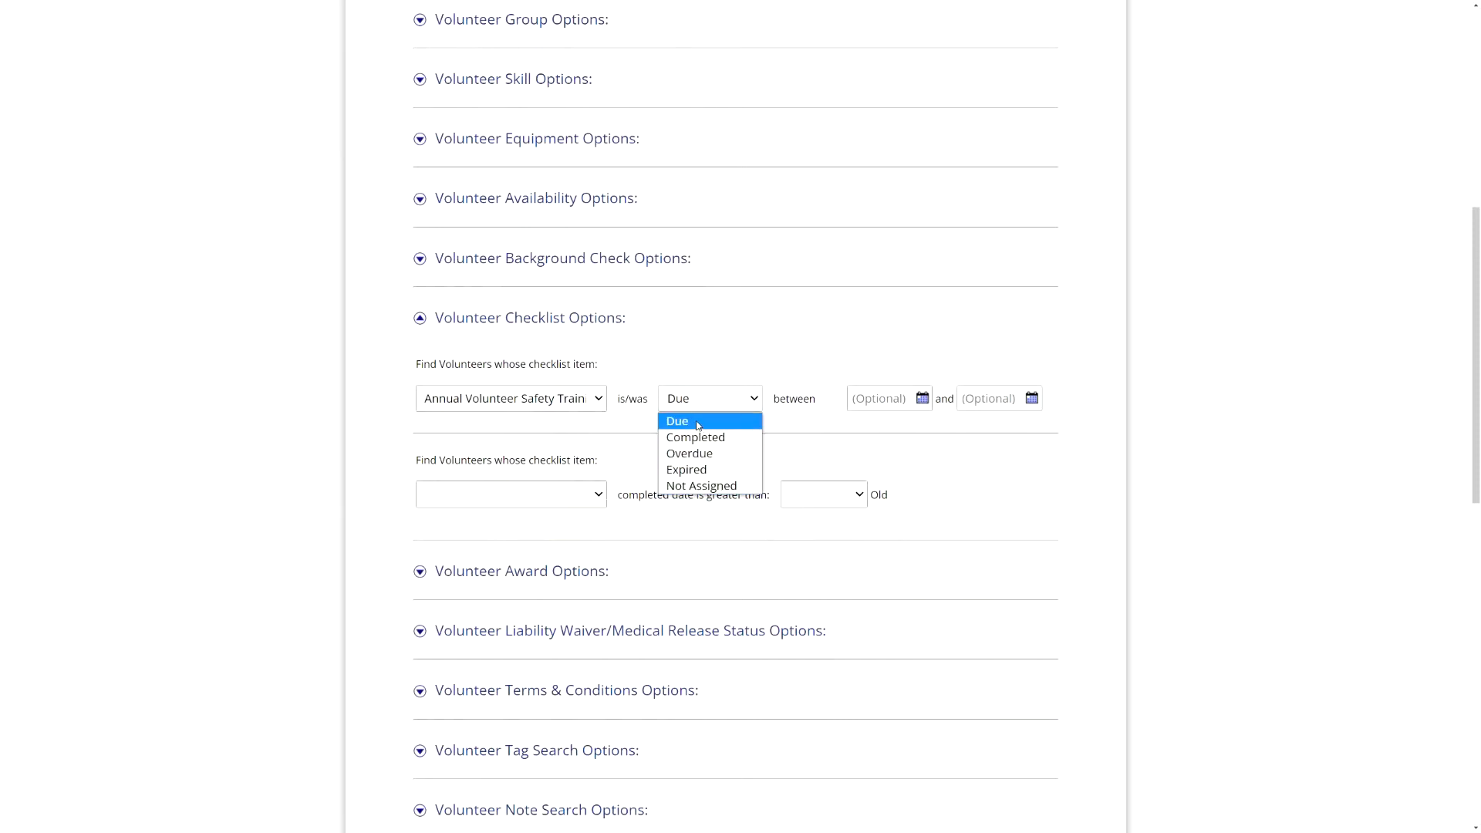
{"action": "left_click", "coordinate": [719, 436]}
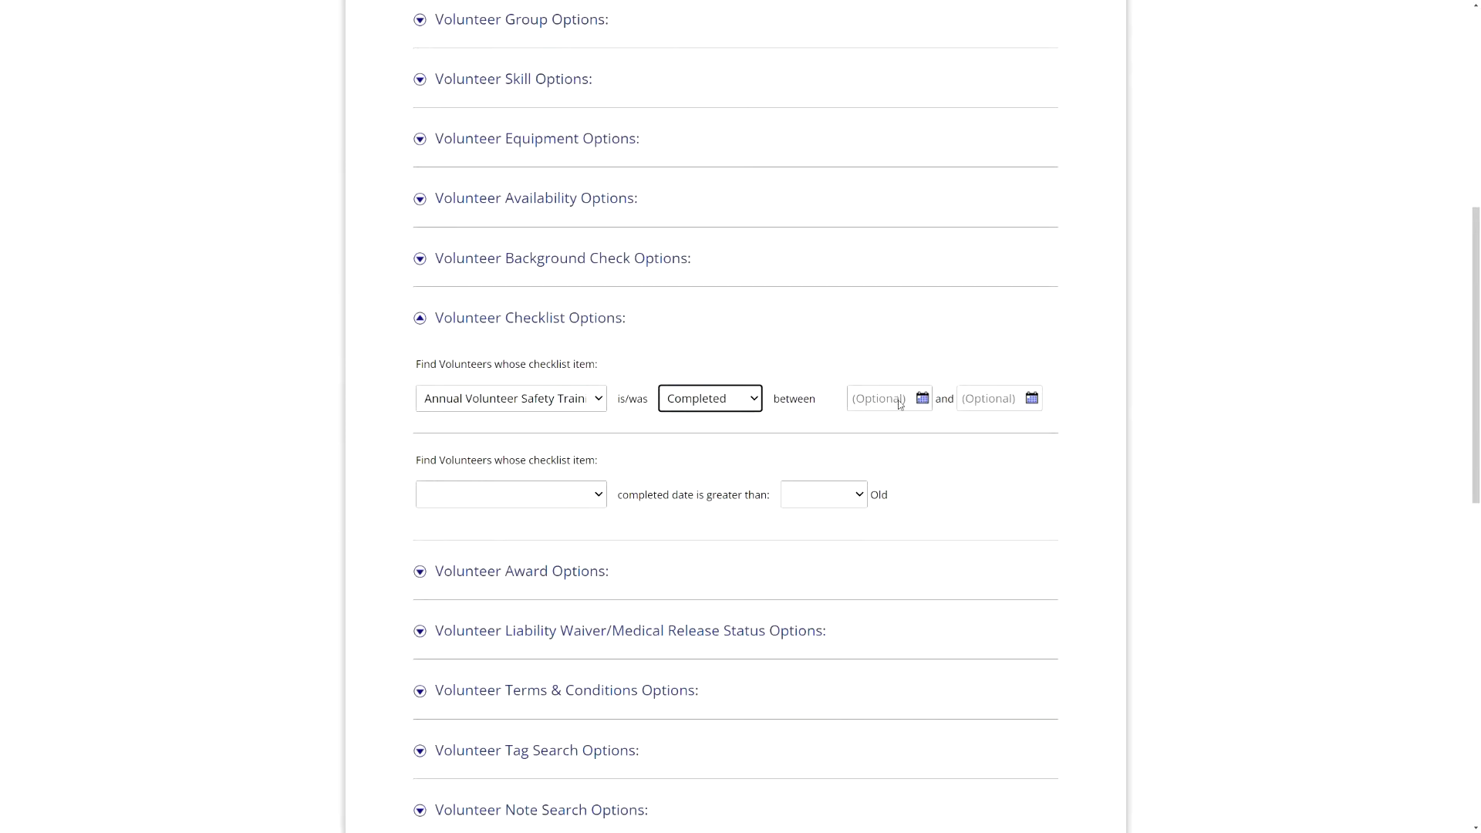
Step: Set the second checklist criterion to Annual Volunteer Safety Training with a completed date greater than 60 months old
{"action": "left_click", "coordinate": [588, 497]}
{"action": "left_click", "coordinate": [561, 525]}
{"action": "left_click", "coordinate": [843, 496]}
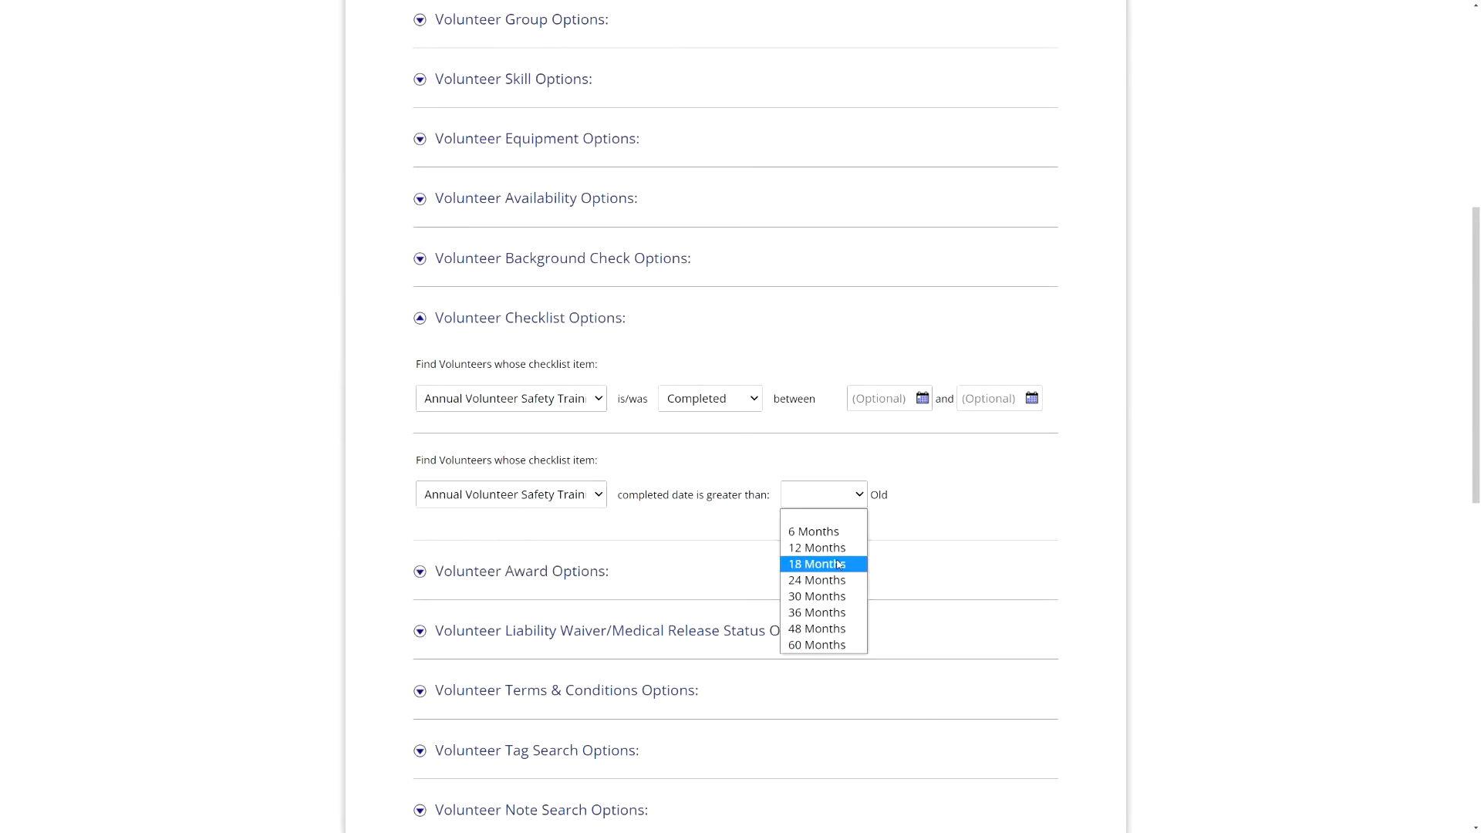
{"action": "left_click", "coordinate": [822, 645]}
{"action": "left_click", "coordinate": [978, 494]}
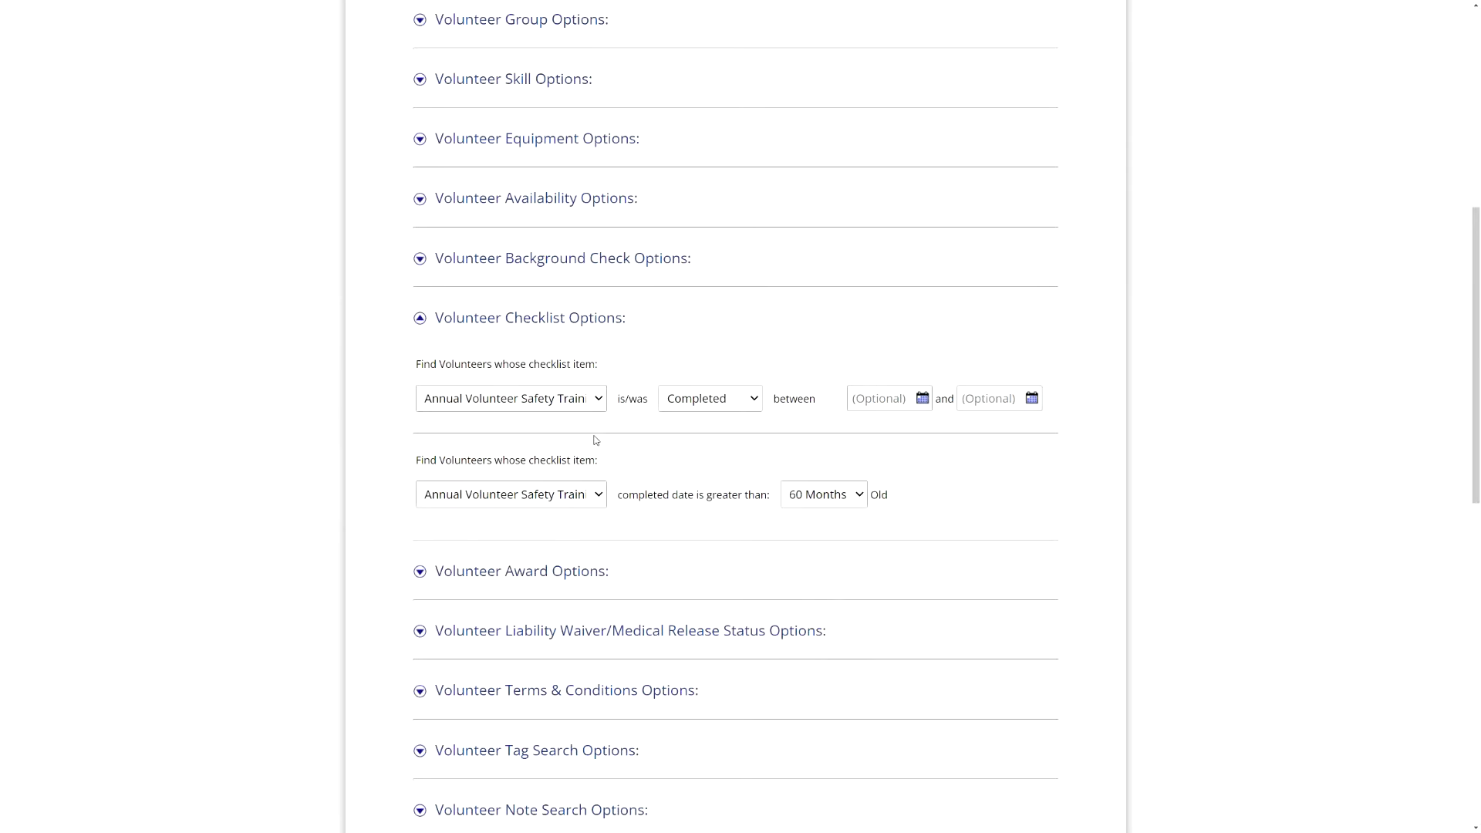
Step: Search the volunteer database using the chosen checklist criteria
{"action": "scroll", "coordinate": [595, 440], "scroll_direction": "up", "scroll_amount": 1}
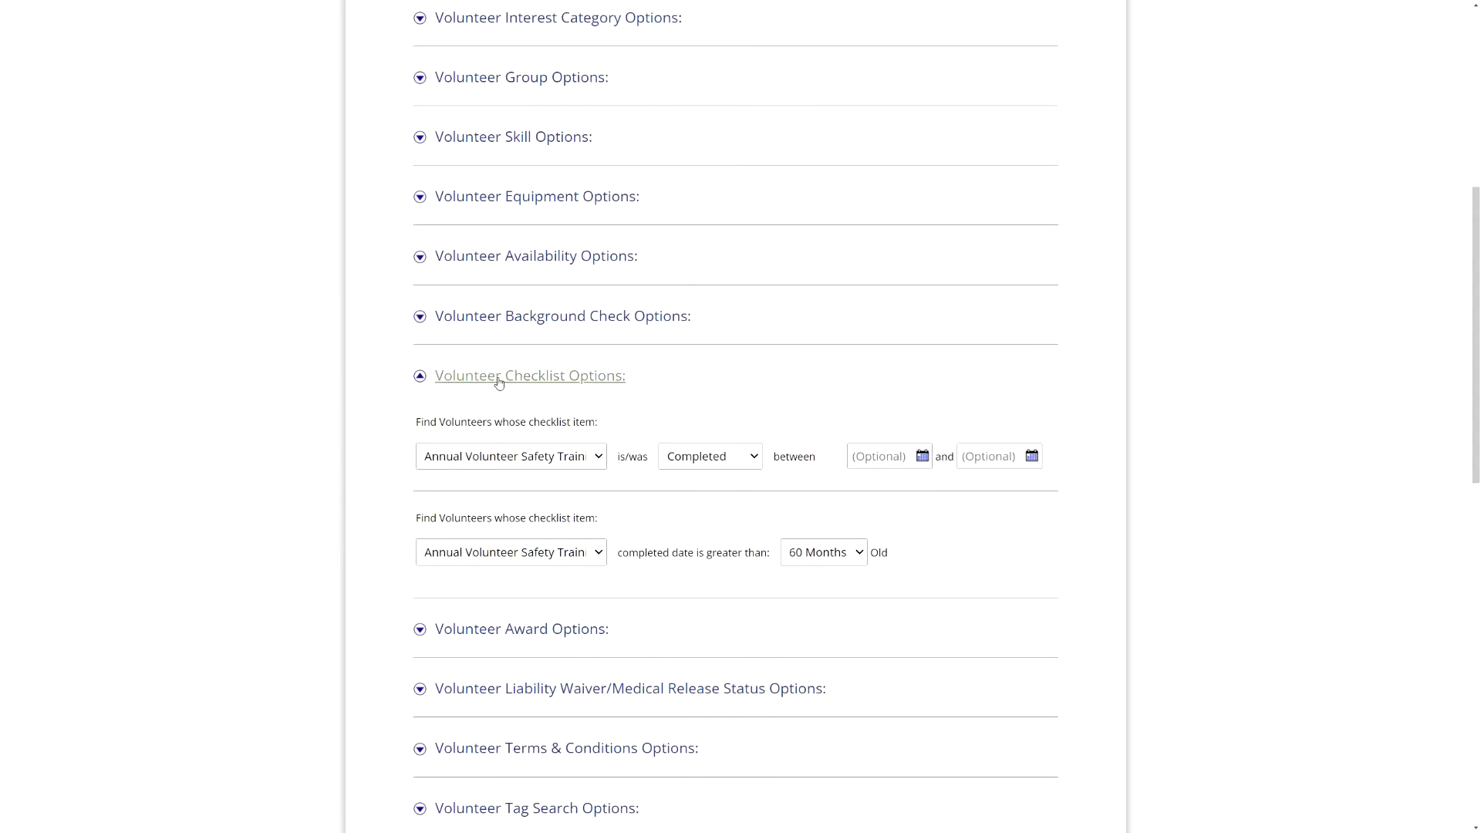
{"action": "scroll", "coordinate": [586, 379], "scroll_direction": "down", "scroll_amount": 10}
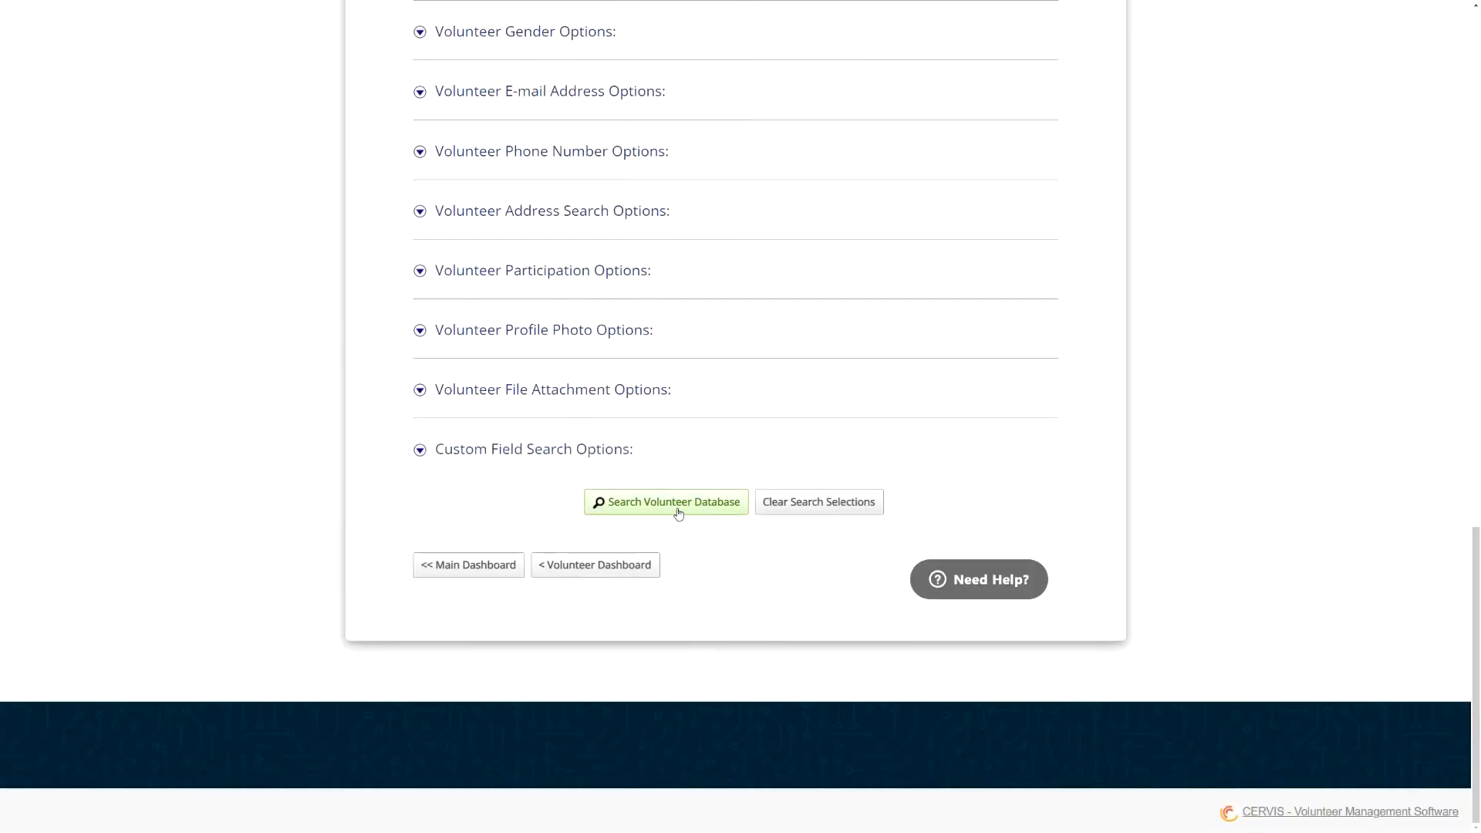
{"action": "left_click", "coordinate": [660, 509]}
Step: Select all volunteers in the search result listing and clear the selection again
{"action": "scroll", "coordinate": [519, 371], "scroll_direction": "down", "scroll_amount": 4}
{"action": "left_click", "coordinate": [447, 684]}
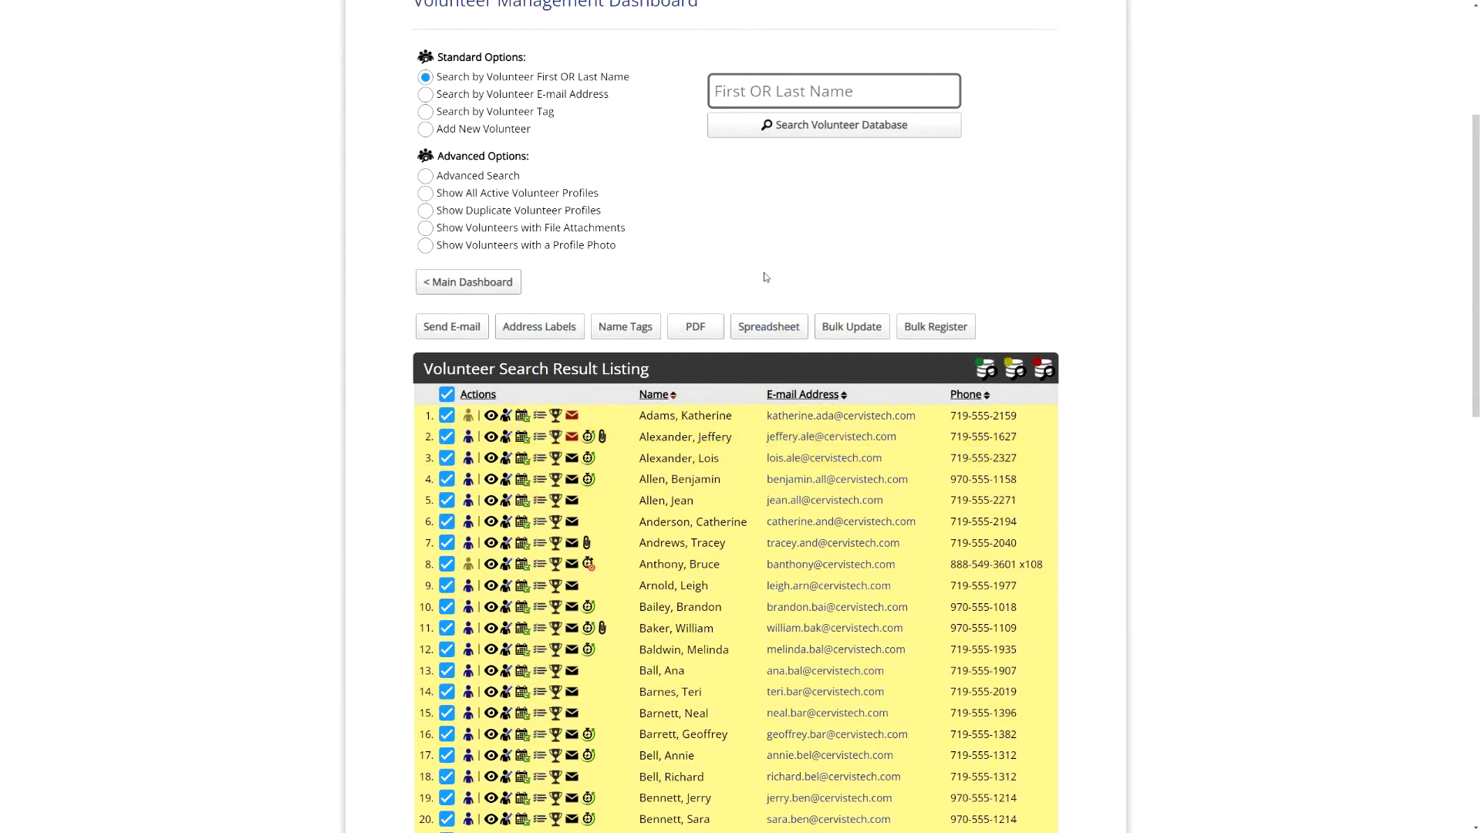
{"action": "left_click", "coordinate": [446, 394]}
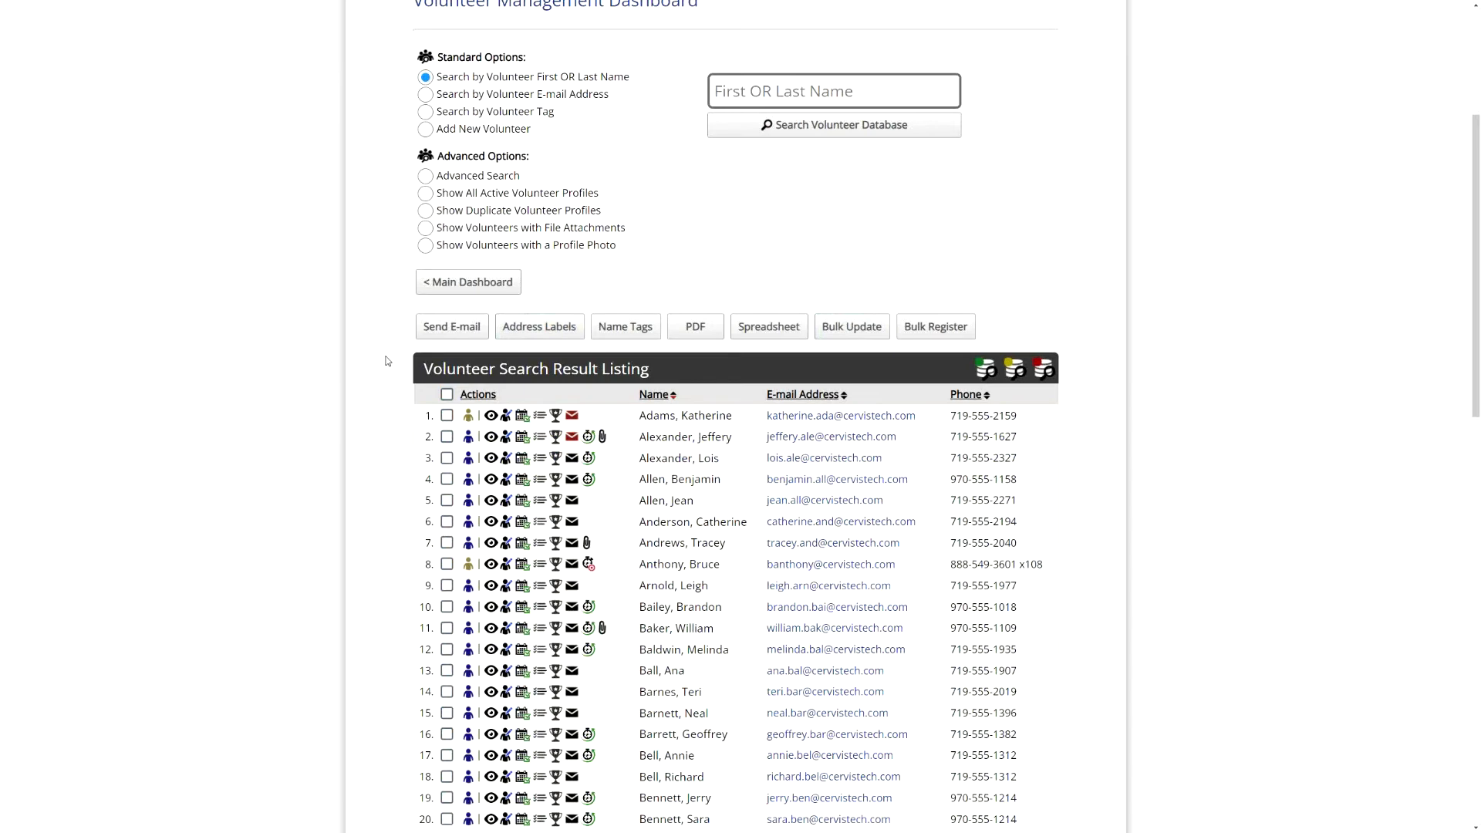
Step: Start adding a new opportunity and expand its Registration Restriction Options
{"action": "scroll", "coordinate": [390, 361], "scroll_direction": "up", "scroll_amount": 4}
{"action": "left_click", "coordinate": [679, 245]}
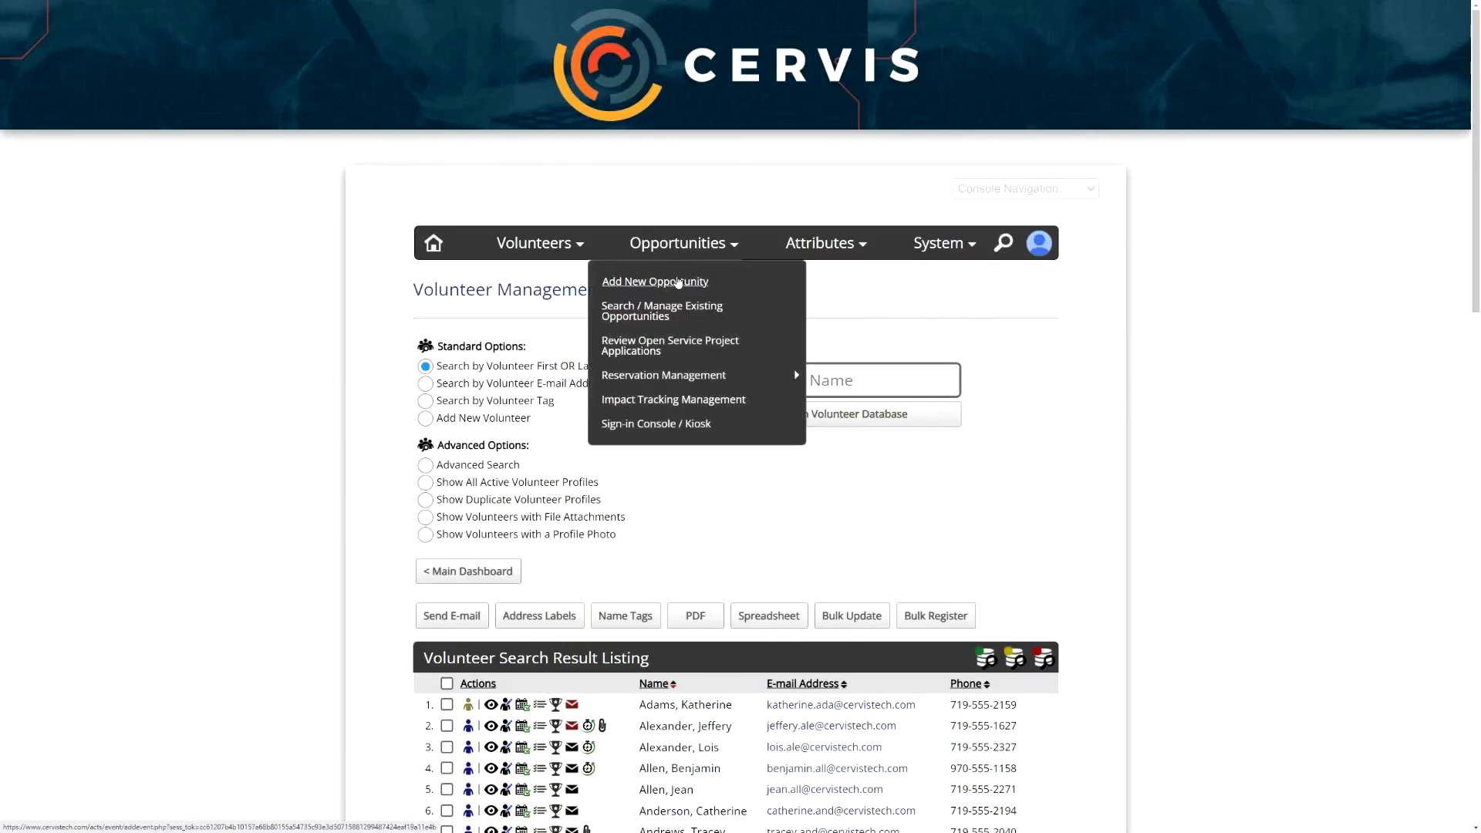
{"action": "left_click", "coordinate": [677, 279]}
{"action": "scroll", "coordinate": [665, 339], "scroll_direction": "down", "scroll_amount": 6}
{"action": "scroll", "coordinate": [627, 357], "scroll_direction": "down", "scroll_amount": 8}
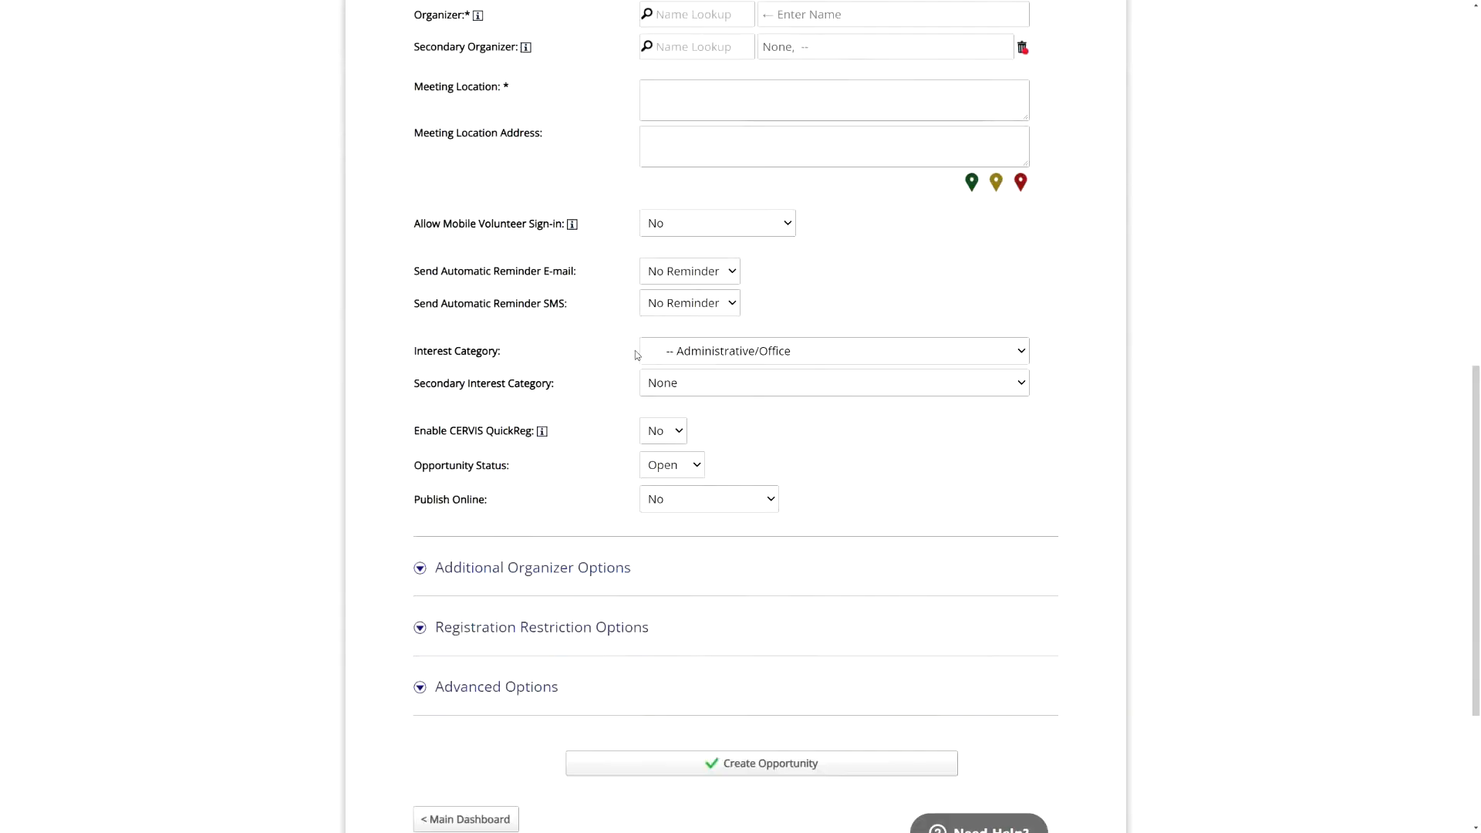
{"action": "left_click", "coordinate": [562, 380]}
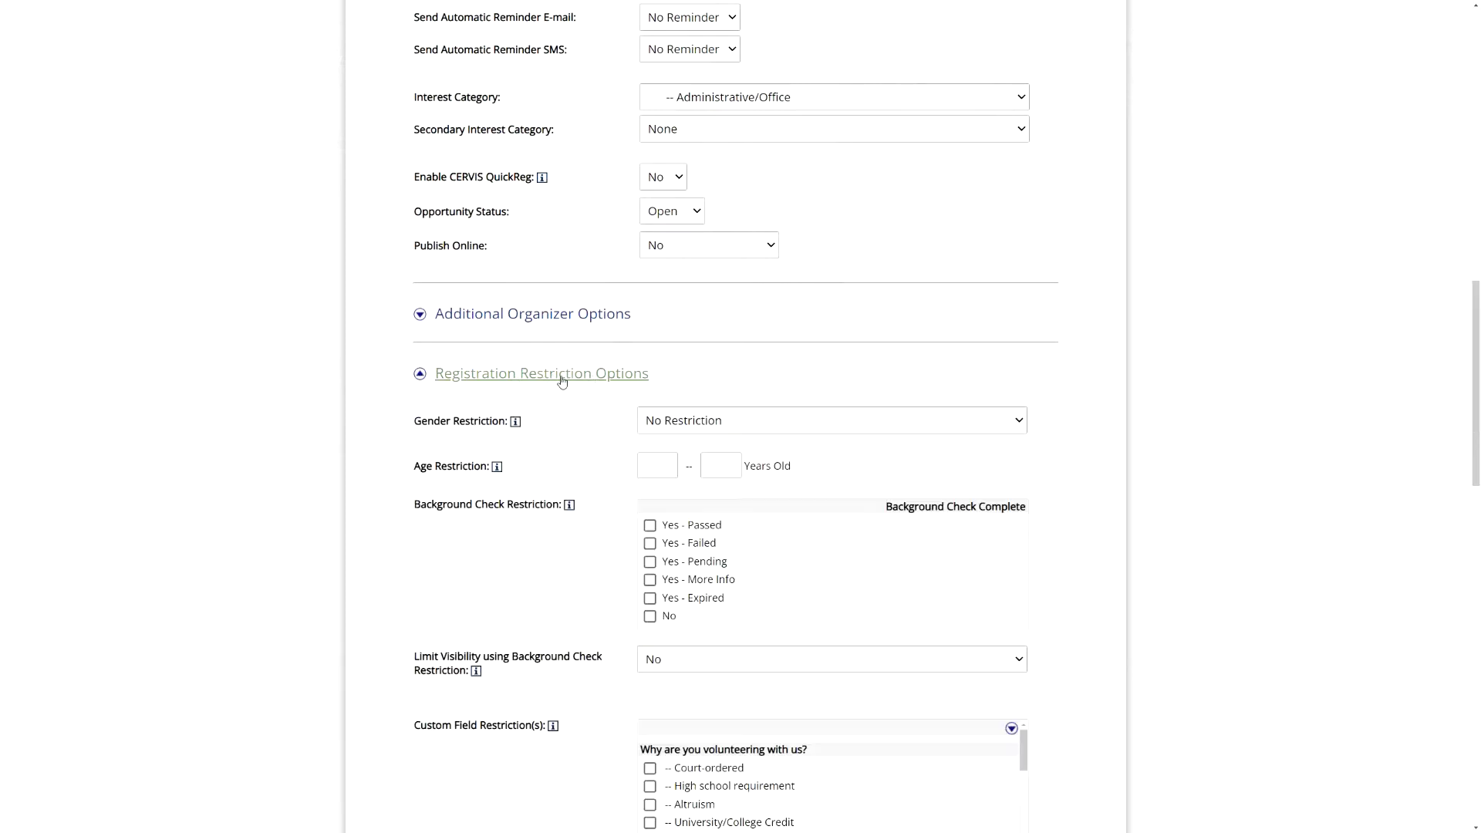
Step: Examine the checklist item restrictions available for the new opportunity
{"action": "scroll", "coordinate": [566, 435], "scroll_direction": "down", "scroll_amount": 5}
{"action": "scroll", "coordinate": [499, 452], "scroll_direction": "down", "scroll_amount": 3}
{"action": "left_click_drag", "start_coordinate": [438, 402], "coordinate": [524, 404]}
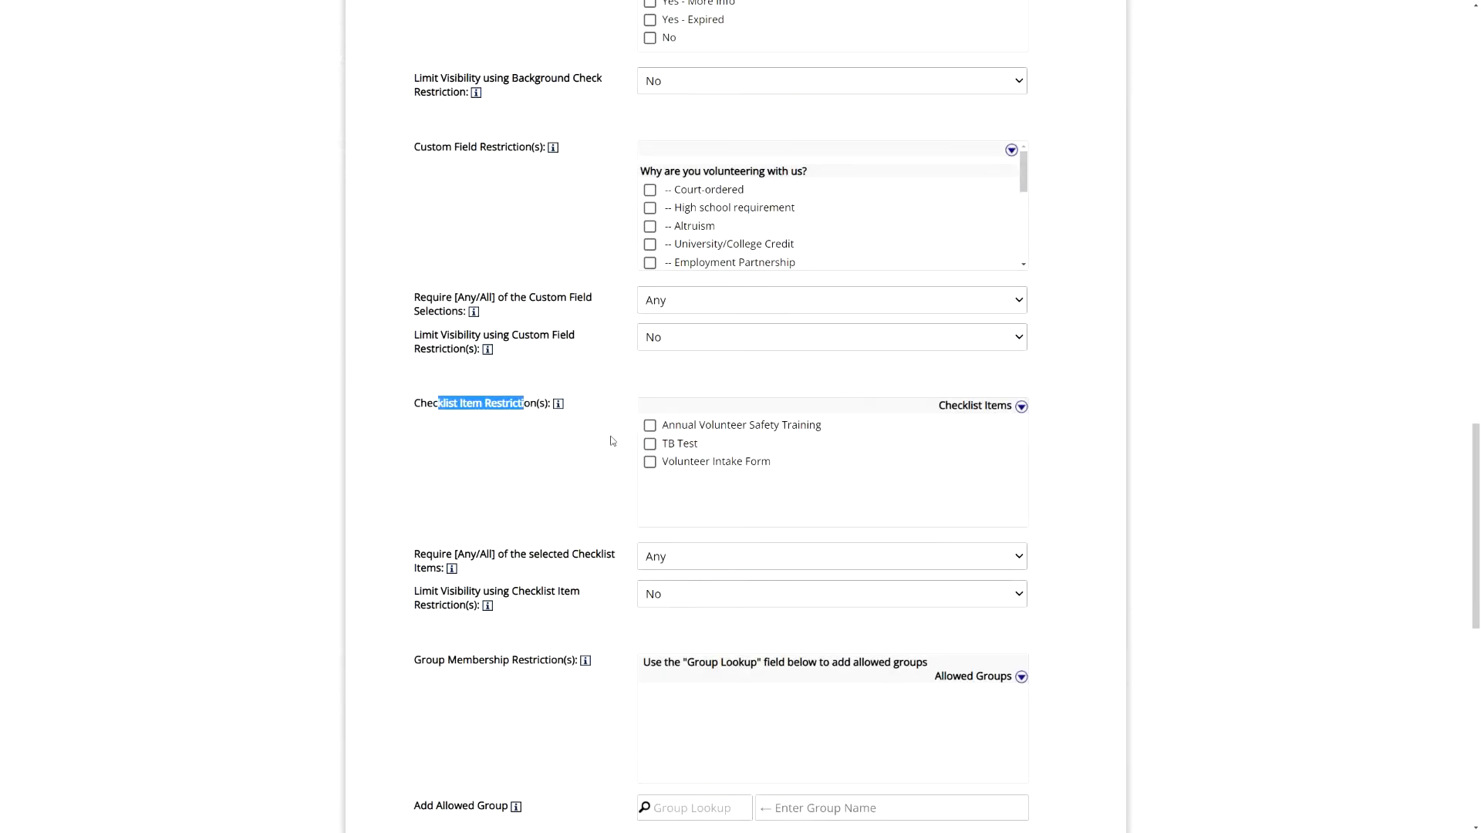
Step: Restrict registration for the new opportunity to volunteers with the Annual Volunteer Safety Training checklist item
{"action": "left_click", "coordinate": [649, 427]}
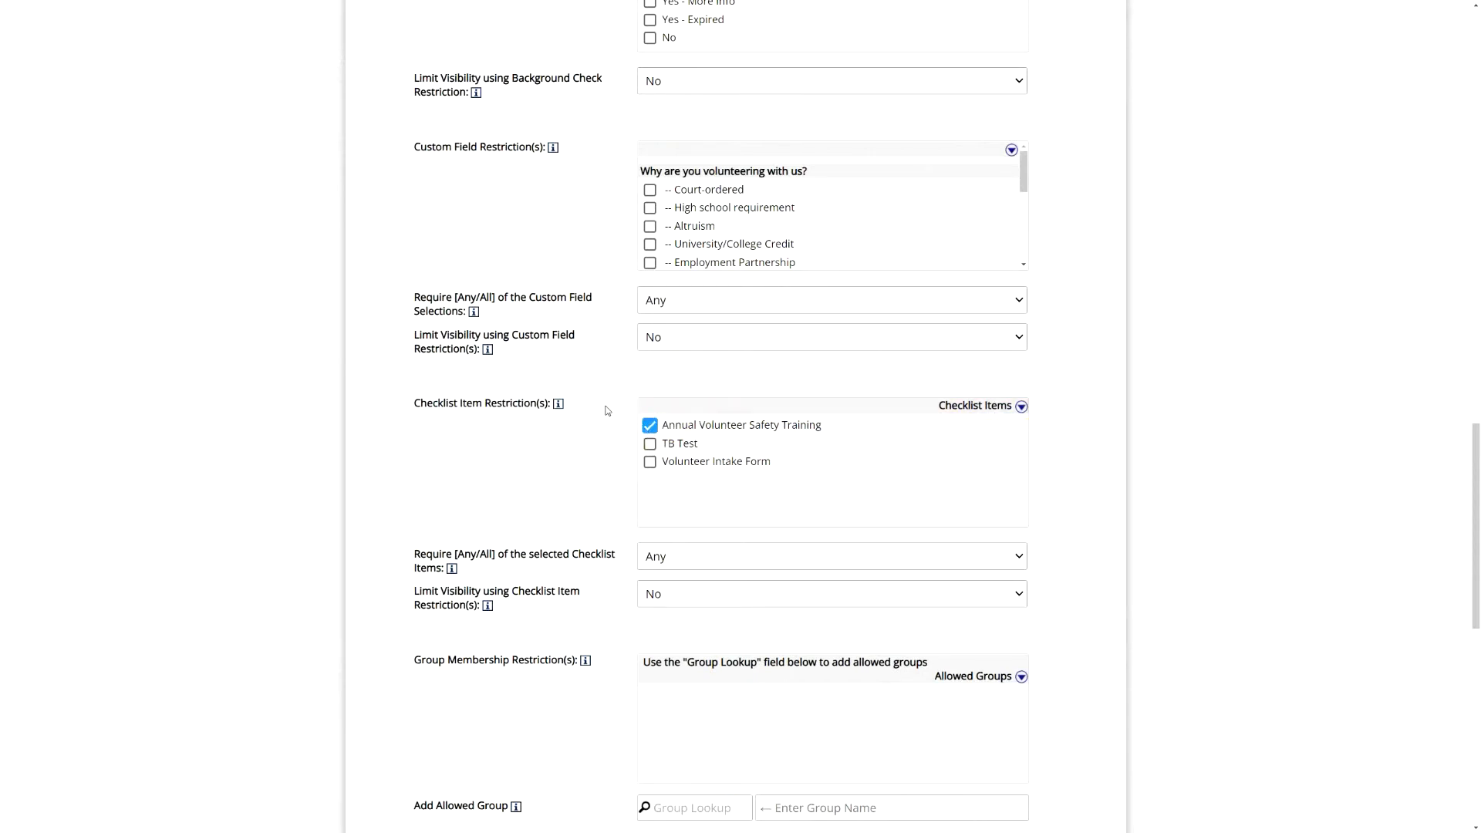
{"action": "mouse_move", "coordinate": [561, 407]}
{"action": "scroll", "coordinate": [540, 451], "scroll_direction": "down", "scroll_amount": 9}
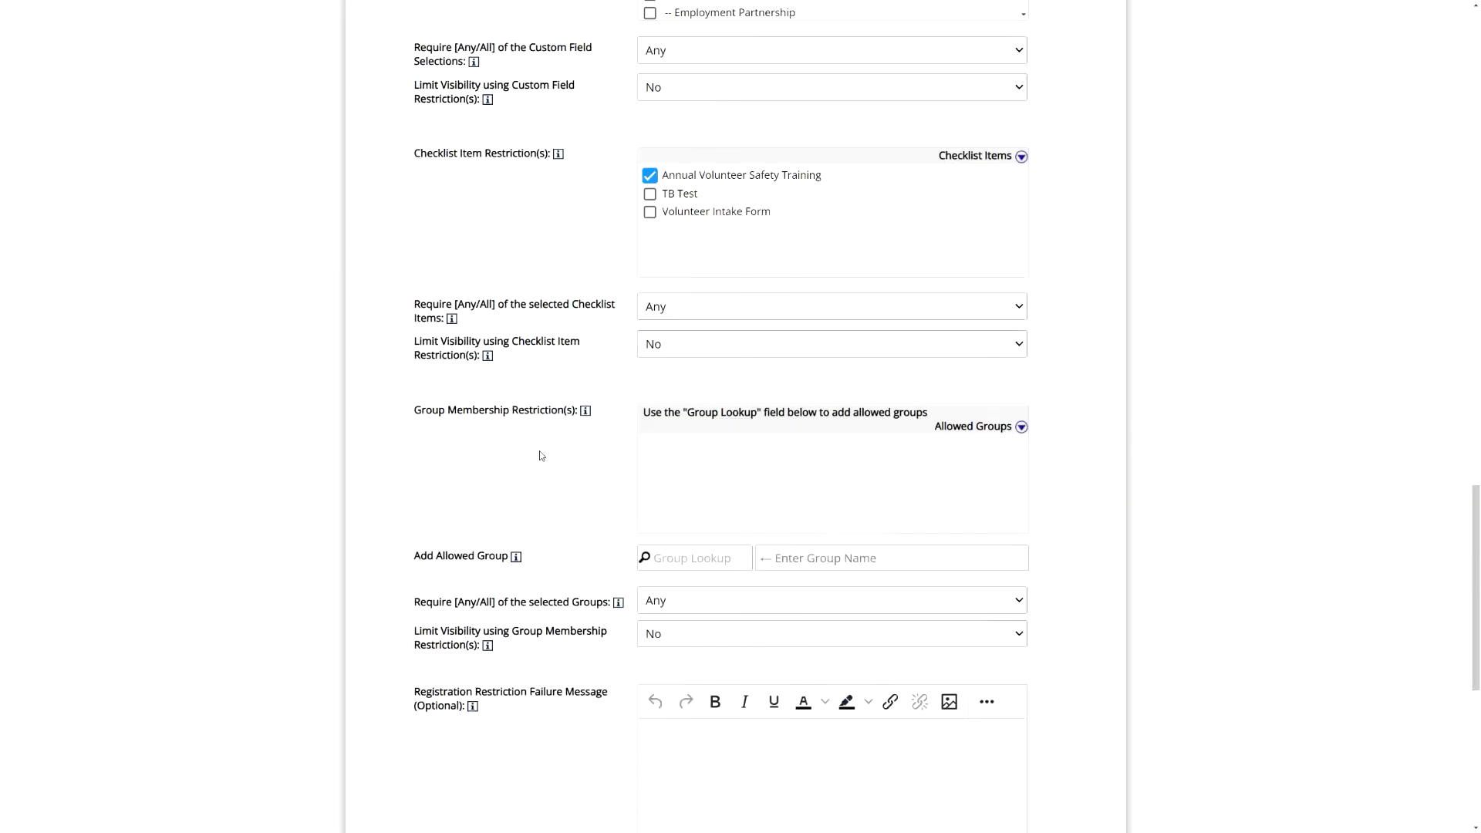
Step: Return to the main dashboard, open Report Management and locate the Checklist Status Report
{"action": "left_click", "coordinate": [507, 658]}
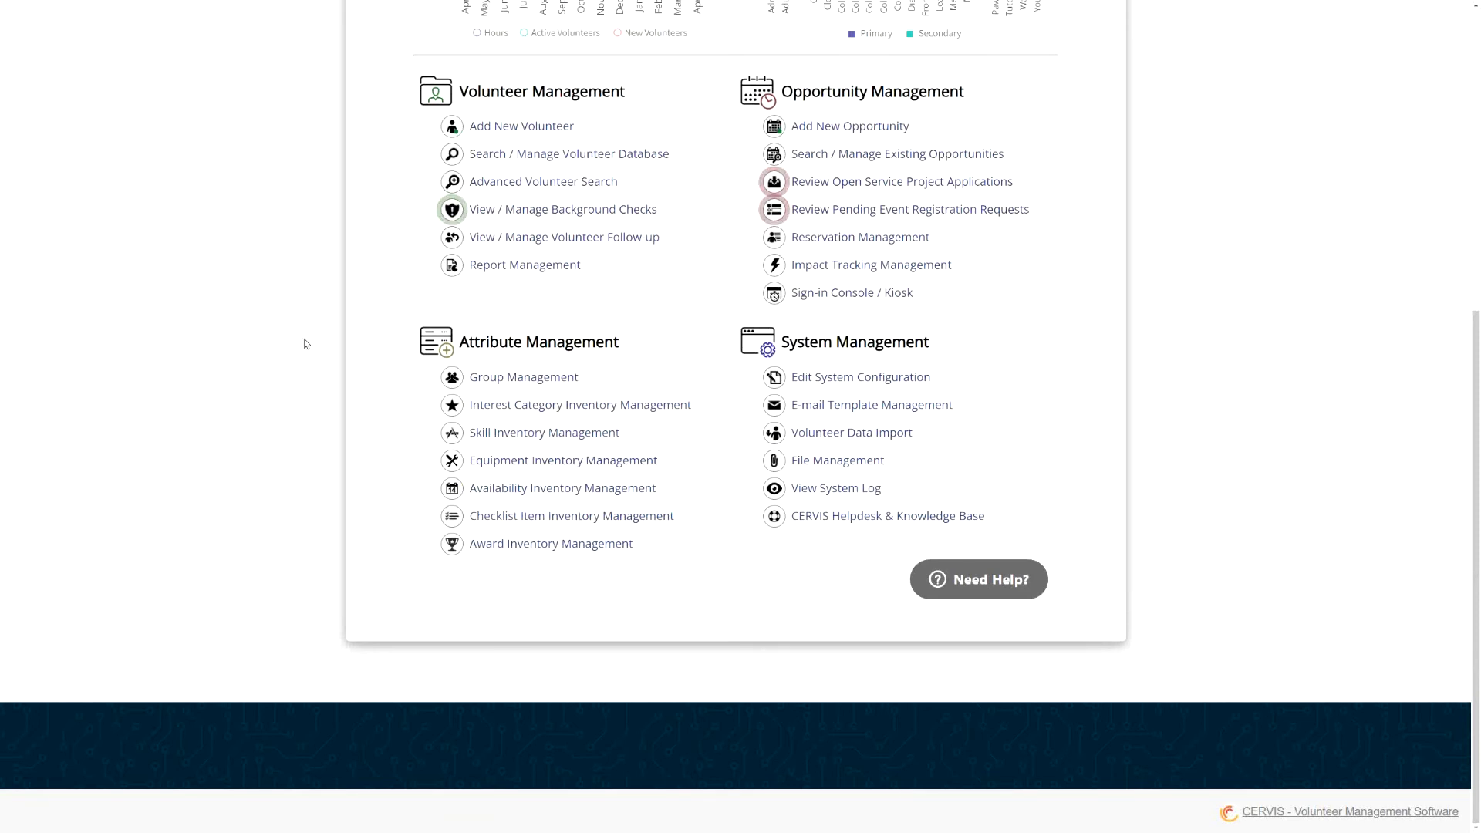
{"action": "scroll", "coordinate": [373, 282], "scroll_direction": "up", "scroll_amount": 1}
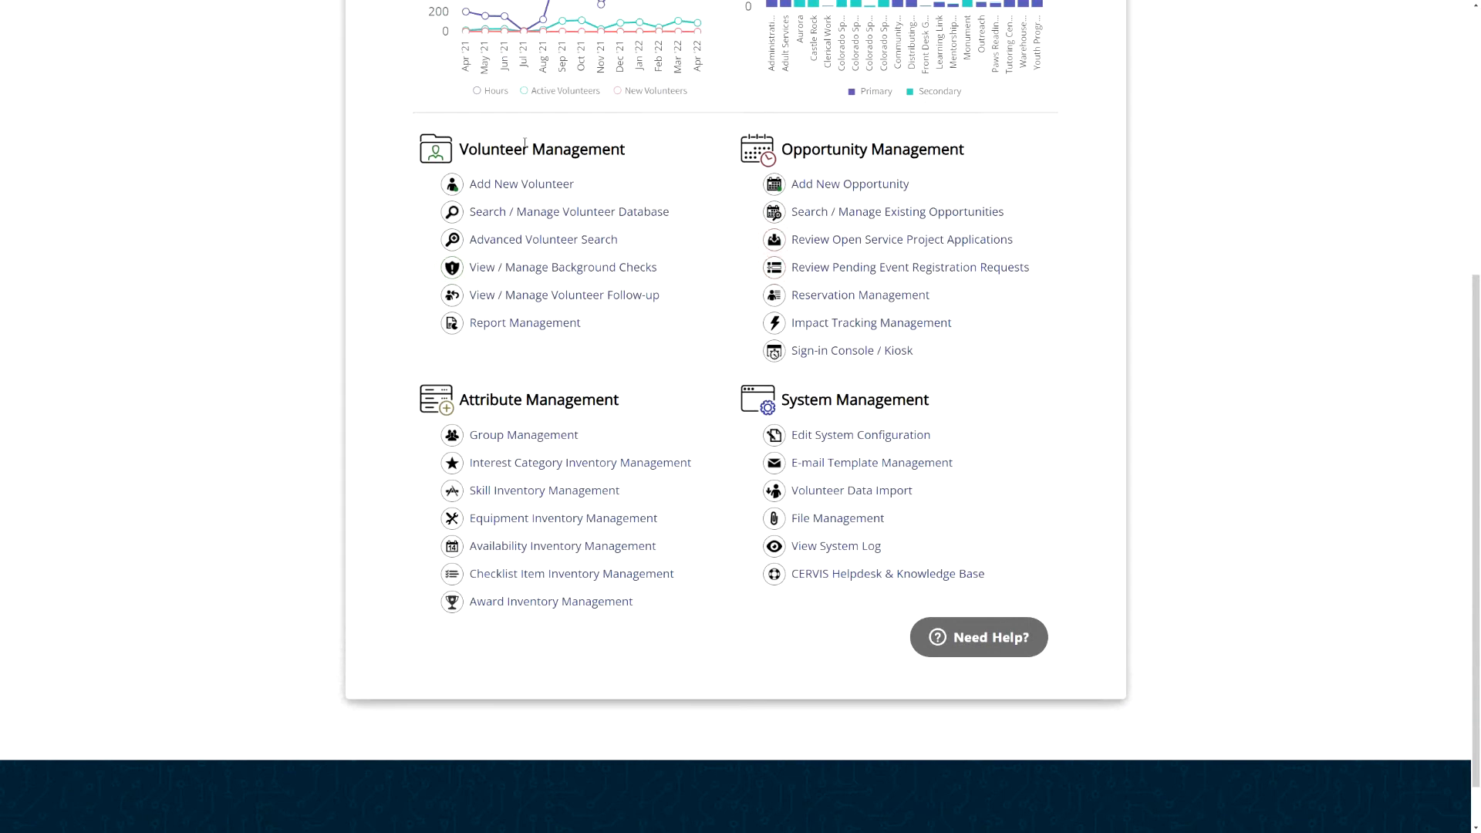
{"action": "left_click", "coordinate": [518, 329]}
{"action": "scroll", "coordinate": [393, 328], "scroll_direction": "down", "scroll_amount": 6}
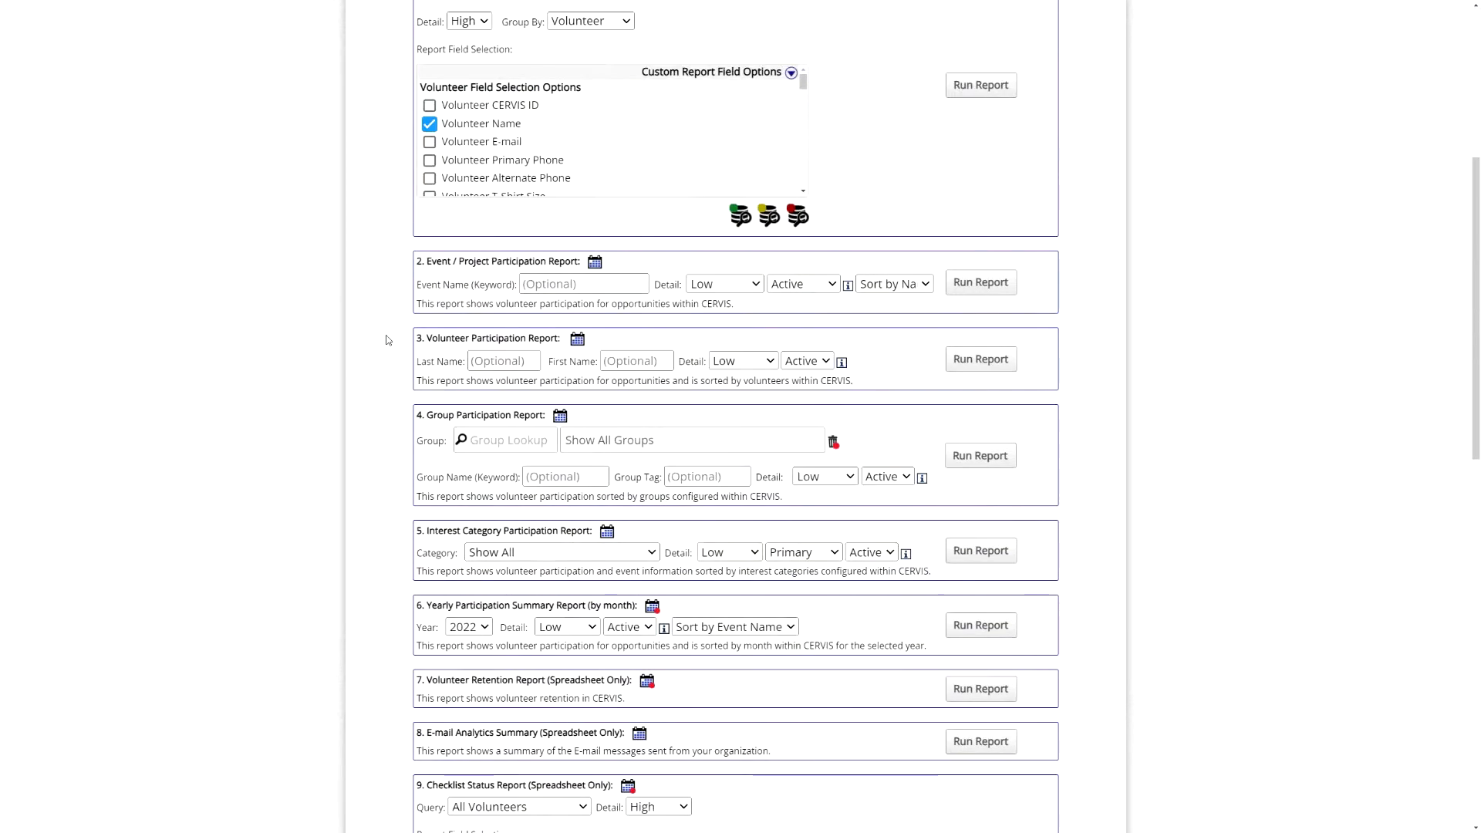
{"action": "scroll", "coordinate": [390, 340], "scroll_direction": "down", "scroll_amount": 4}
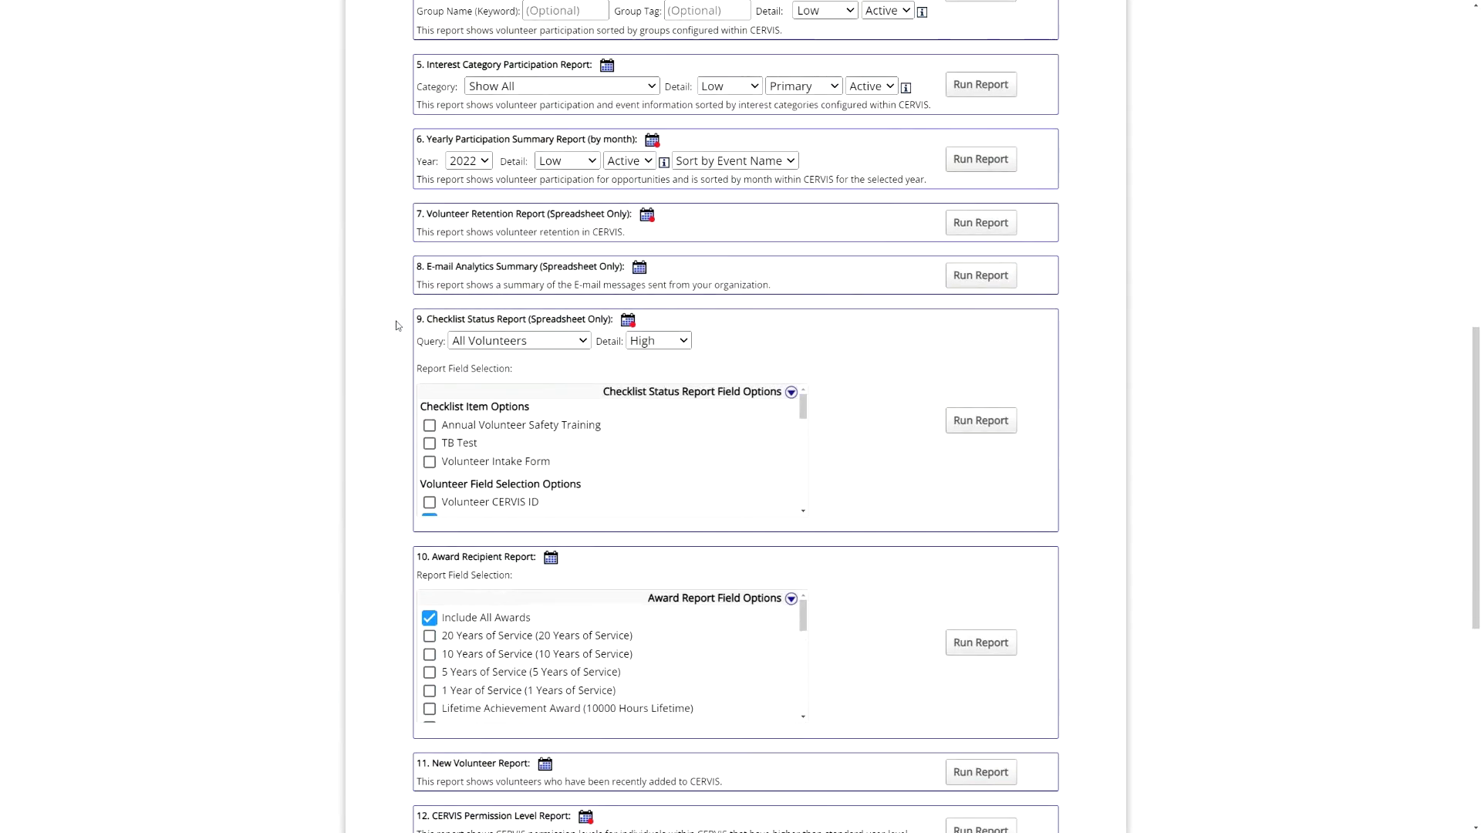
{"action": "left_click_drag", "start_coordinate": [430, 318], "coordinate": [551, 320]}
{"action": "left_click", "coordinate": [601, 324]}
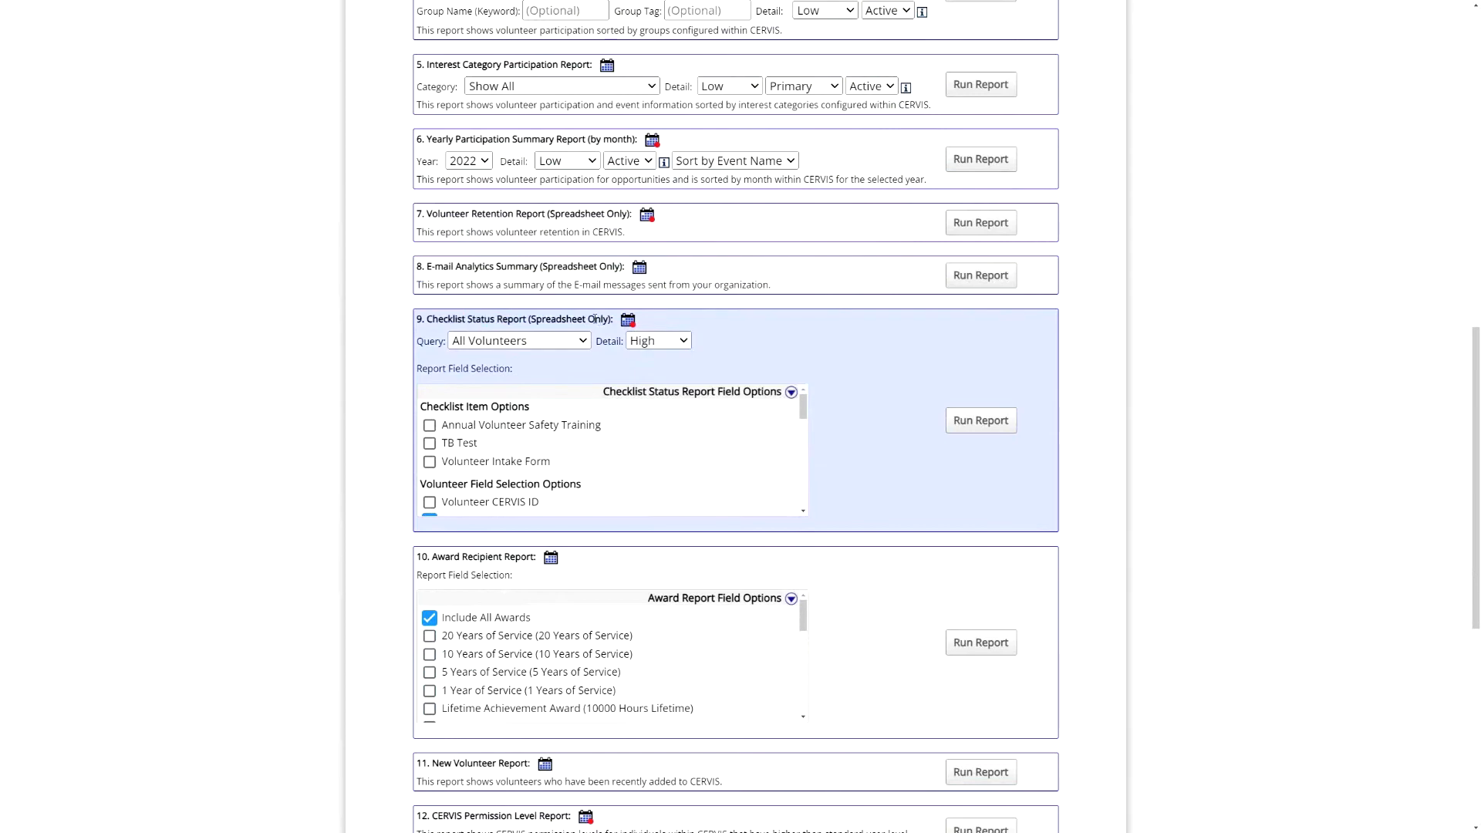
Step: Expand the Checklist Status Report field options and include Annual Volunteer Safety Training and Volunteer Intake Form
{"action": "left_click", "coordinate": [790, 395]}
{"action": "scroll", "coordinate": [478, 425], "scroll_direction": "down", "scroll_amount": 1}
{"action": "left_click", "coordinate": [484, 310]}
{"action": "left_click", "coordinate": [469, 347]}
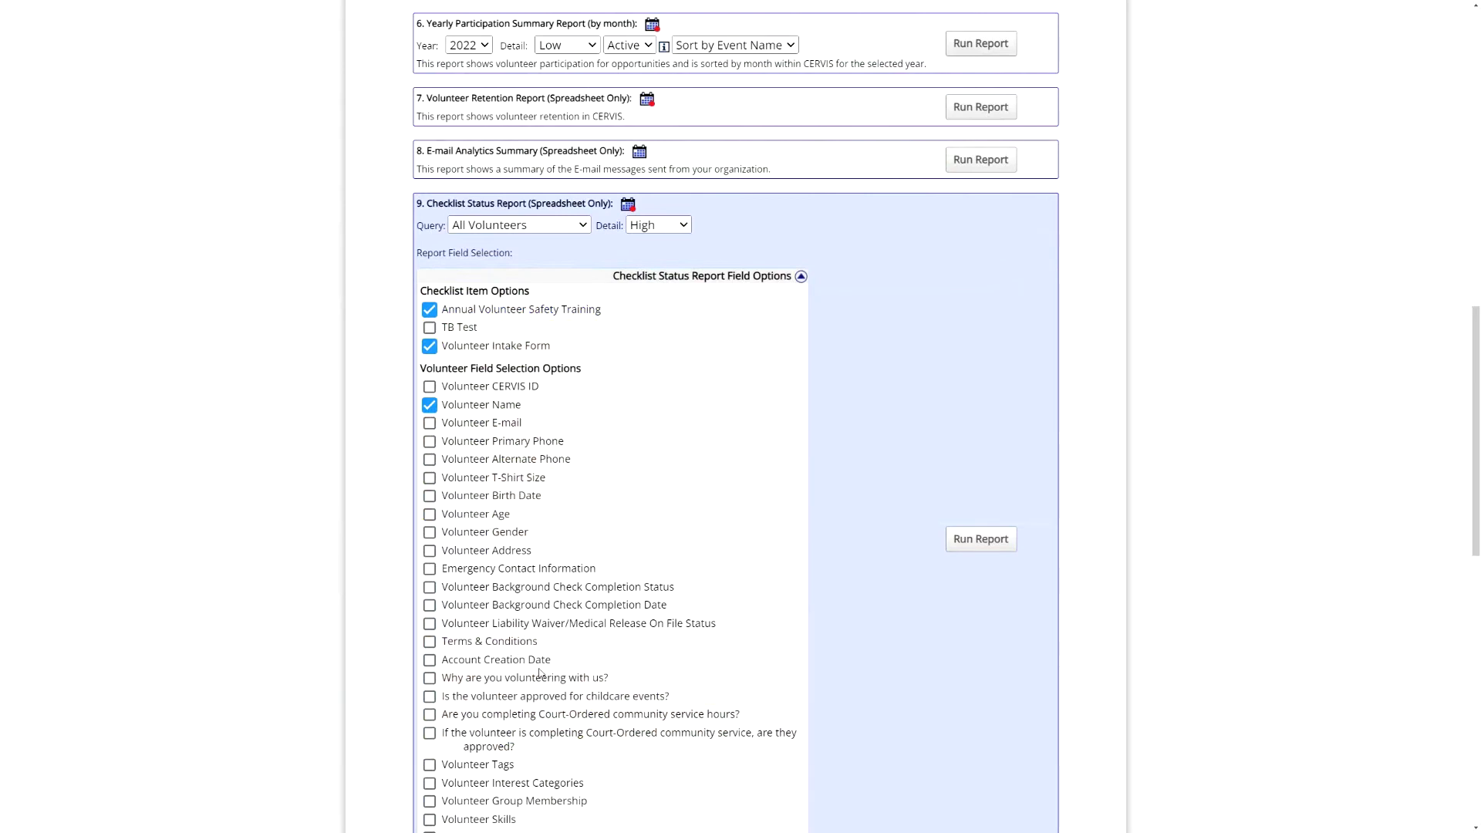
Step: Keep the Checklist Status Report detail at High, set its query to Previous Volunteer Search and collapse the field options
{"action": "left_click", "coordinate": [681, 226]}
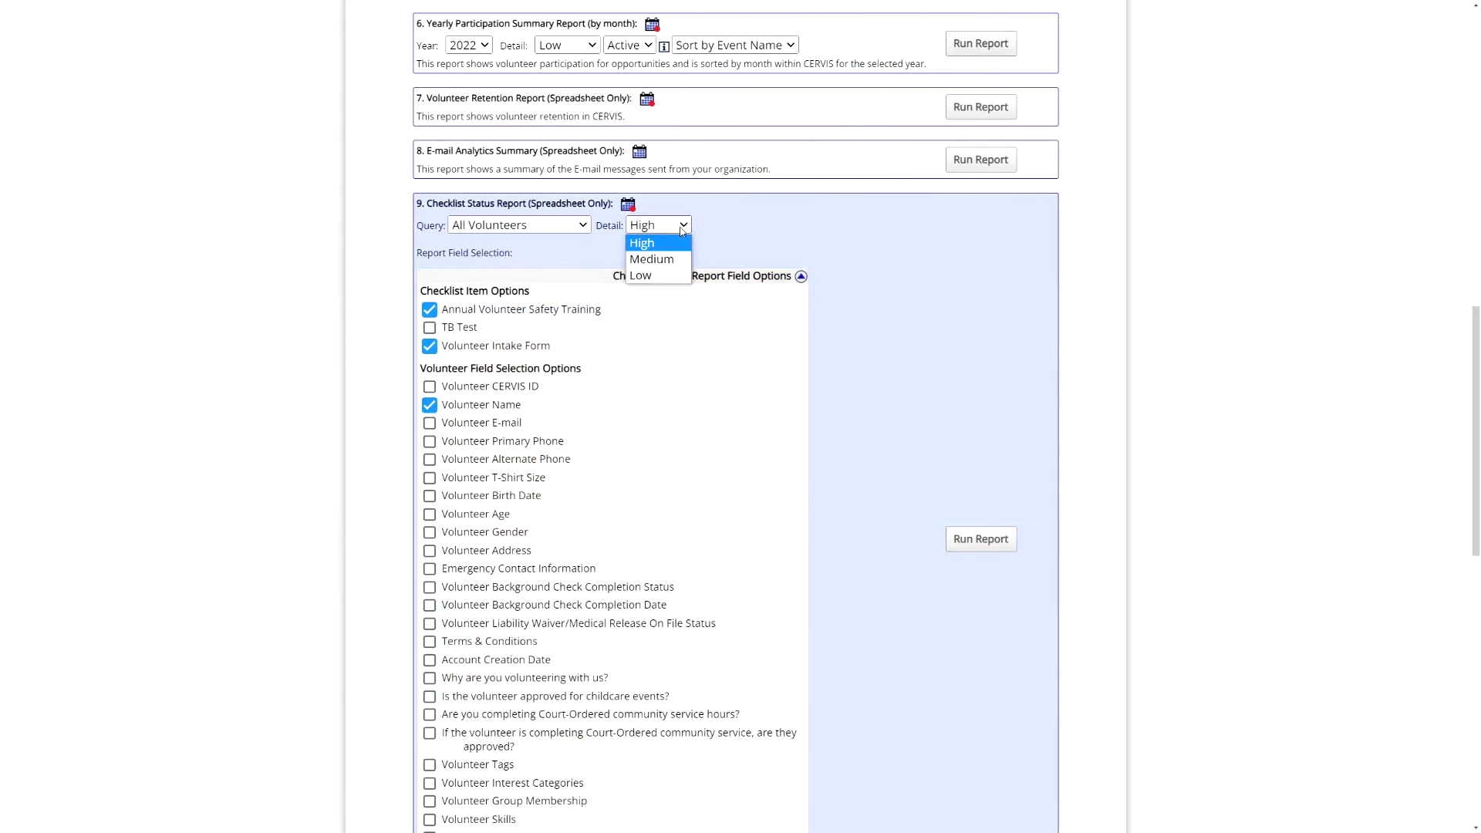
{"action": "left_click", "coordinate": [642, 244]}
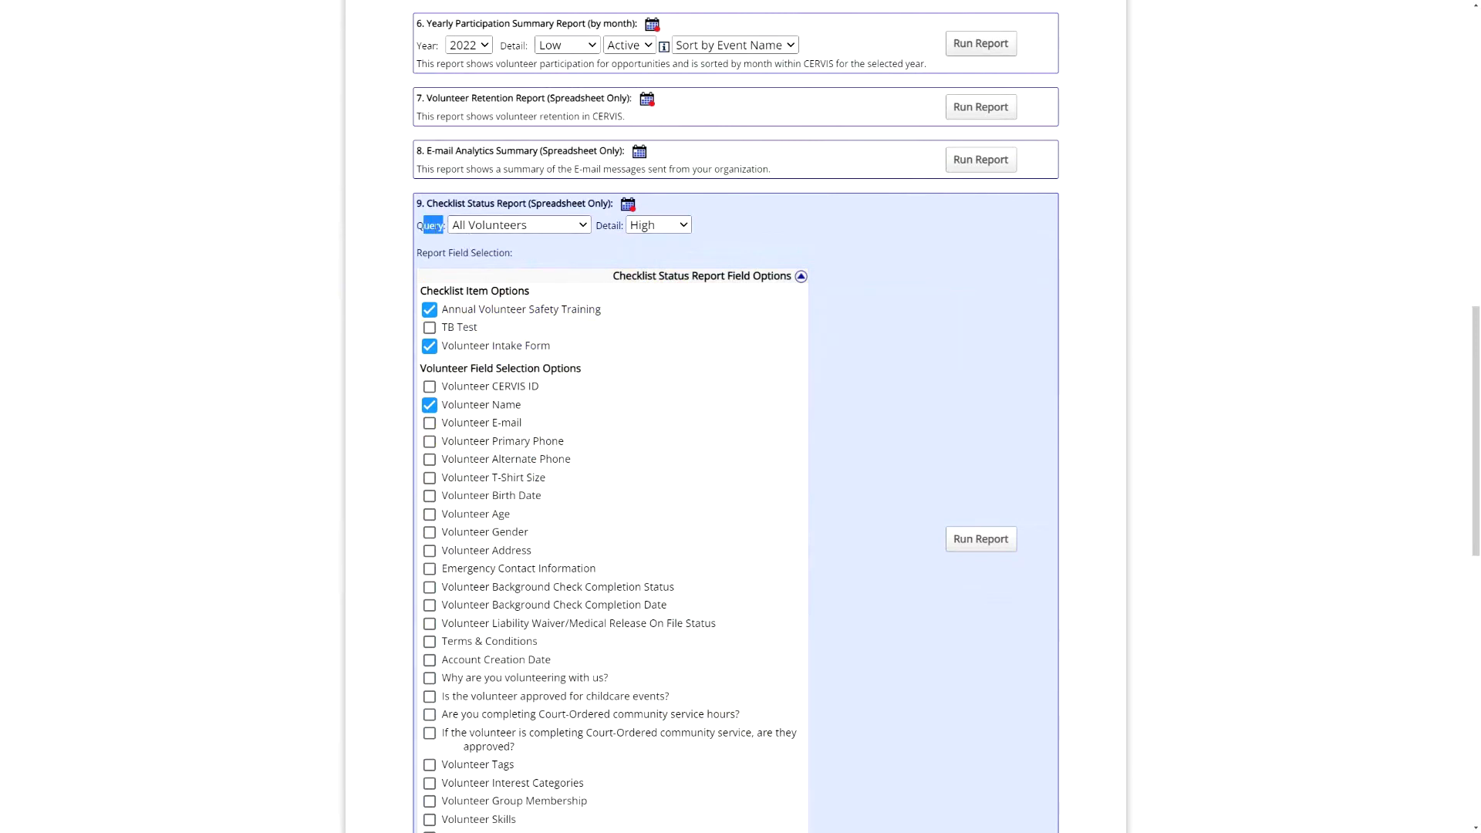
{"action": "left_click", "coordinate": [511, 225]}
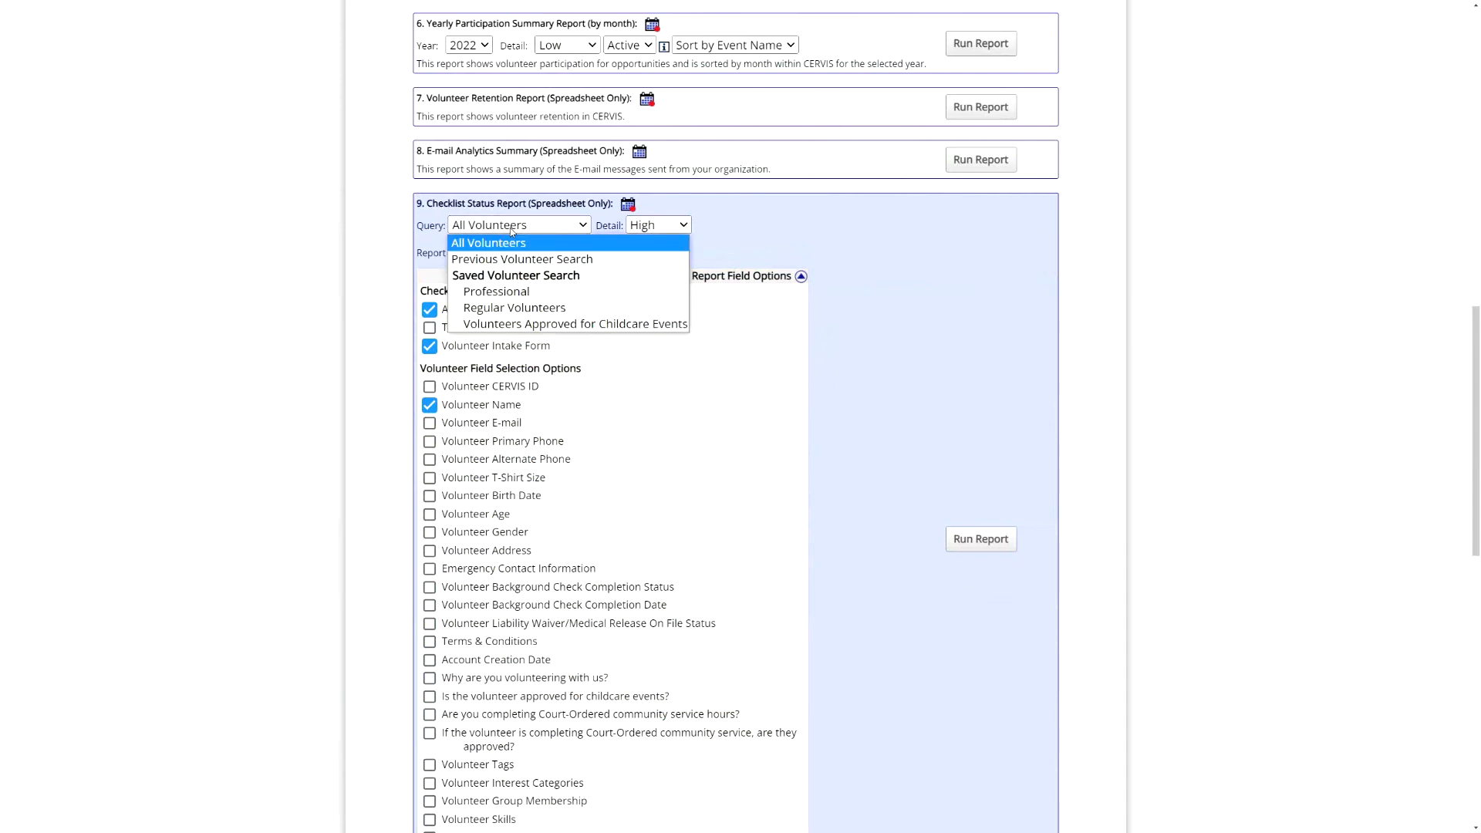
{"action": "left_click", "coordinate": [559, 262]}
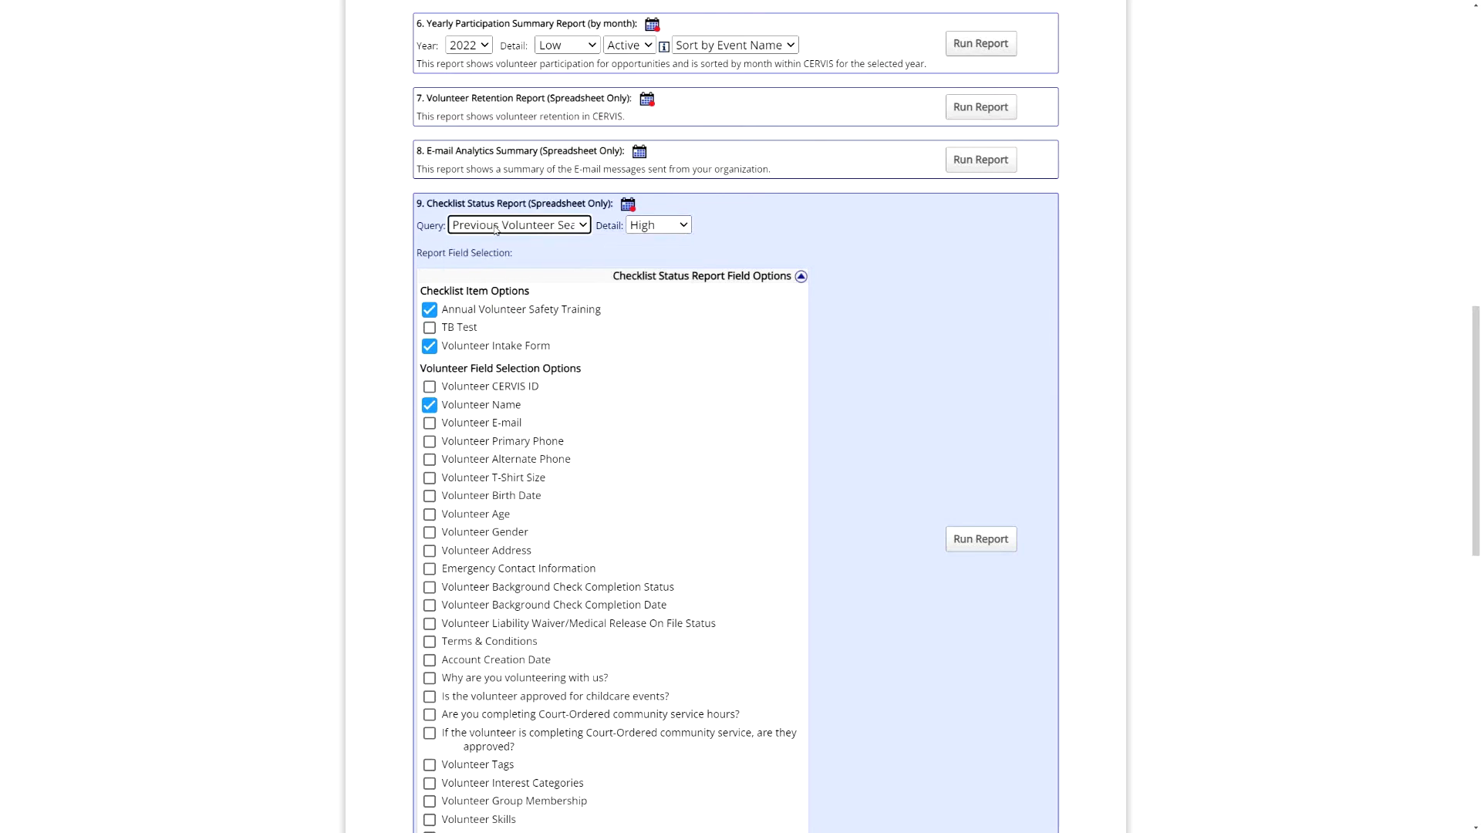
{"action": "left_click", "coordinate": [536, 251]}
{"action": "left_click", "coordinate": [801, 276]}
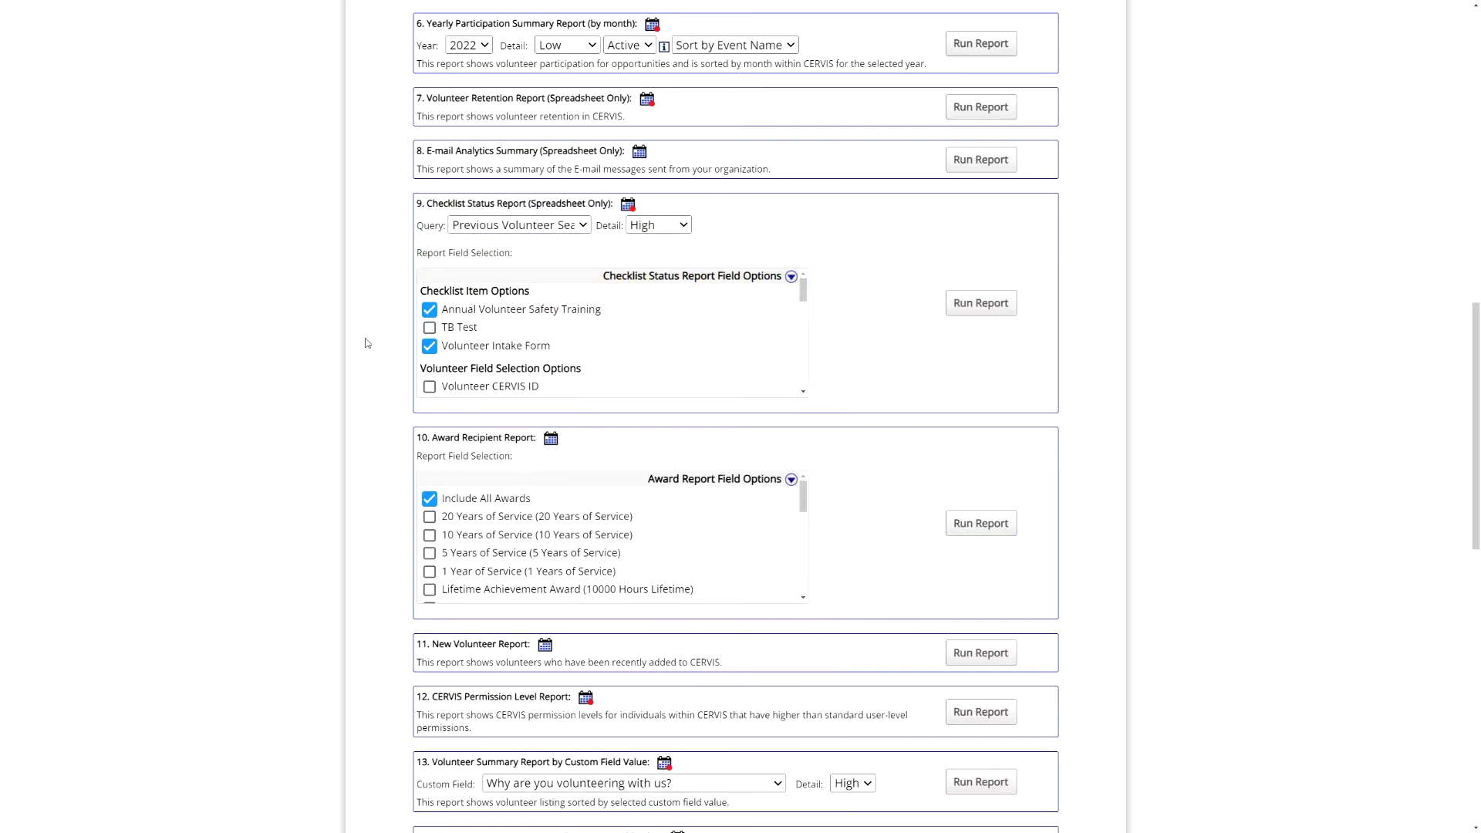
Step: Return to the main dashboard and open Award Inventory Management to view the new award form
{"action": "scroll", "coordinate": [380, 404], "scroll_direction": "down", "scroll_amount": 5}
{"action": "left_click", "coordinate": [460, 427]}
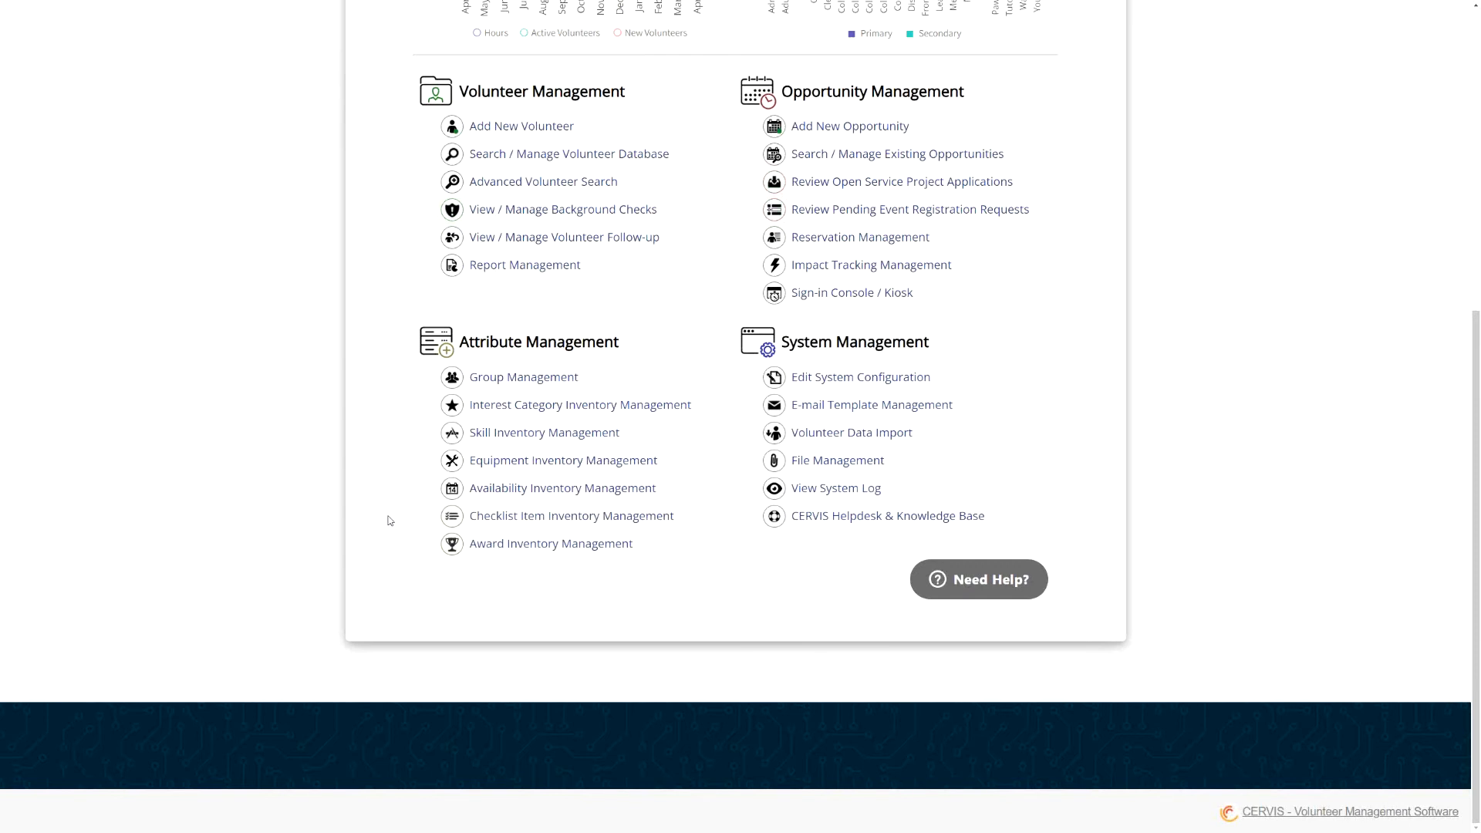
{"action": "left_click", "coordinate": [554, 544]}
{"action": "scroll", "coordinate": [652, 354], "scroll_direction": "up", "scroll_amount": 2}
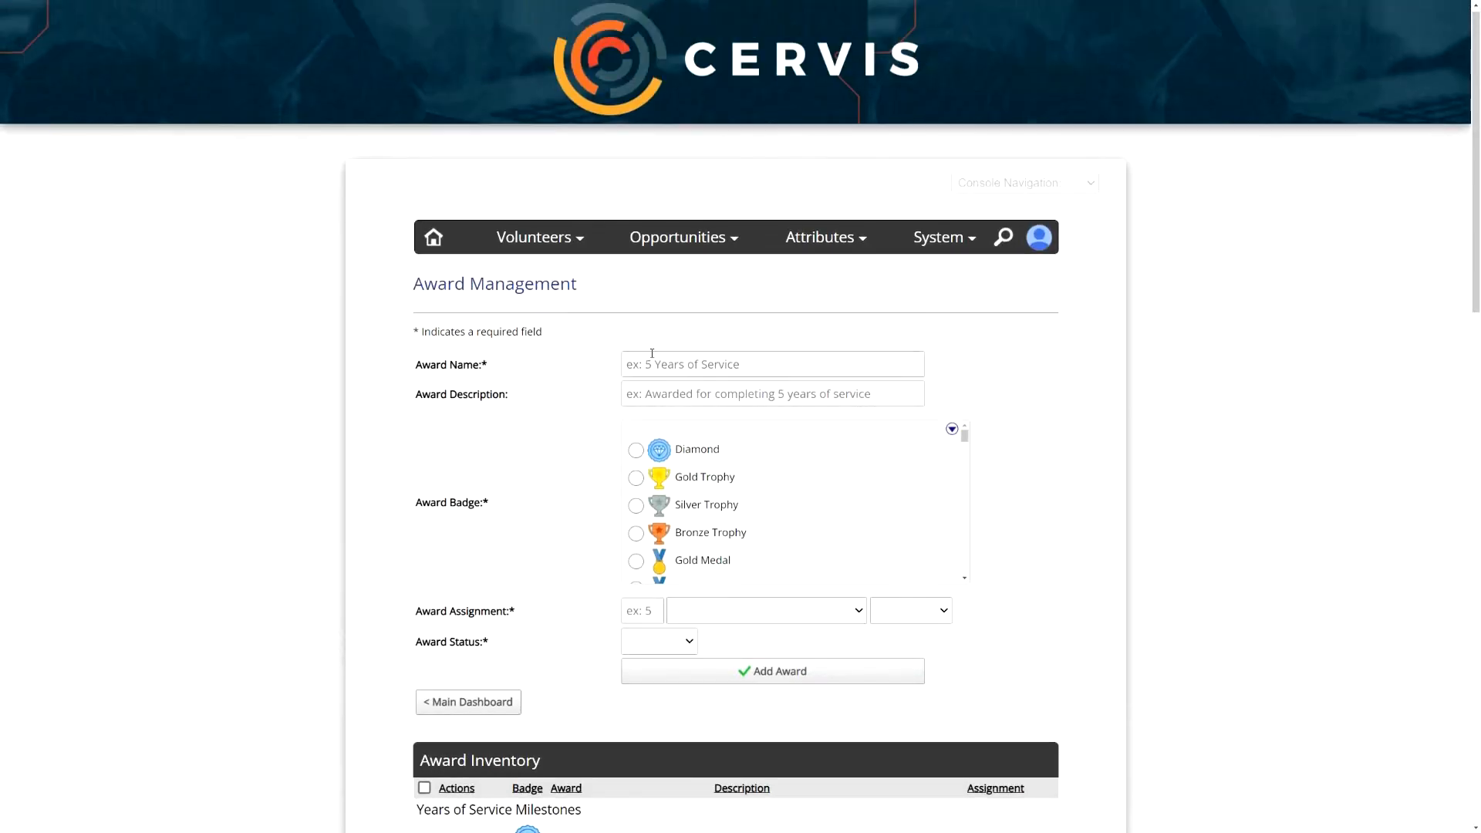
{"action": "scroll", "coordinate": [652, 353], "scroll_direction": "down", "scroll_amount": 1}
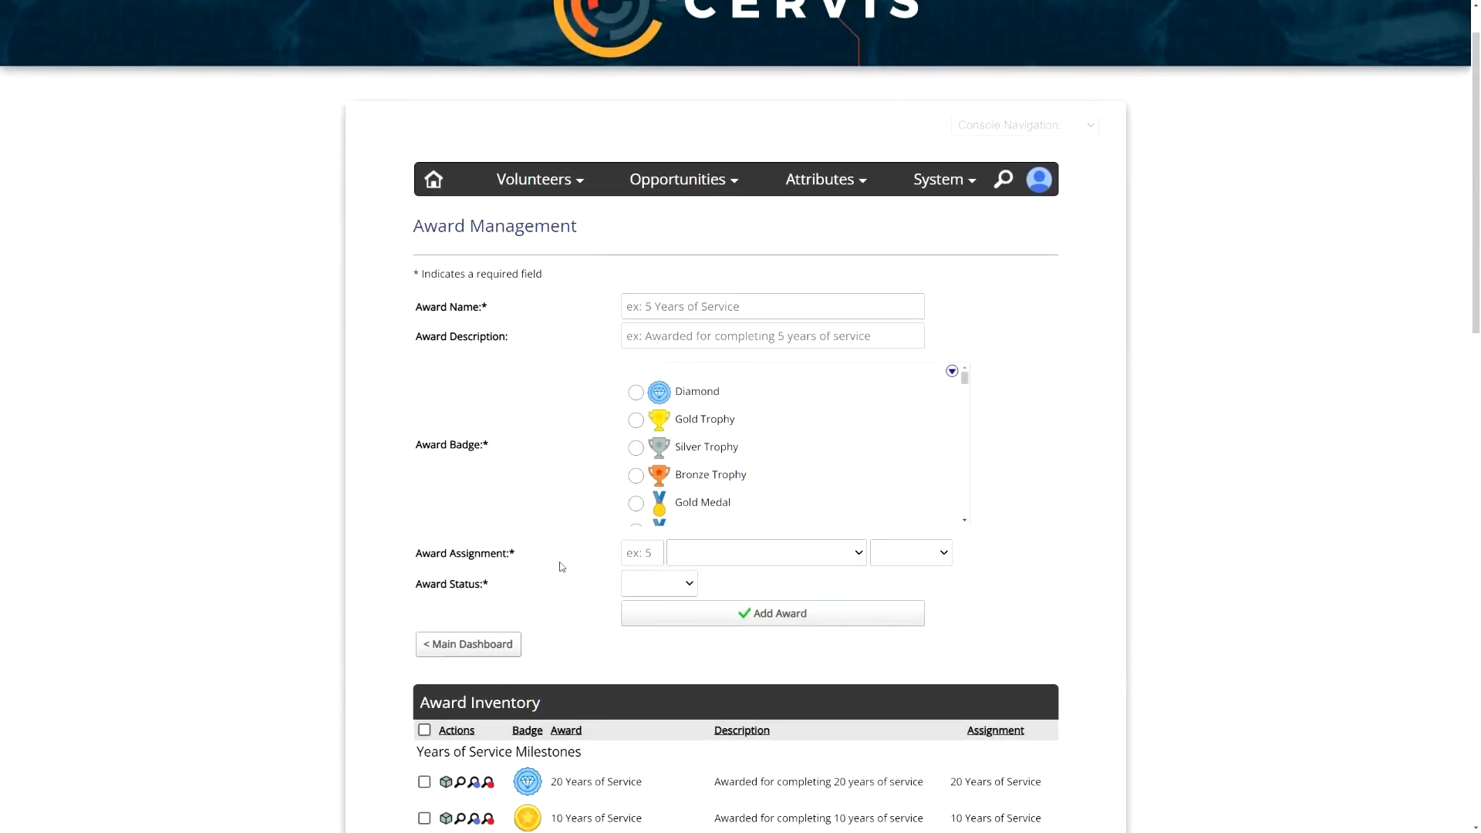
{"action": "scroll", "coordinate": [563, 541], "scroll_direction": "down", "scroll_amount": 1}
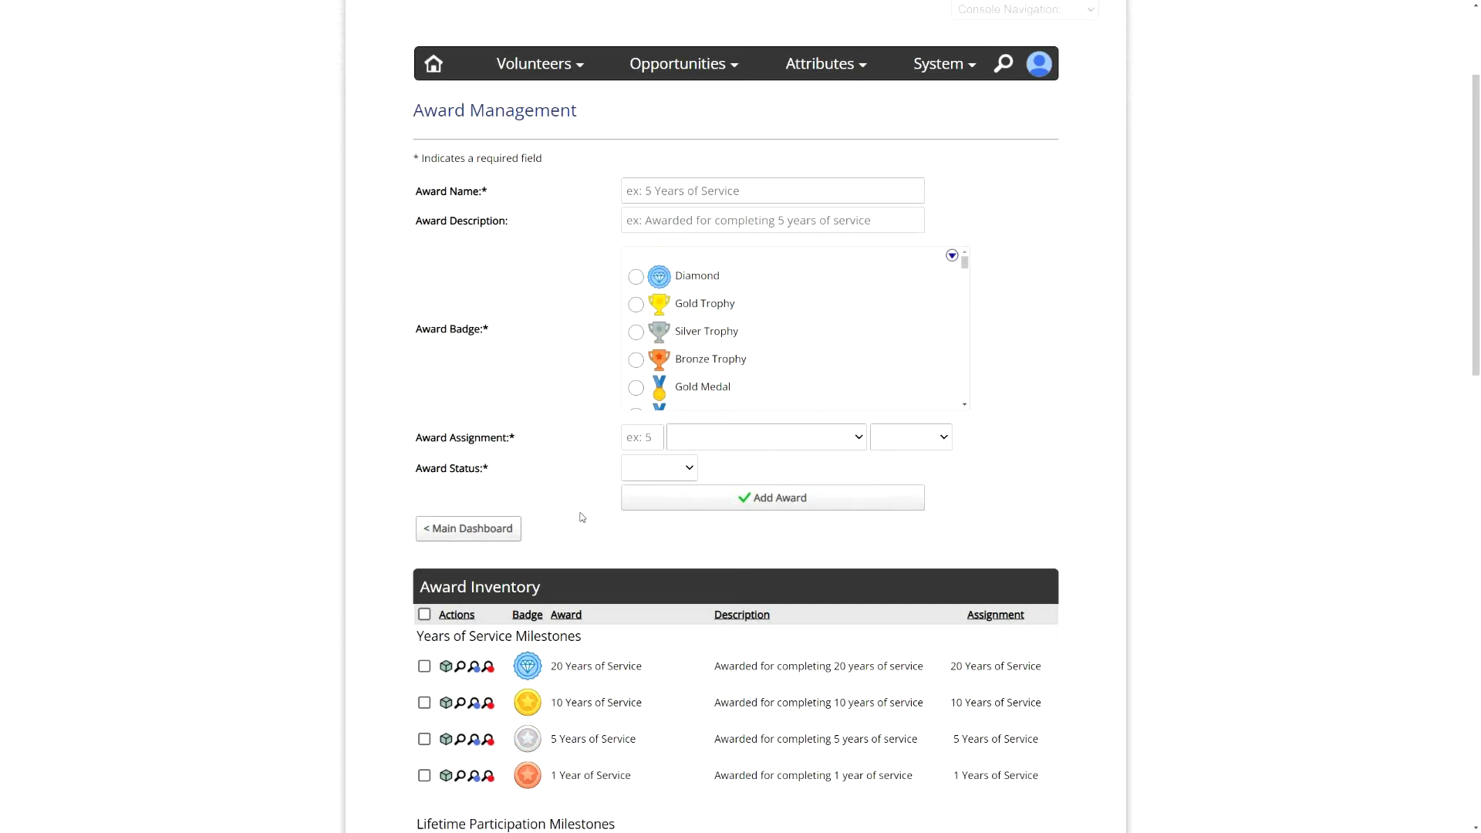
Step: Examine the award name and description fields and look through the available award badges
{"action": "left_click", "coordinate": [640, 191]}
{"action": "left_click", "coordinate": [732, 216]}
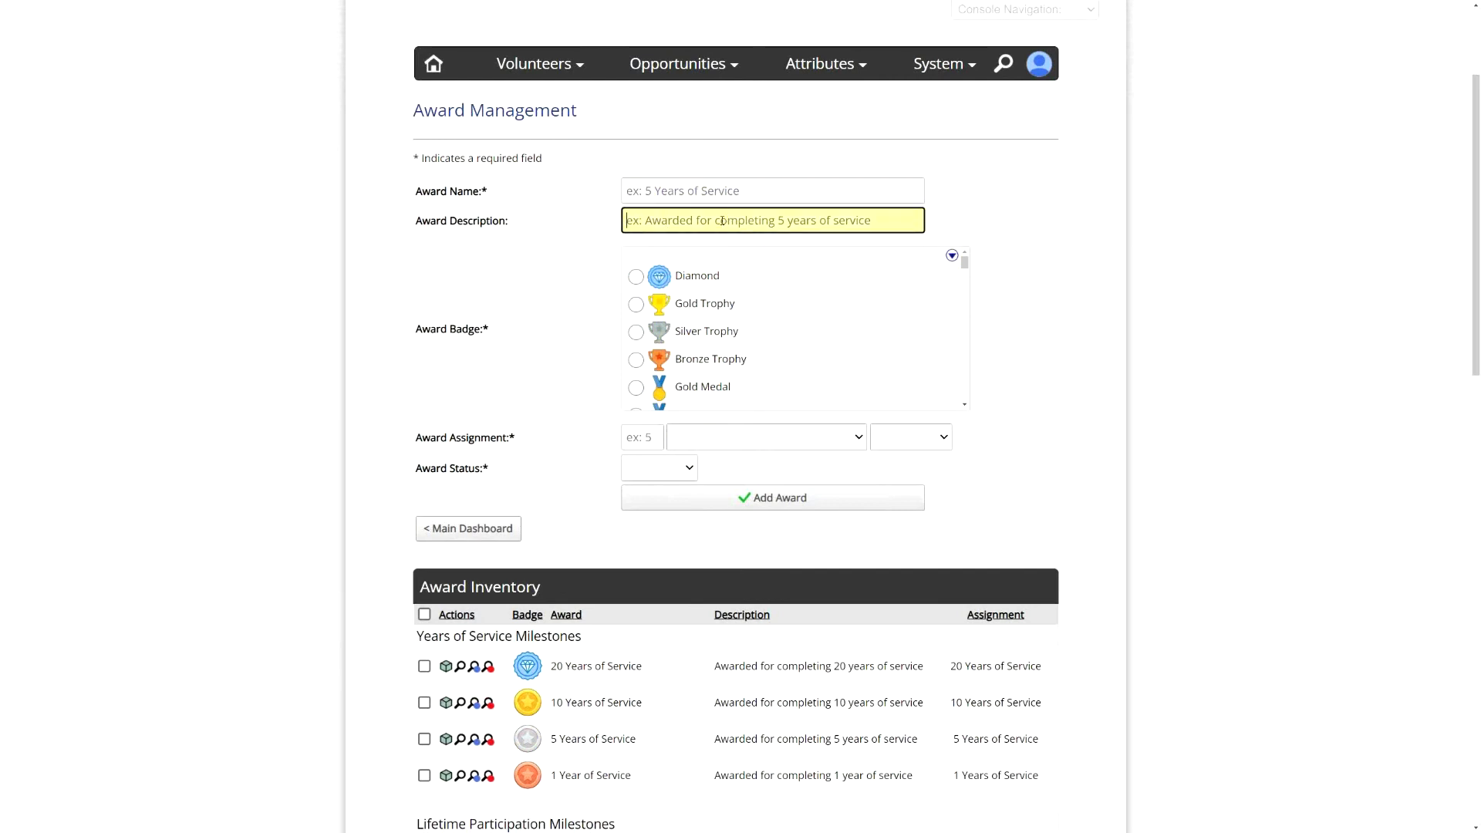
{"action": "left_click", "coordinate": [698, 196]}
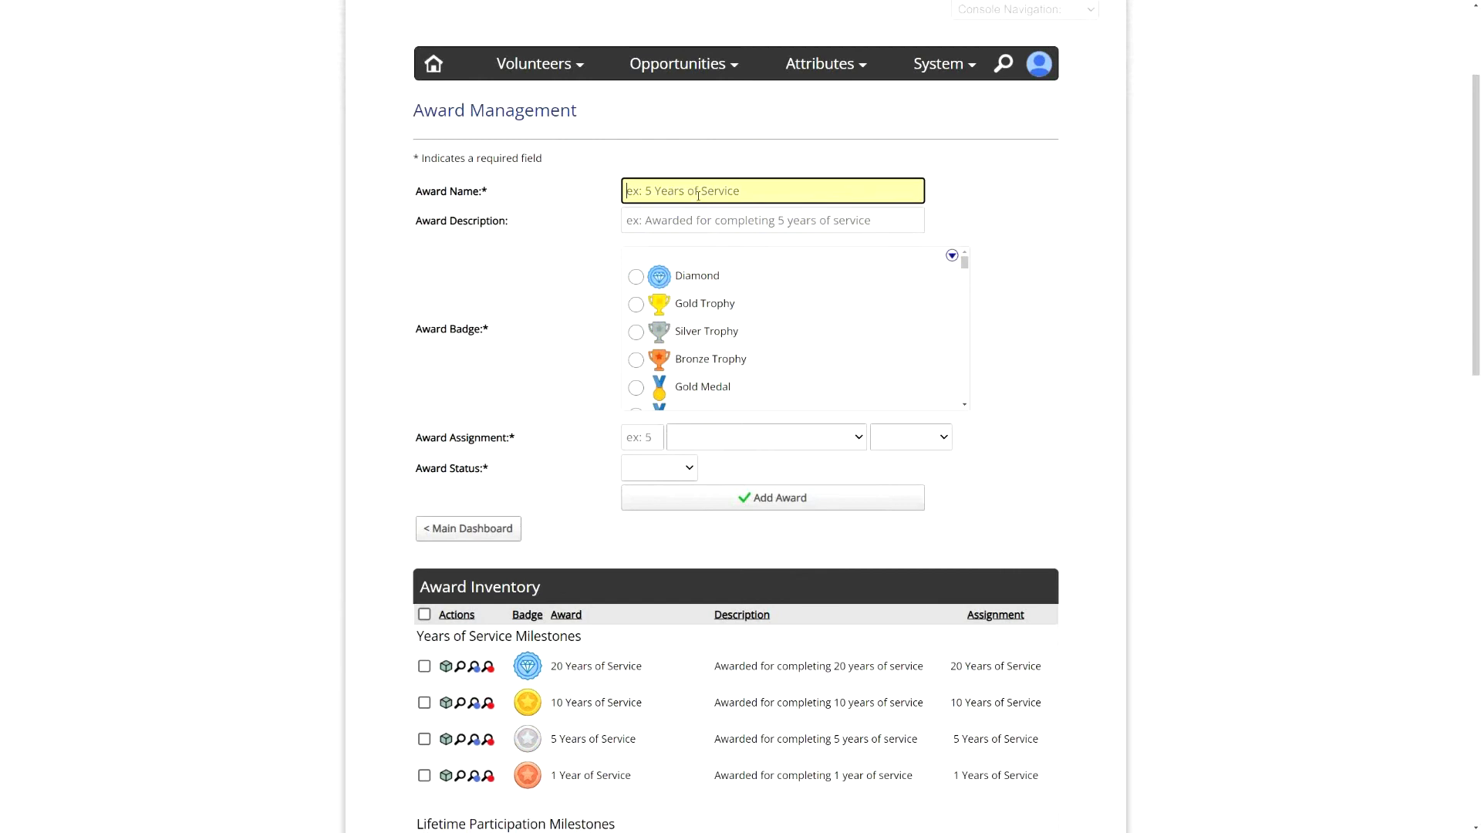
{"action": "left_click", "coordinate": [542, 316]}
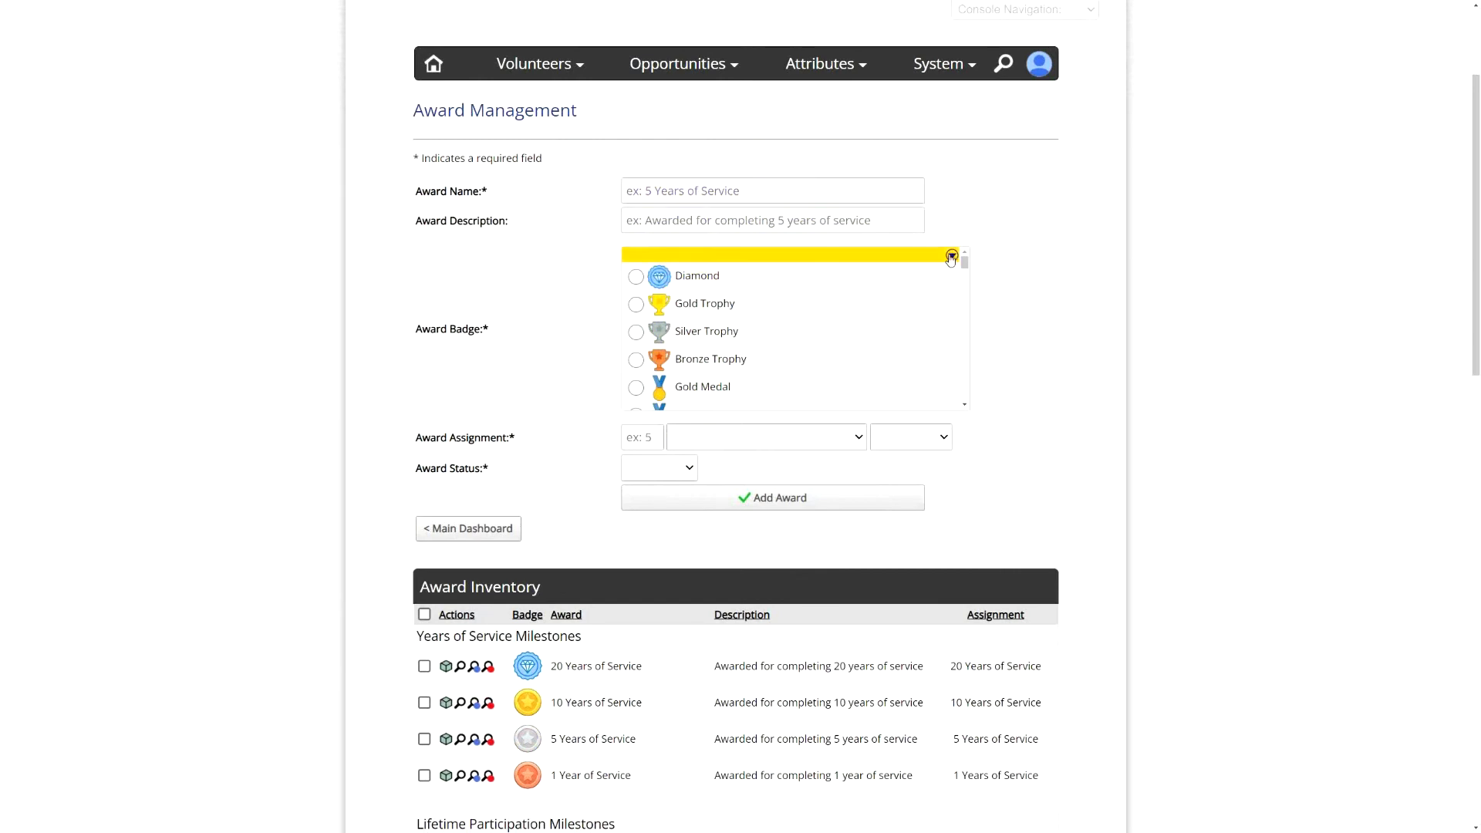
{"action": "scroll", "coordinate": [740, 320], "scroll_direction": "down", "scroll_amount": 3}
{"action": "scroll", "coordinate": [741, 312], "scroll_direction": "down", "scroll_amount": 10}
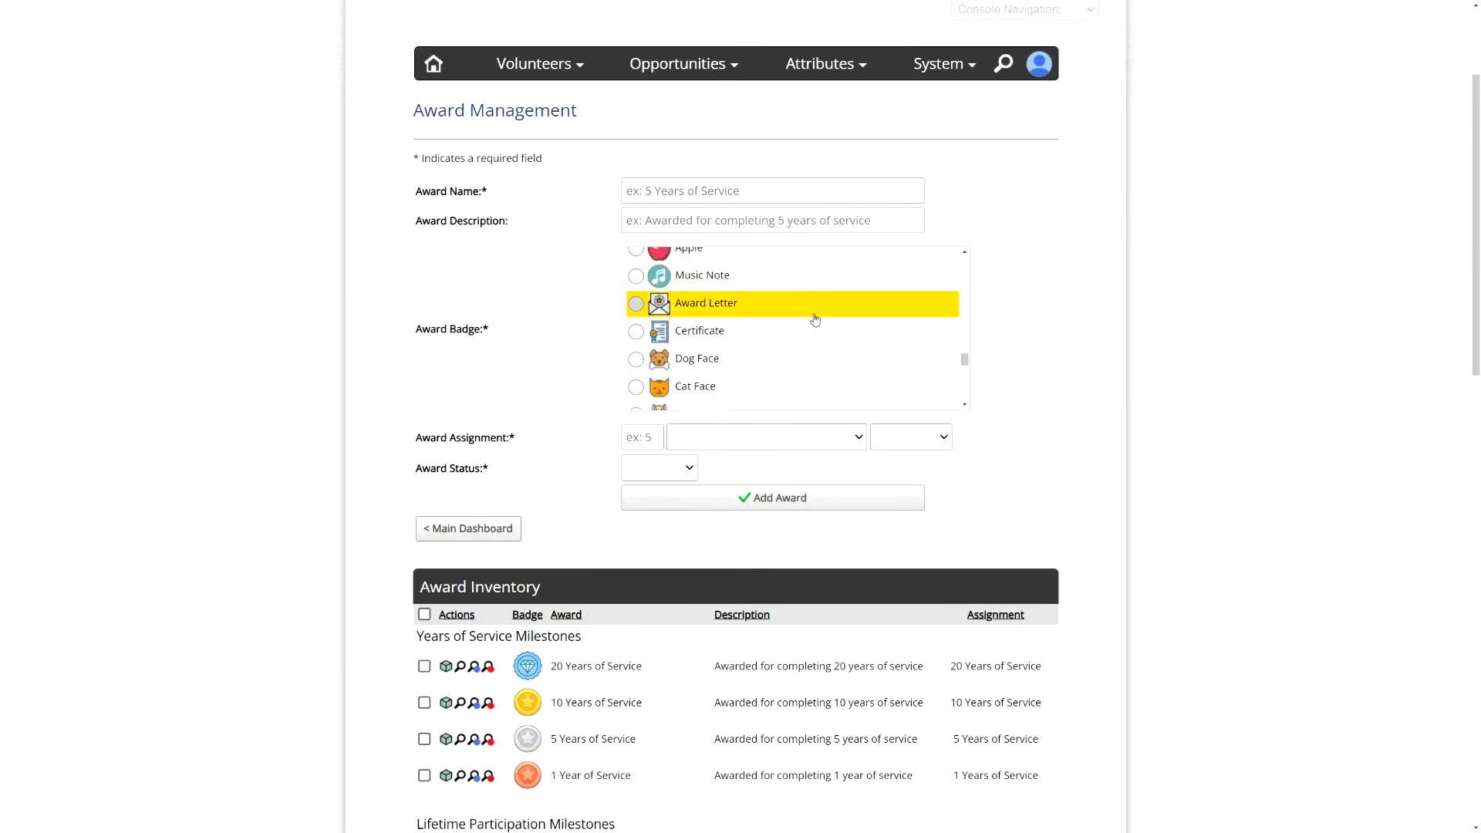
{"action": "scroll", "coordinate": [883, 342], "scroll_direction": "up", "scroll_amount": 8}
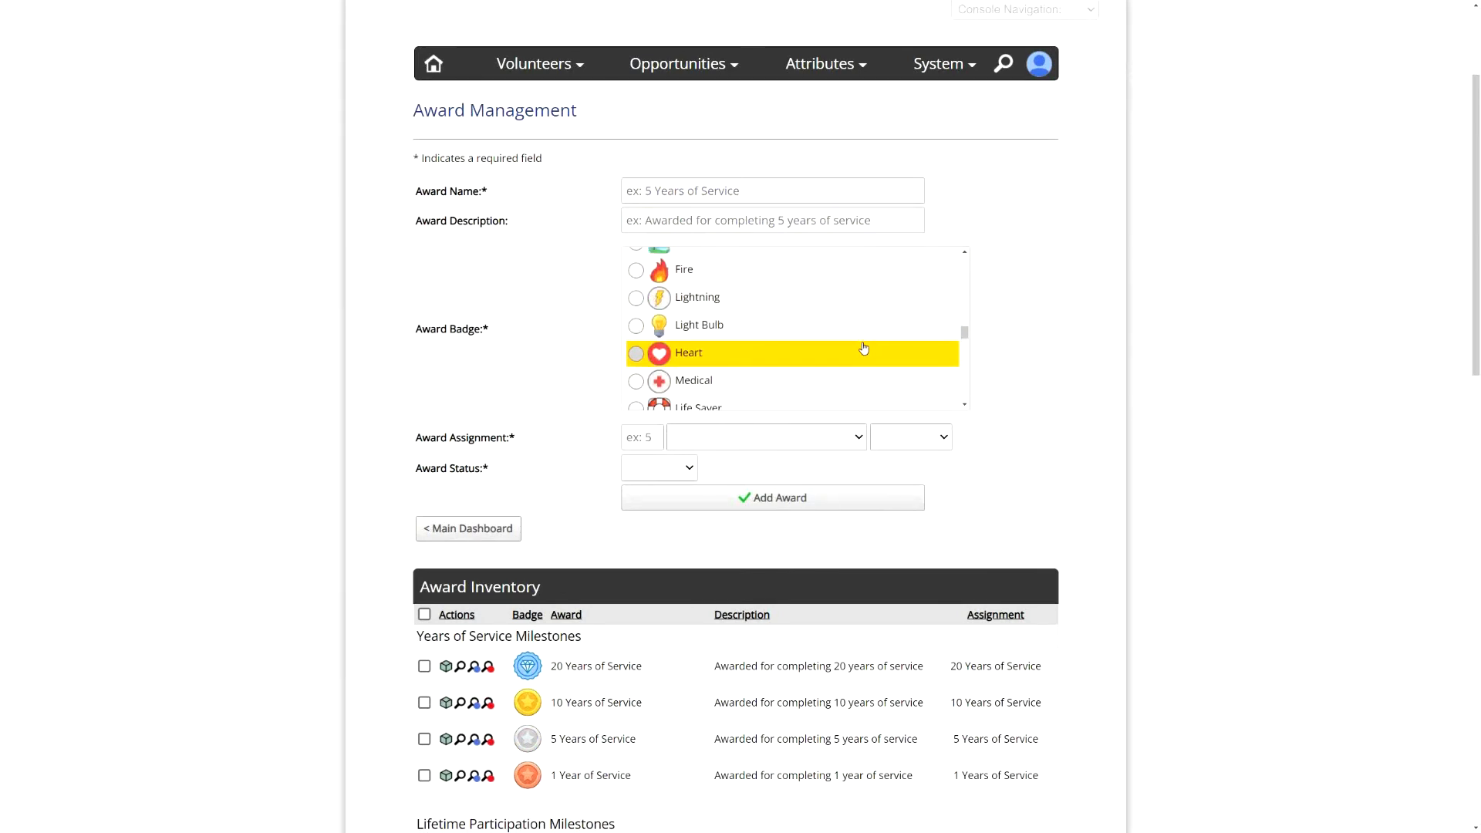
{"action": "scroll", "coordinate": [867, 349], "scroll_direction": "up", "scroll_amount": 5}
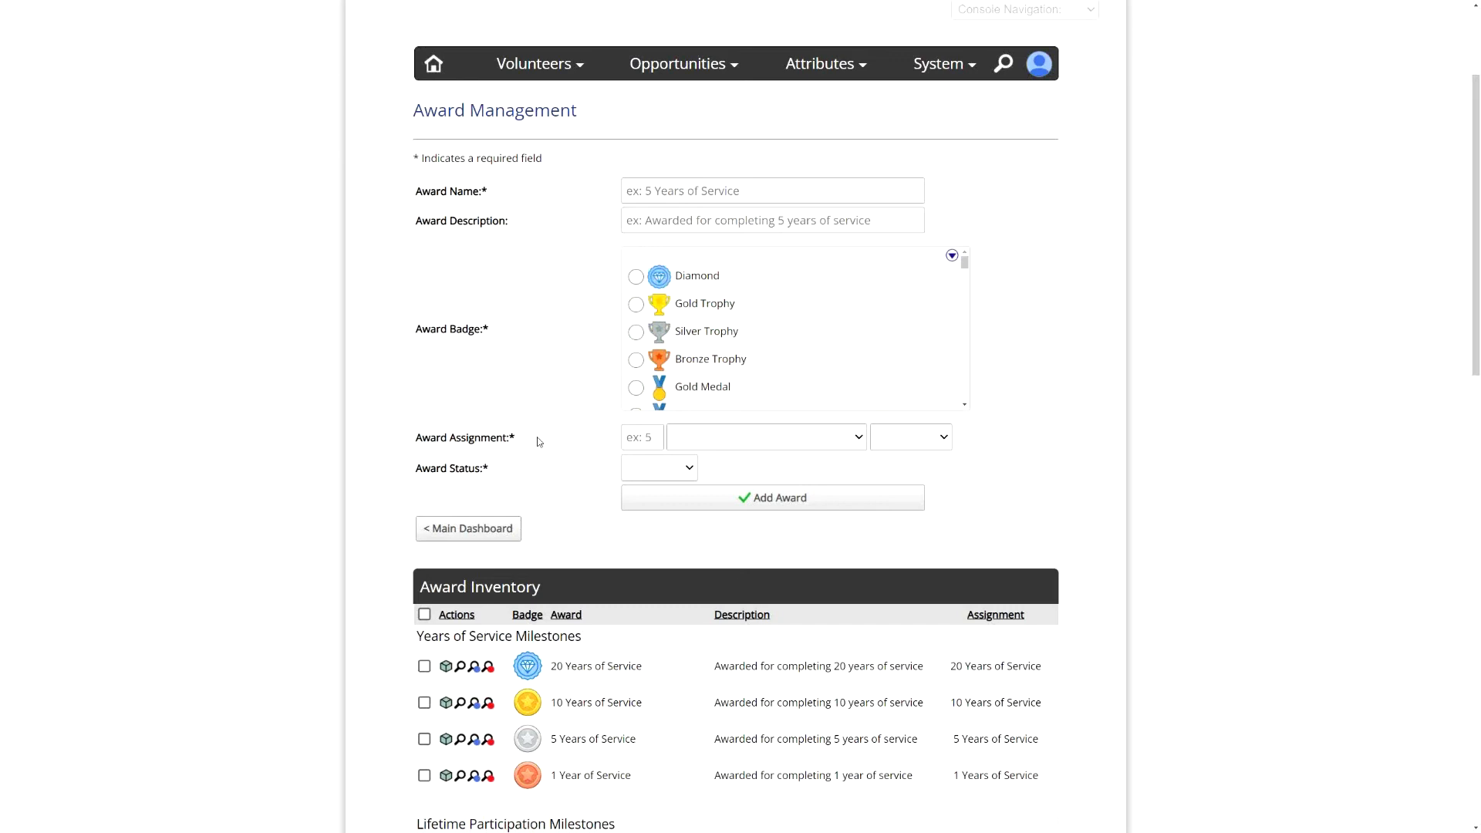
Step: Set the new award's assignment type to Manual
{"action": "left_click", "coordinate": [644, 438]}
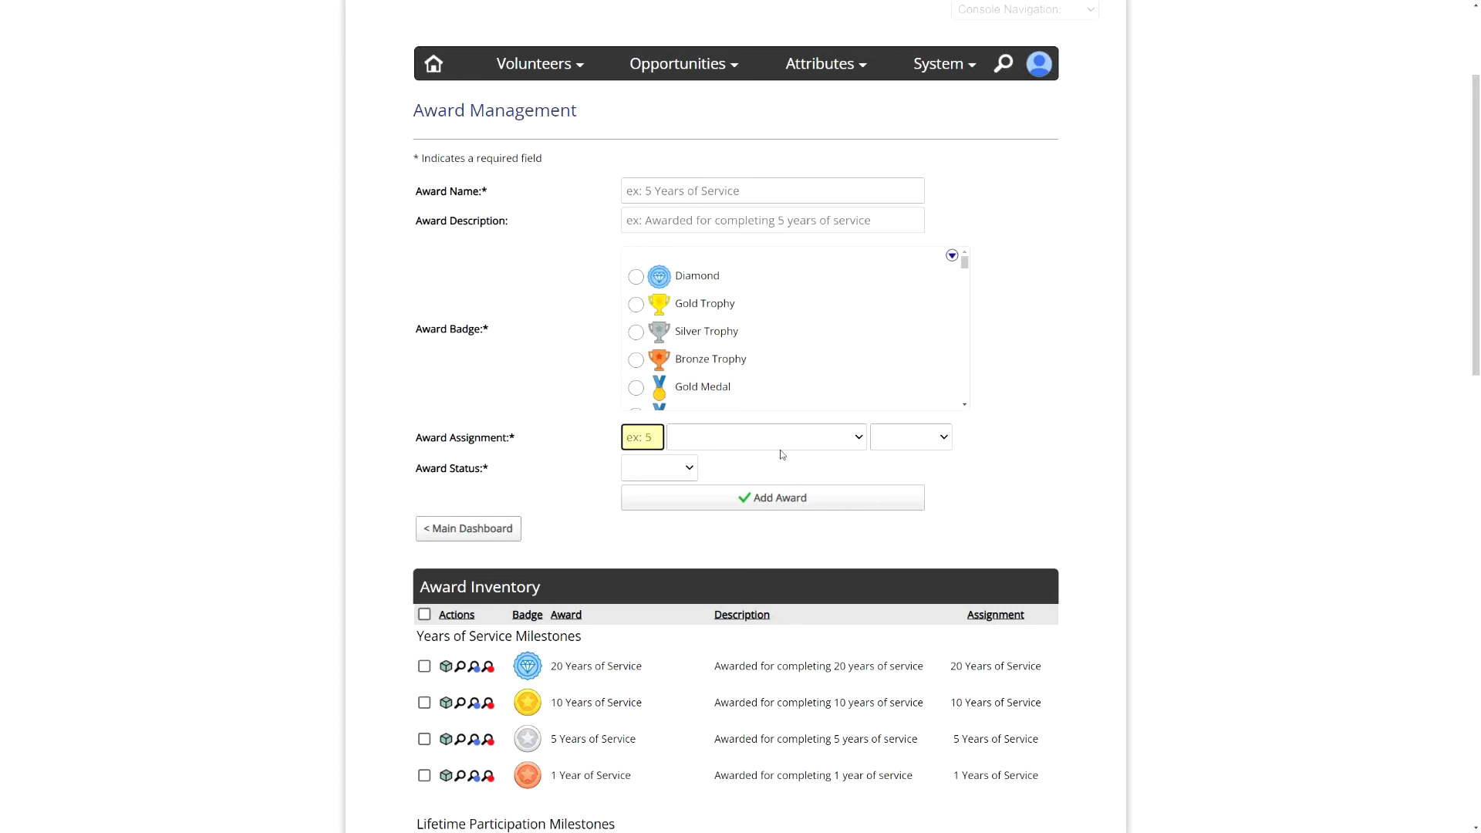
{"action": "left_click", "coordinate": [536, 449]}
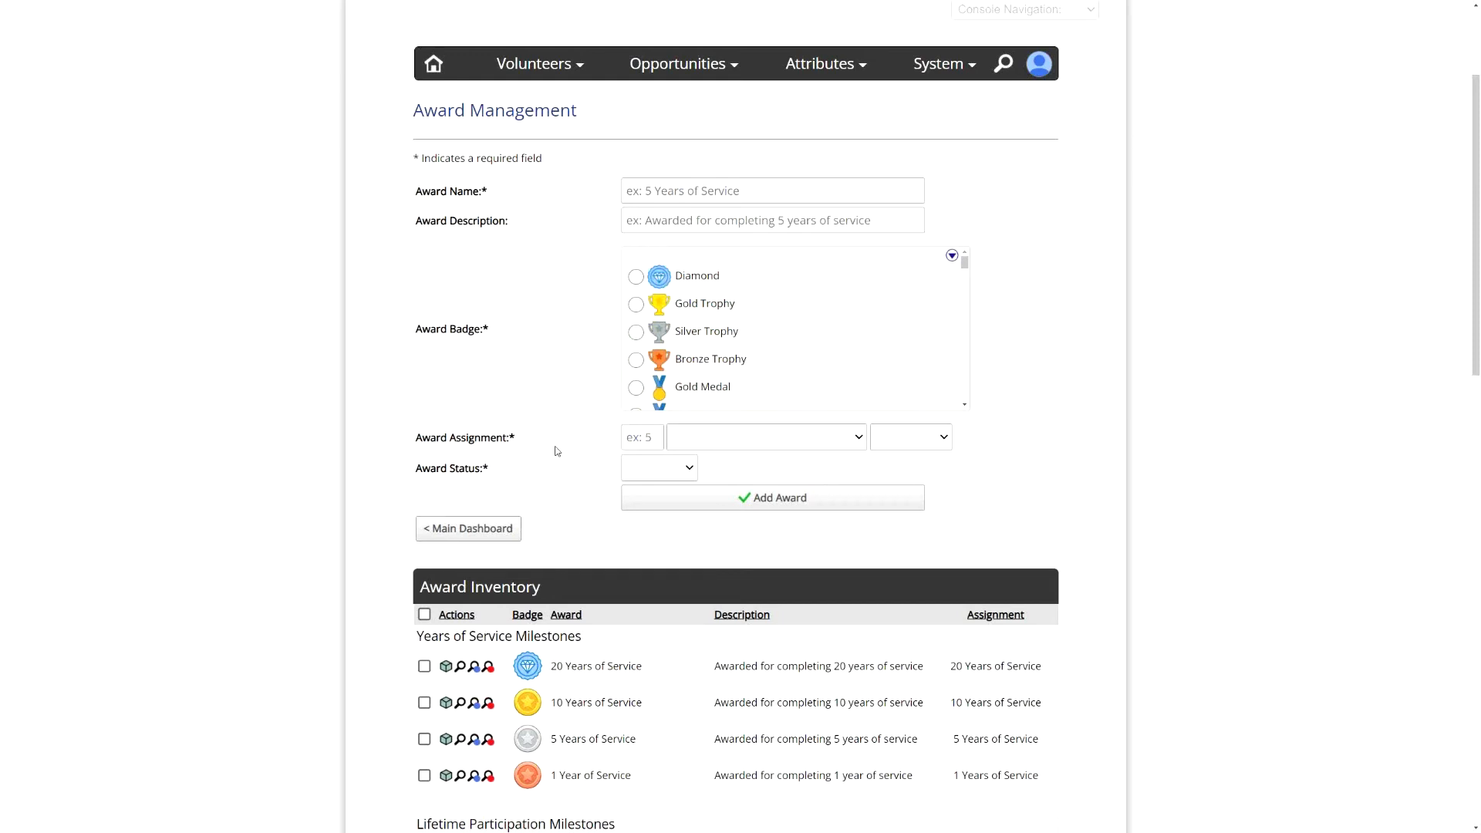
{"action": "left_click", "coordinate": [931, 442]}
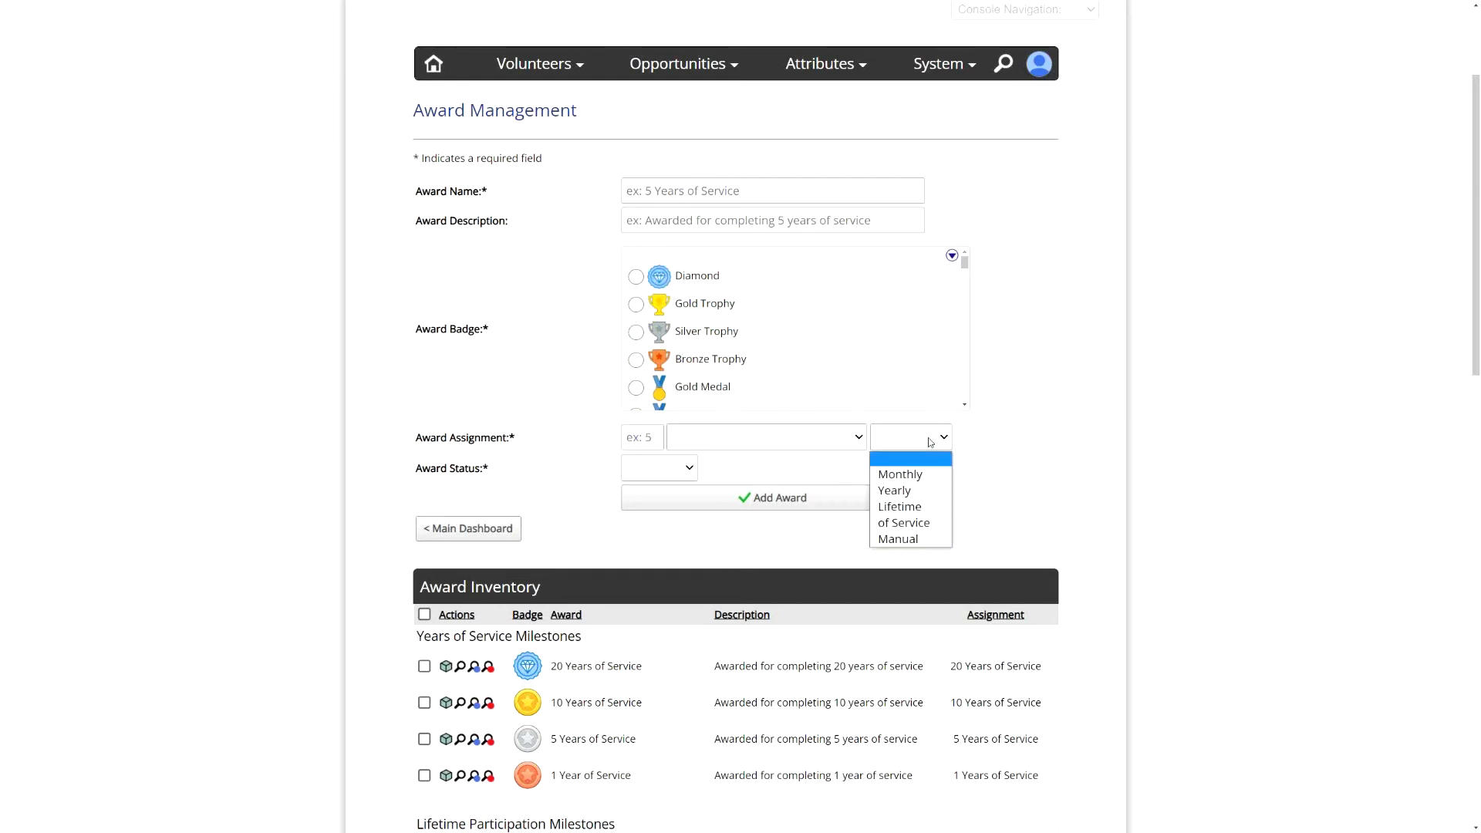
{"action": "left_click", "coordinate": [900, 539]}
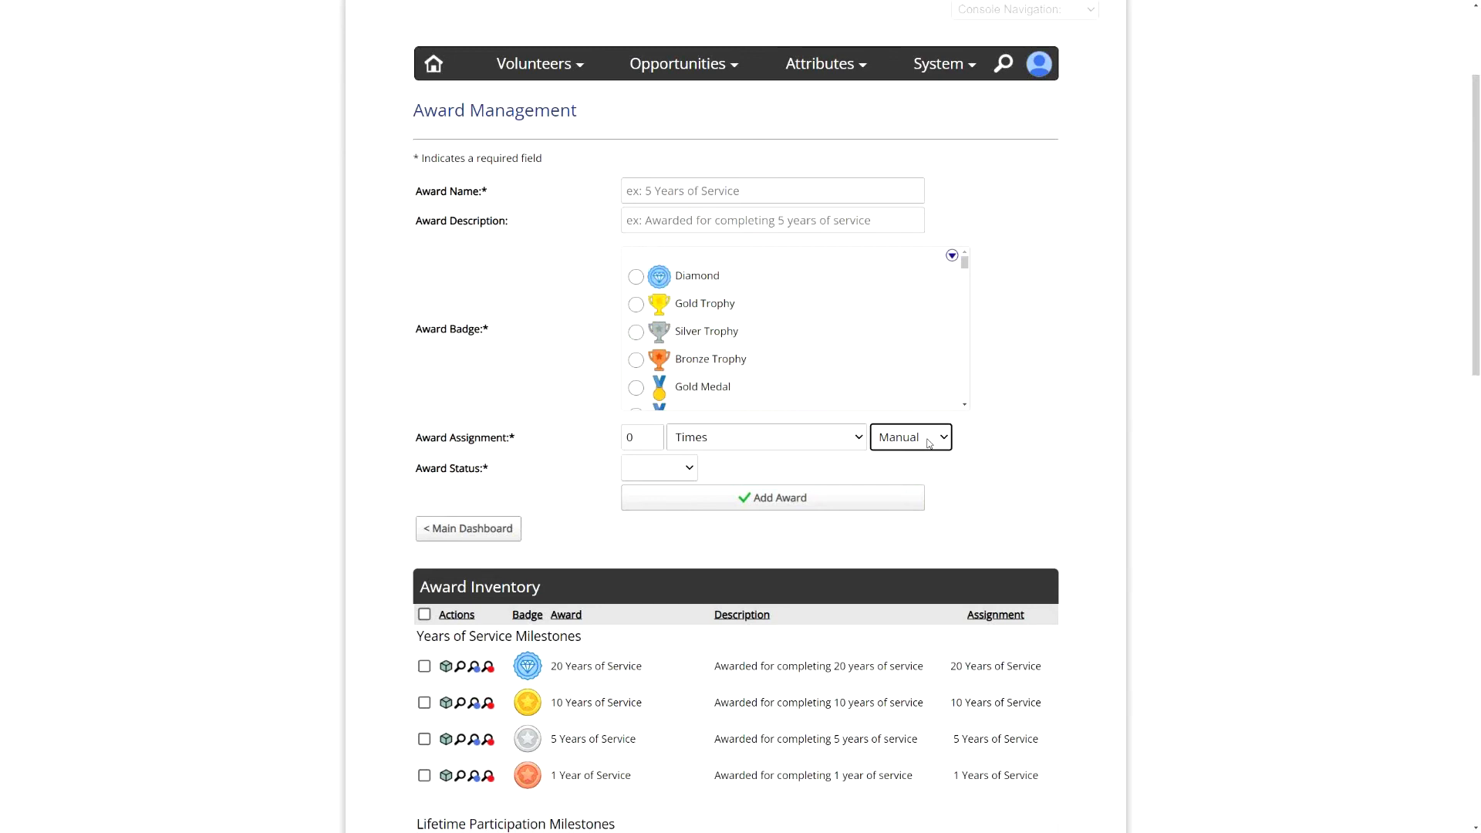
{"action": "left_click", "coordinate": [914, 440]}
{"action": "left_click", "coordinate": [913, 439]}
Step: Set the award assignment to 15 Hours Monthly
{"action": "left_click_drag", "start_coordinate": [467, 437], "coordinate": [549, 440]}
{"action": "left_click", "coordinate": [649, 437]}
{"action": "double_click", "coordinate": [649, 437]}
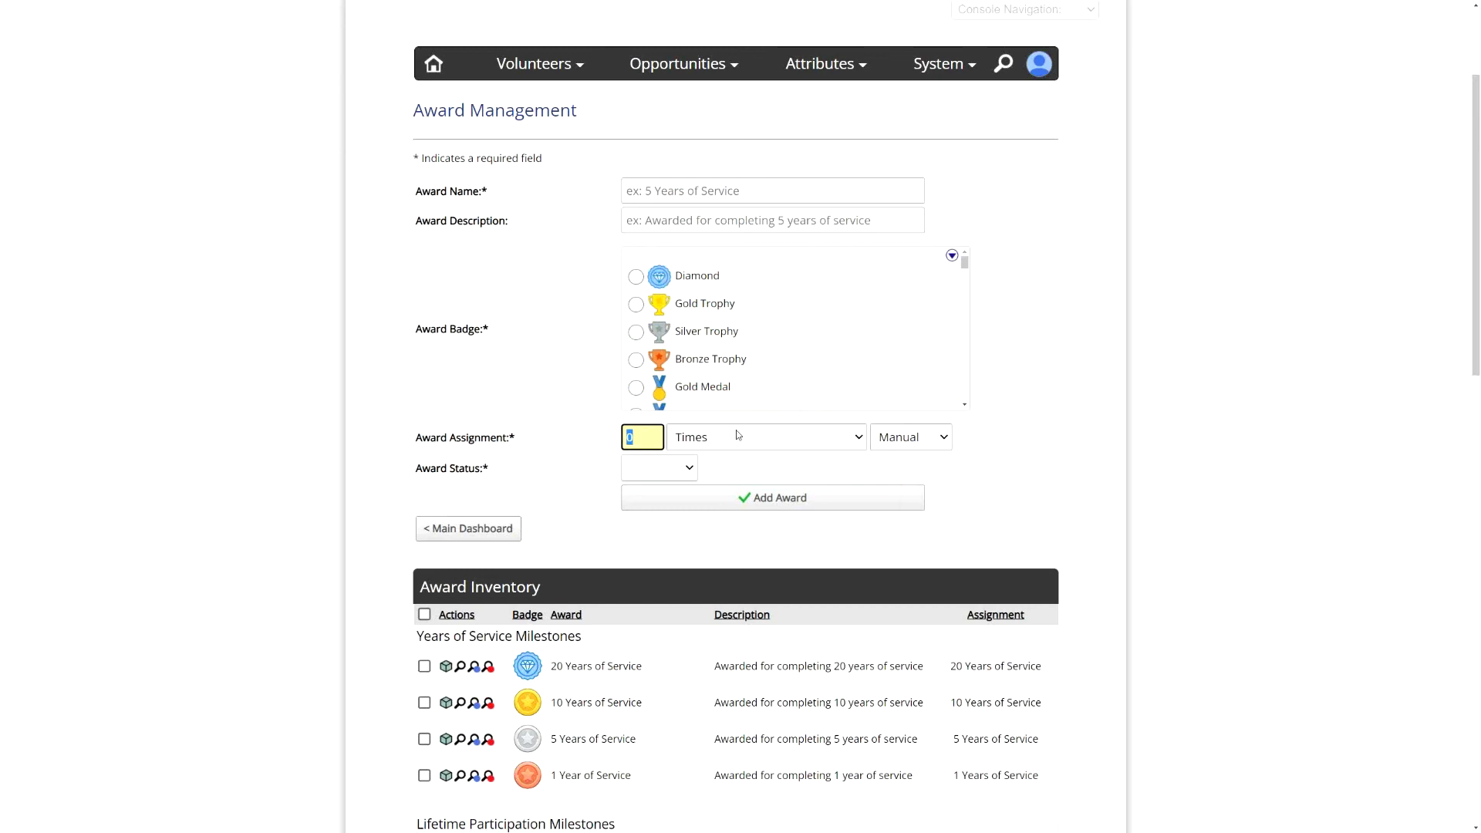
{"action": "type", "text": "15"}
{"action": "left_click", "coordinate": [768, 440]}
{"action": "left_click", "coordinate": [756, 468]}
{"action": "left_click", "coordinate": [919, 444]}
{"action": "left_click", "coordinate": [919, 480]}
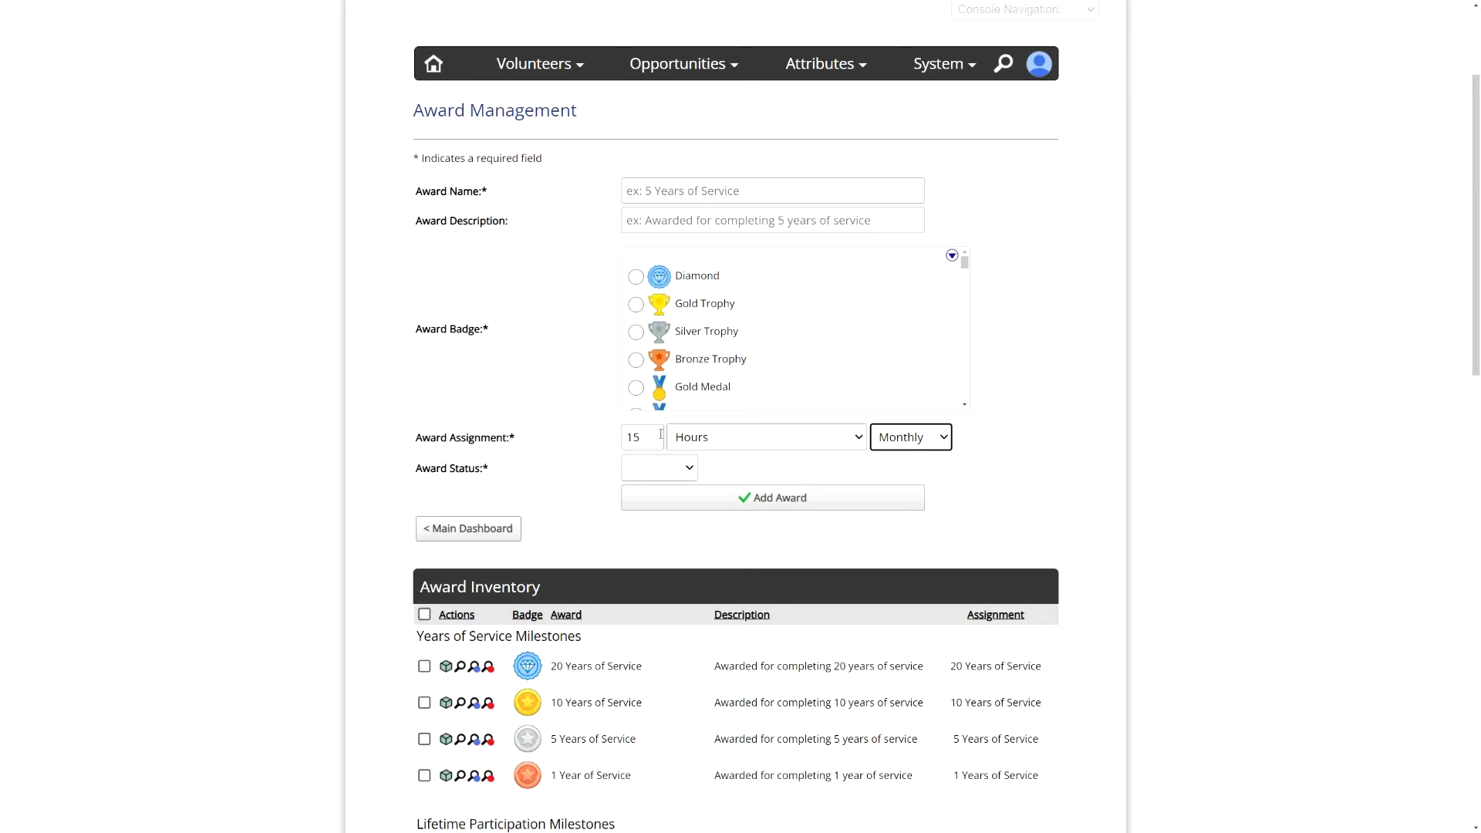
Step: Switch the award assignment period to Lifetime and check the unit choices offered for it
{"action": "left_click", "coordinate": [934, 439]}
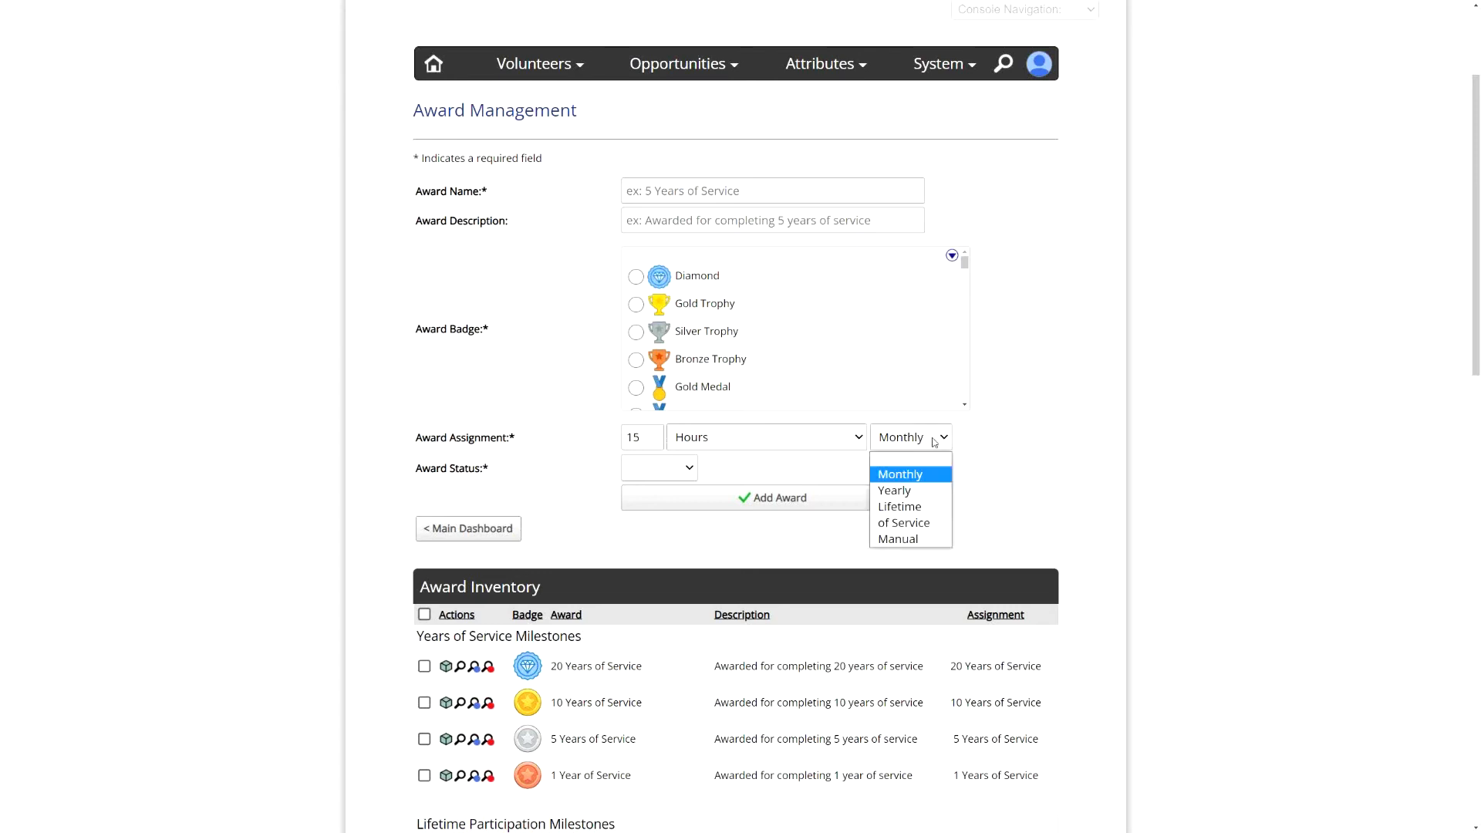
{"action": "left_click", "coordinate": [909, 508]}
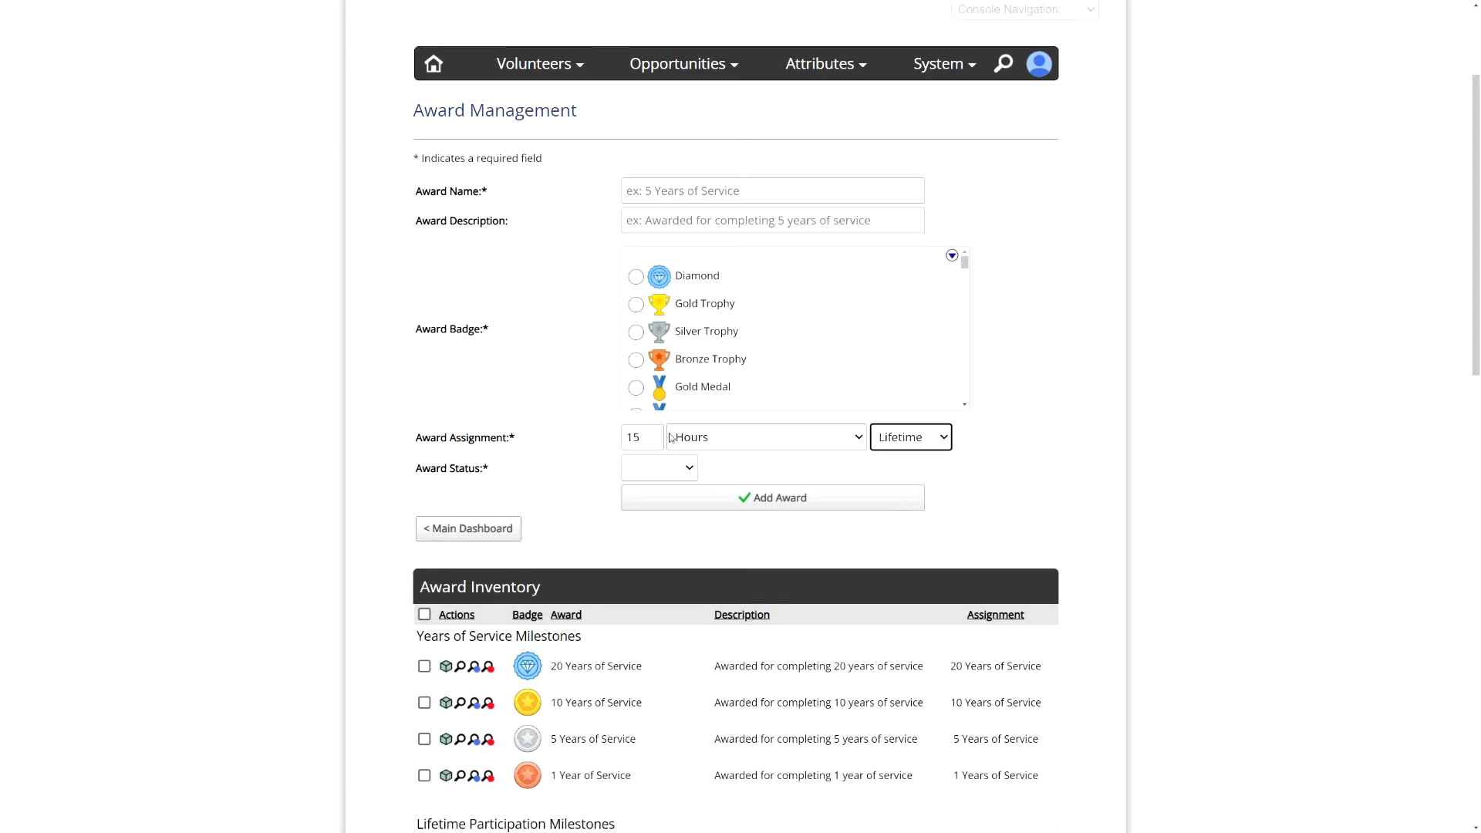
{"action": "key", "text": "alt+Down"}
{"action": "key", "text": "Down"}
{"action": "key", "text": "Up"}
Step: Change the award assignment unit to Years so that the award is based on years of service
{"action": "left_click", "coordinate": [779, 445]}
{"action": "left_click", "coordinate": [764, 555]}
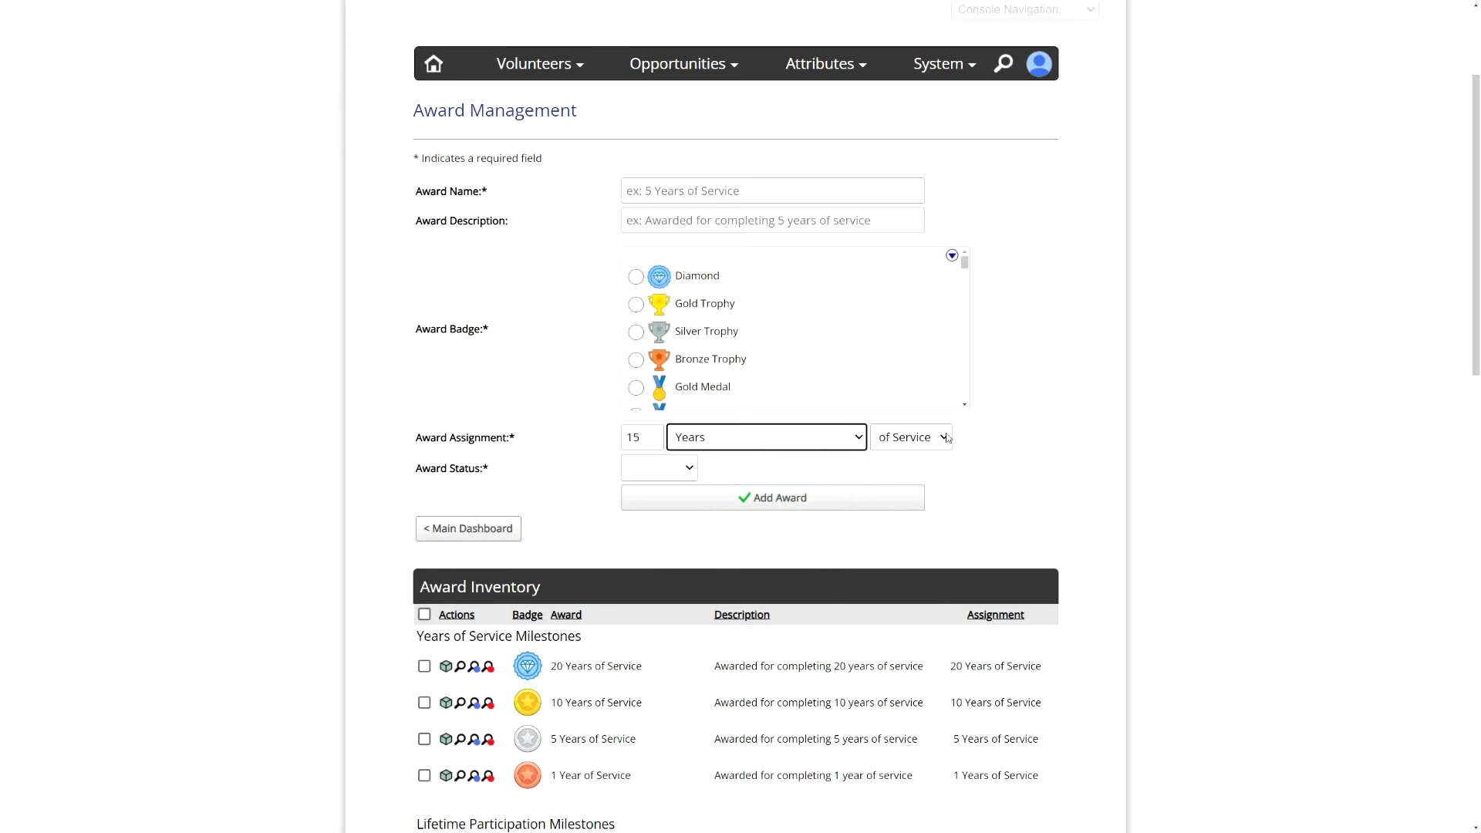
{"action": "left_click", "coordinate": [989, 433]}
Step: Examine the Award Inventory list, comparing its Years of Service and Lifetime Participation milestones with the assignment settings
{"action": "scroll", "coordinate": [980, 409], "scroll_direction": "down", "scroll_amount": 2}
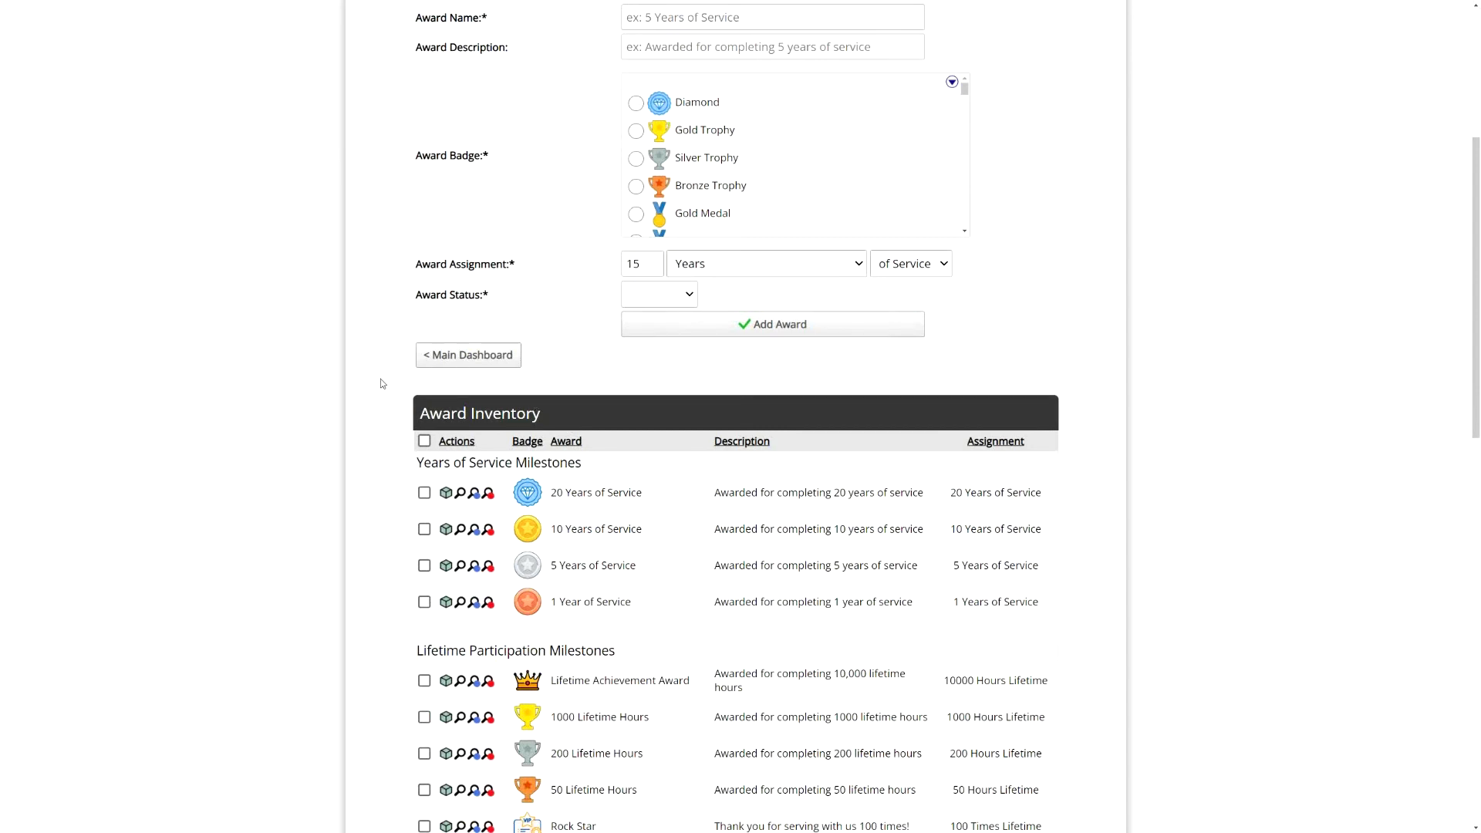
{"action": "scroll", "coordinate": [372, 382], "scroll_direction": "down", "scroll_amount": 2}
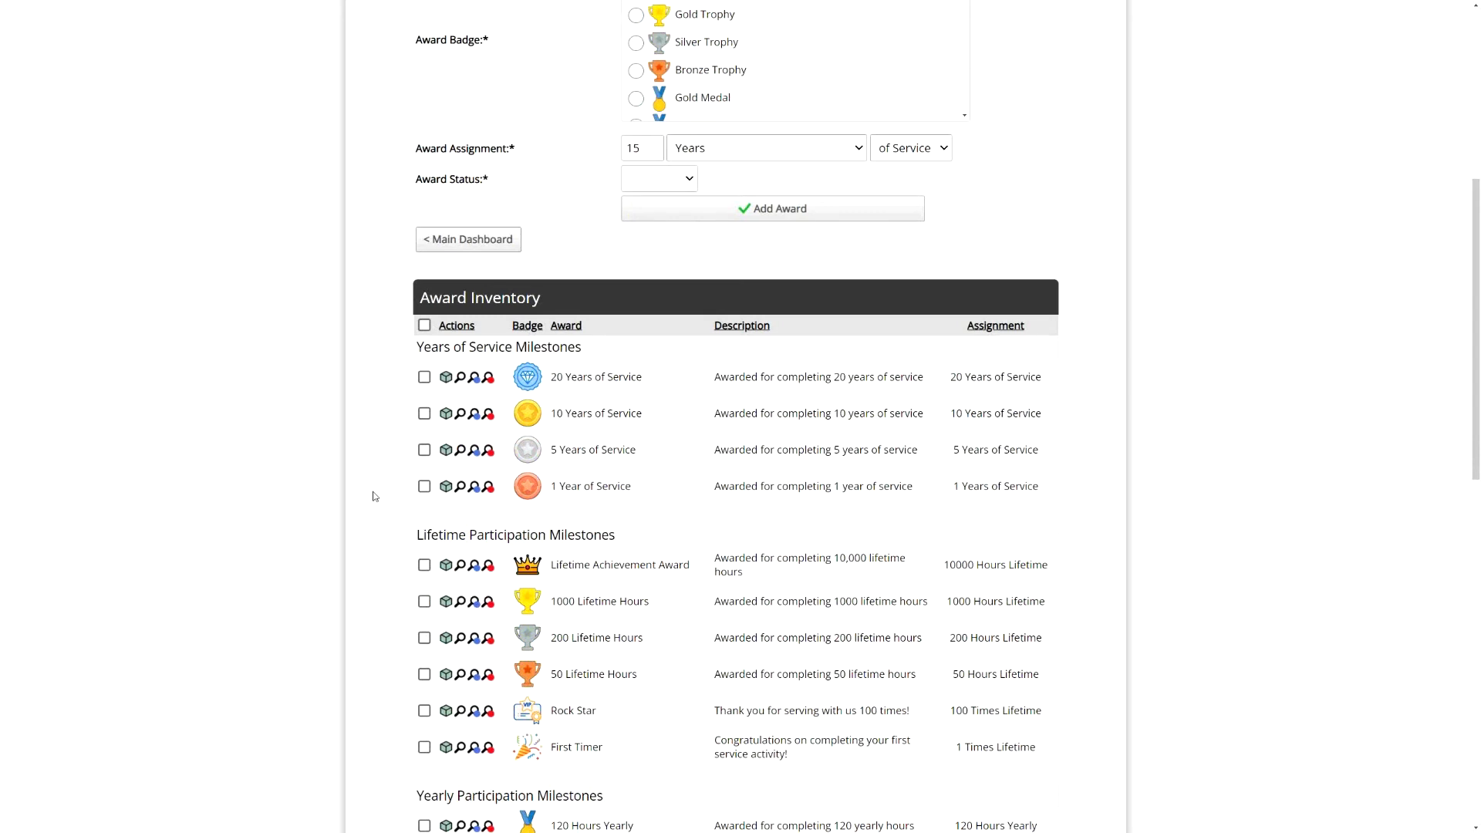
{"action": "mouse_move", "coordinate": [422, 346]}
{"action": "left_mouse_down"}
{"action": "mouse_move", "coordinate": [599, 351]}
{"action": "mouse_move", "coordinate": [430, 349]}
{"action": "left_mouse_up"}
{"action": "left_click", "coordinate": [445, 347]}
{"action": "scroll", "coordinate": [903, 247], "scroll_direction": "up", "scroll_amount": 1}
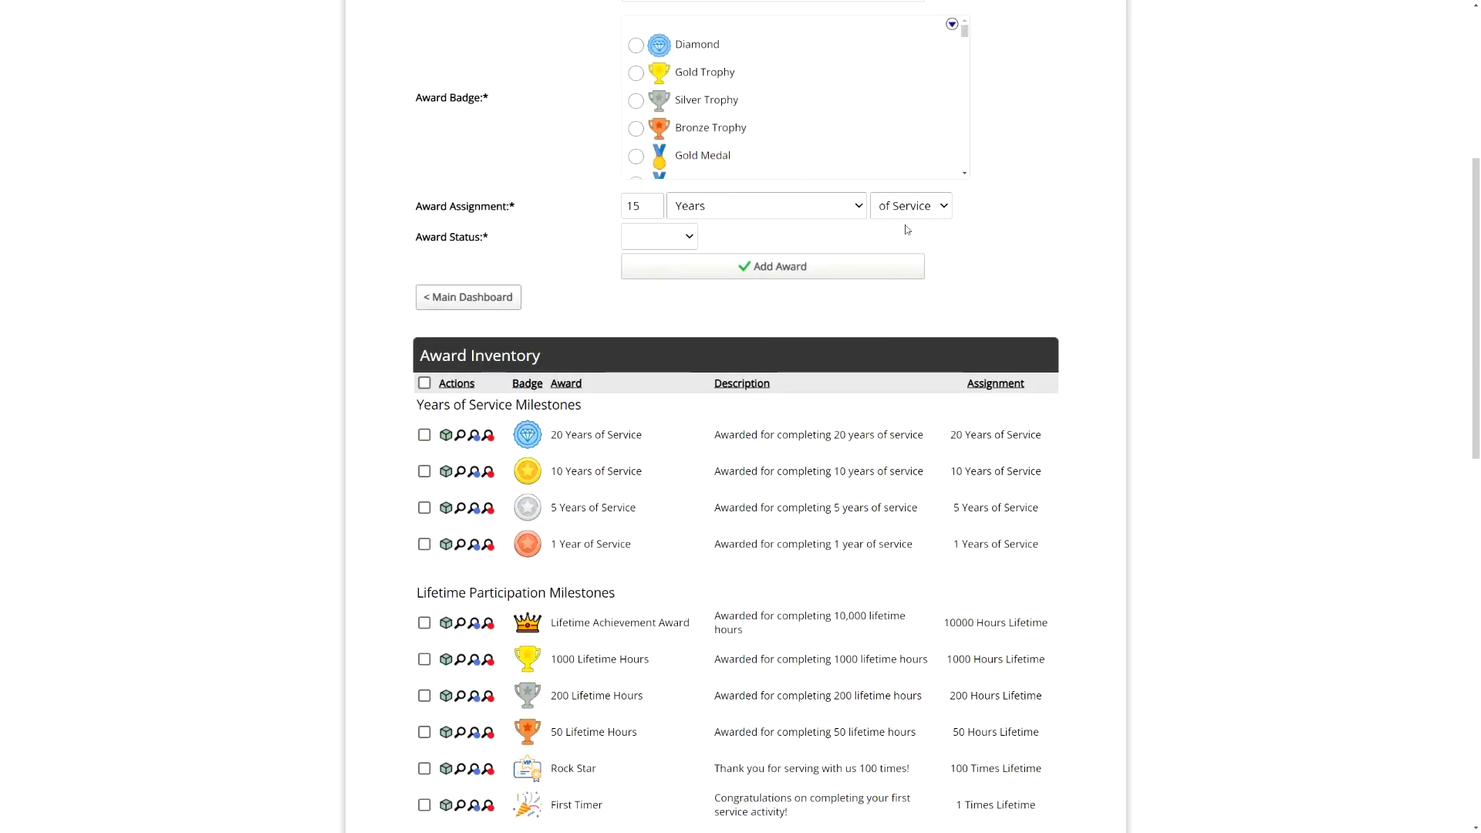
Step: Review the award groups in the Award Inventory, from Years of Service through Lifetime, Yearly and Monthly Participation Milestones to Other Awards
{"action": "left_click_drag", "start_coordinate": [427, 403], "coordinate": [621, 400]}
{"action": "scroll", "coordinate": [621, 400], "scroll_direction": "down", "scroll_amount": 3}
{"action": "left_click_drag", "start_coordinate": [444, 419], "coordinate": [591, 414]}
{"action": "left_click", "coordinate": [590, 415]}
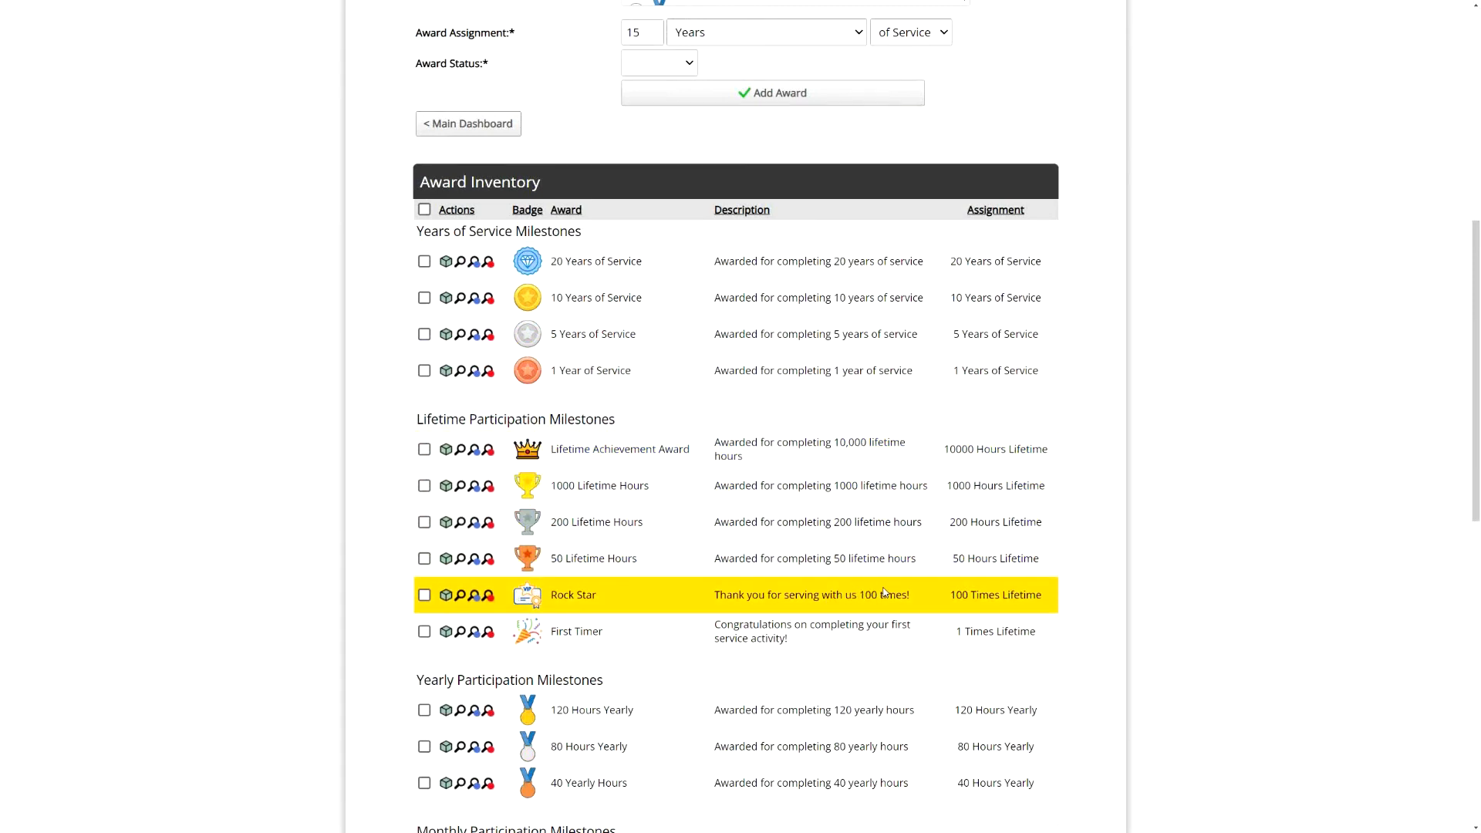
{"action": "scroll", "coordinate": [408, 493], "scroll_direction": "down", "scroll_amount": 3}
{"action": "scroll", "coordinate": [408, 493], "scroll_direction": "down", "scroll_amount": 2}
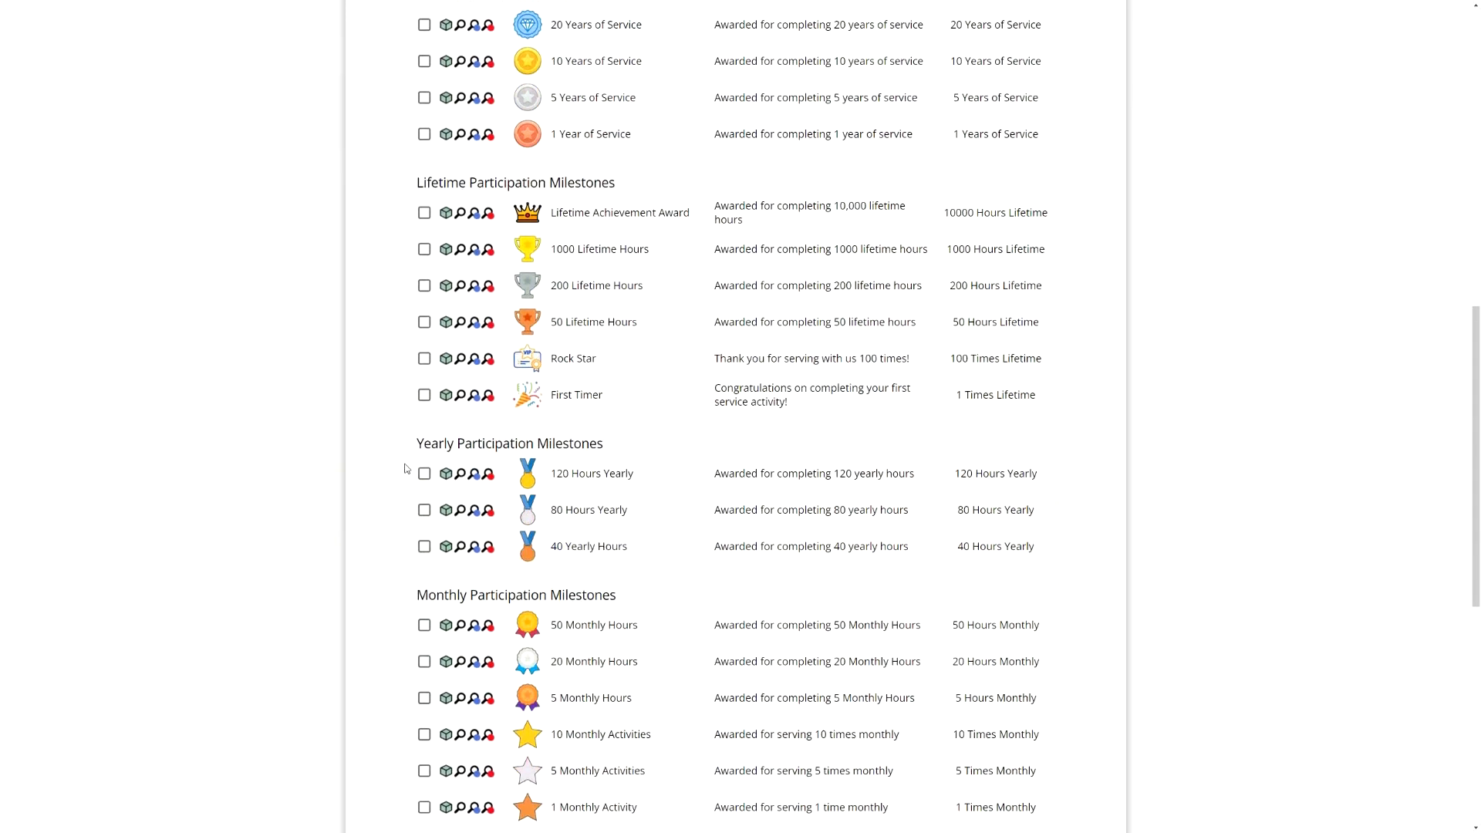
{"action": "left_click_drag", "start_coordinate": [503, 333], "coordinate": [423, 333]}
{"action": "left_click_drag", "start_coordinate": [428, 484], "coordinate": [547, 486]}
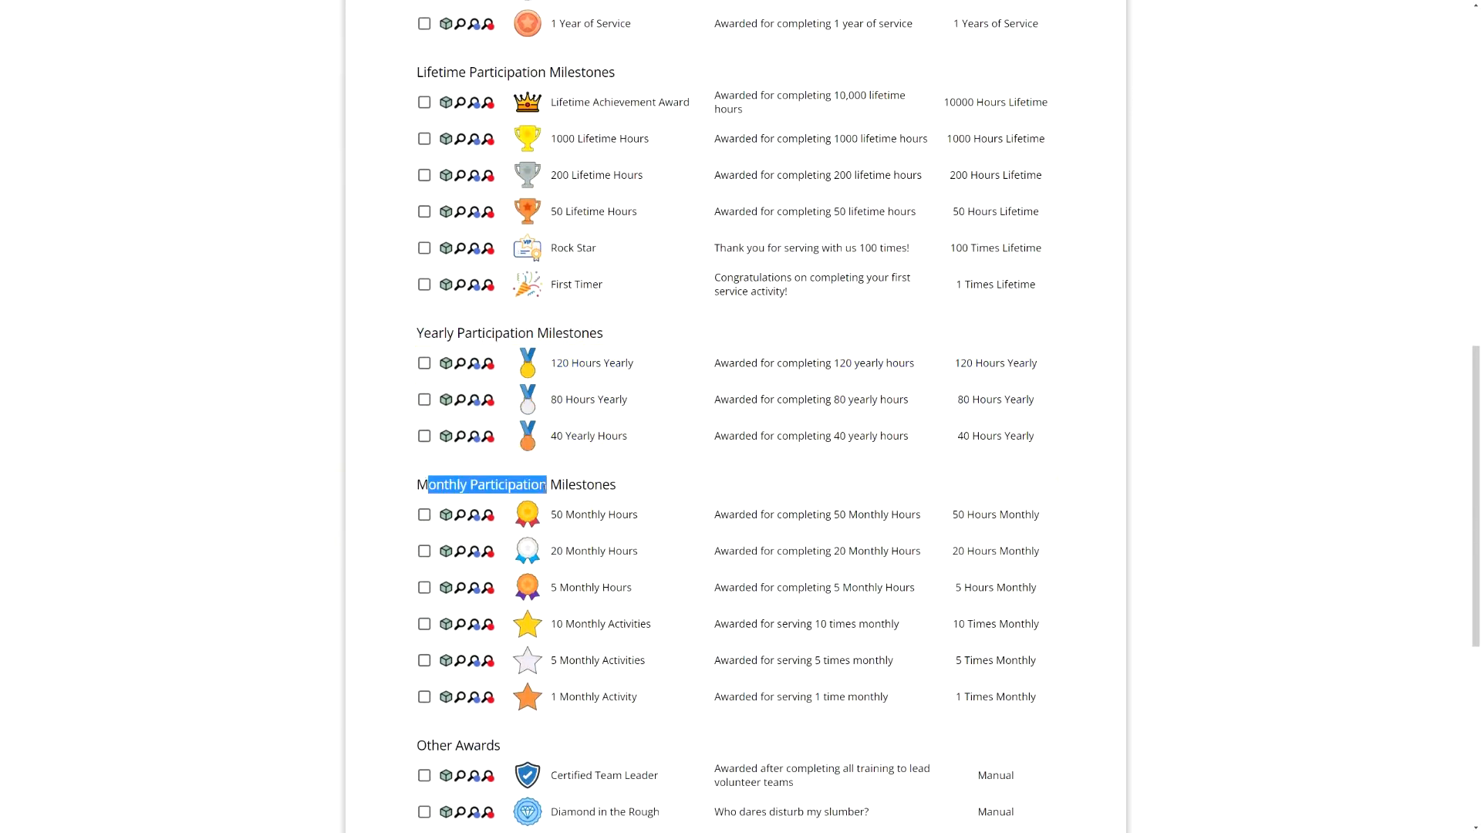
{"action": "scroll", "coordinate": [517, 503], "scroll_direction": "down", "scroll_amount": 3}
{"action": "left_click_drag", "start_coordinate": [428, 398], "coordinate": [499, 399]}
{"action": "left_click", "coordinate": [529, 402]}
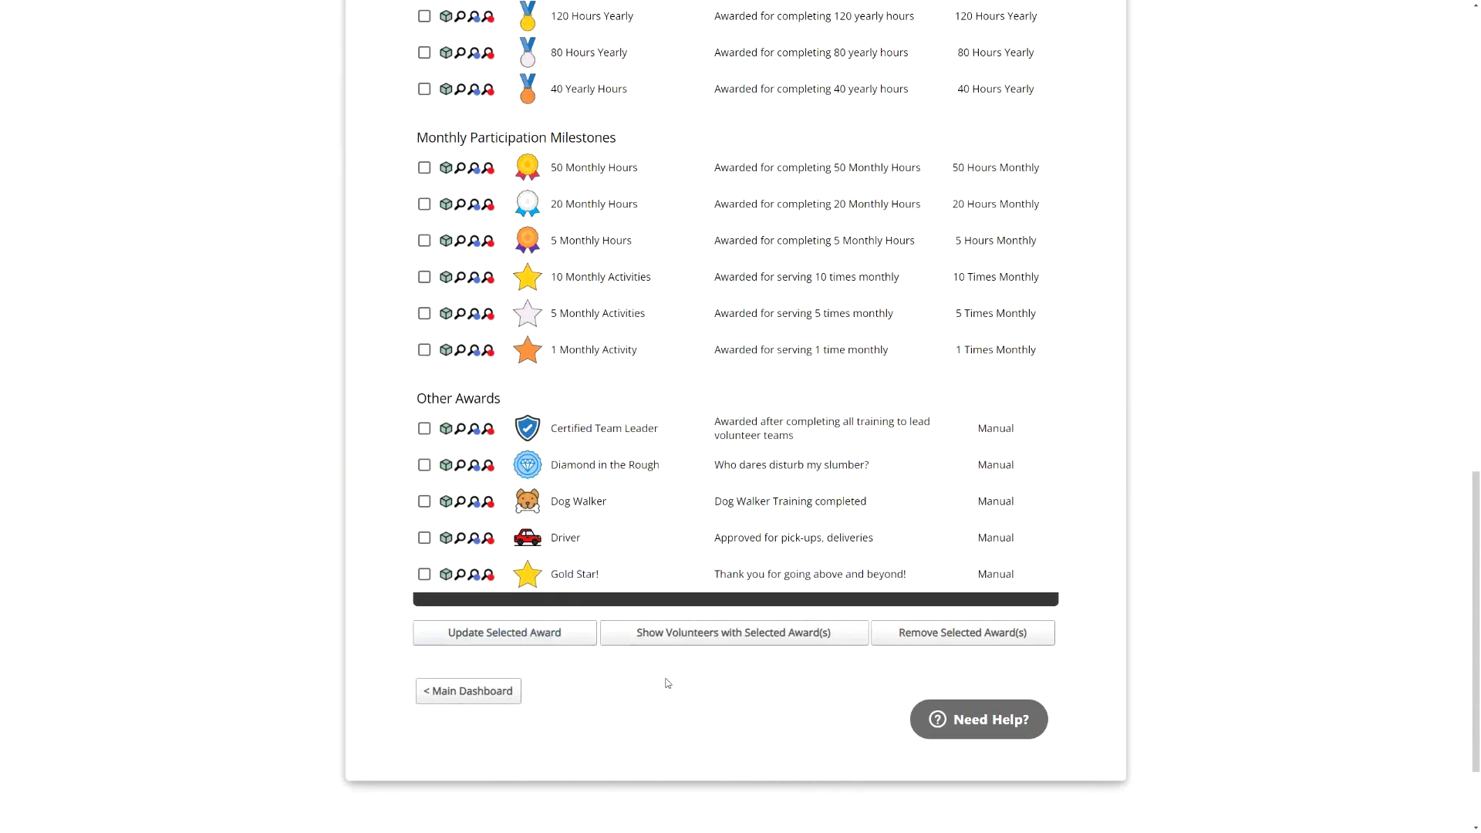
Step: Examine the Lifetime Participation Milestones in the Award Inventory, selecting and deselecting the 50 Lifetime Hours award
{"action": "scroll", "coordinate": [621, 687], "scroll_direction": "up", "scroll_amount": 10}
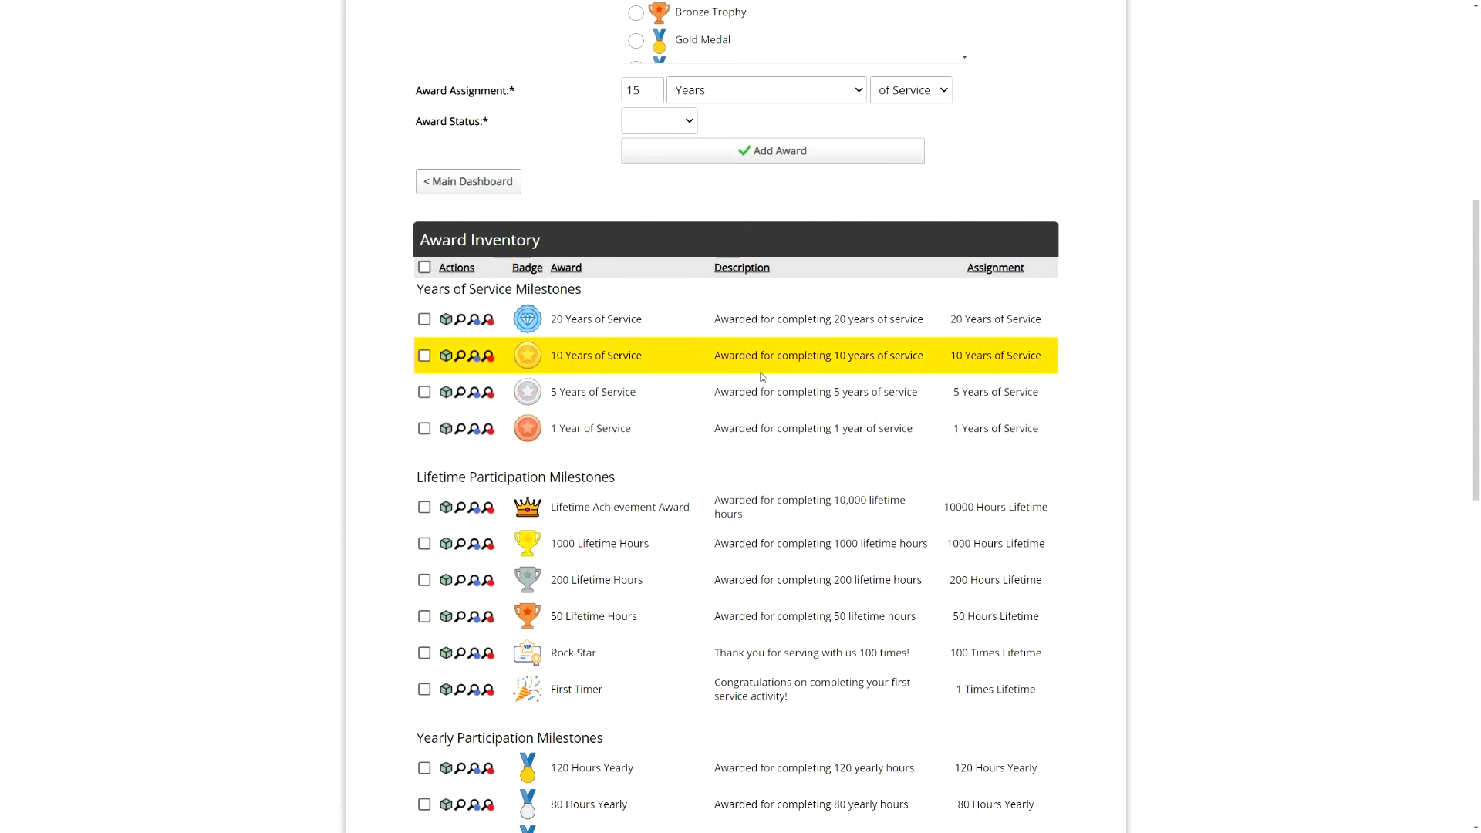
{"action": "scroll", "coordinate": [590, 284], "scroll_direction": "up", "scroll_amount": 1}
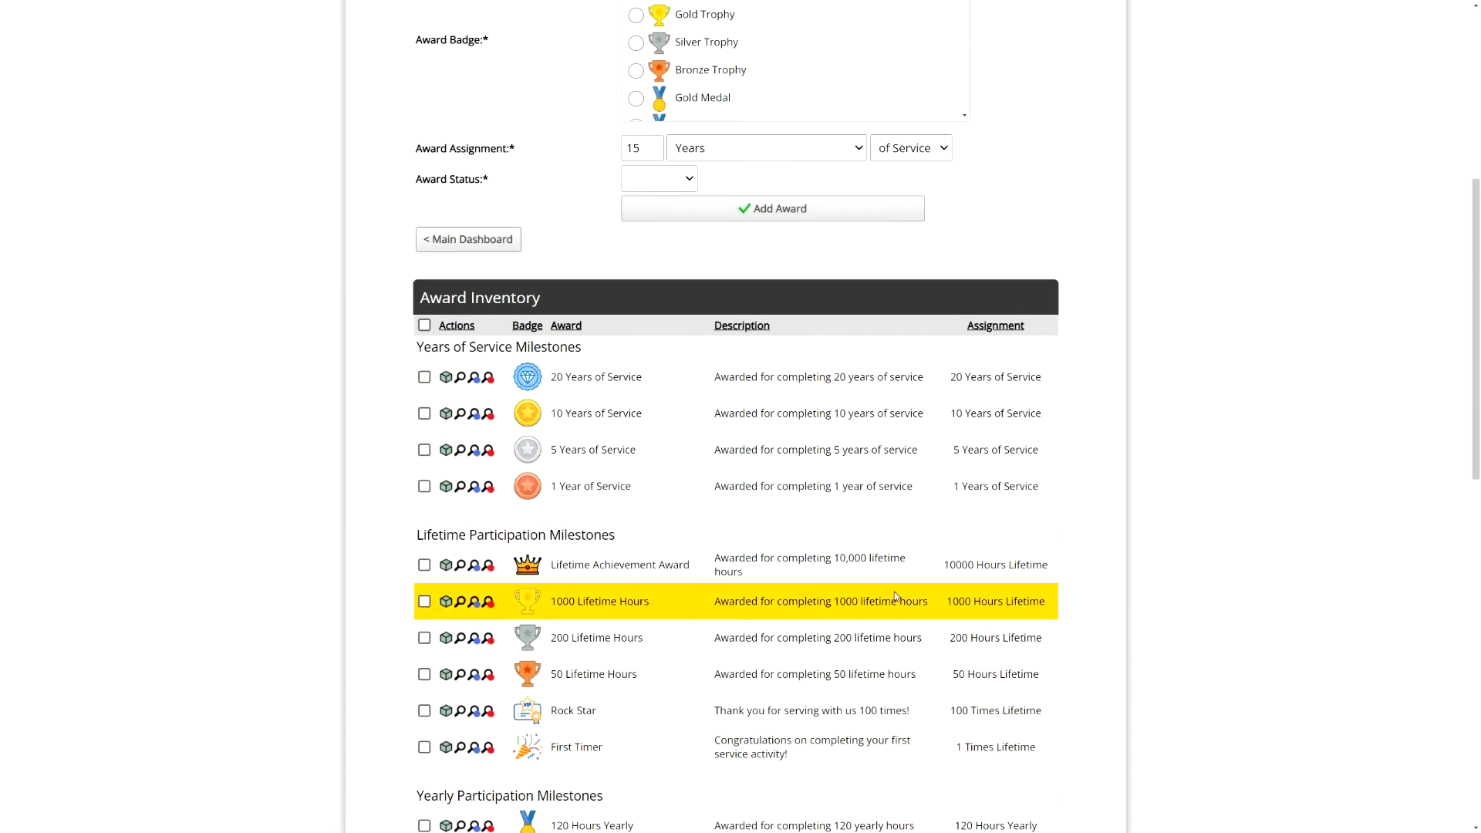
{"action": "scroll", "coordinate": [915, 577], "scroll_direction": "down", "scroll_amount": 2}
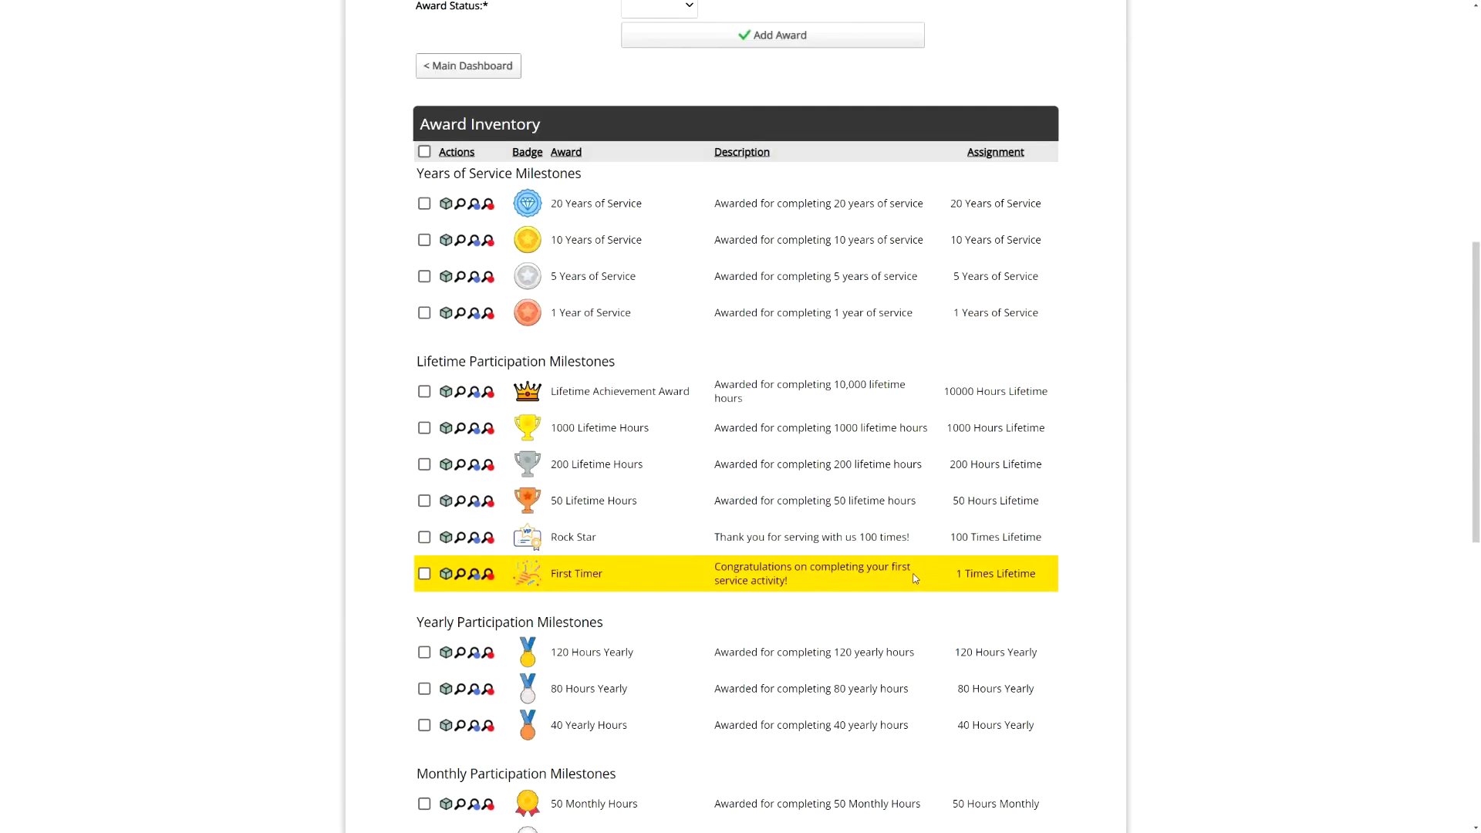
{"action": "left_click", "coordinate": [860, 506]}
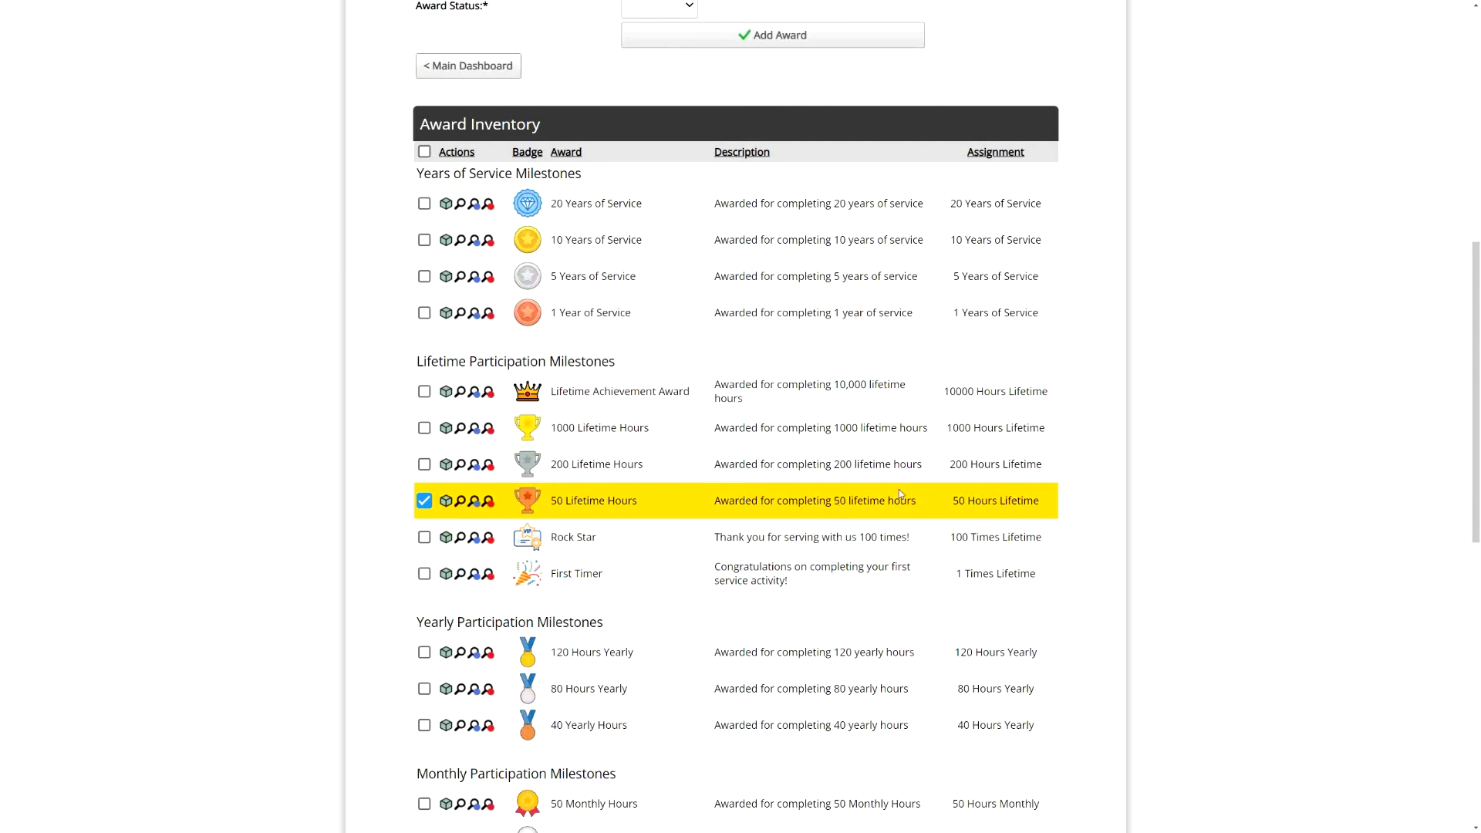
{"action": "left_click", "coordinate": [424, 501]}
Step: Switch the signed-in account to the Volunteer access level to see the Volunteer Portal
{"action": "scroll", "coordinate": [1081, 514], "scroll_direction": "up", "scroll_amount": 8}
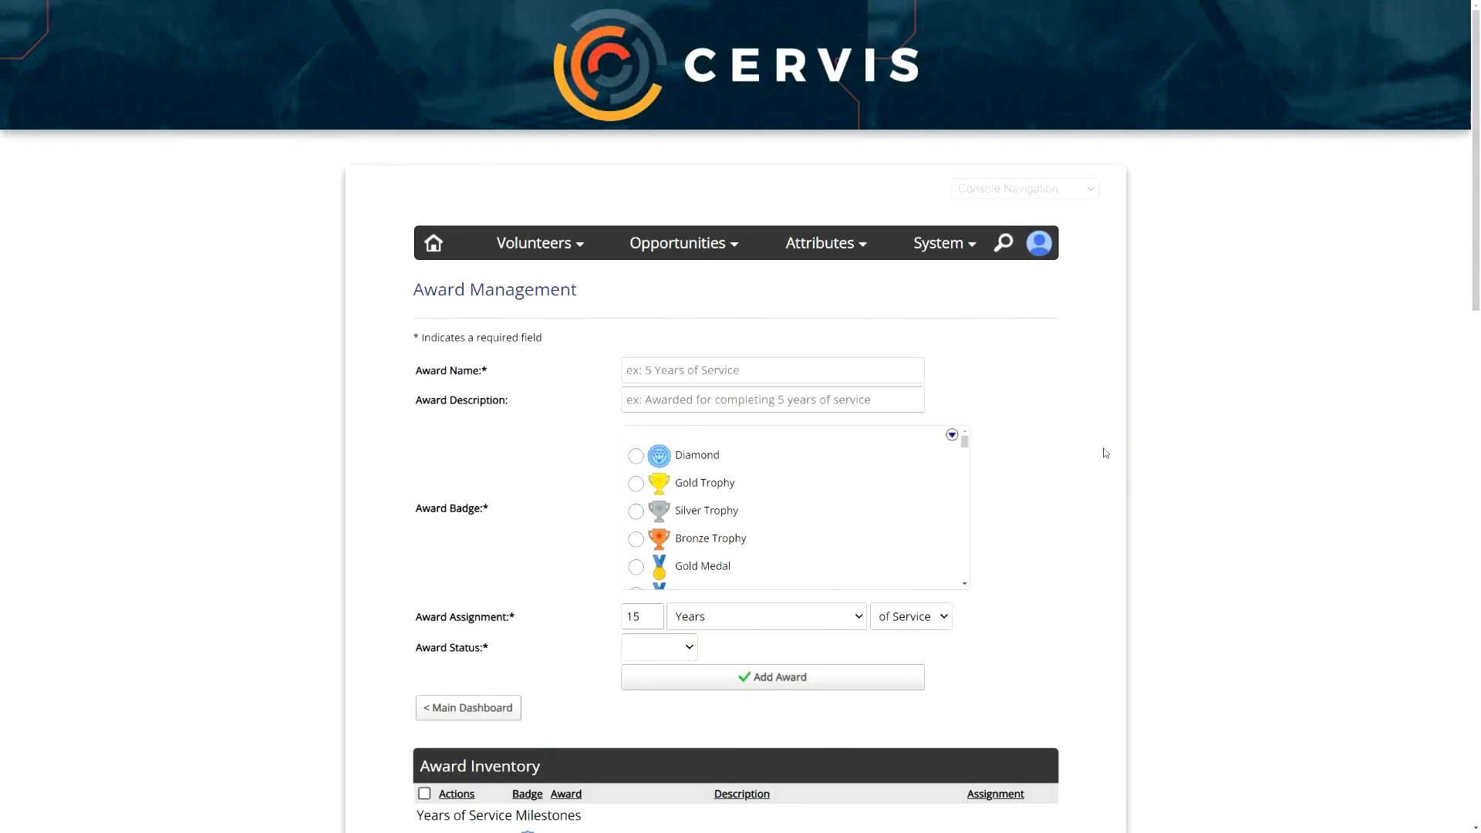
{"action": "left_click", "coordinate": [1043, 248]}
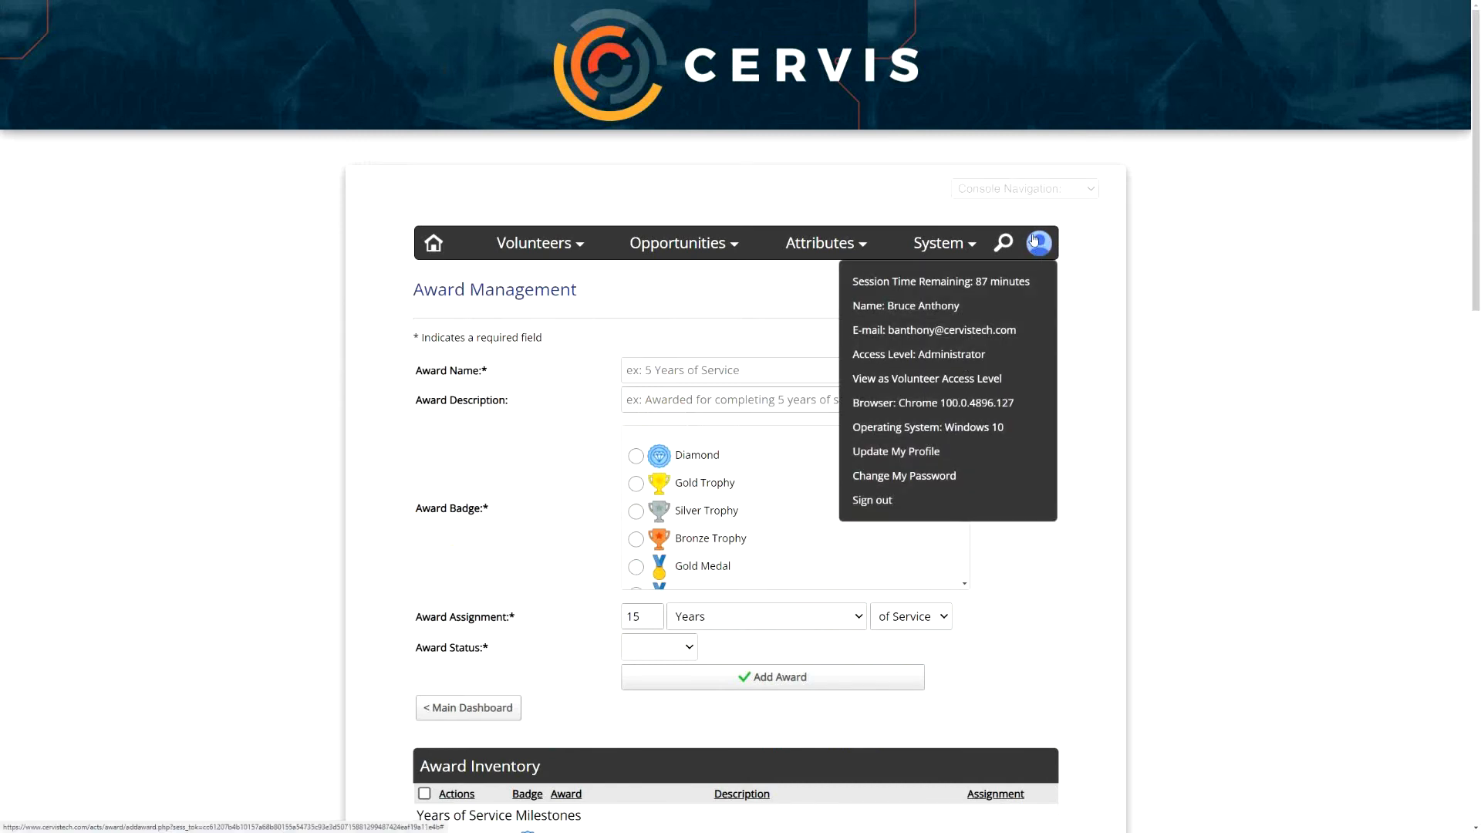
{"action": "left_click", "coordinate": [927, 379]}
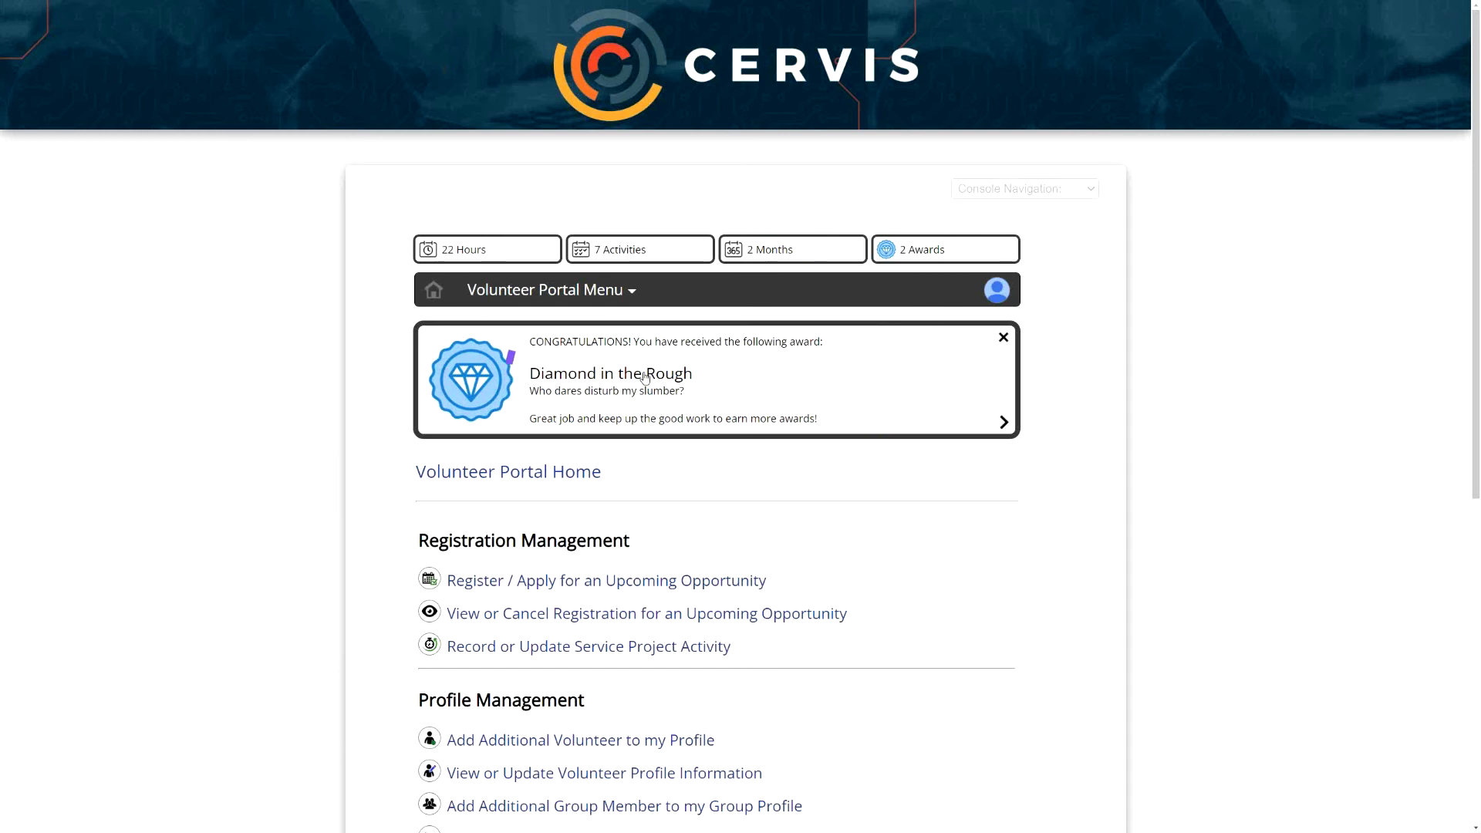
Step: Open the Volunteer Award History and examine the received awards and the progress towards the next ones
{"action": "left_click", "coordinate": [849, 363]}
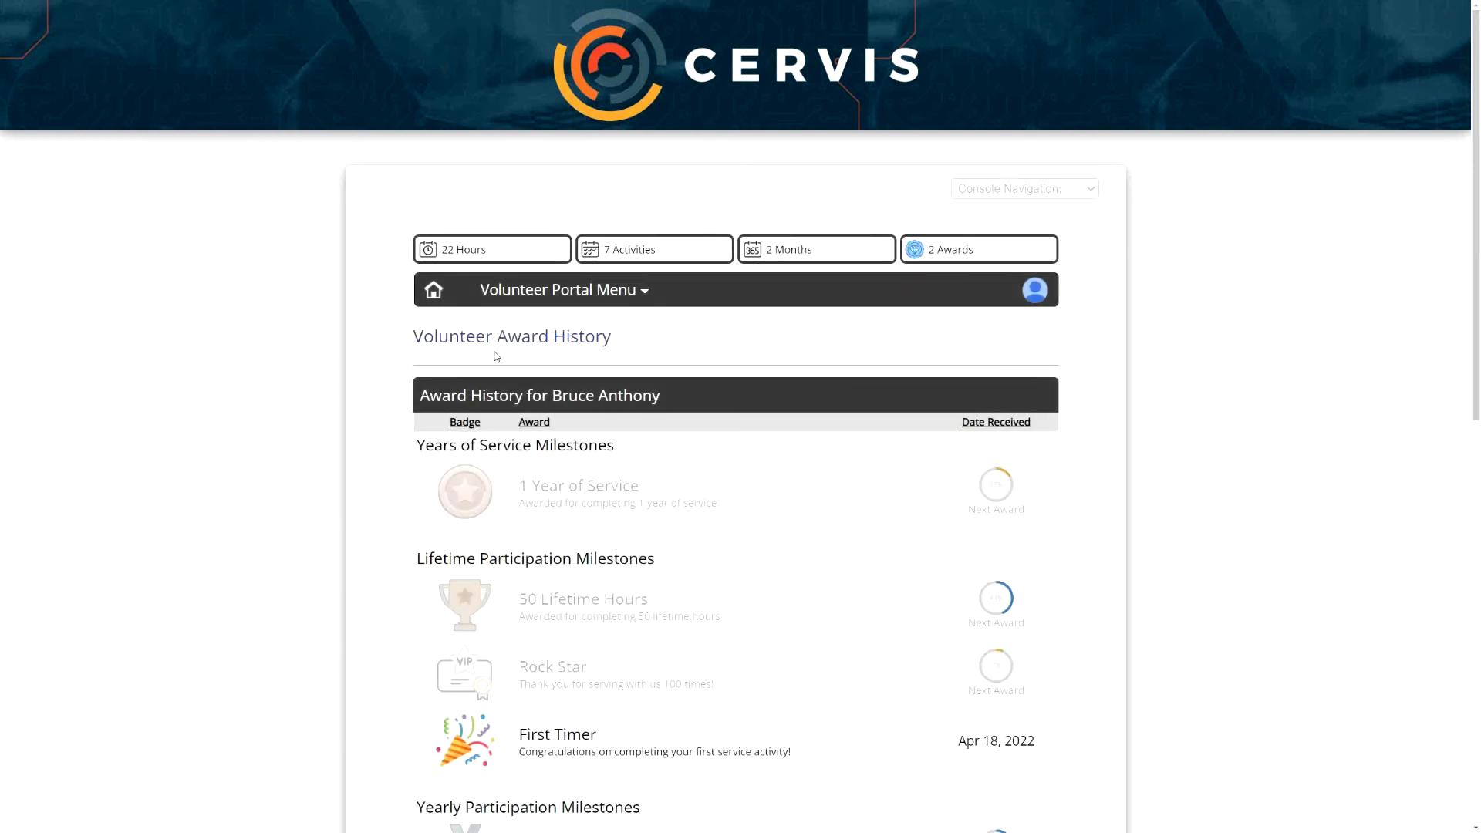
{"action": "scroll", "coordinate": [849, 358], "scroll_direction": "down", "scroll_amount": 3}
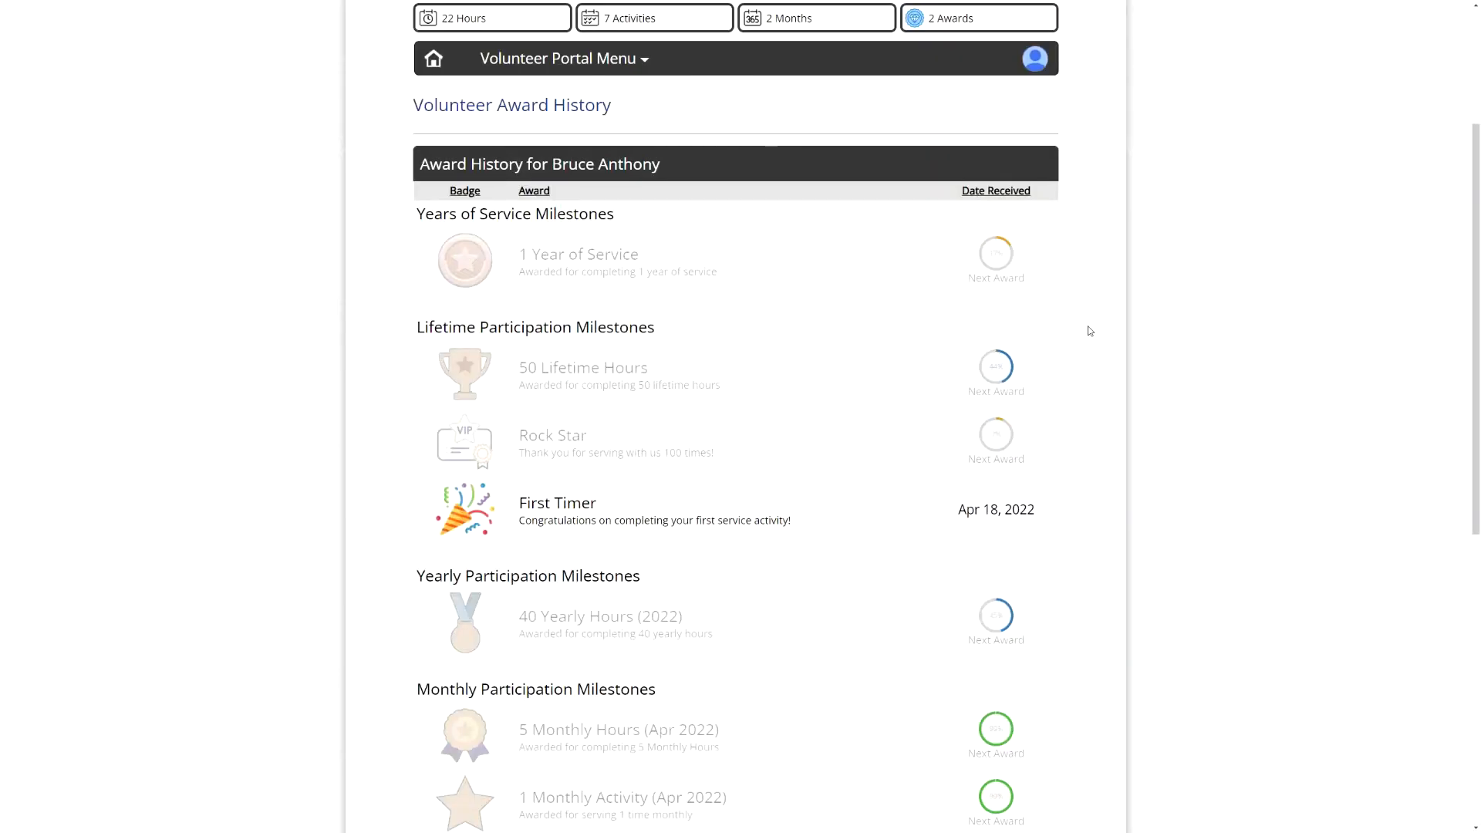
{"action": "scroll", "coordinate": [1089, 386], "scroll_direction": "down", "scroll_amount": 4}
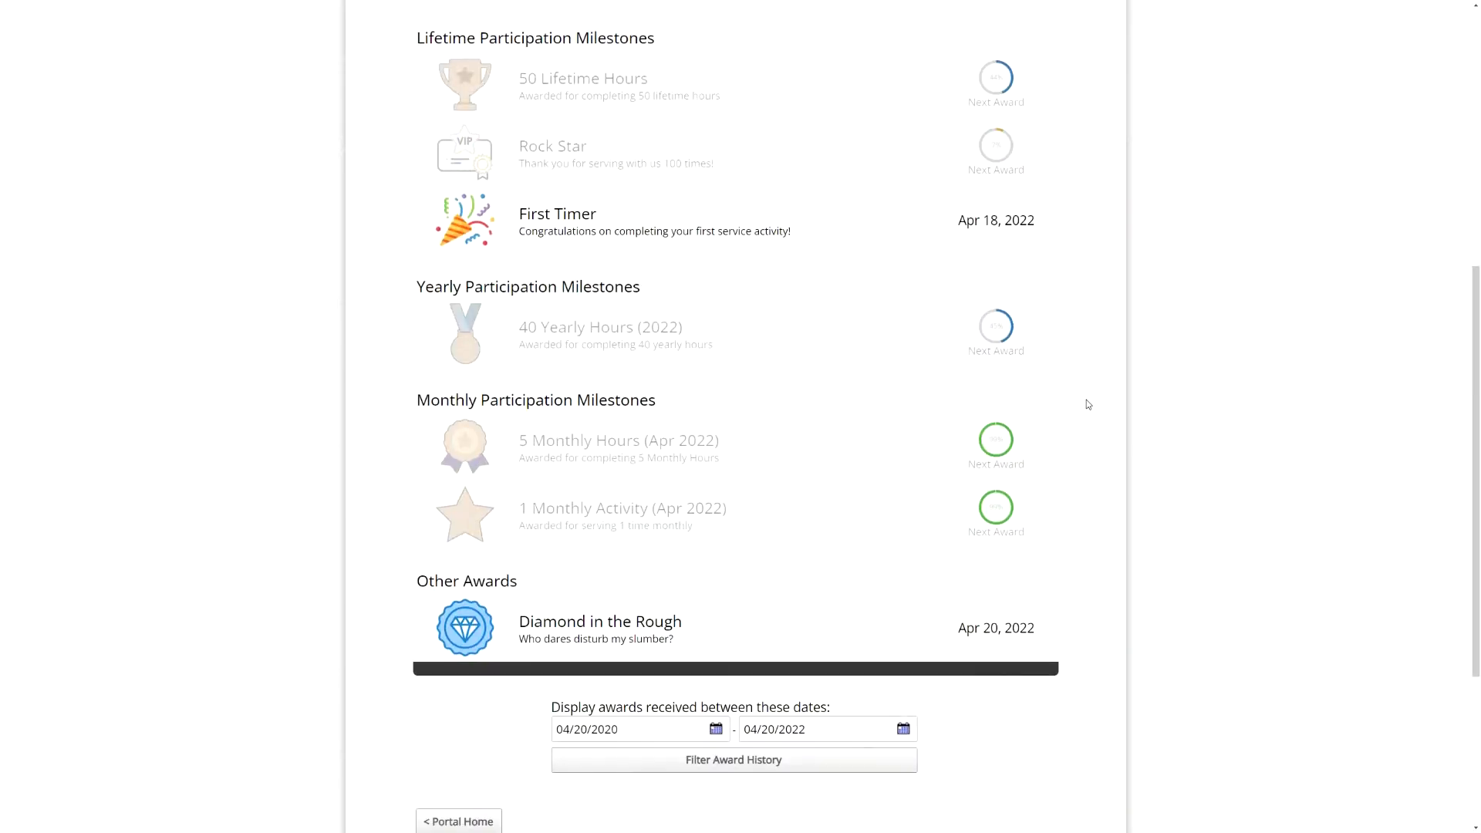
{"action": "scroll", "coordinate": [1090, 401], "scroll_direction": "up", "scroll_amount": 2}
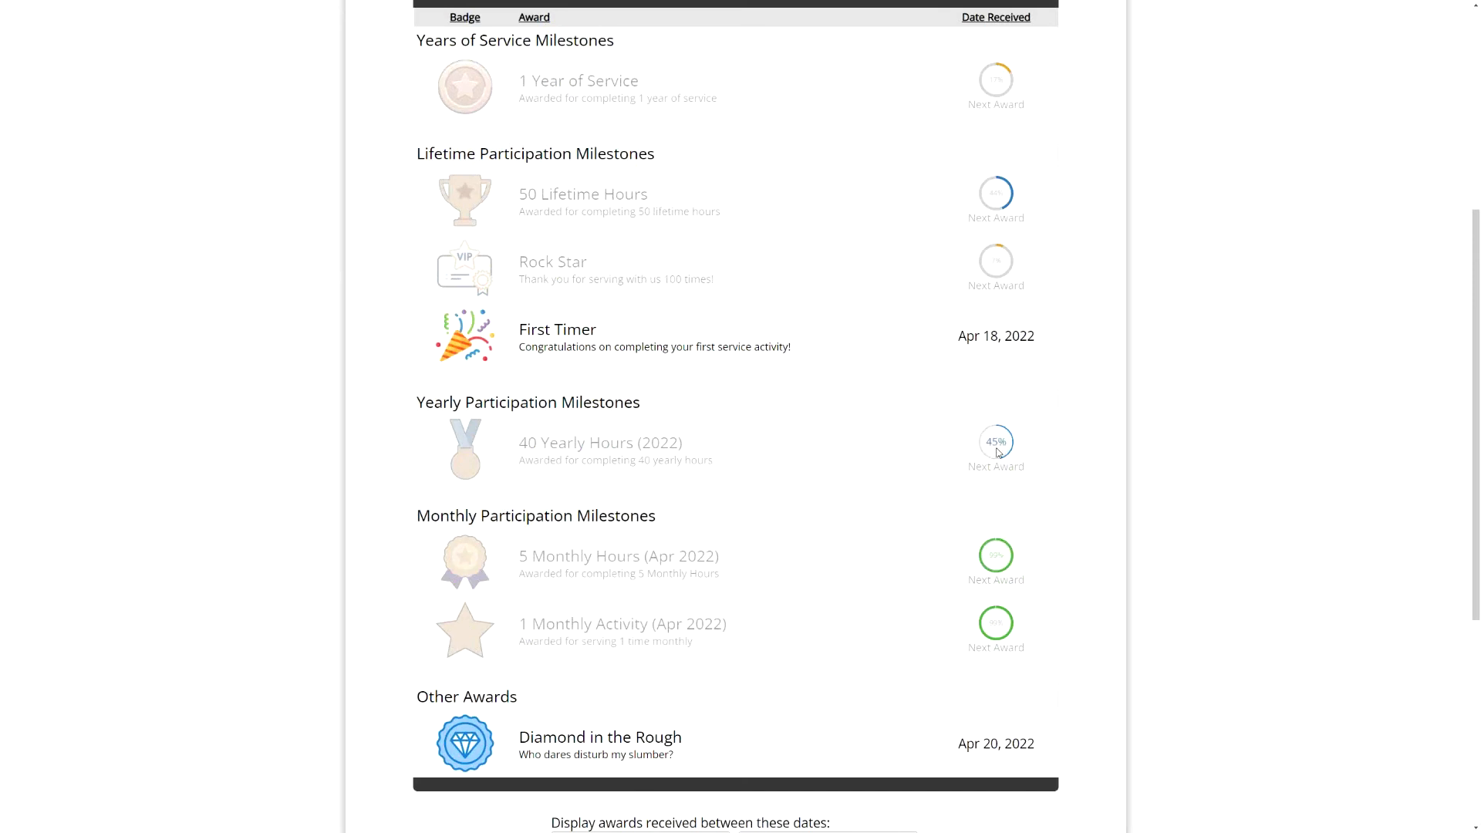
{"action": "scroll", "coordinate": [1114, 486], "scroll_direction": "down", "scroll_amount": 5}
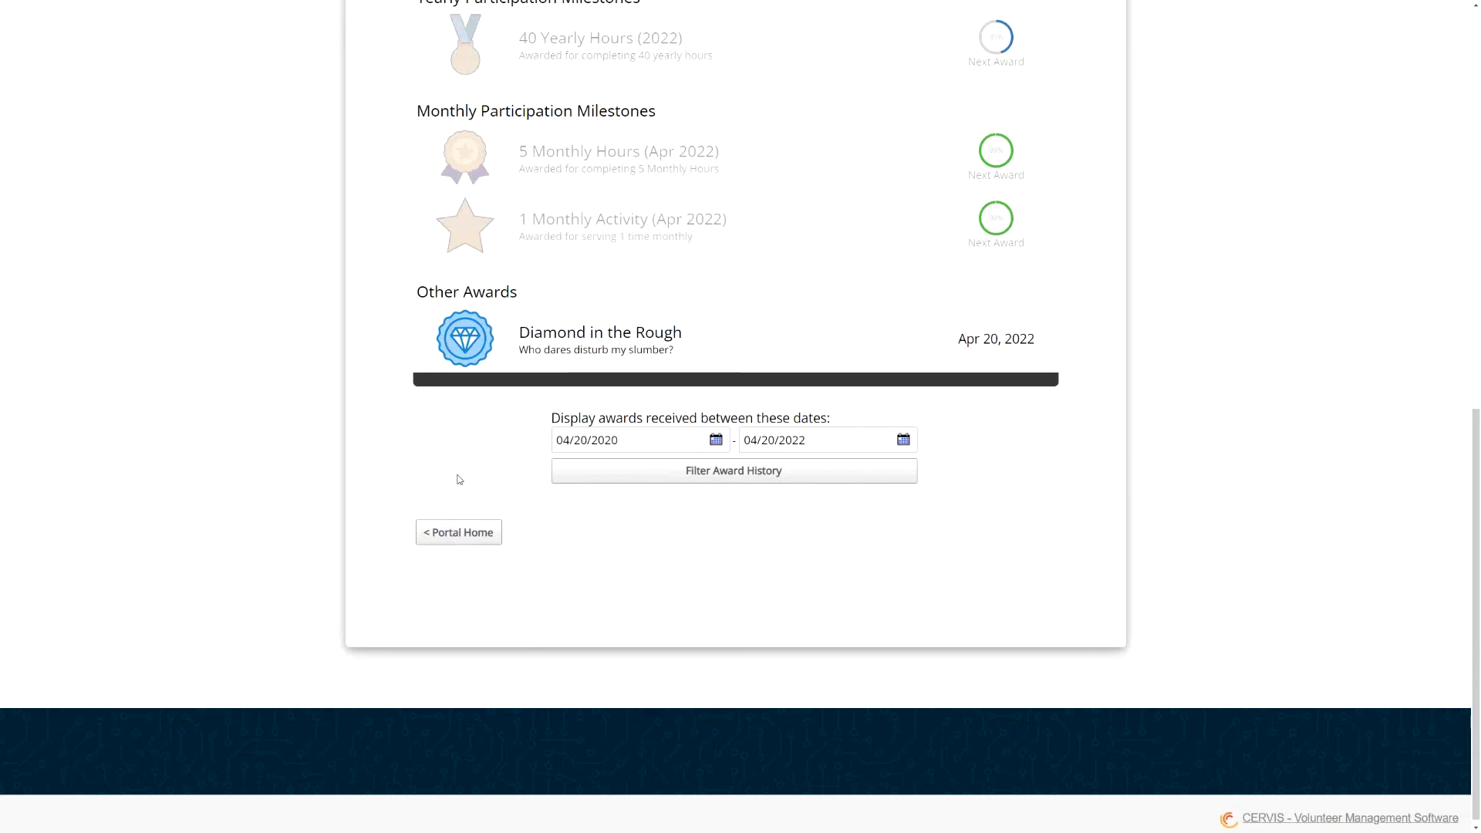
Step: Return to the Volunteer Portal Home and switch the account back to the Administrator access level
{"action": "left_click", "coordinate": [479, 708]}
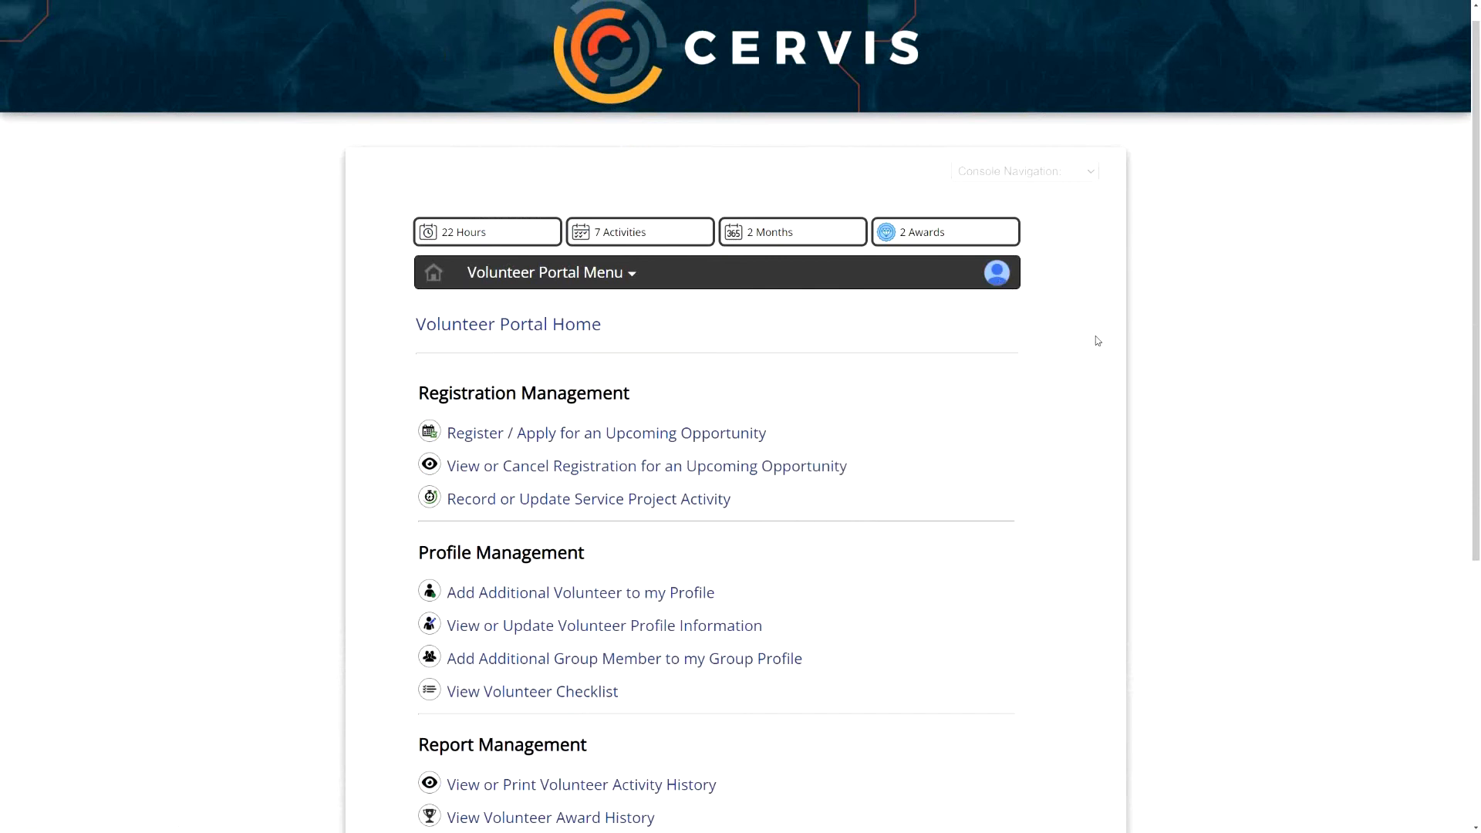
{"action": "mouse_move", "coordinate": [996, 275]}
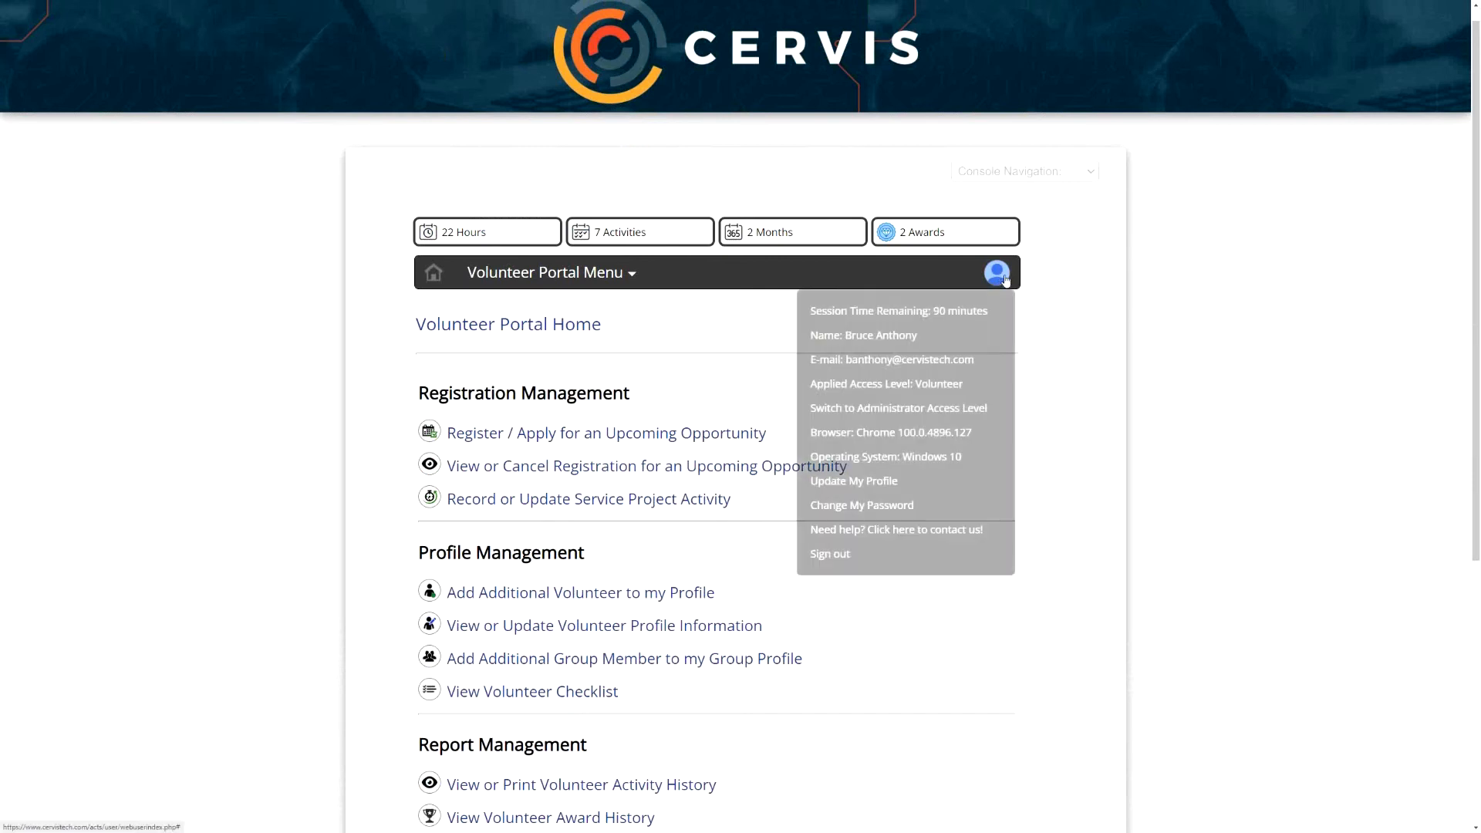
{"action": "left_click", "coordinate": [935, 415]}
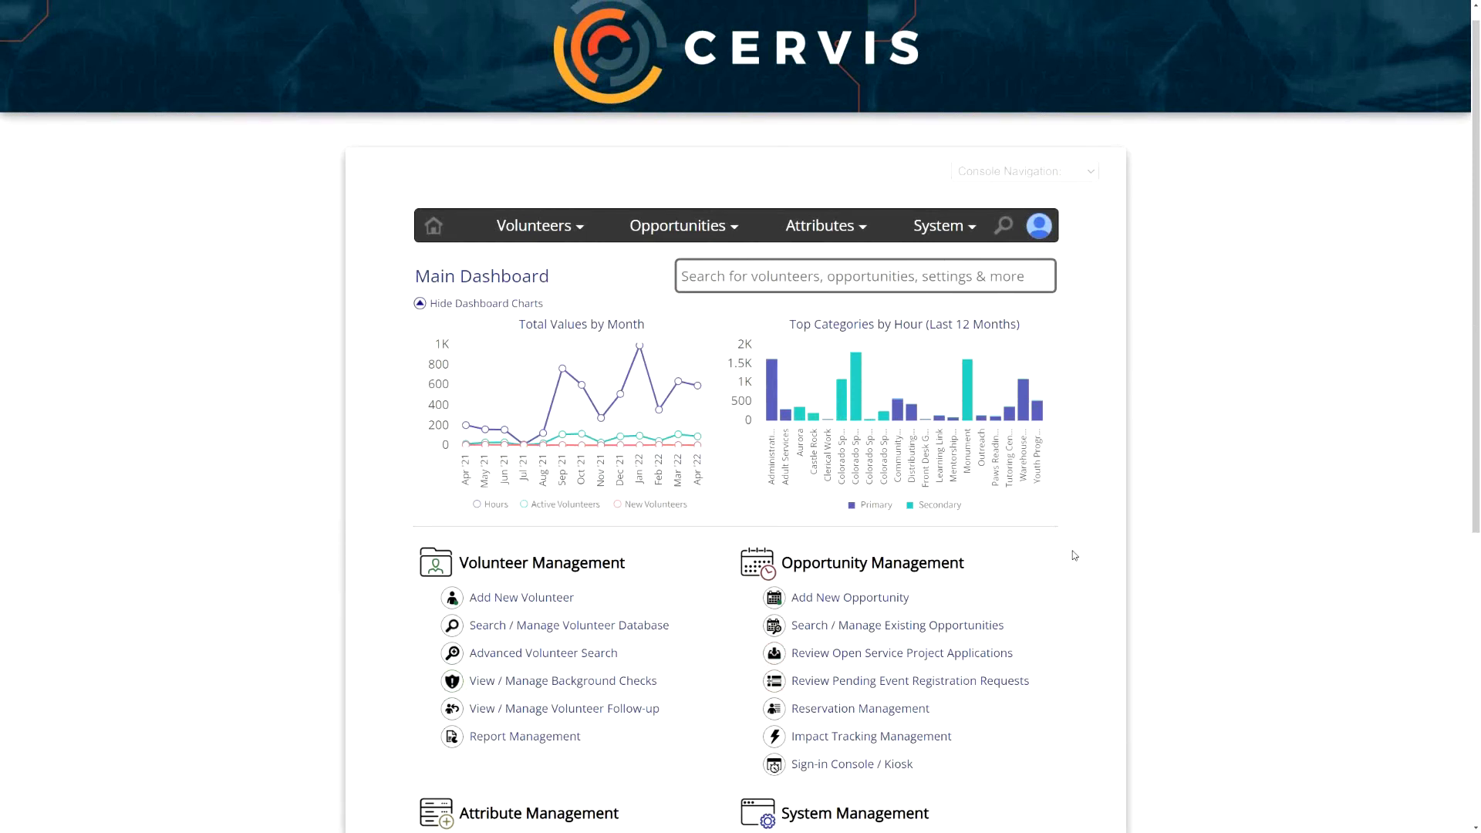
Step: Open the Advanced Volunteer Search and expand its Volunteer Award Options
{"action": "scroll", "coordinate": [1061, 525], "scroll_direction": "down", "scroll_amount": 2}
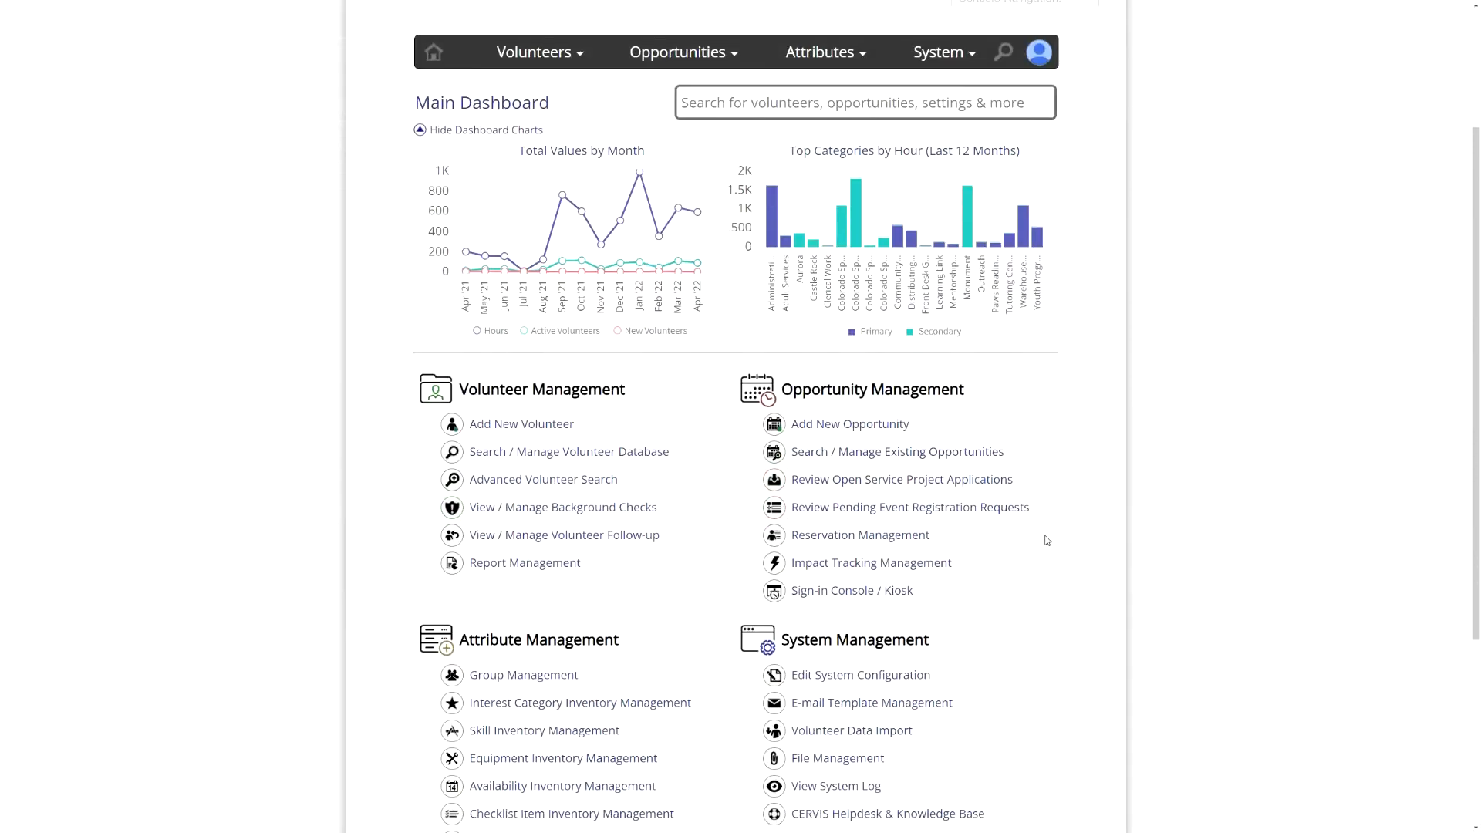
{"action": "left_click", "coordinate": [544, 479]}
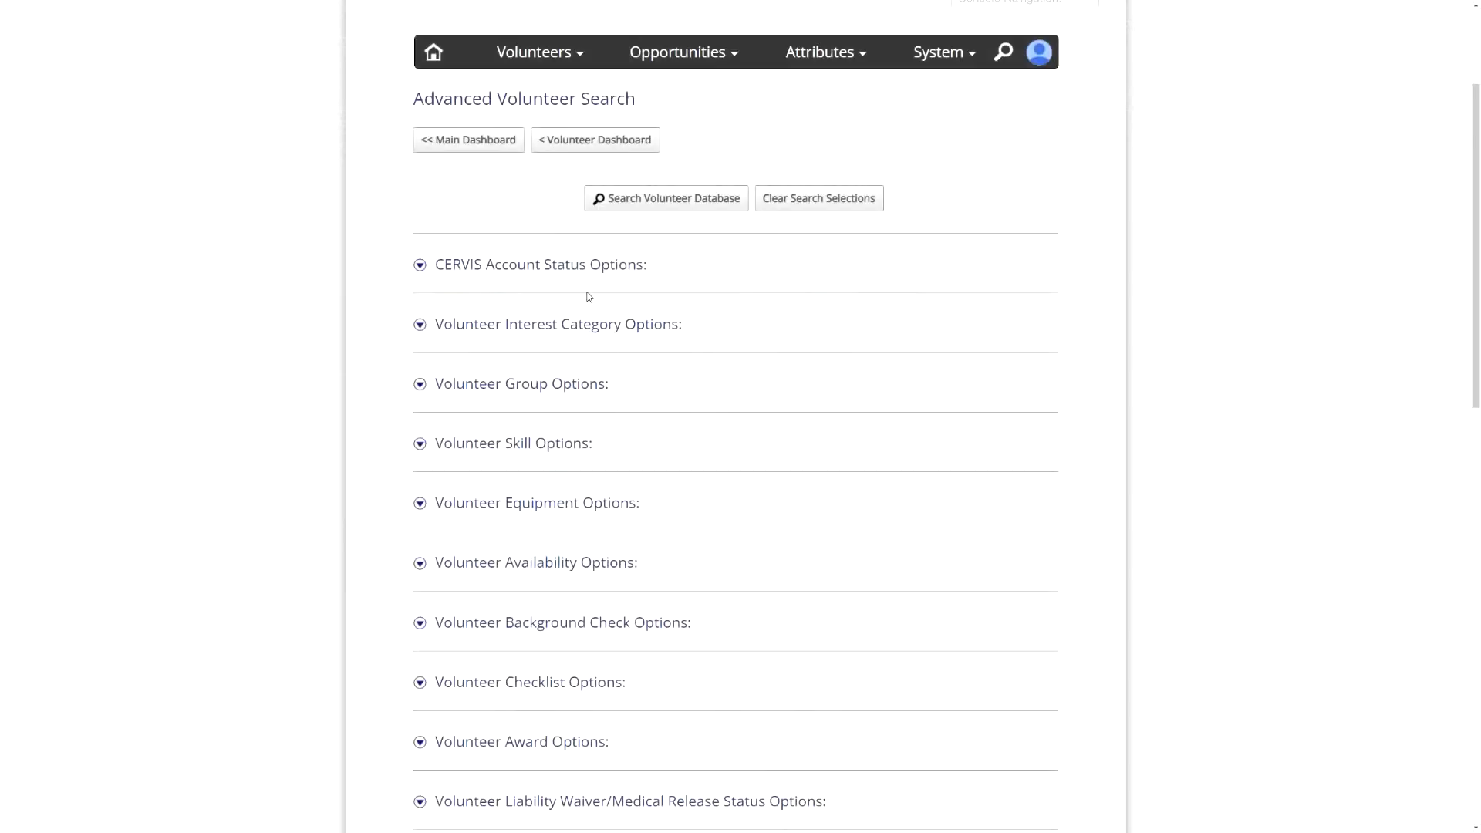
{"action": "scroll", "coordinate": [589, 297], "scroll_direction": "down", "scroll_amount": 5}
{"action": "left_click", "coordinate": [520, 339]}
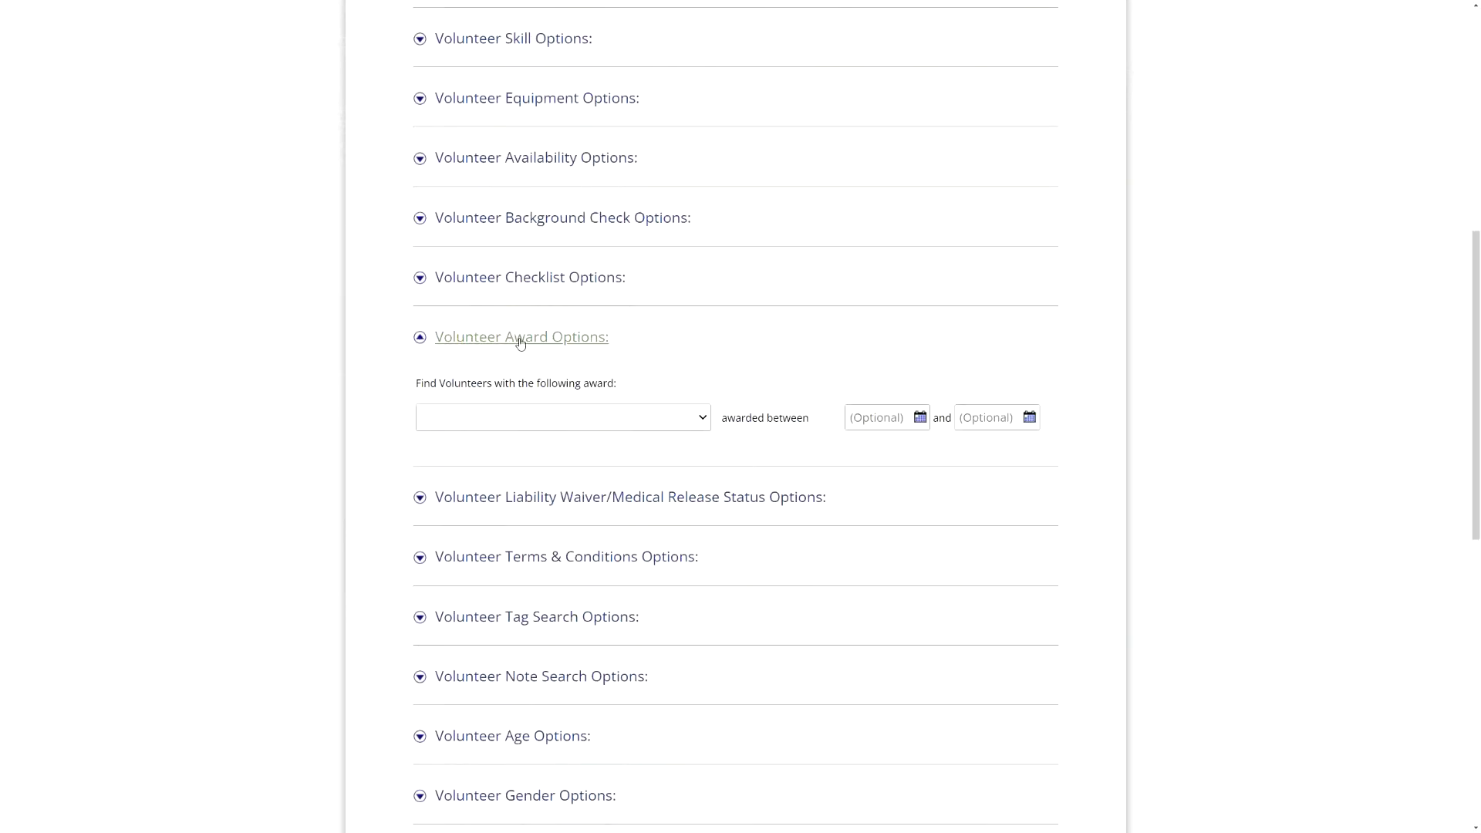
Step: Choose 1 Year of Service as the award to search for, and replace it with 200 Lifetime Hours
{"action": "left_click", "coordinate": [588, 420]}
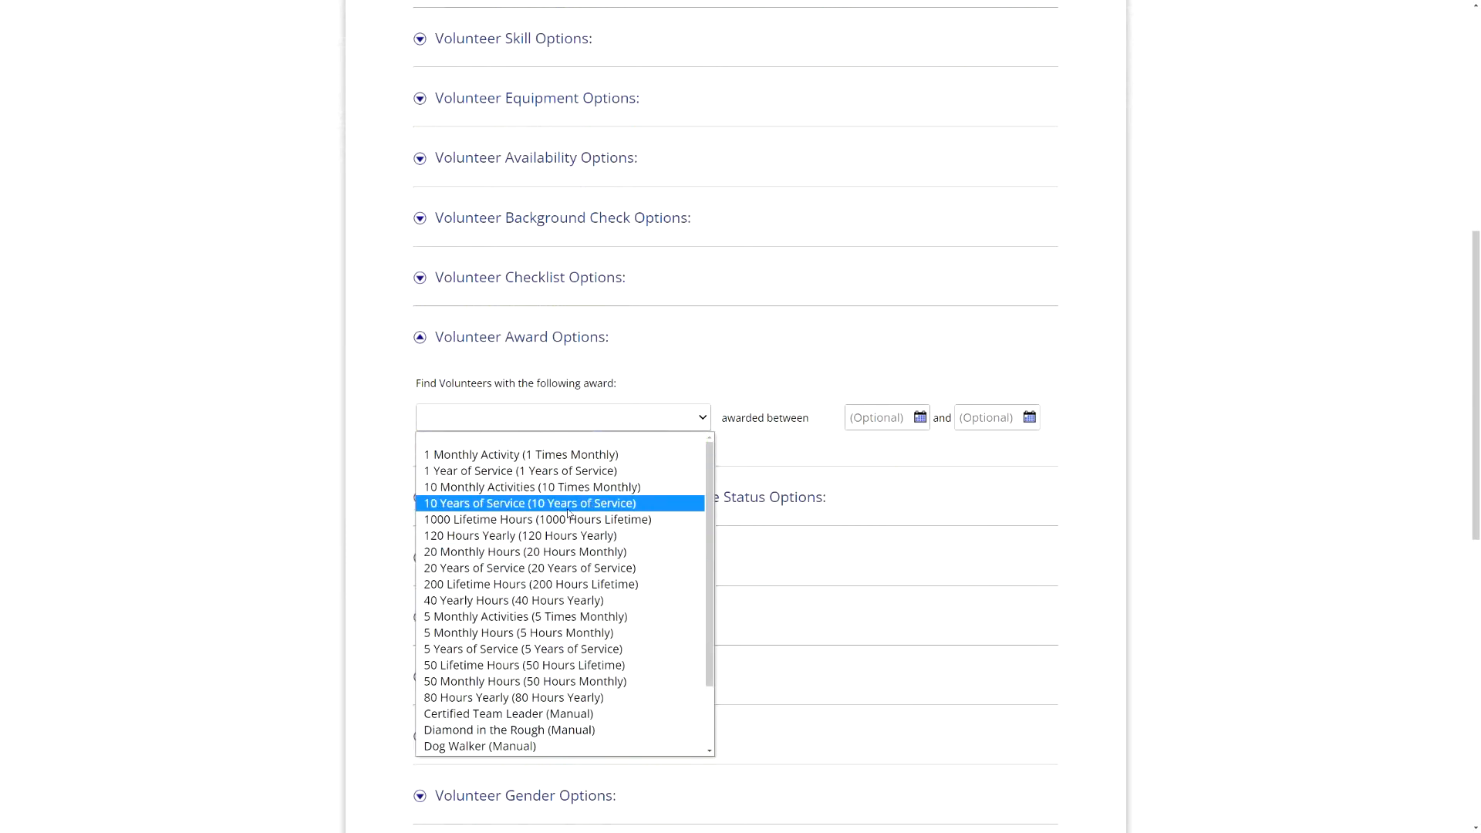
{"action": "left_click", "coordinate": [465, 471]}
{"action": "left_click", "coordinate": [624, 420]}
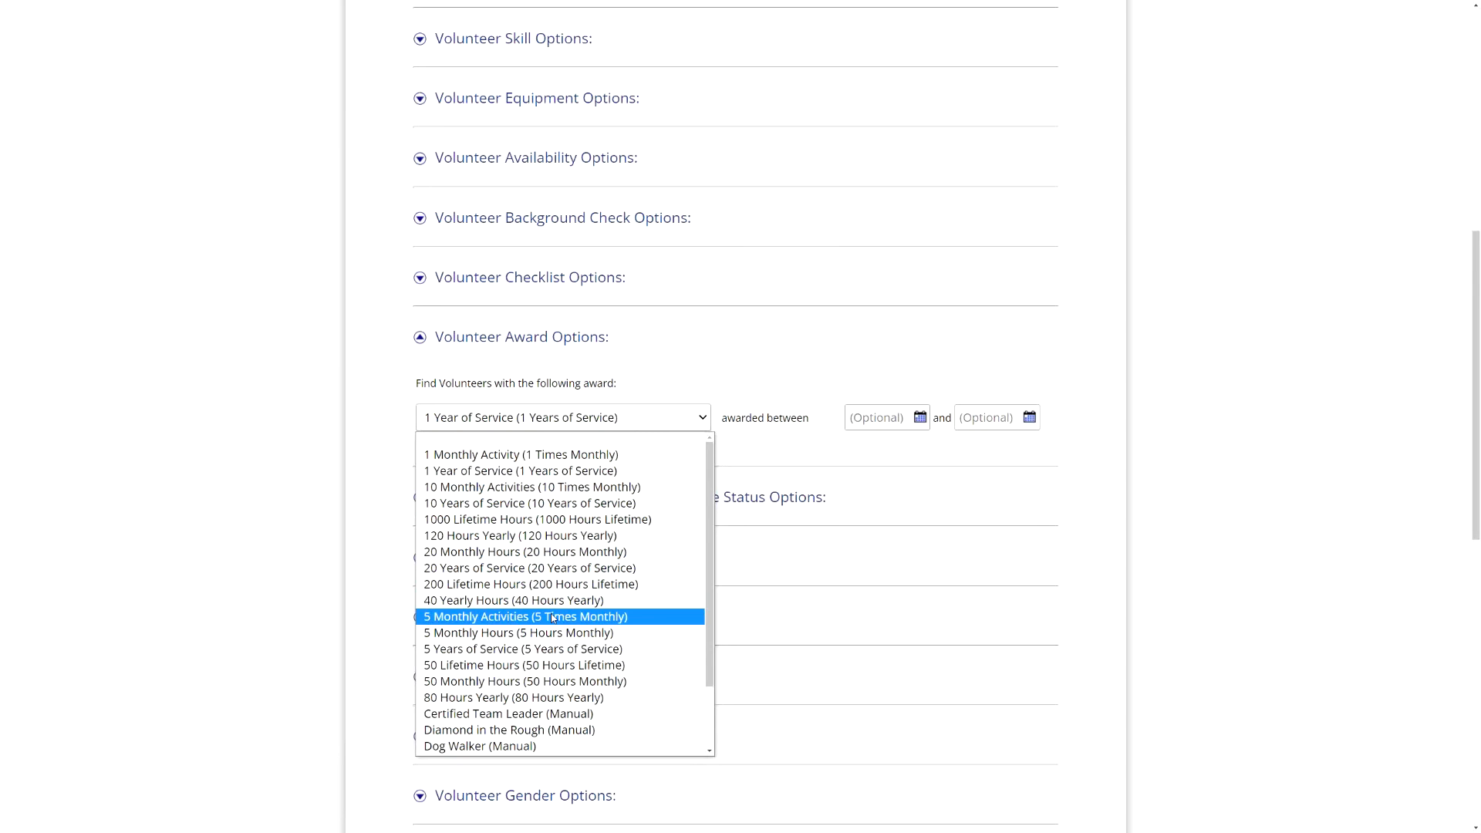
{"action": "left_click", "coordinate": [472, 585]}
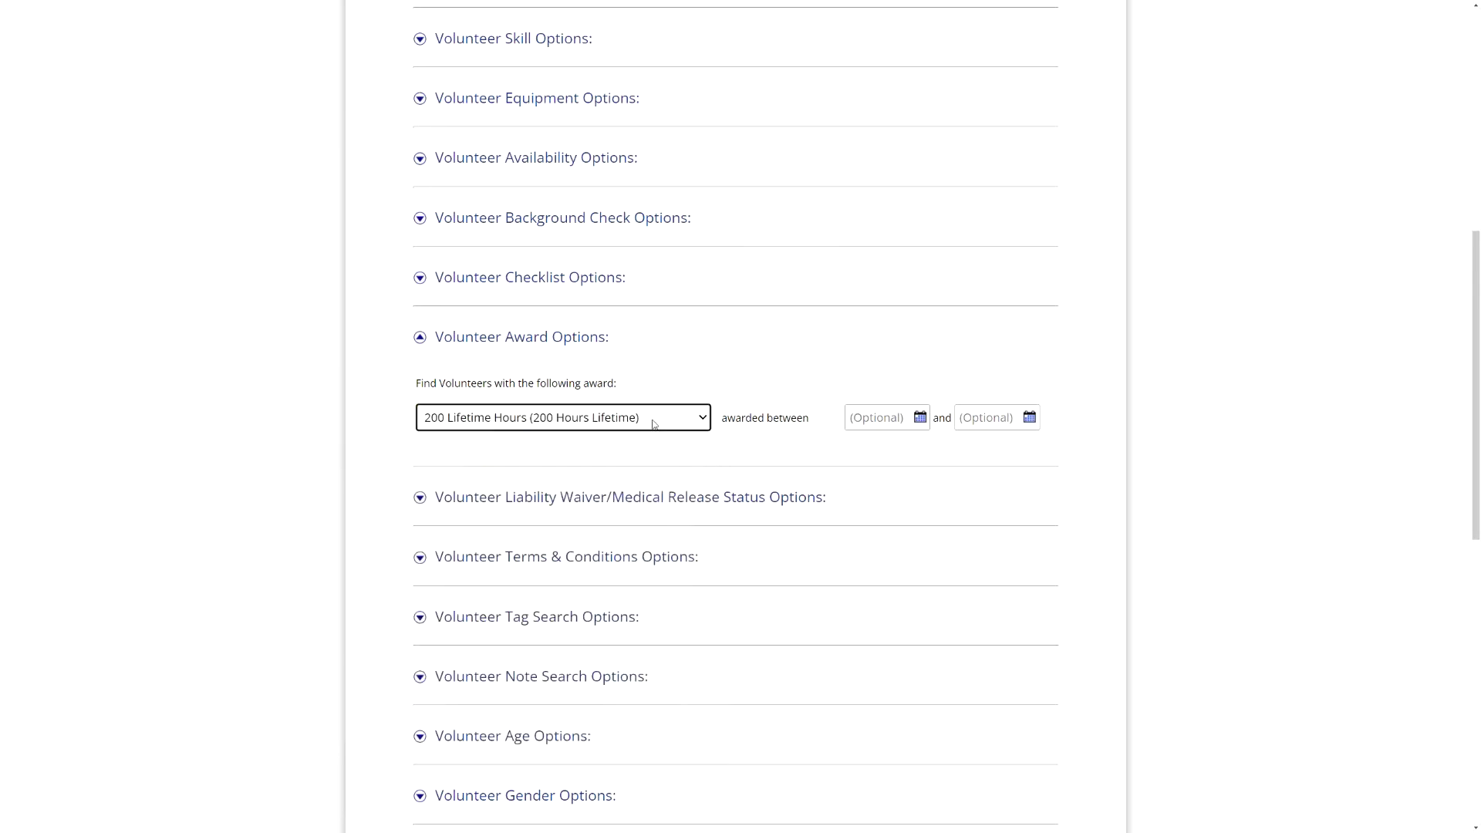
Step: Limit the award search to awards given between 04/01/2022 and 04/20/2022
{"action": "left_click", "coordinate": [909, 418]}
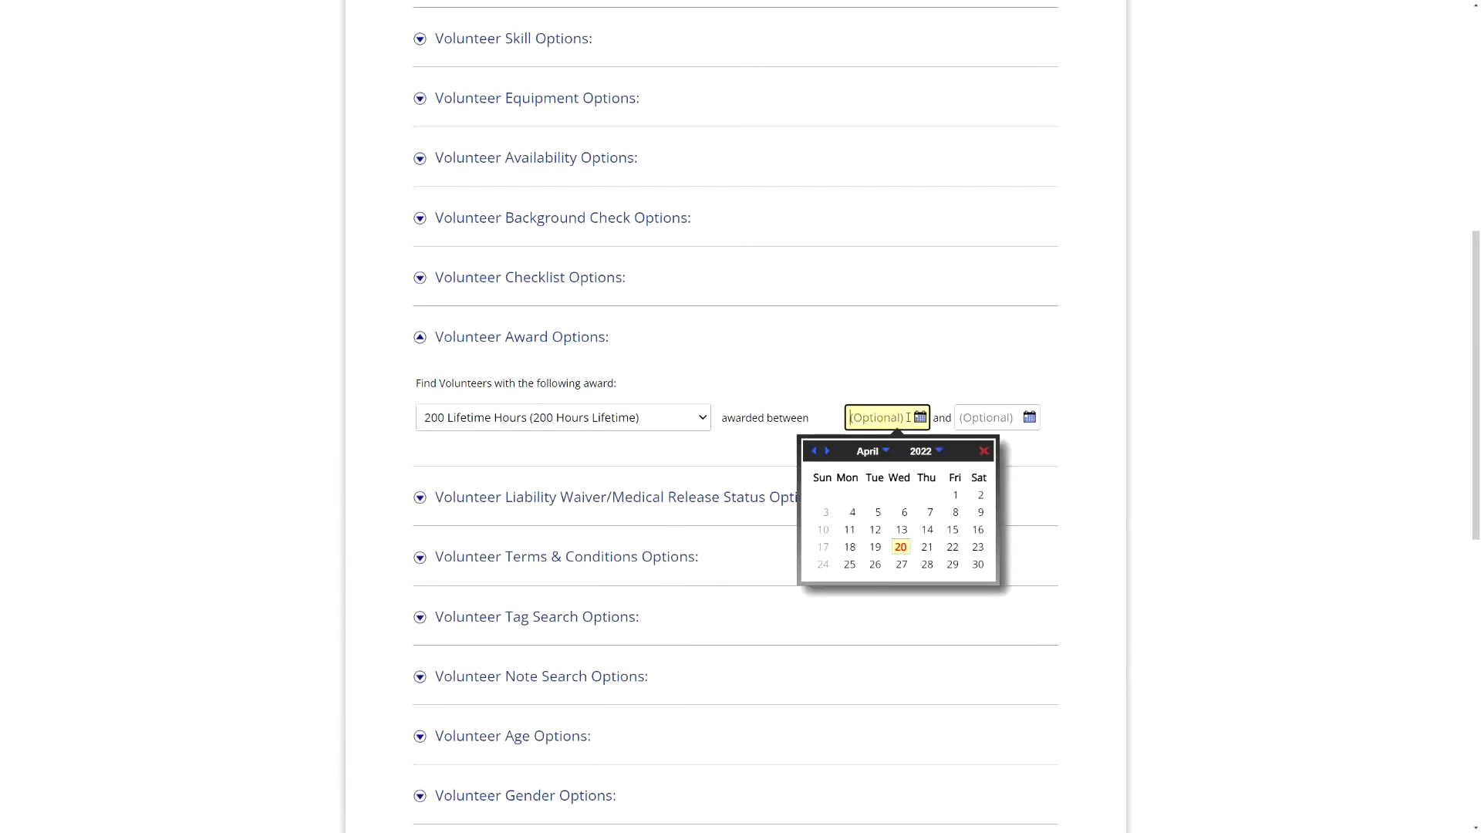
{"action": "left_click", "coordinate": [956, 496]}
{"action": "left_click", "coordinate": [1000, 417]}
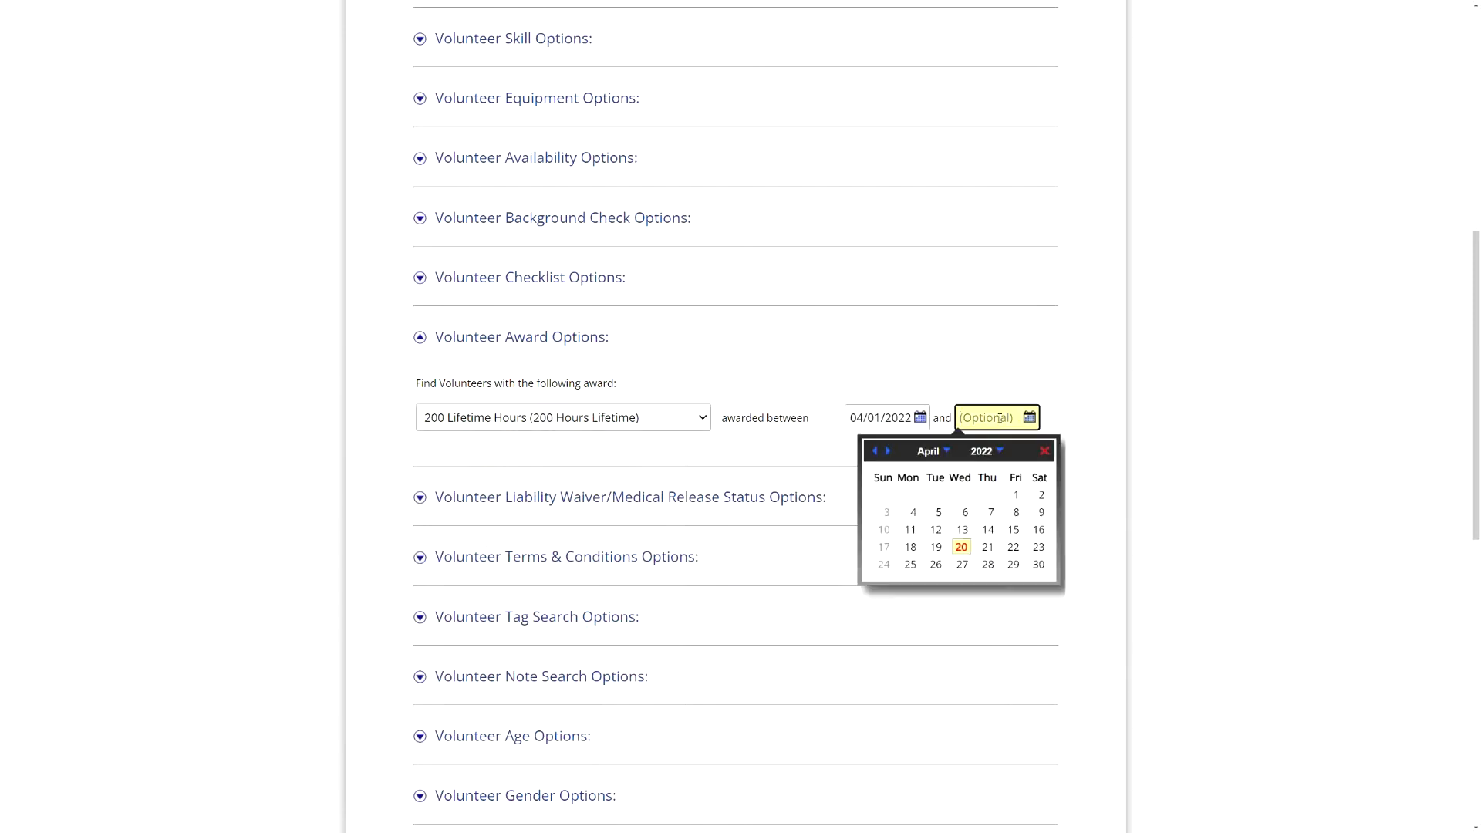
{"action": "left_click", "coordinate": [961, 547]}
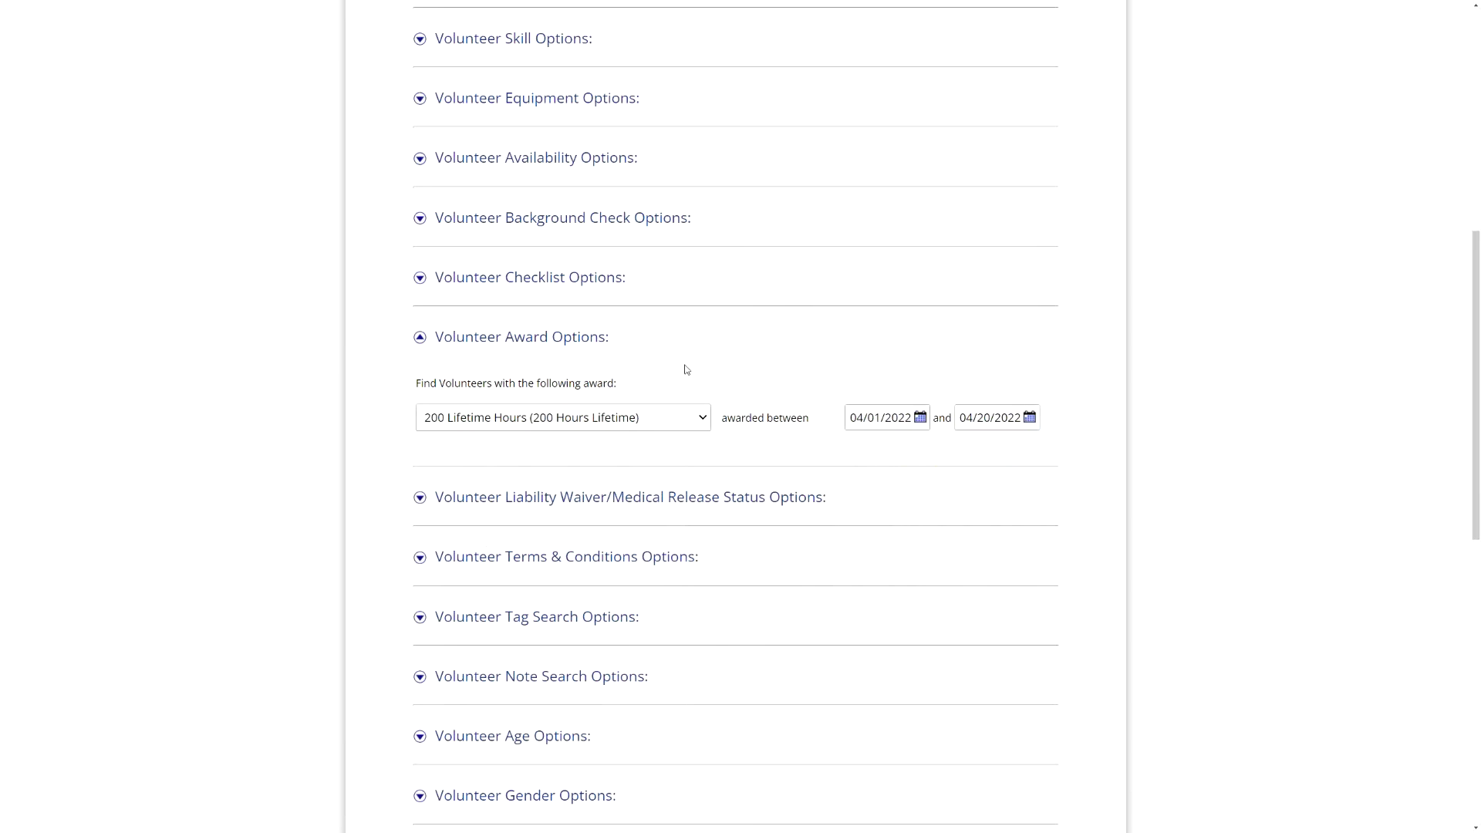
Step: Search the volunteer database with the award criteria, and select and deselect all volunteers in the result listing
{"action": "scroll", "coordinate": [629, 416], "scroll_direction": "down", "scroll_amount": 10}
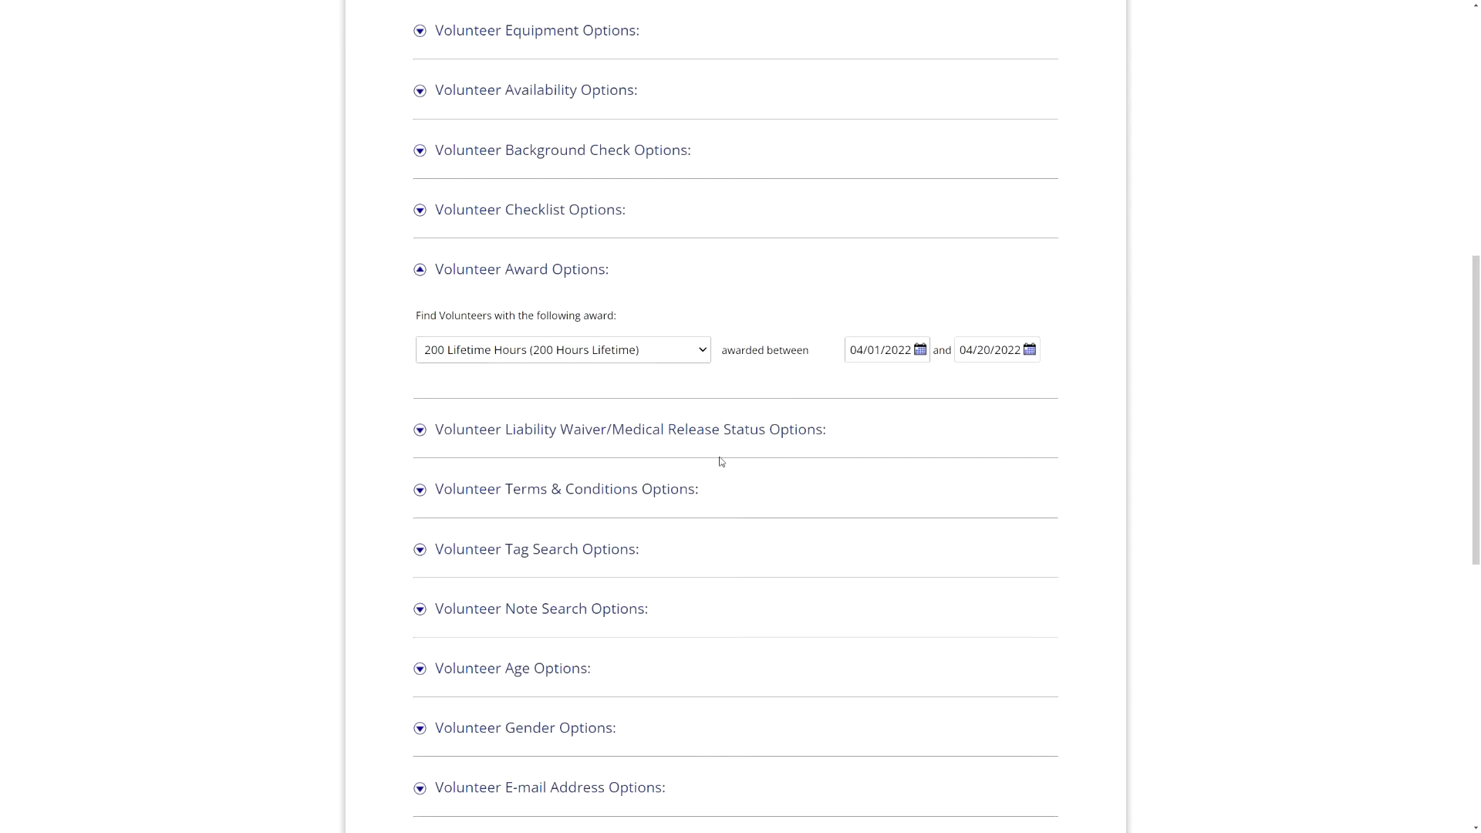
{"action": "left_click", "coordinate": [664, 512]}
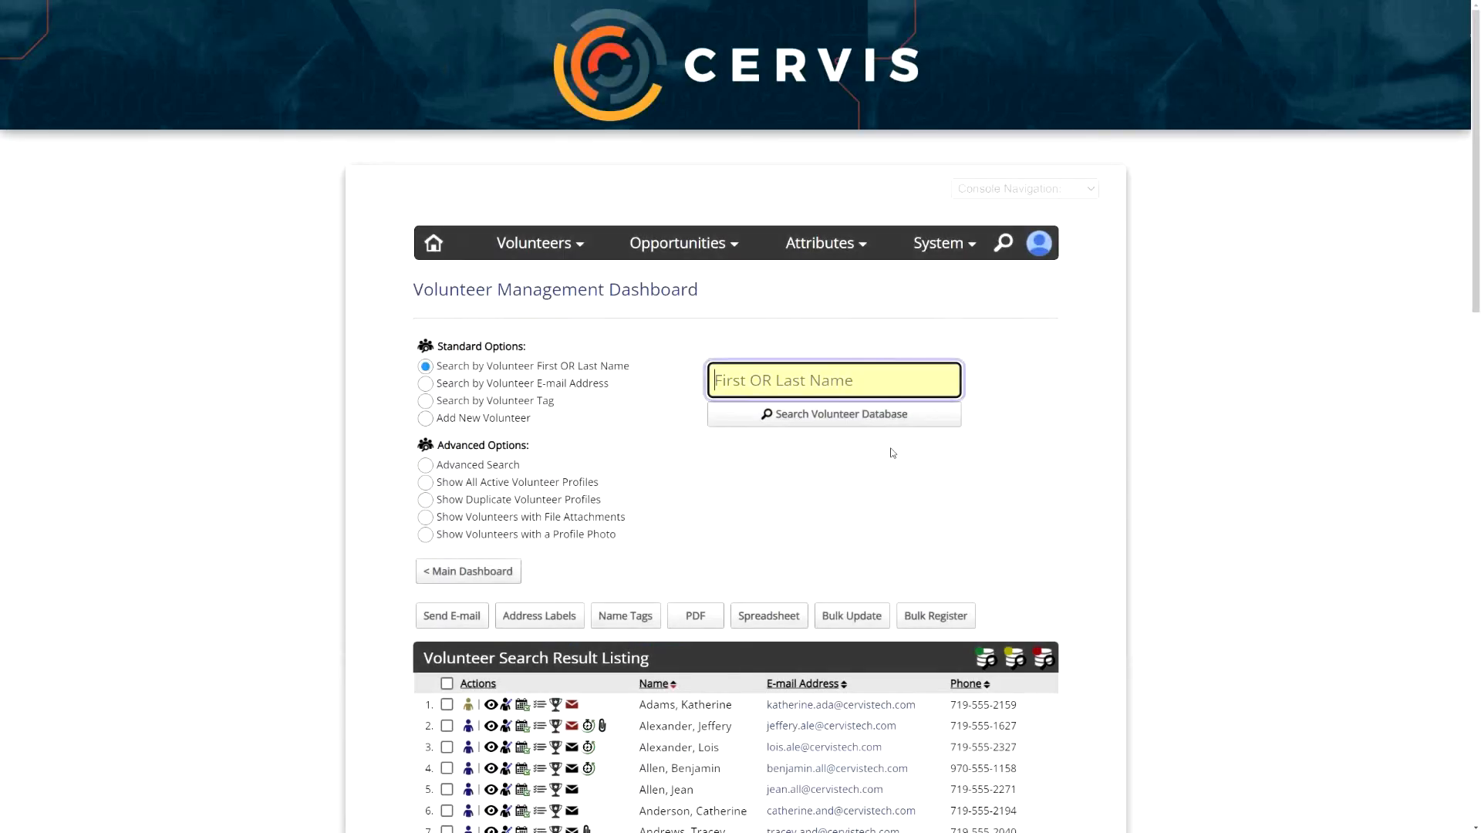
{"action": "scroll", "coordinate": [741, 525], "scroll_direction": "down", "scroll_amount": 5}
{"action": "left_click", "coordinate": [446, 394]}
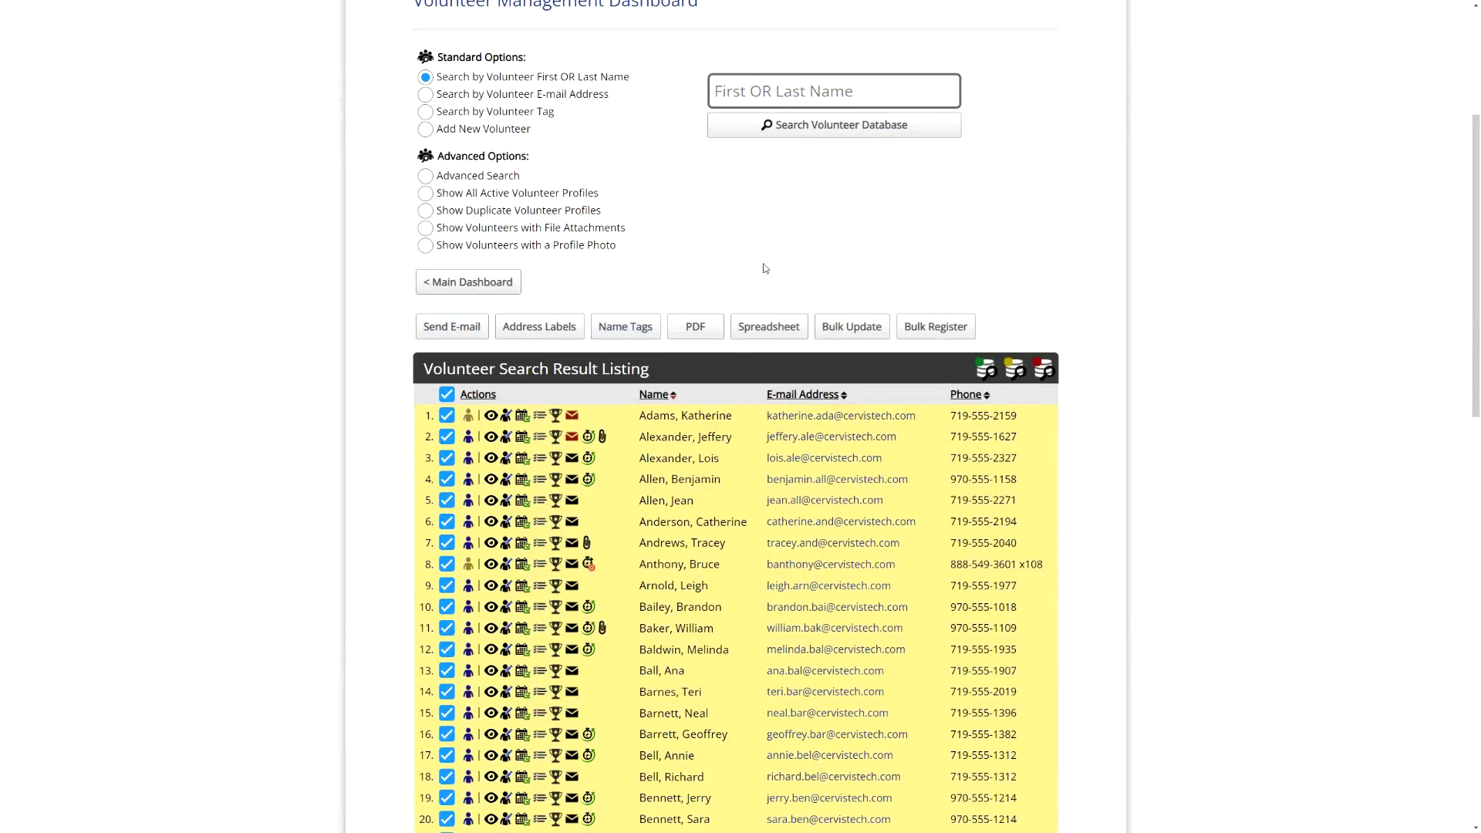
{"action": "left_click", "coordinate": [447, 394]}
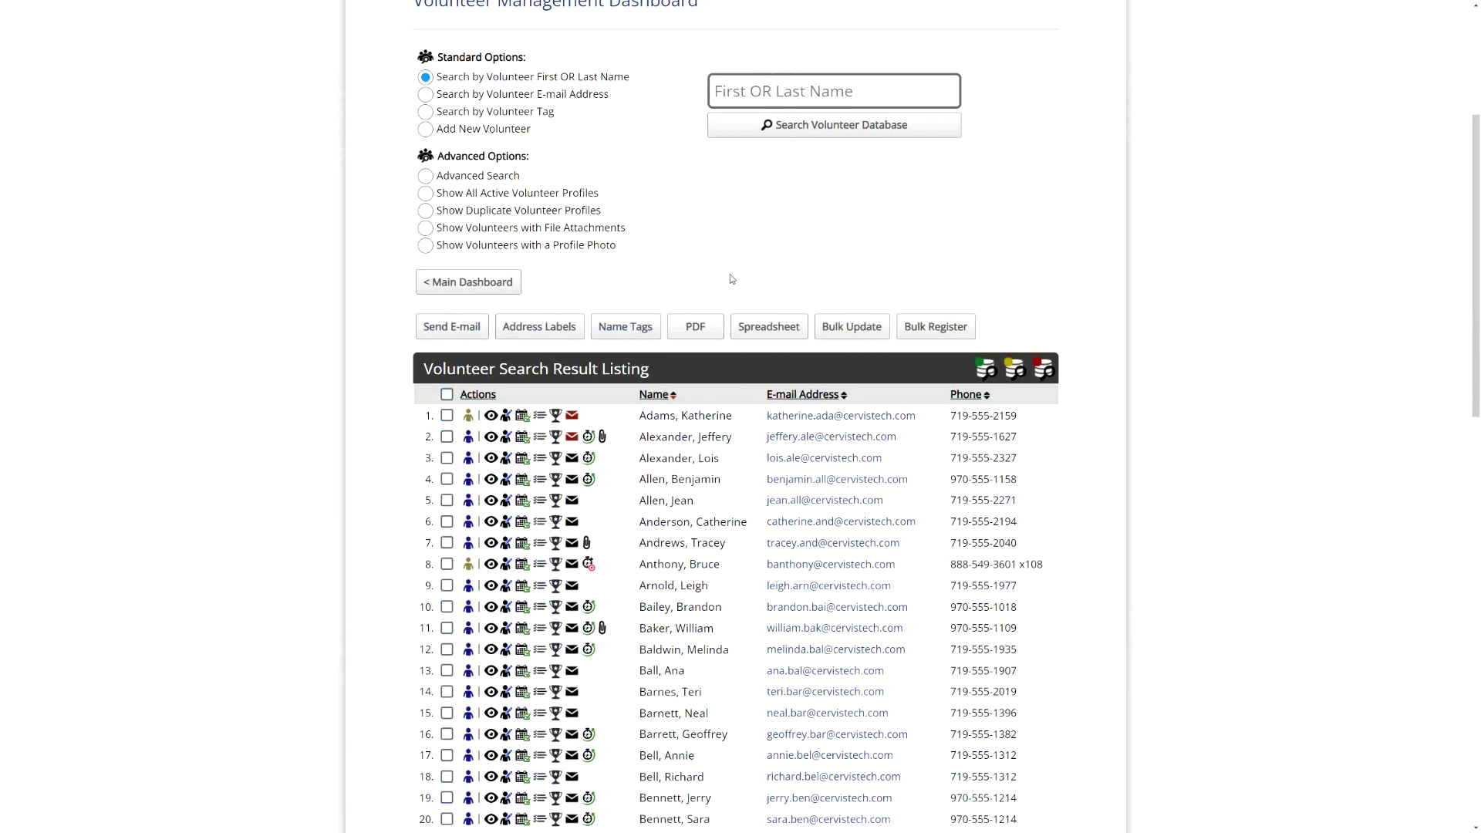
Step: Return to the Main Dashboard and look over the Attribute Management options
{"action": "left_click", "coordinate": [501, 287]}
{"action": "scroll", "coordinate": [374, 494], "scroll_direction": "down", "scroll_amount": 5}
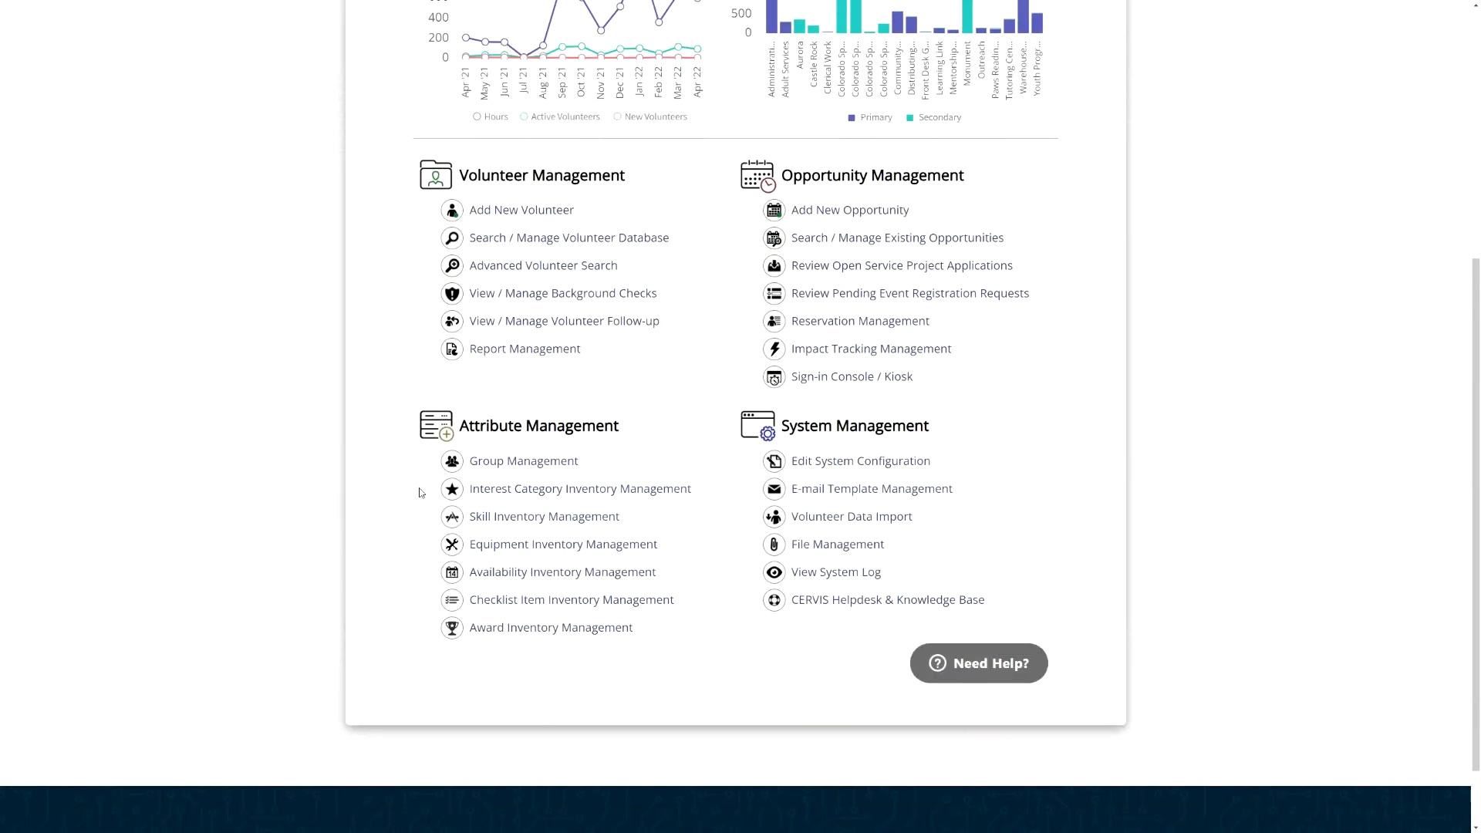
{"action": "scroll", "coordinate": [401, 471], "scroll_direction": "down", "scroll_amount": 1}
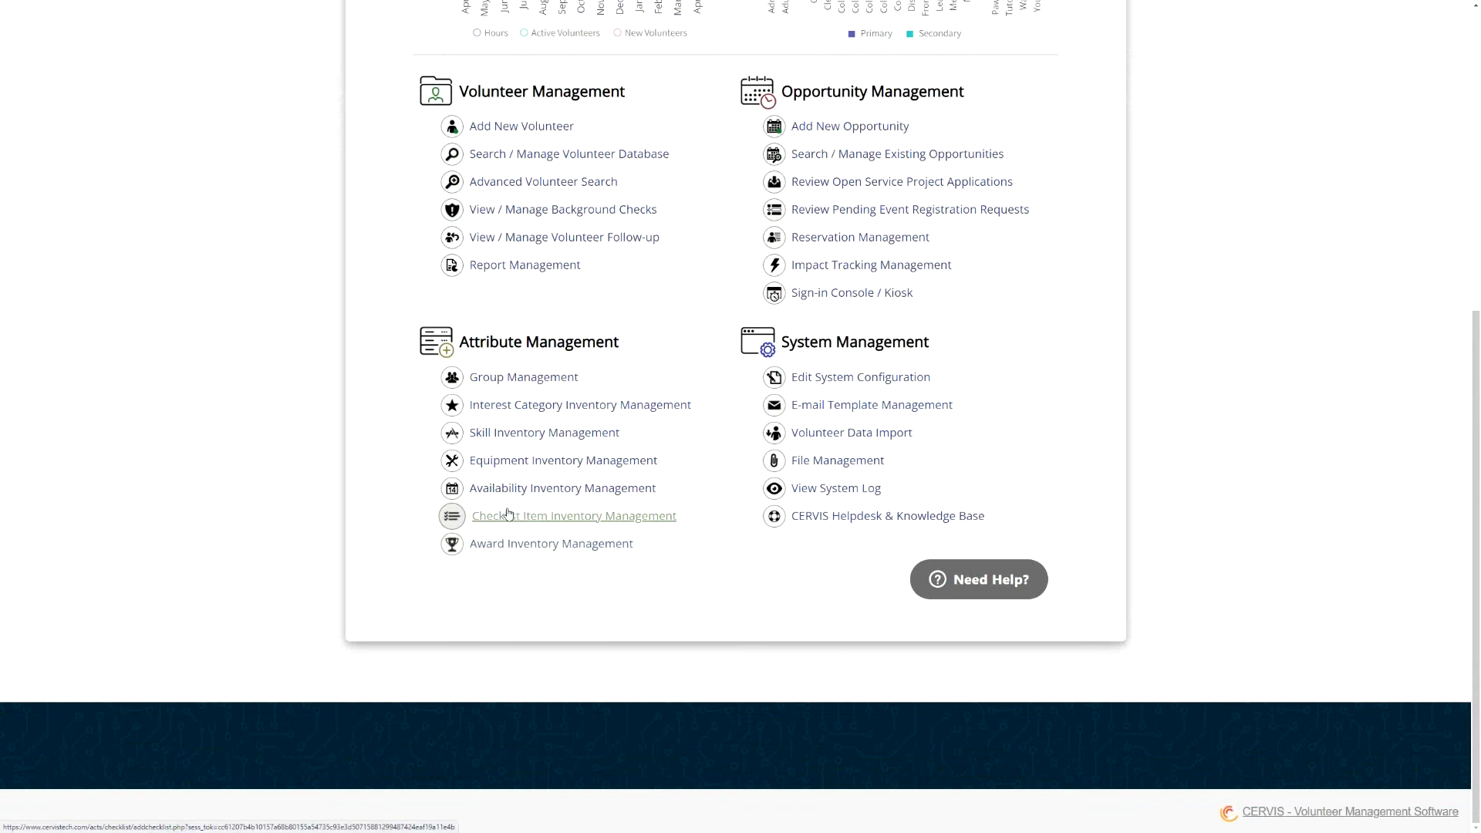
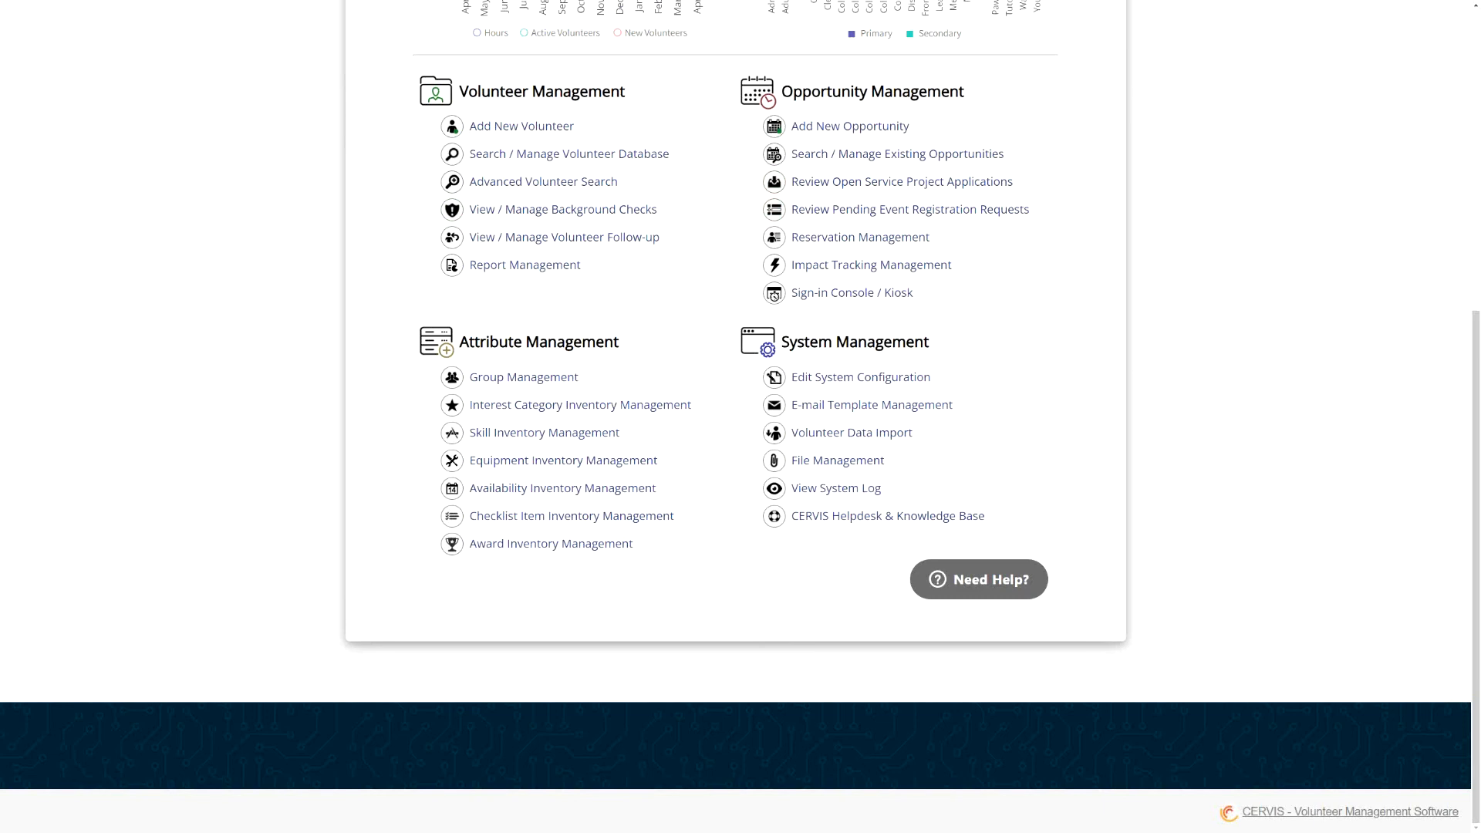
Step: Search the CERVIS Customer Support help widget for "awards"
{"action": "scroll", "coordinate": [374, 421], "scroll_direction": "up", "scroll_amount": 2}
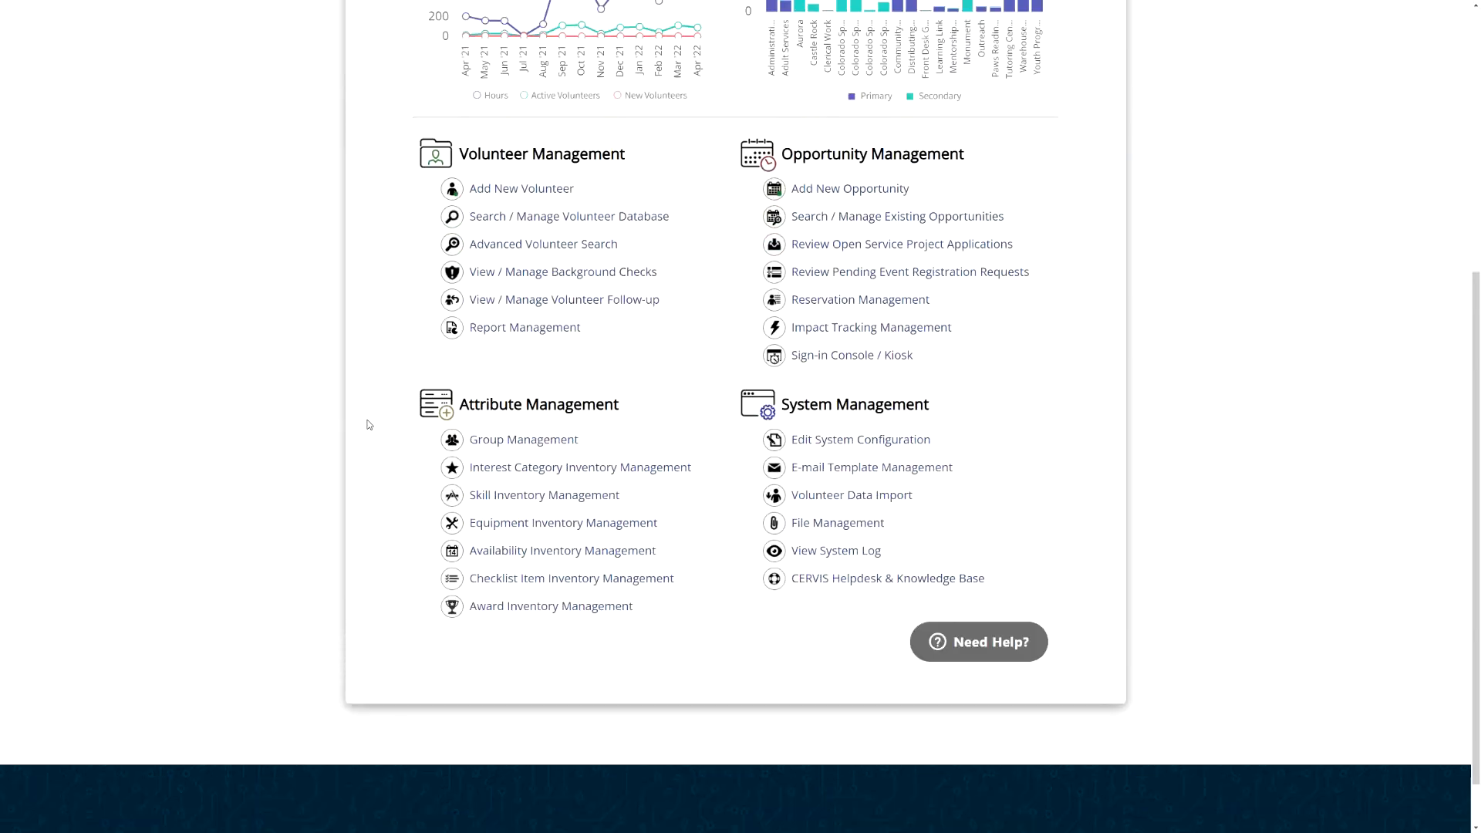
{"action": "scroll", "coordinate": [463, 386], "scroll_direction": "down", "scroll_amount": 2}
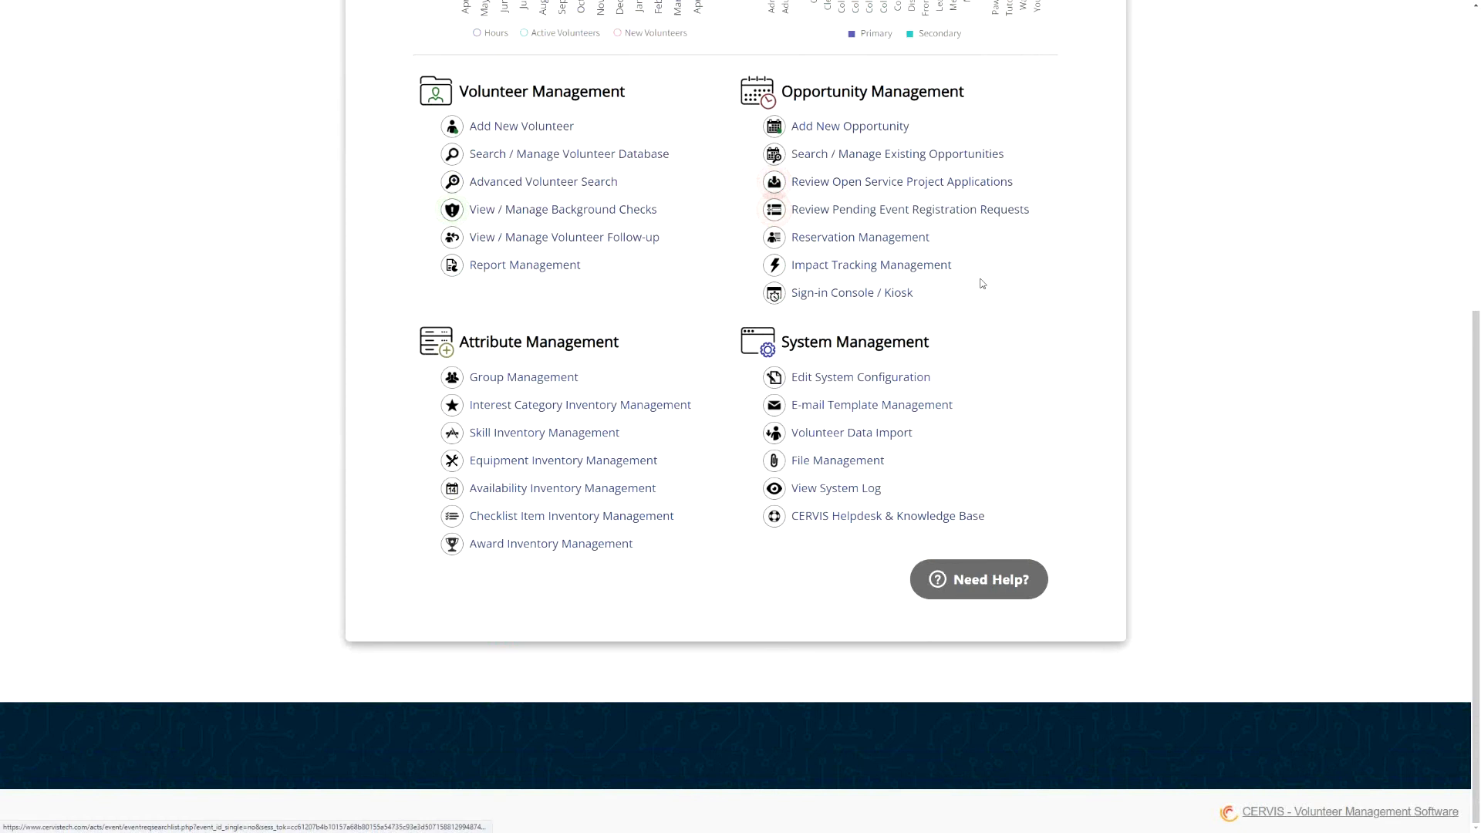
{"action": "left_click", "coordinate": [992, 578]}
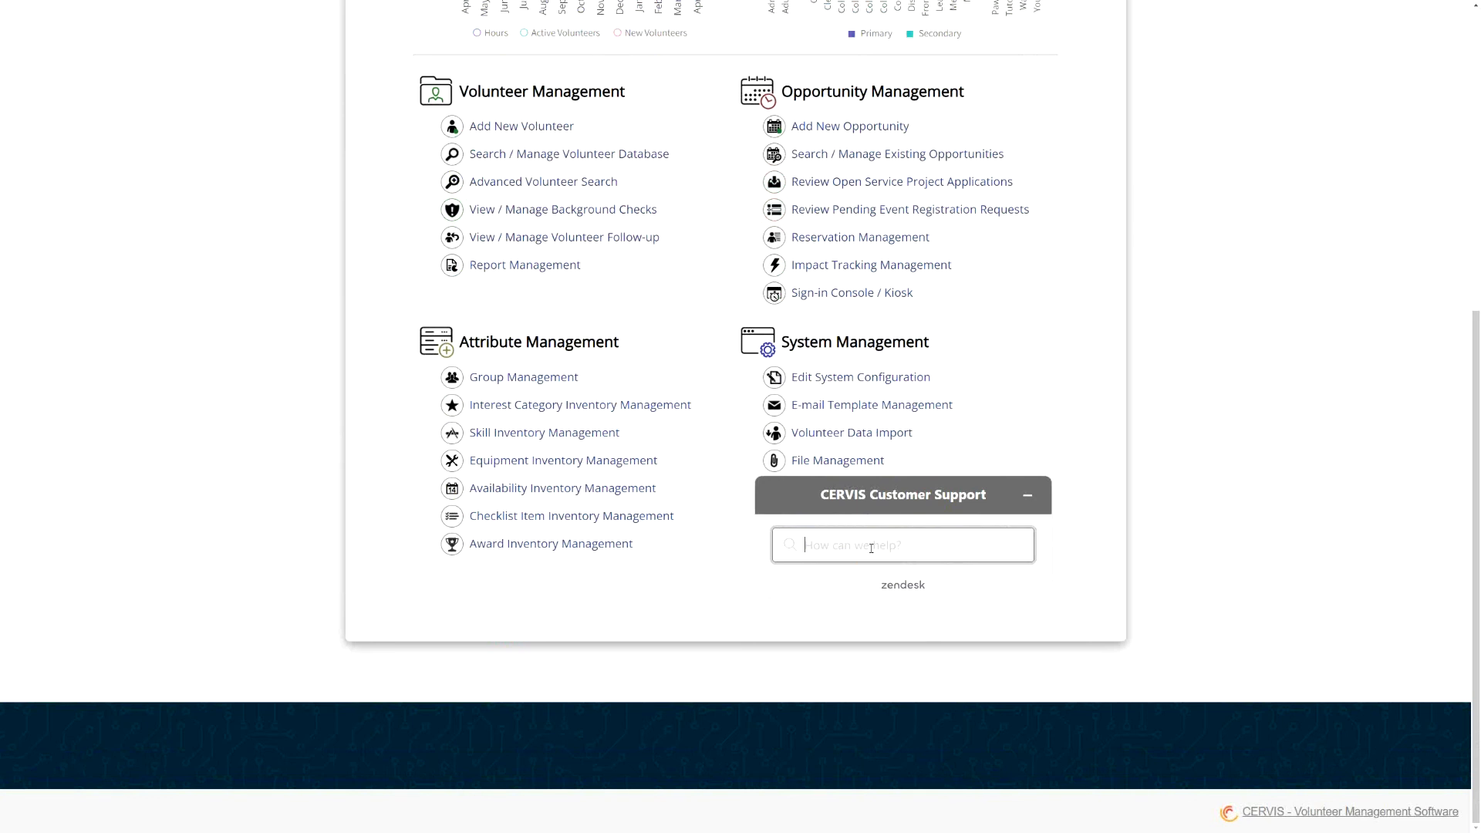
{"action": "type", "text": "awrd"}
{"action": "key", "text": "BackSpace"}
{"action": "key", "text": "BackSpace"}
{"action": "type", "text": "awards"}
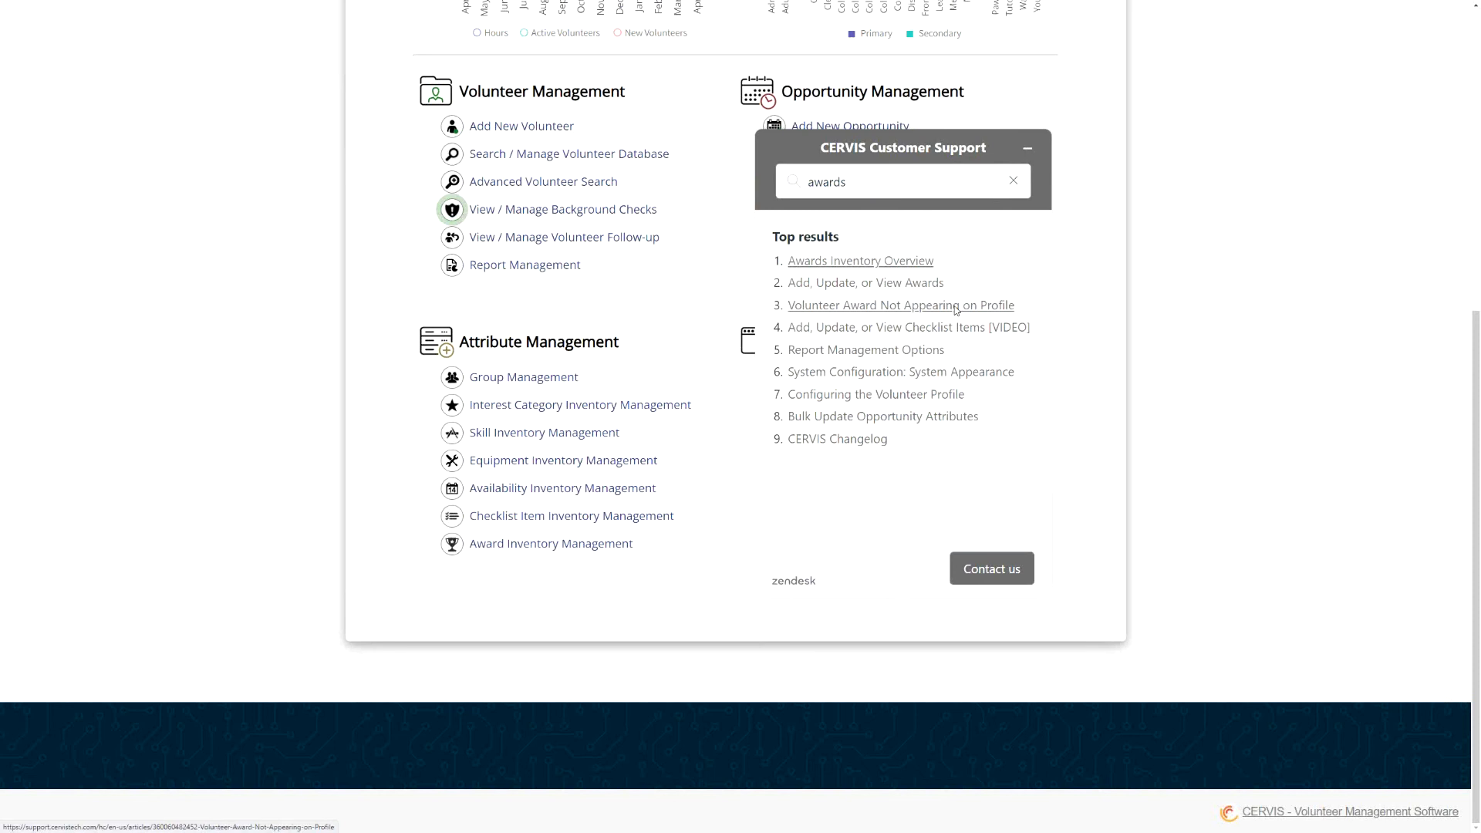
Step: Open the Priority Email Support contact form, view its message field, and minimize the support widget without sending anything
{"action": "left_click", "coordinate": [1012, 574]}
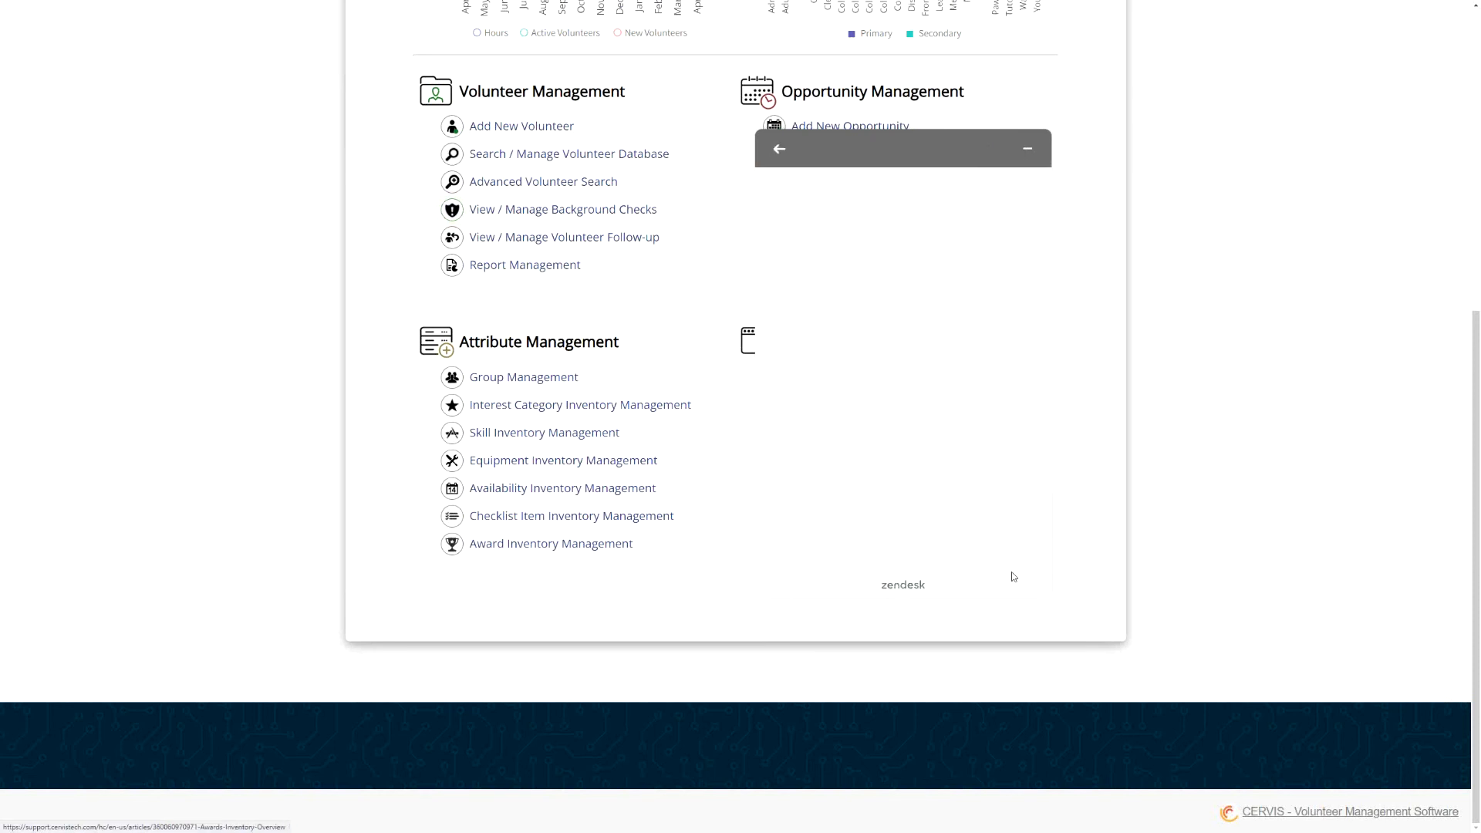
{"action": "left_click", "coordinate": [930, 413]}
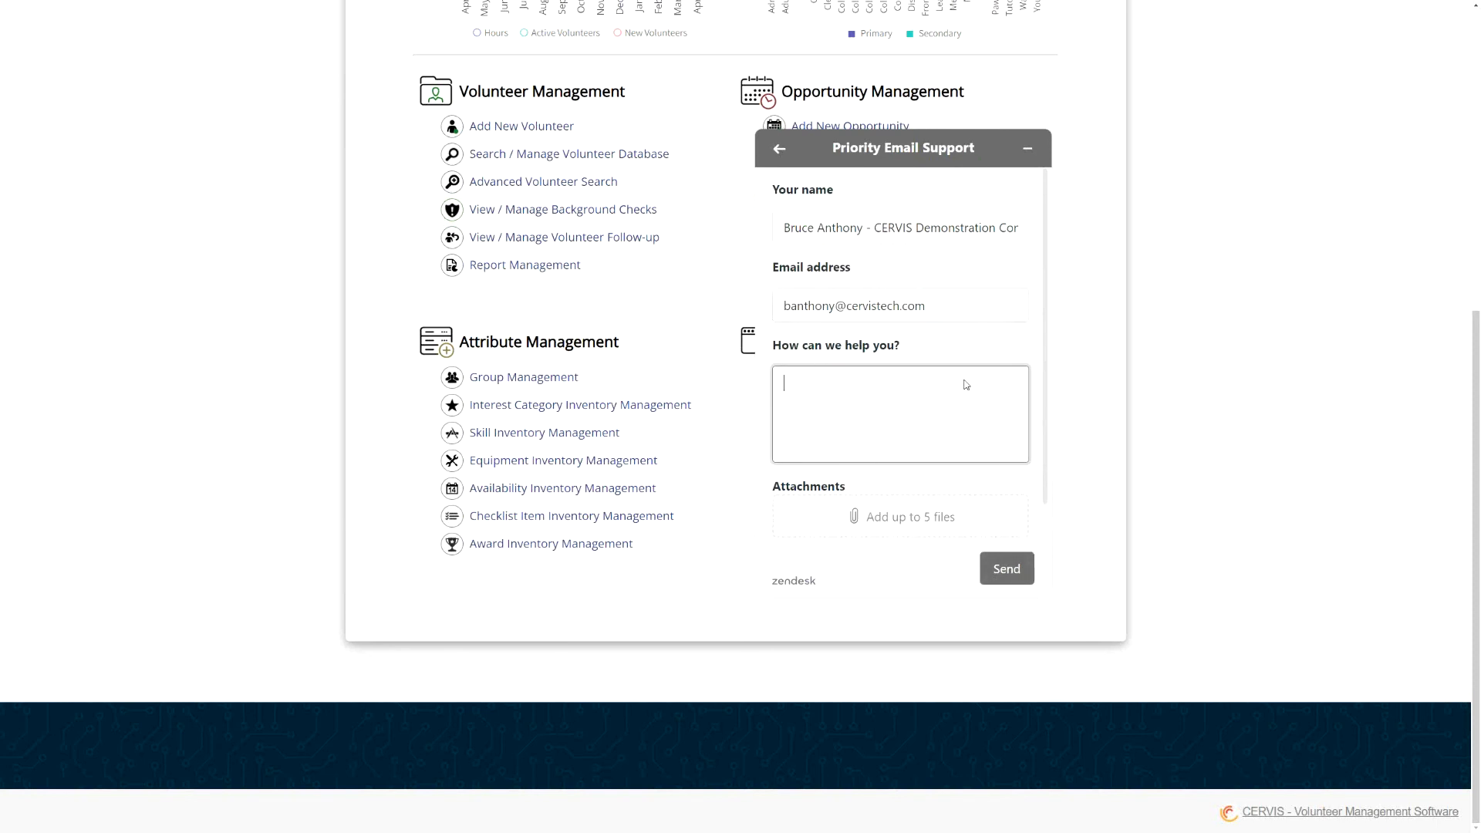
{"action": "left_click", "coordinate": [1029, 148]}
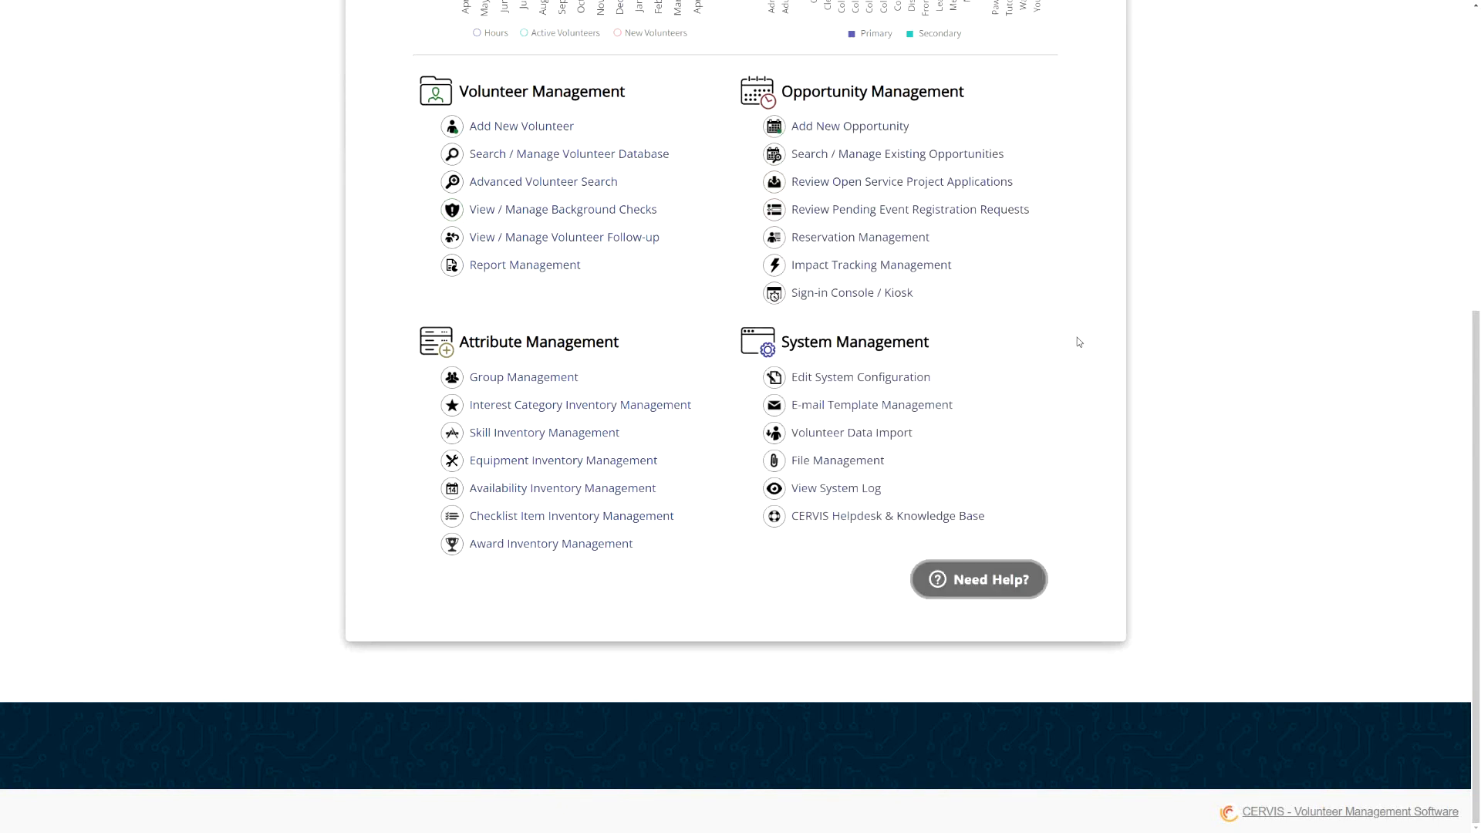
Step: Open Report Management from the Volunteer Management section of the dashboard
{"action": "scroll", "coordinate": [384, 424], "scroll_direction": "up", "scroll_amount": 3}
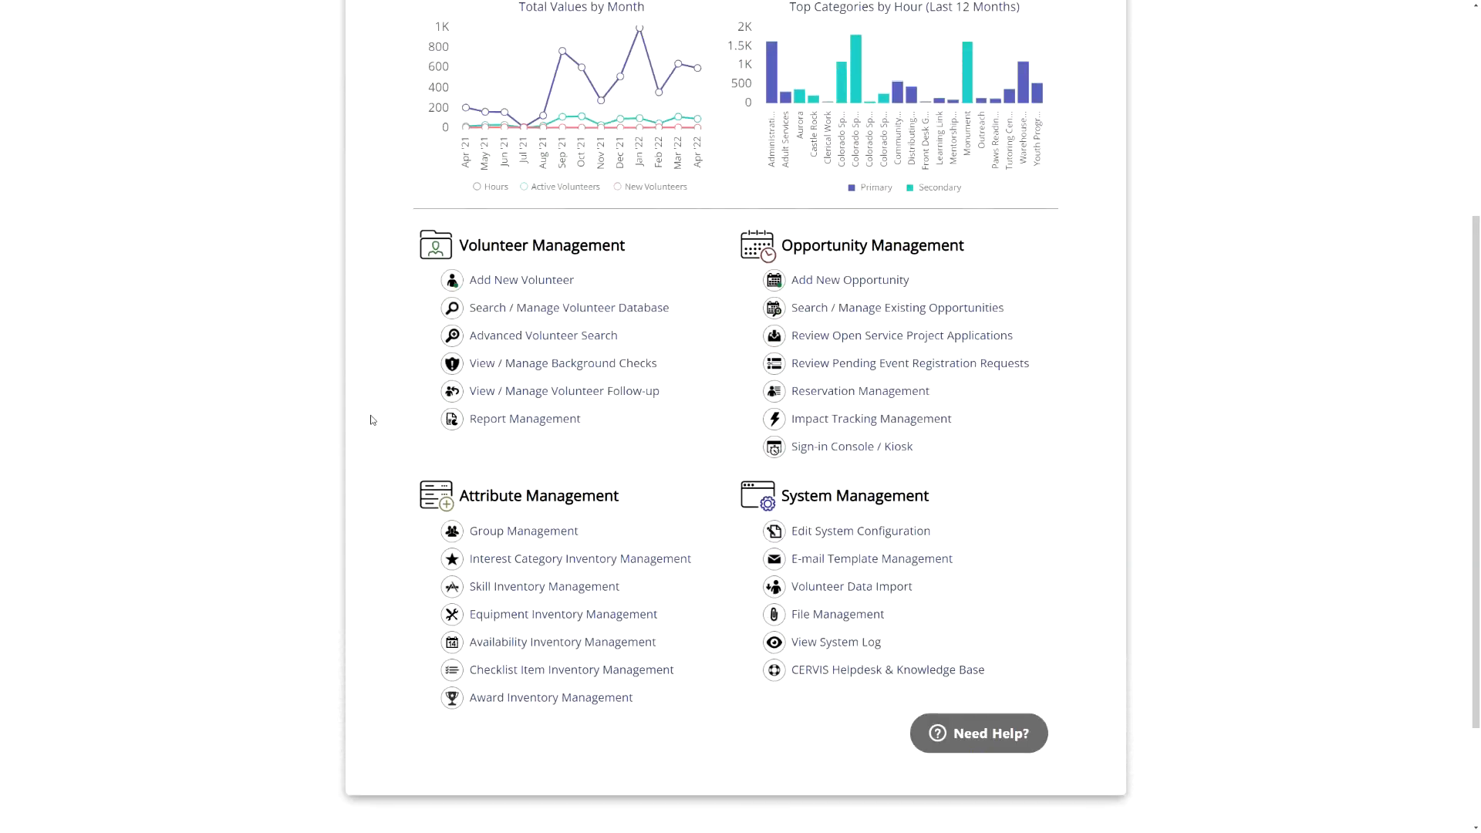
{"action": "scroll", "coordinate": [371, 420], "scroll_direction": "down", "scroll_amount": 2}
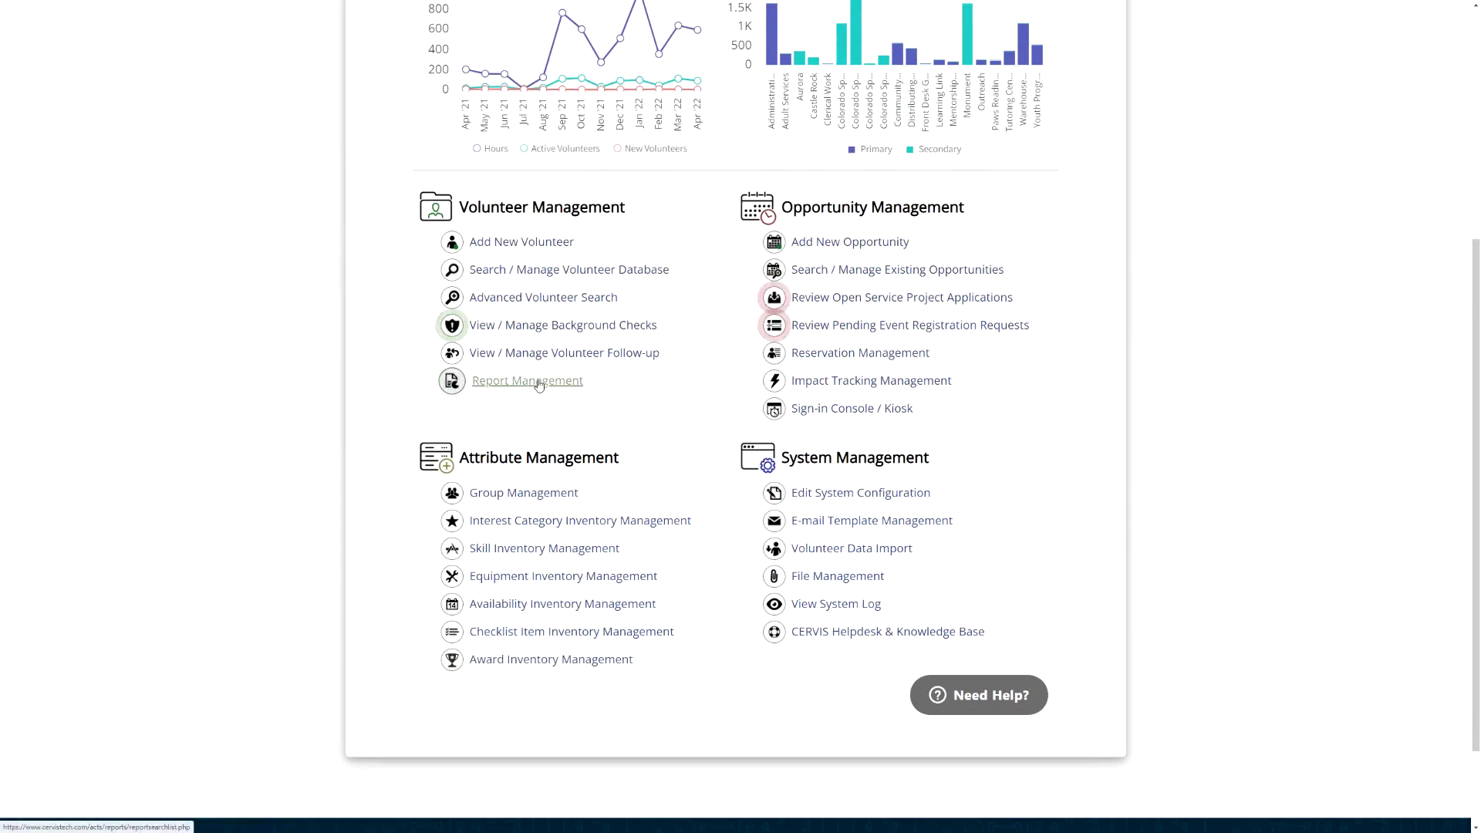
{"action": "left_click_drag", "start_coordinate": [481, 207], "coordinate": [626, 209]}
{"action": "left_click", "coordinate": [621, 212]}
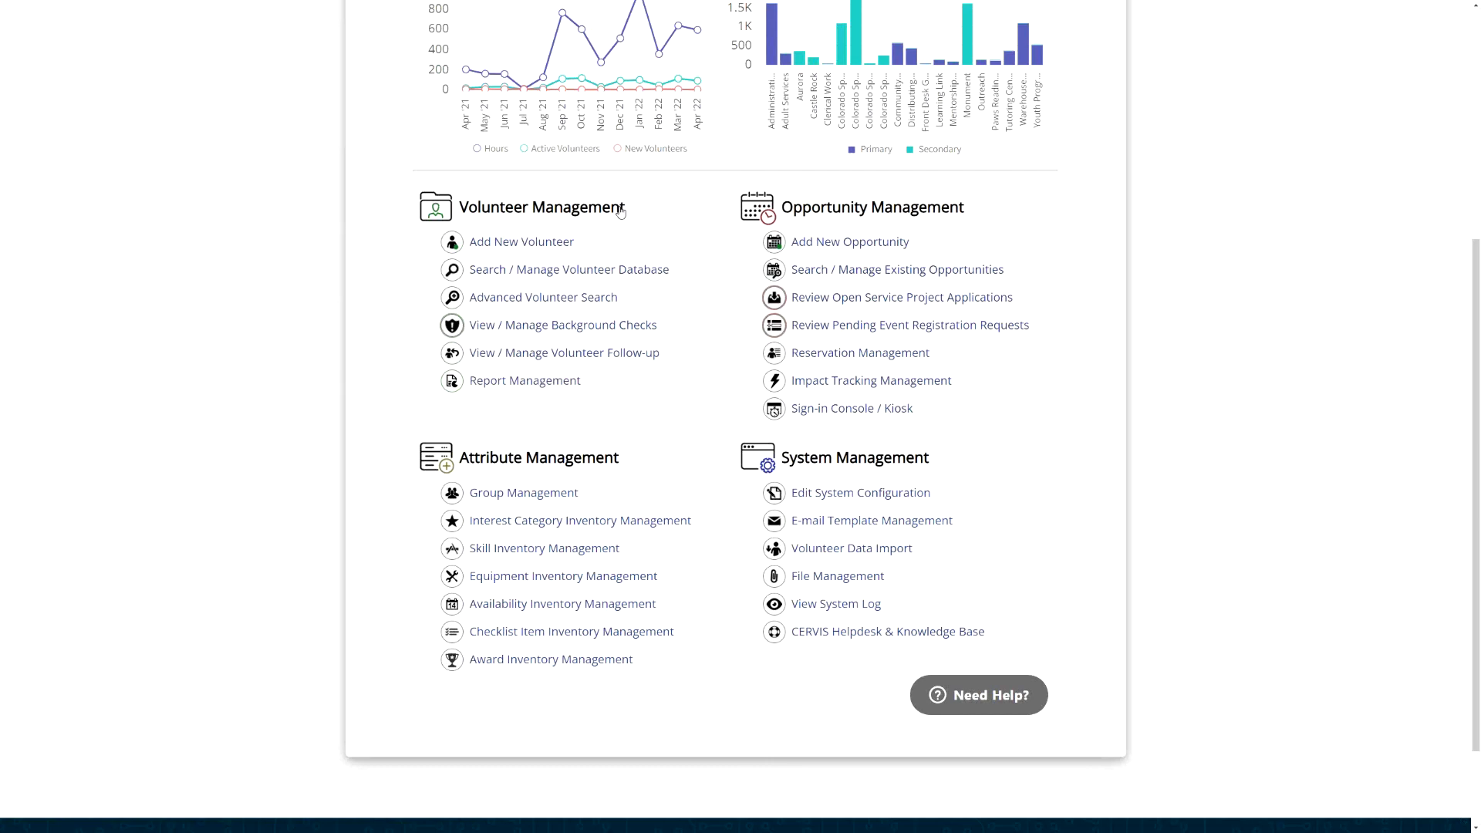
{"action": "left_click", "coordinate": [527, 382]}
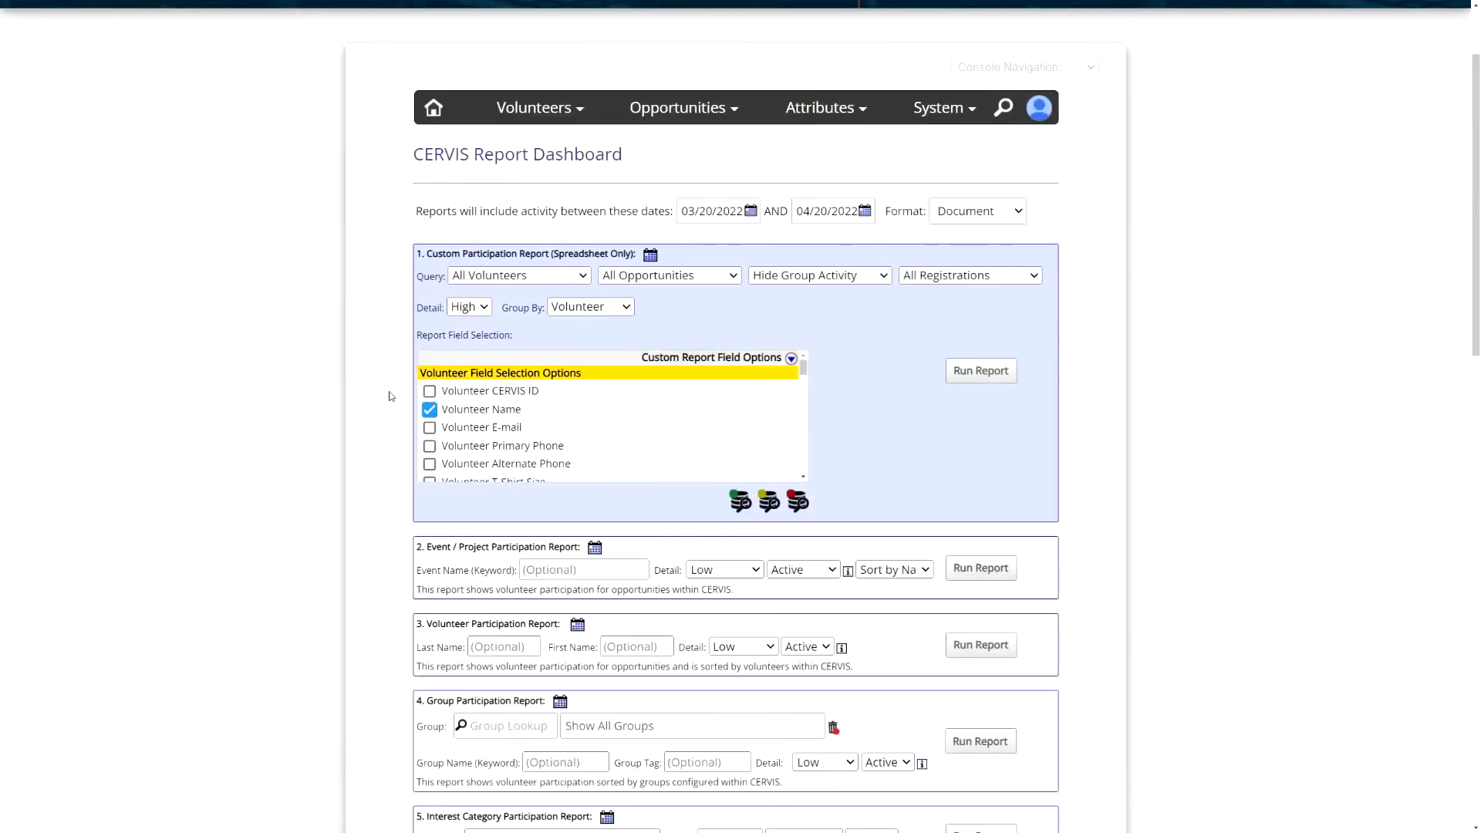
Step: Find the Award Recipient Report on the CERVIS Report Dashboard and examine its award field options
{"action": "scroll", "coordinate": [370, 420], "scroll_direction": "down", "scroll_amount": 7}
{"action": "scroll", "coordinate": [387, 384], "scroll_direction": "down", "scroll_amount": 4}
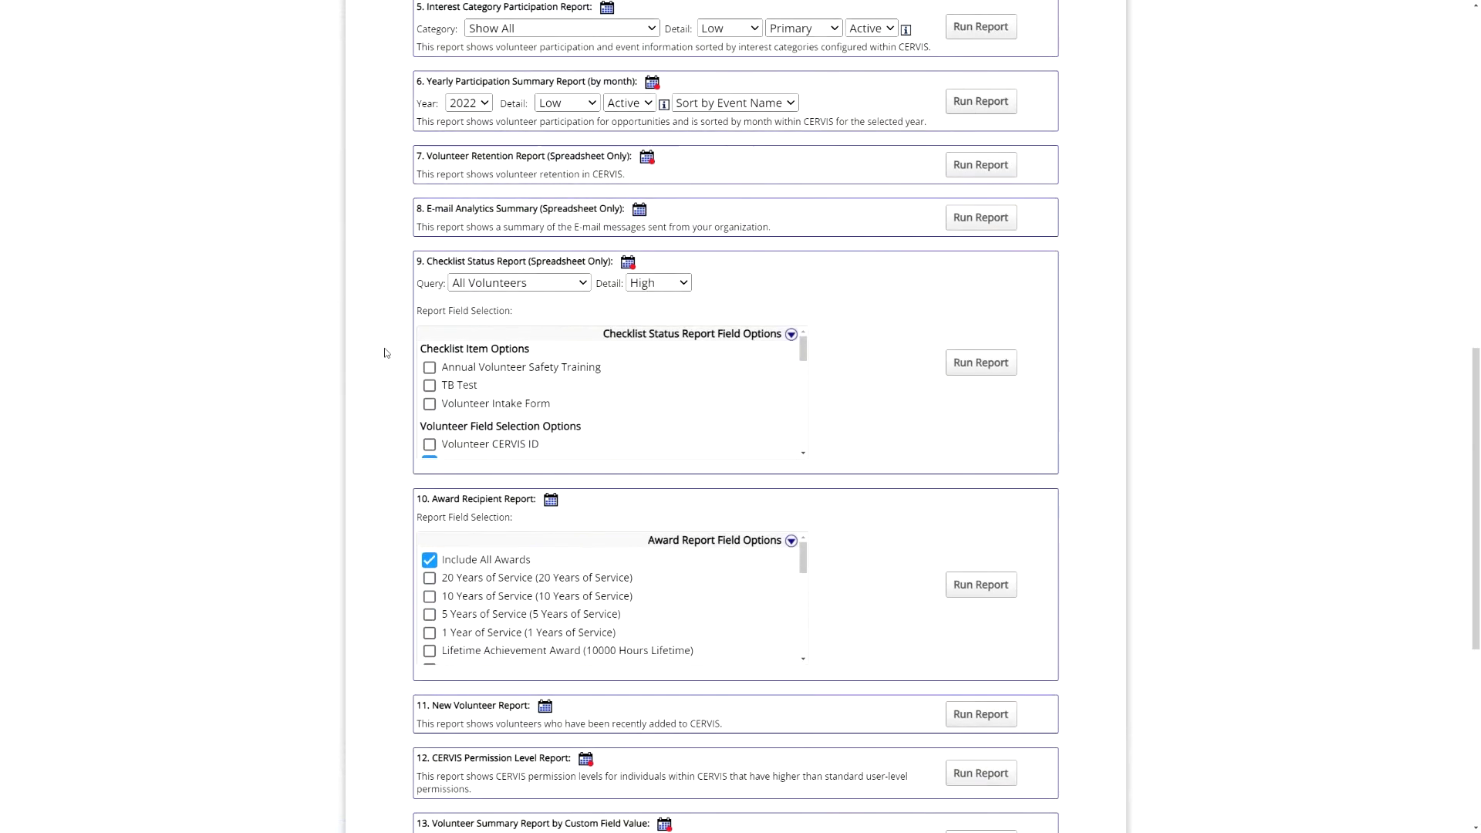
{"action": "scroll", "coordinate": [494, 247], "scroll_direction": "down", "scroll_amount": 2}
{"action": "left_click_drag", "start_coordinate": [451, 384], "coordinate": [507, 385]}
{"action": "left_click", "coordinate": [510, 384]}
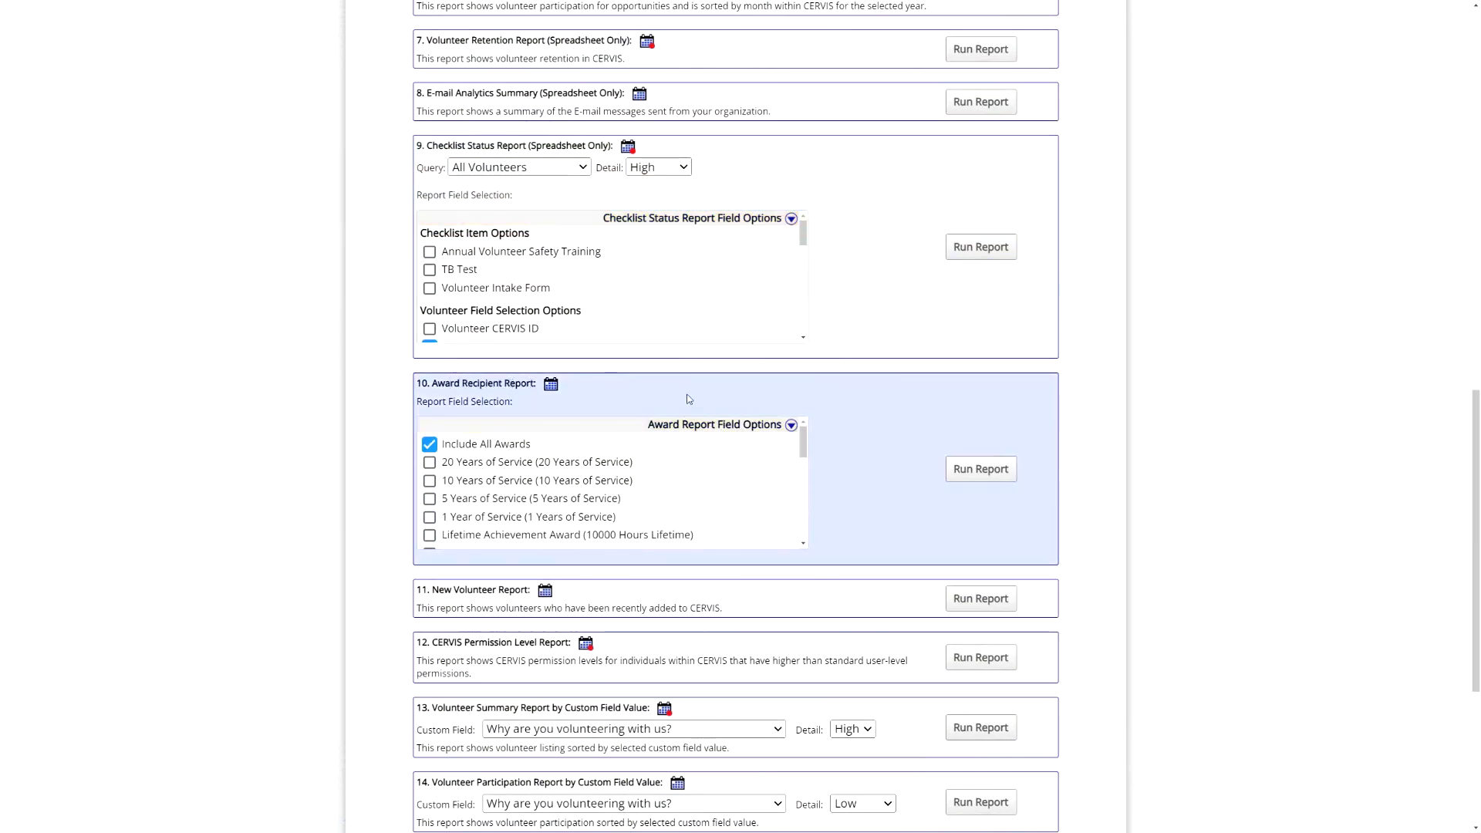
{"action": "scroll", "coordinate": [688, 399], "scroll_direction": "down", "scroll_amount": 2}
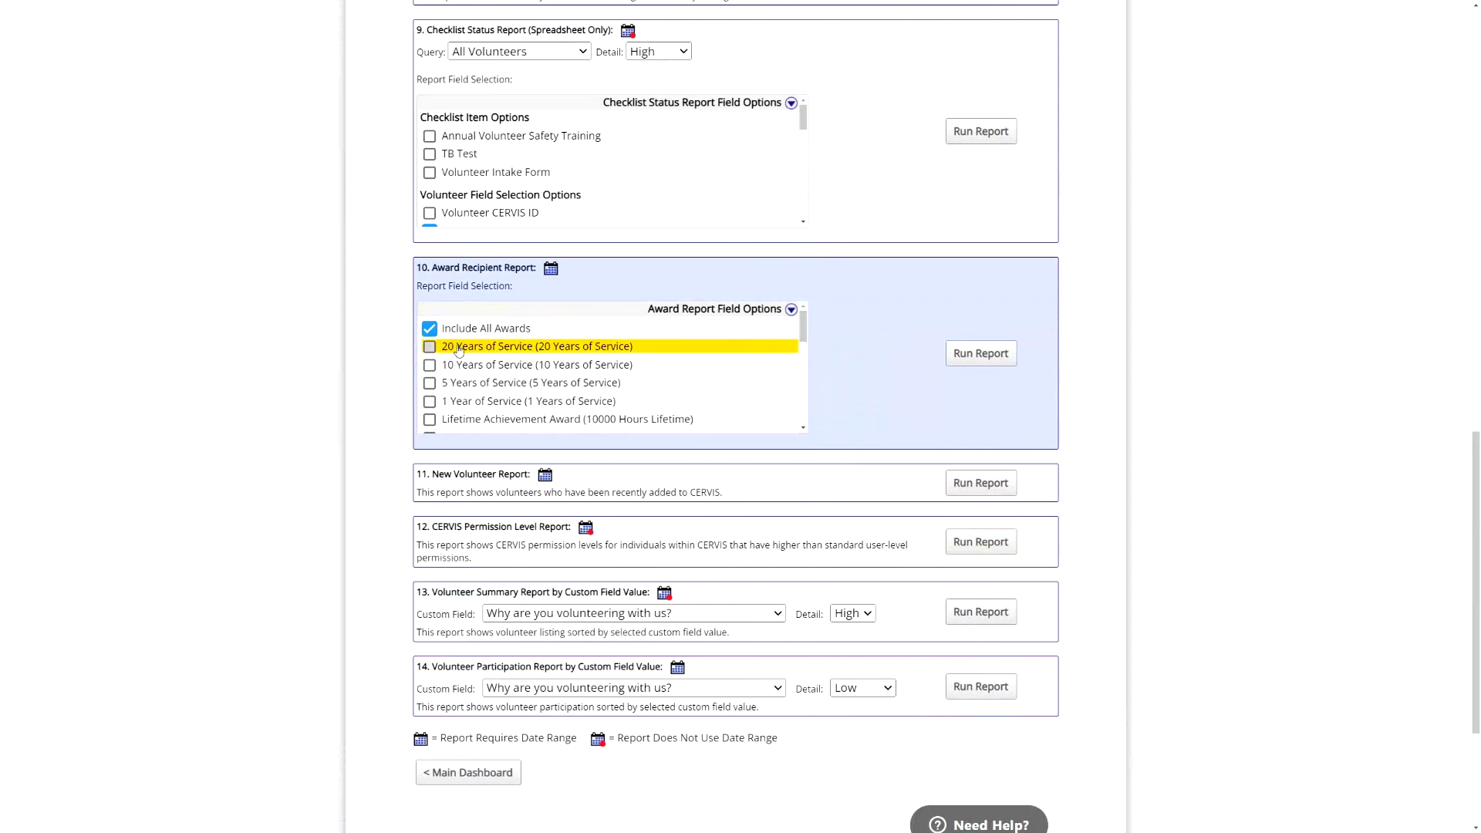
{"action": "mouse_move", "coordinate": [803, 330]}
{"action": "left_mouse_down"}
{"action": "mouse_move", "coordinate": [803, 357]}
{"action": "mouse_move", "coordinate": [804, 326]}
{"action": "left_mouse_up"}
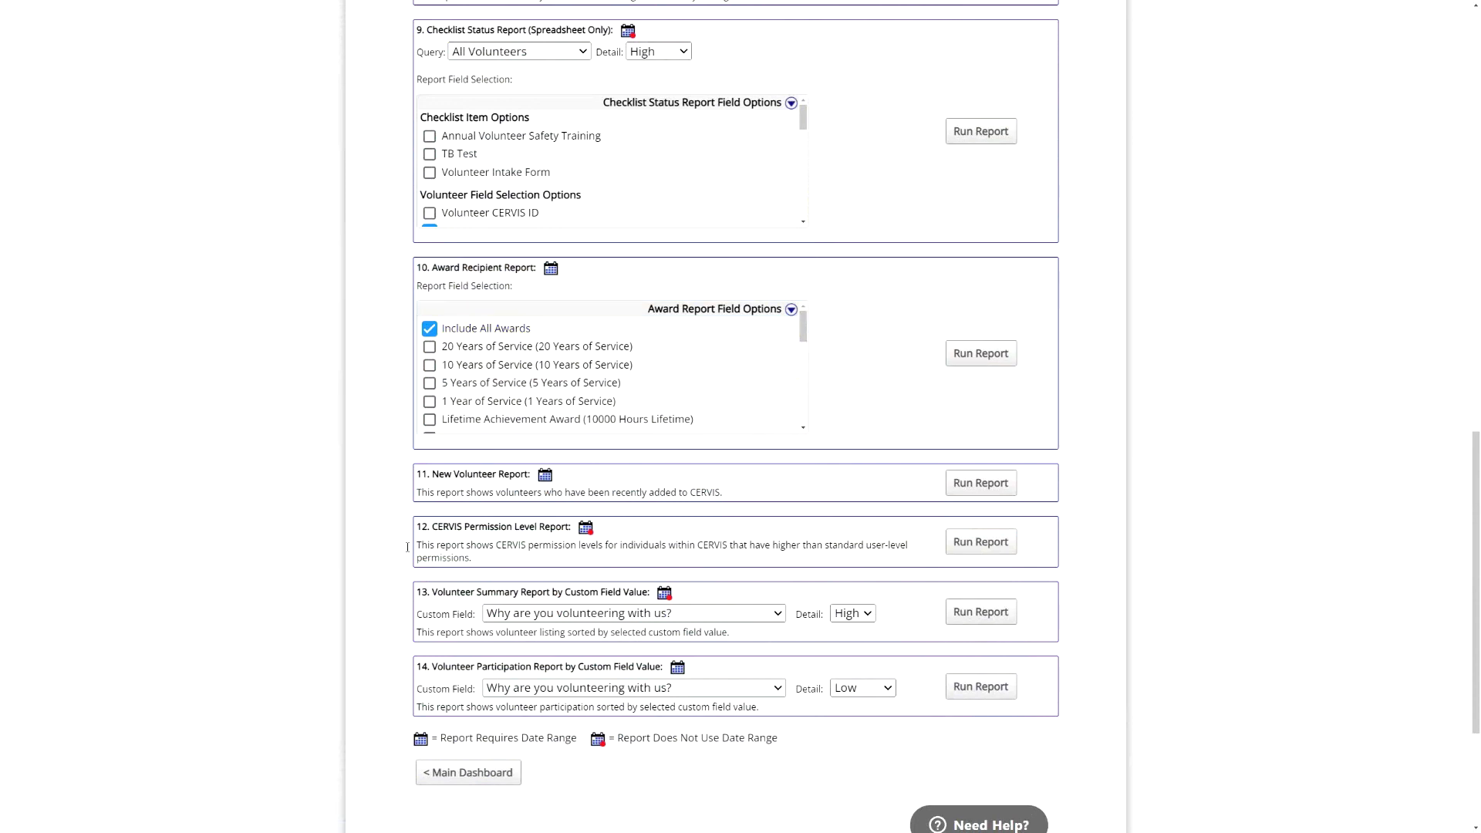
Step: Return from the Report Dashboard to the Main Dashboard and look over its charts and management sections
{"action": "left_click", "coordinate": [466, 774]}
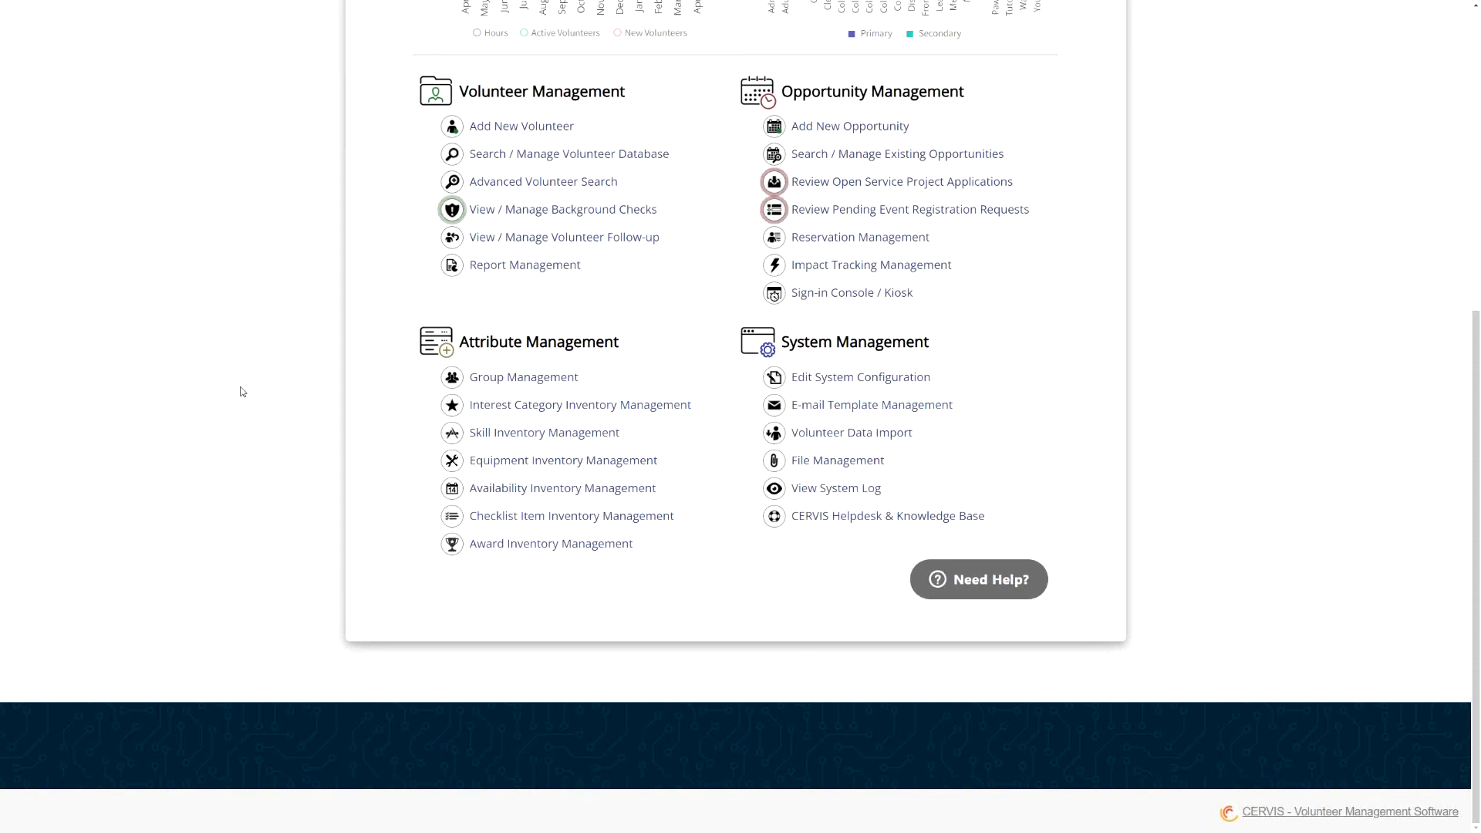
{"action": "scroll", "coordinate": [237, 389], "scroll_direction": "up", "scroll_amount": 4}
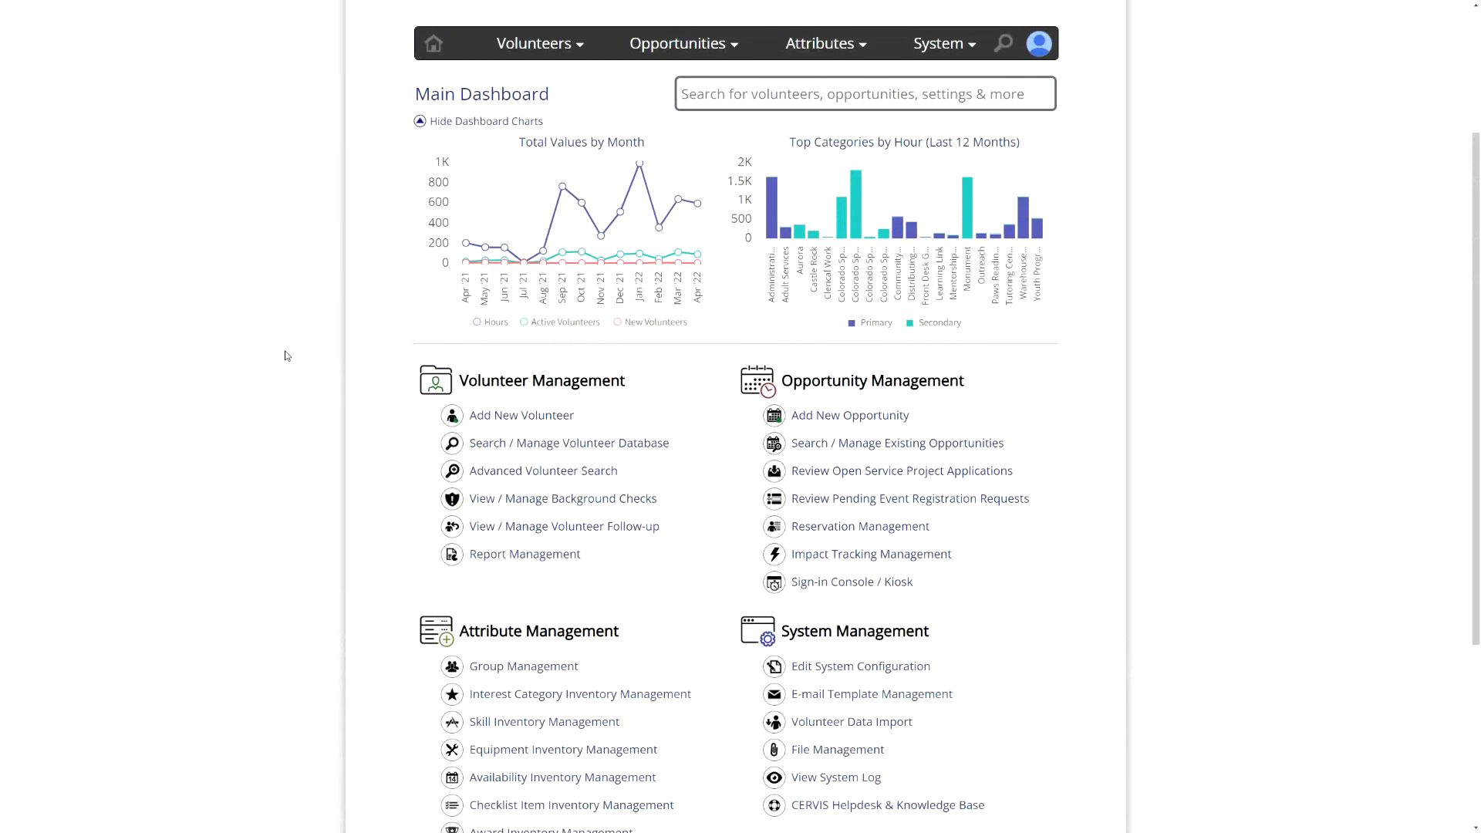
{"action": "scroll", "coordinate": [286, 355], "scroll_direction": "up", "scroll_amount": 3}
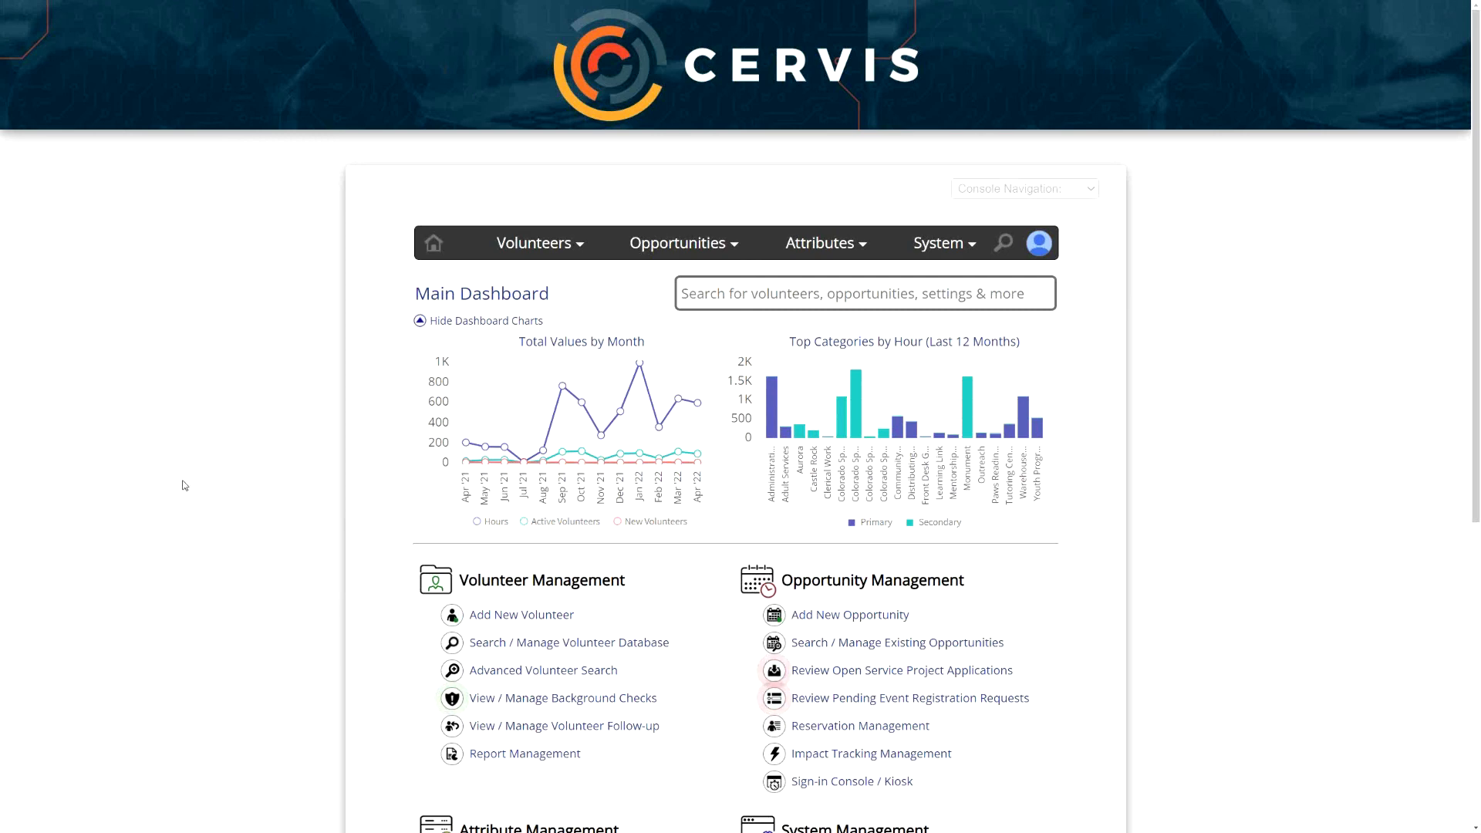
{"action": "scroll", "coordinate": [401, 540], "scroll_direction": "down", "scroll_amount": 6}
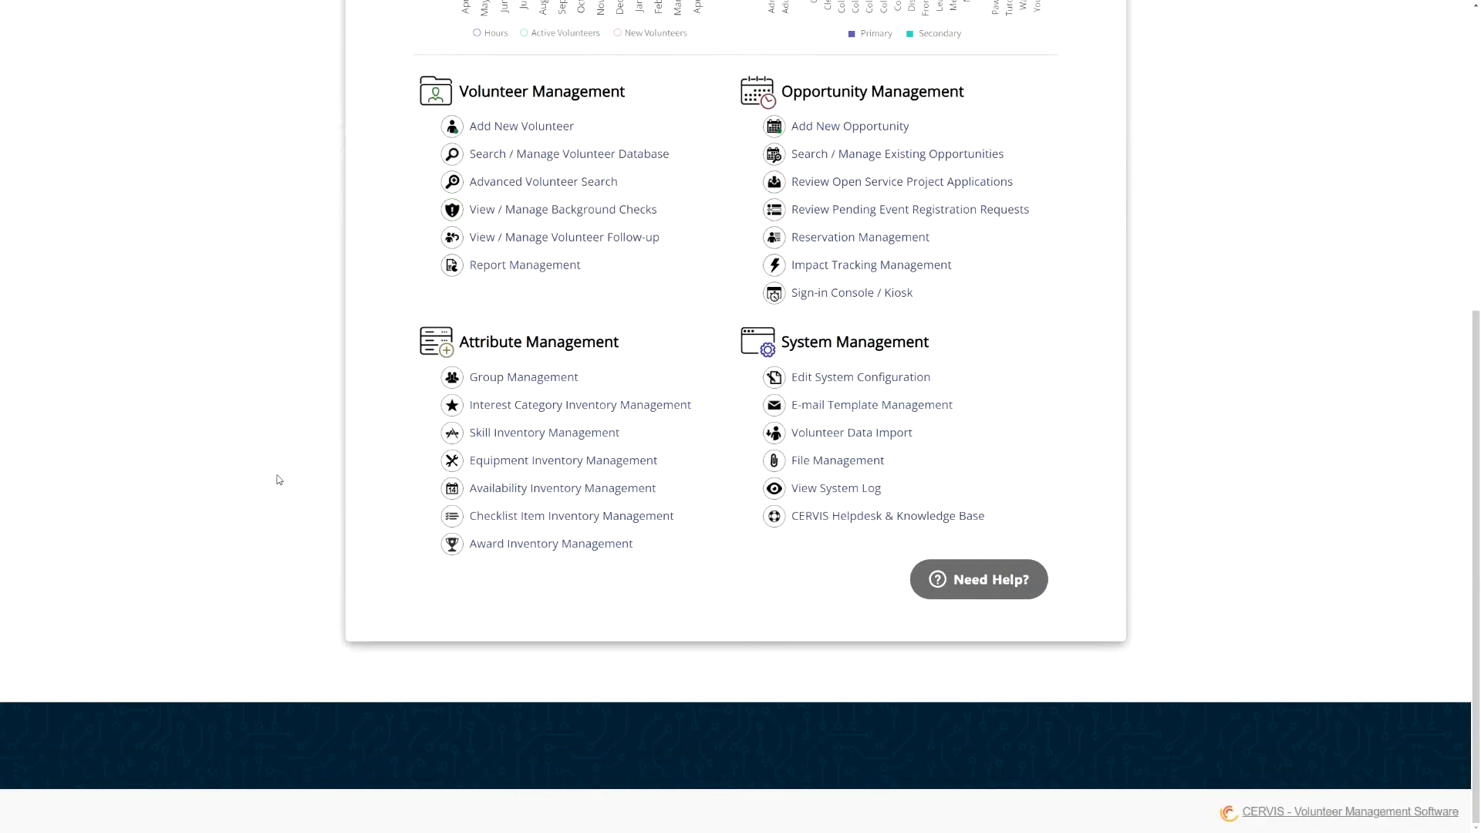
{"action": "scroll", "coordinate": [304, 475], "scroll_direction": "up", "scroll_amount": 6}
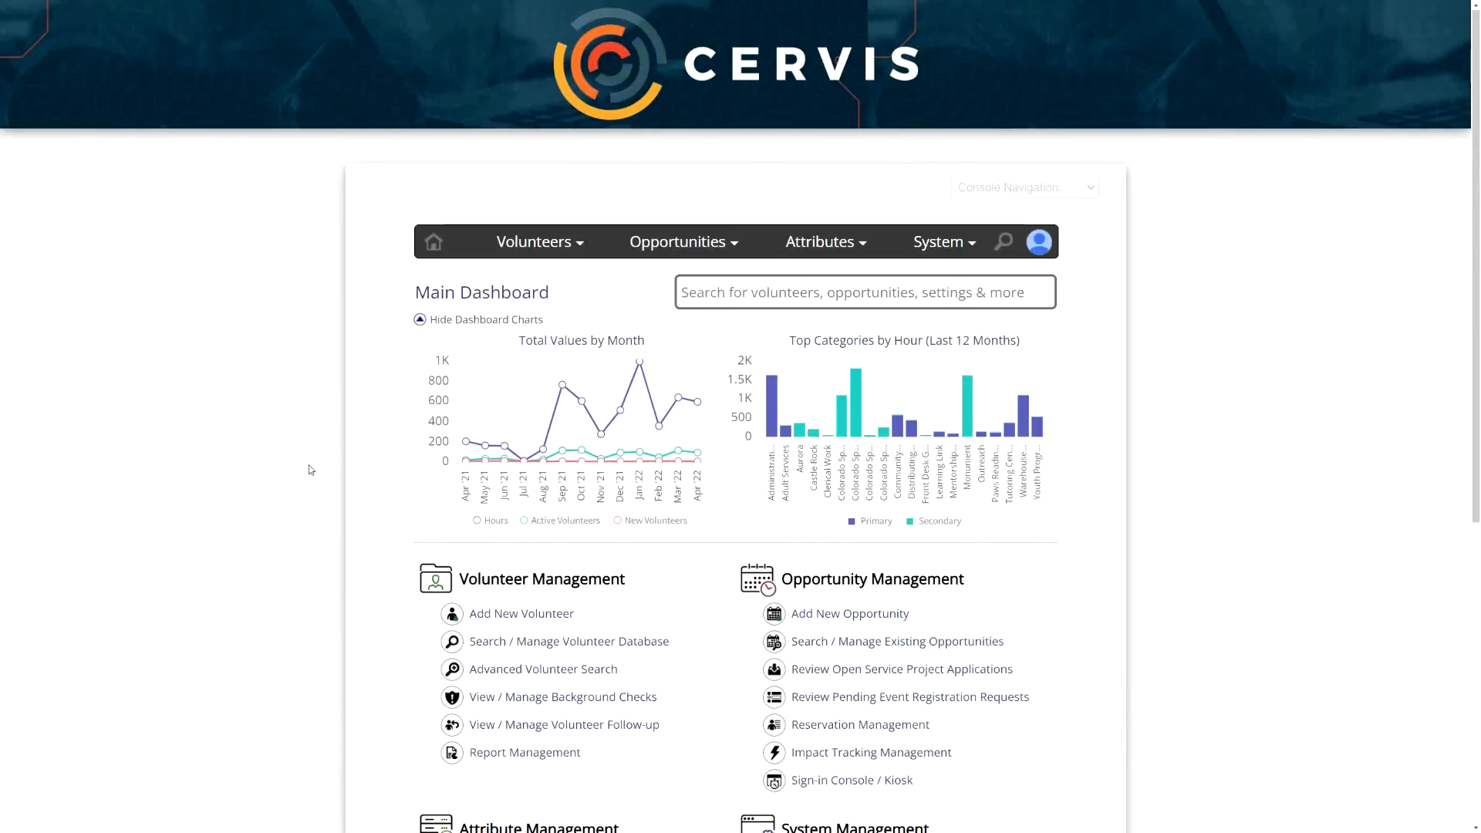